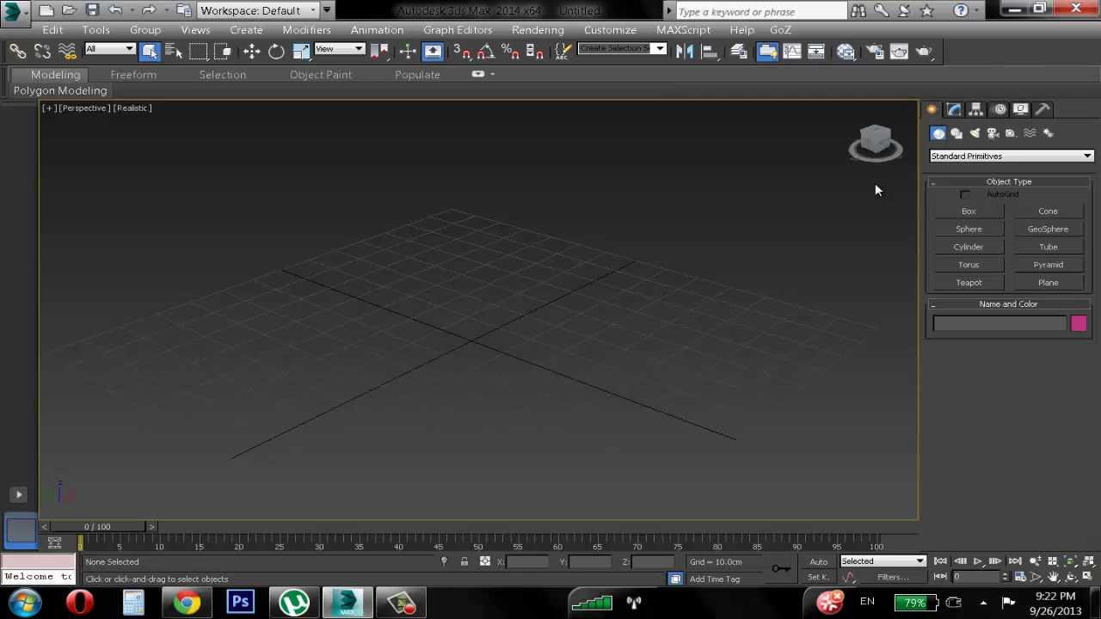
Step: Create a box with a base of about 21 by 23 cm near the far corner of the grid
click(968, 211)
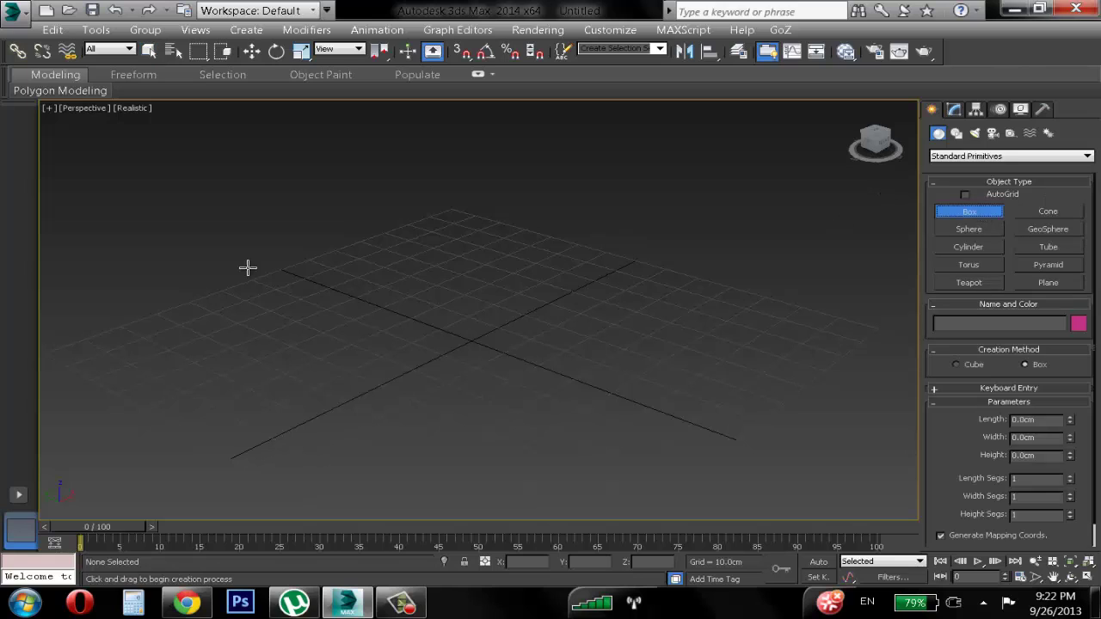
drag(336, 248, 328, 289)
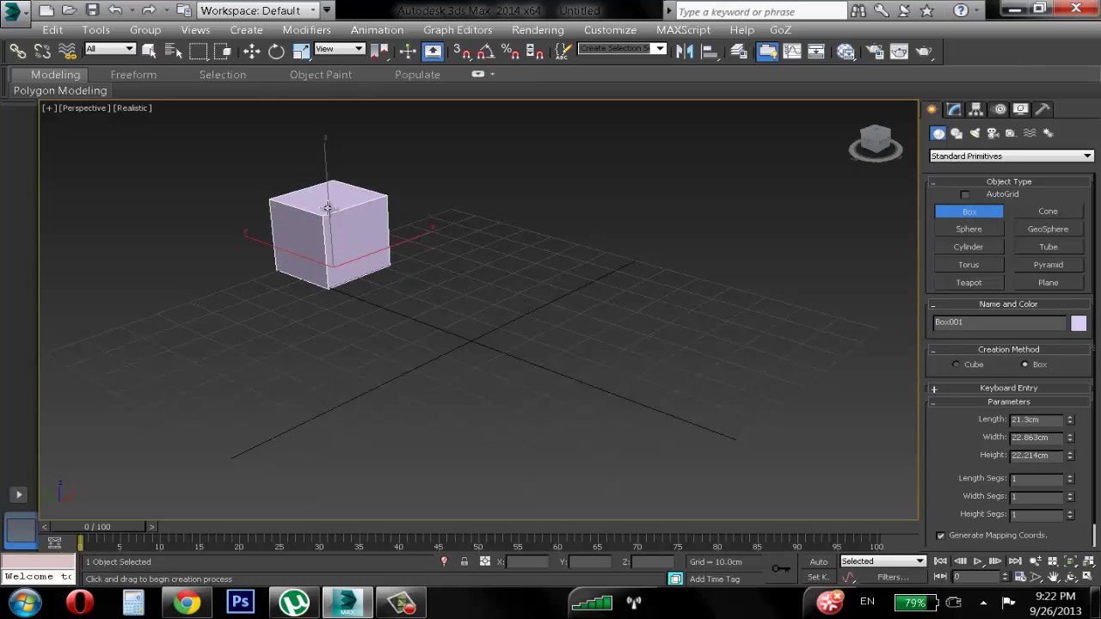
click(327, 198)
right_click(328, 197)
Step: Create a sphere on the grid beside the box, near the scene origin
click(991, 229)
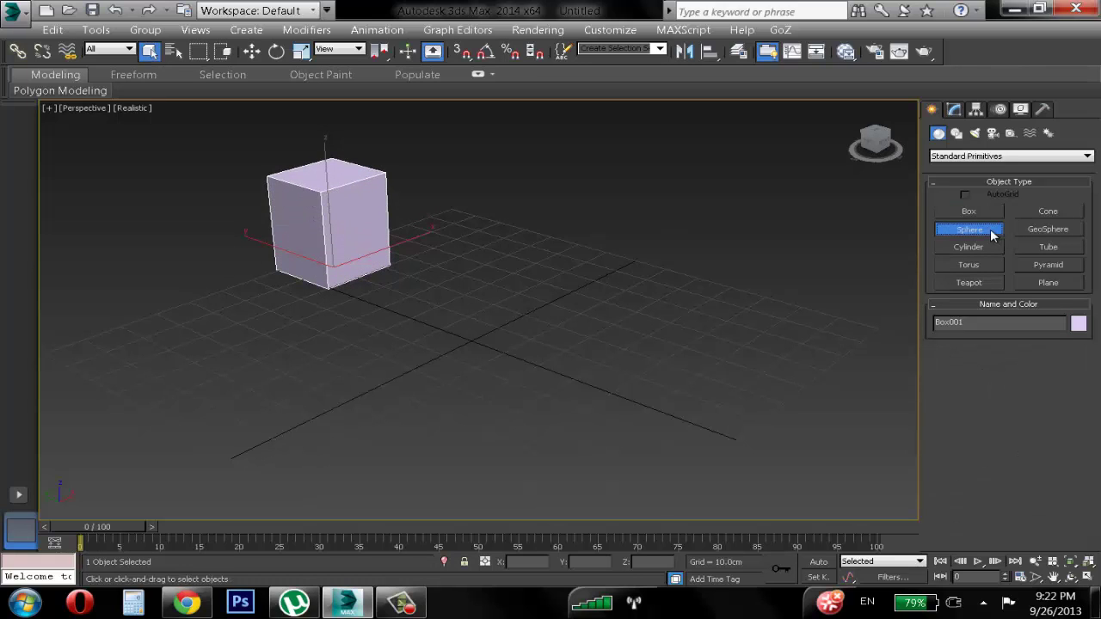
drag(501, 263, 571, 279)
right_click(724, 273)
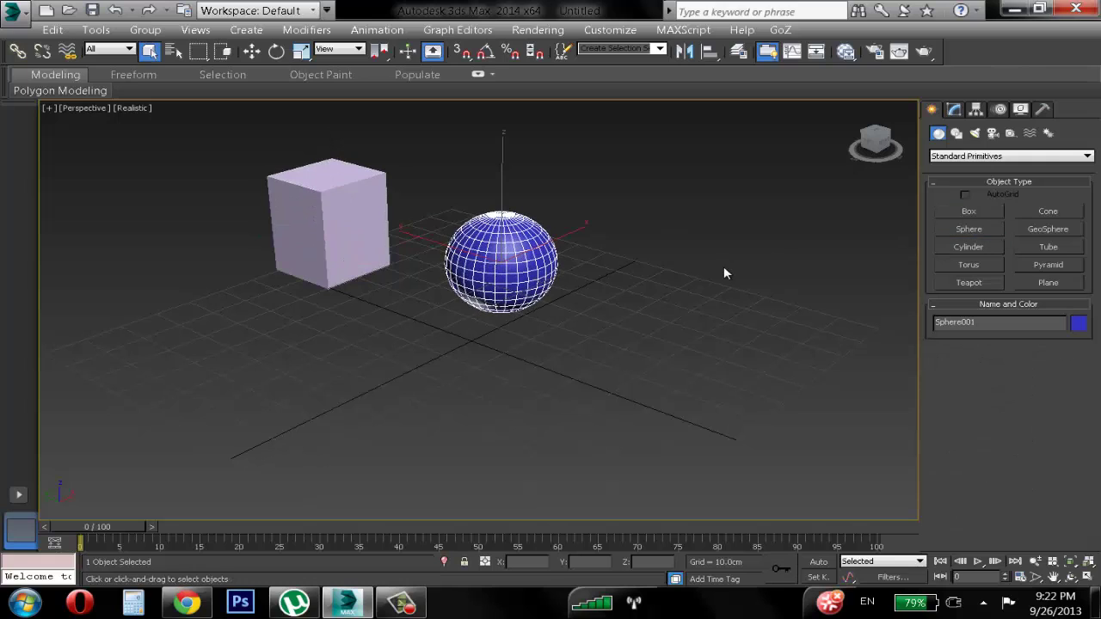
Step: Create a cylinder in front of the box with a radius of about 9.6 cm and a height of about 27 cm
click(994, 247)
drag(295, 334, 303, 325)
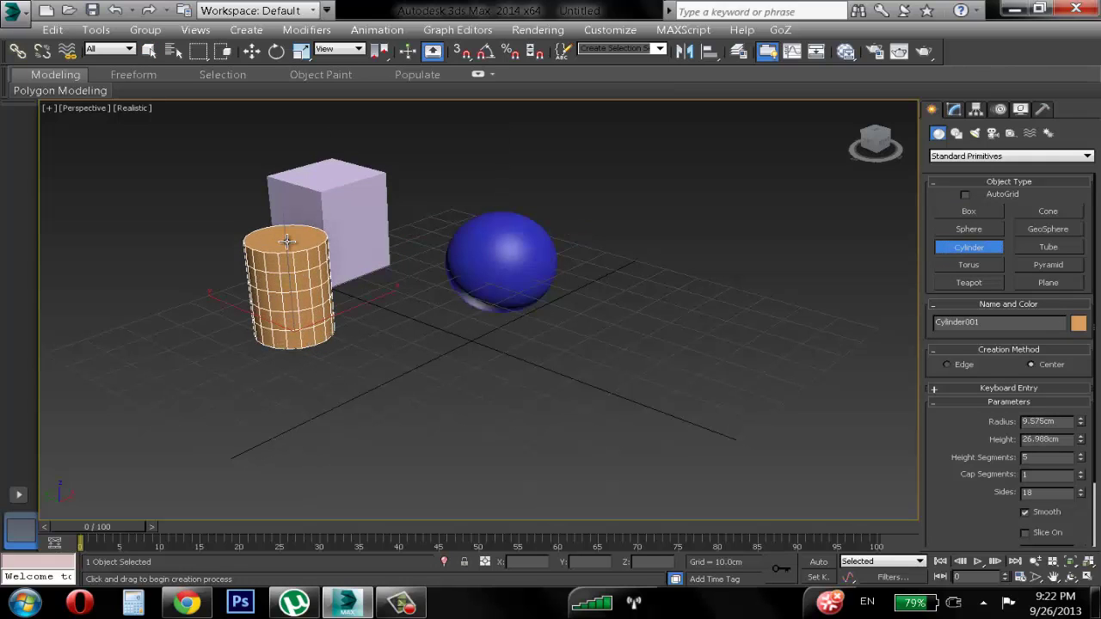
click(288, 245)
right_click(288, 245)
Step: Move the cylinder away from the box to about X -38 cm, Y 31 cm
key(w)
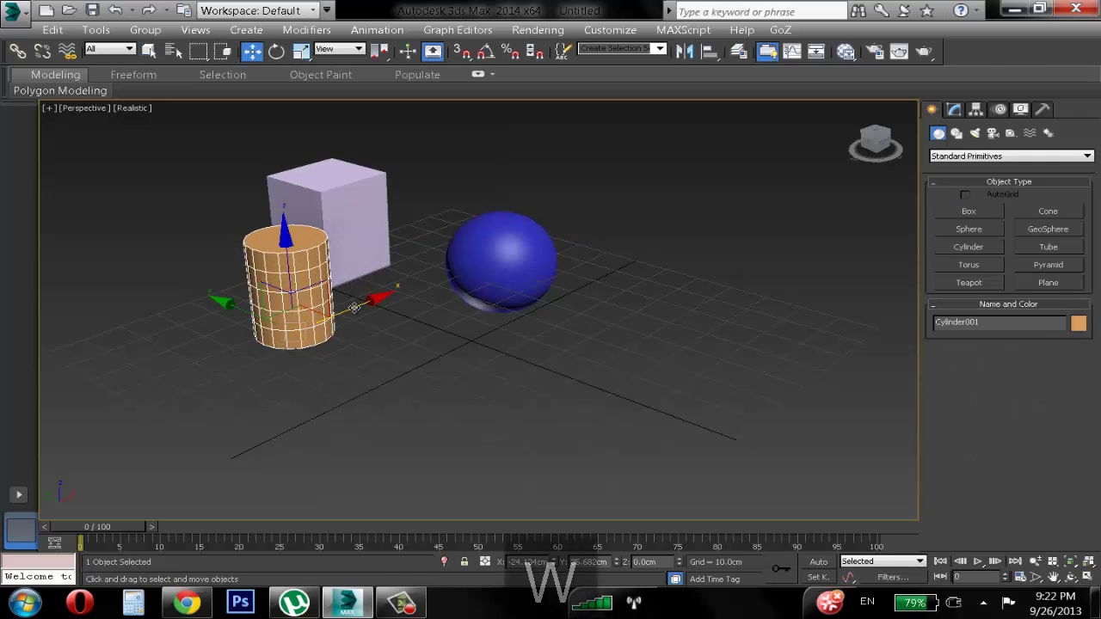
alt+middle_drag(352, 291, 425, 336)
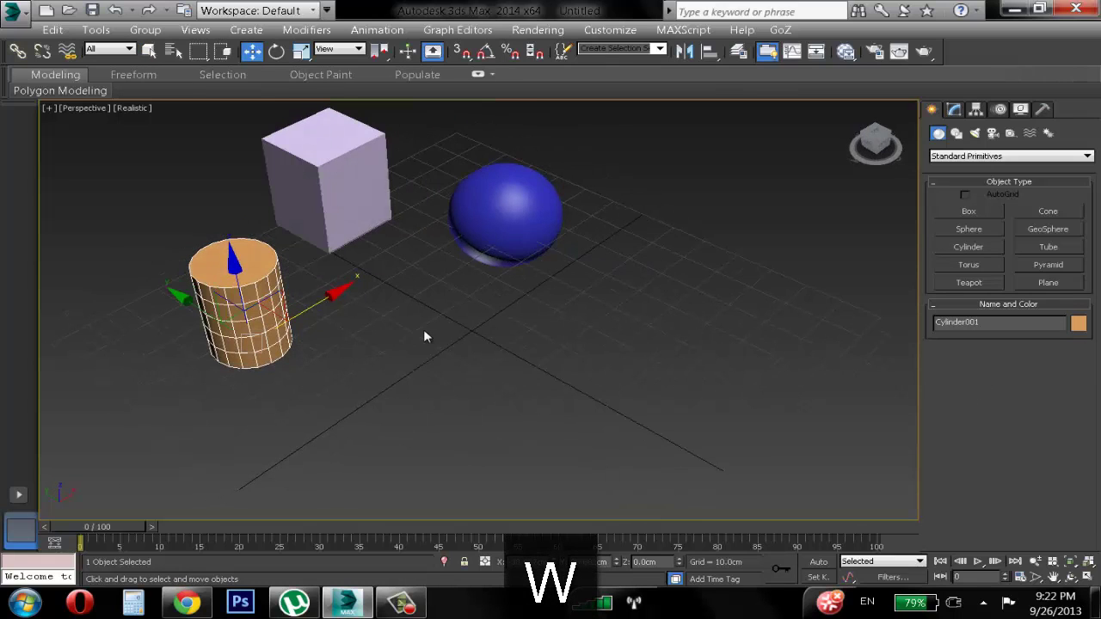
click(170, 304)
click(222, 303)
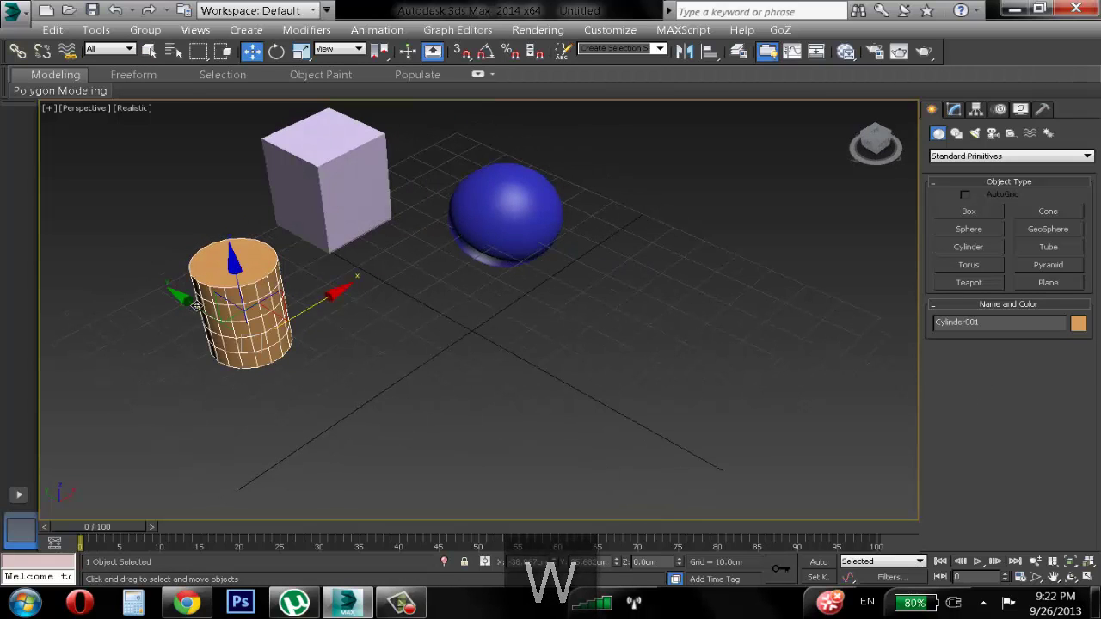
drag(179, 301, 194, 310)
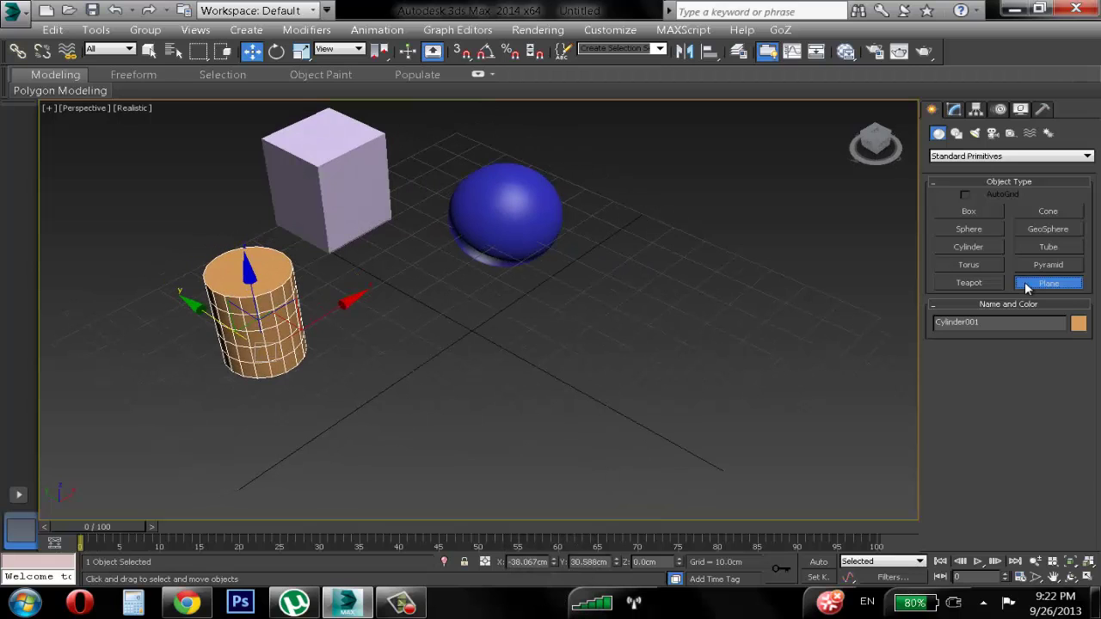
Step: Create a plane beside the sphere and move it to about Y -27 cm and Z 2.5 cm
click(1032, 283)
drag(622, 238, 632, 348)
key(w)
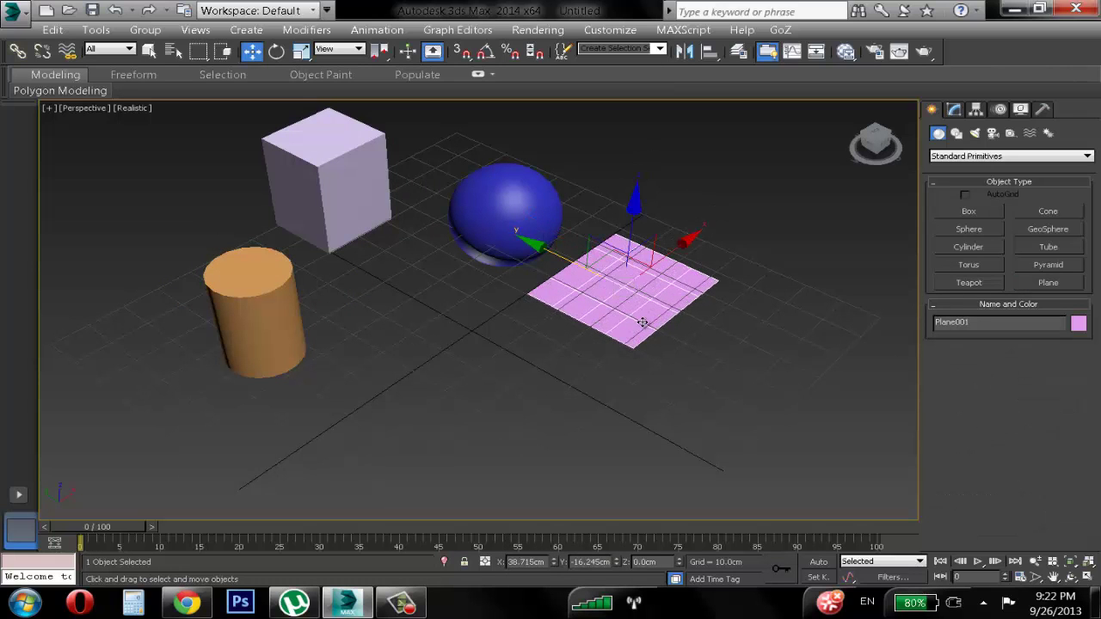
alt+middle_drag(644, 321, 621, 285)
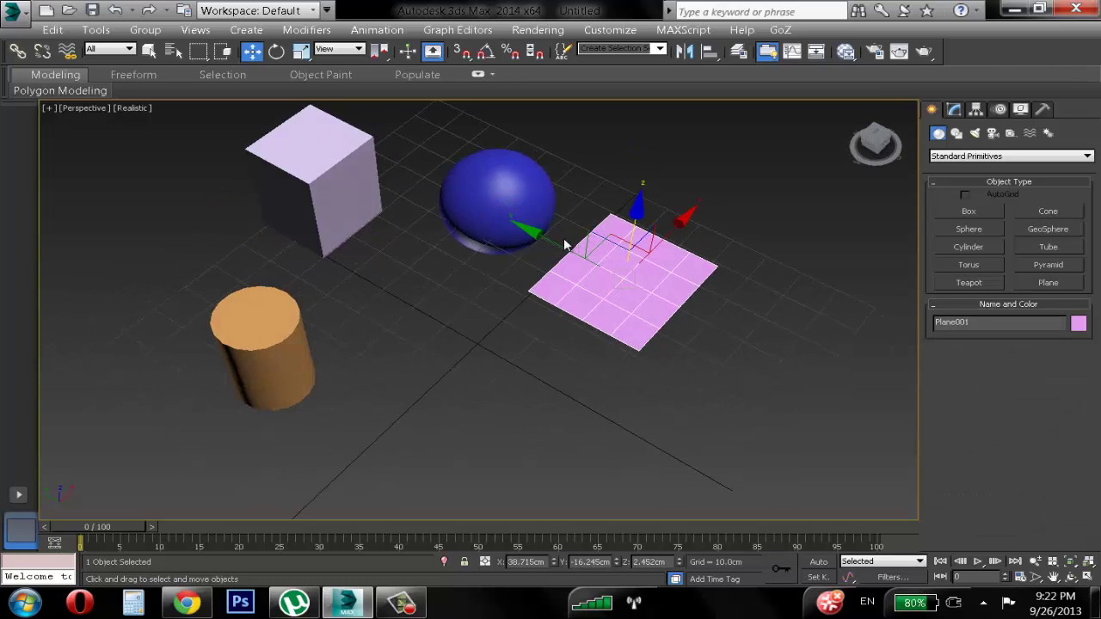
drag(536, 242, 575, 263)
alt+middle_drag(559, 322, 515, 342)
scroll(514, 306, up, 3)
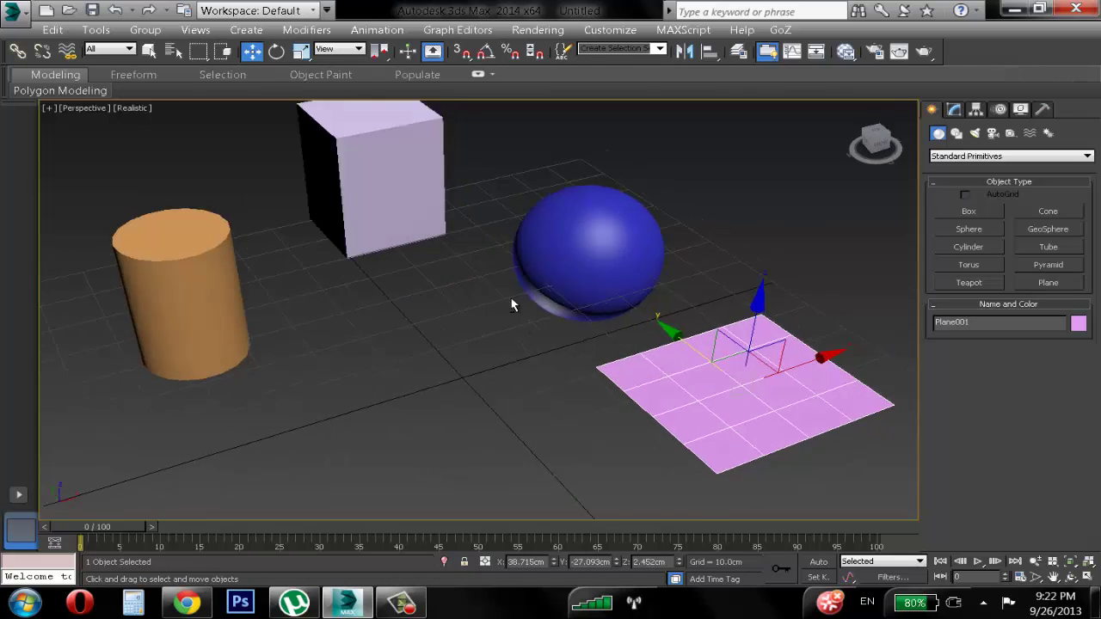
alt+middle_drag(513, 304, 526, 277)
Step: Select the box and render the perspective view of the four primitives
click(439, 264)
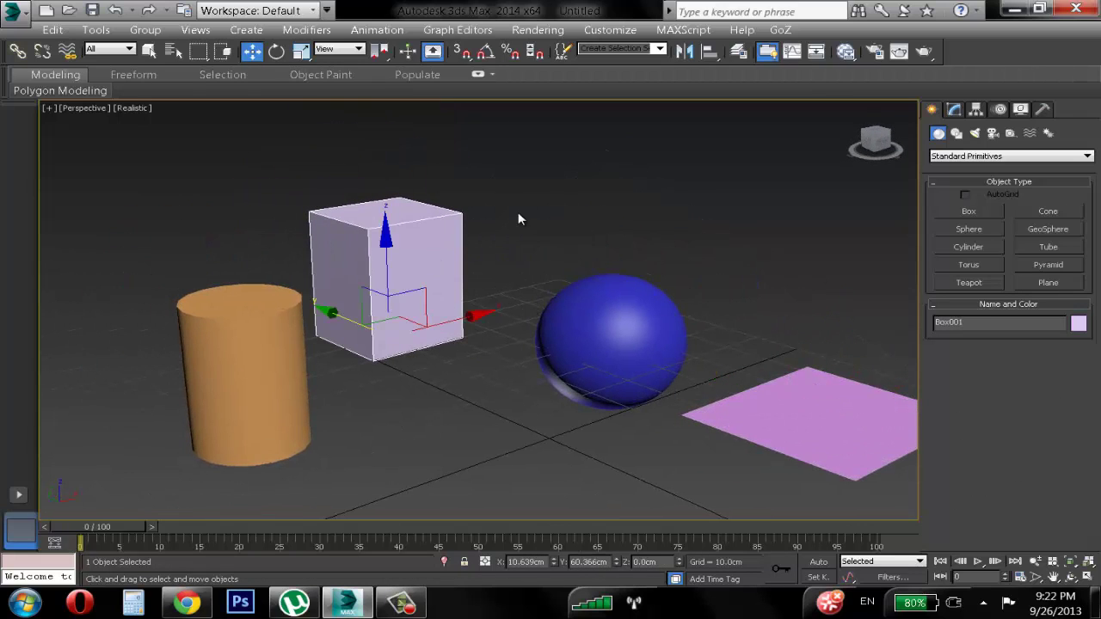
click(518, 214)
click(421, 233)
scroll(398, 256, up, 5)
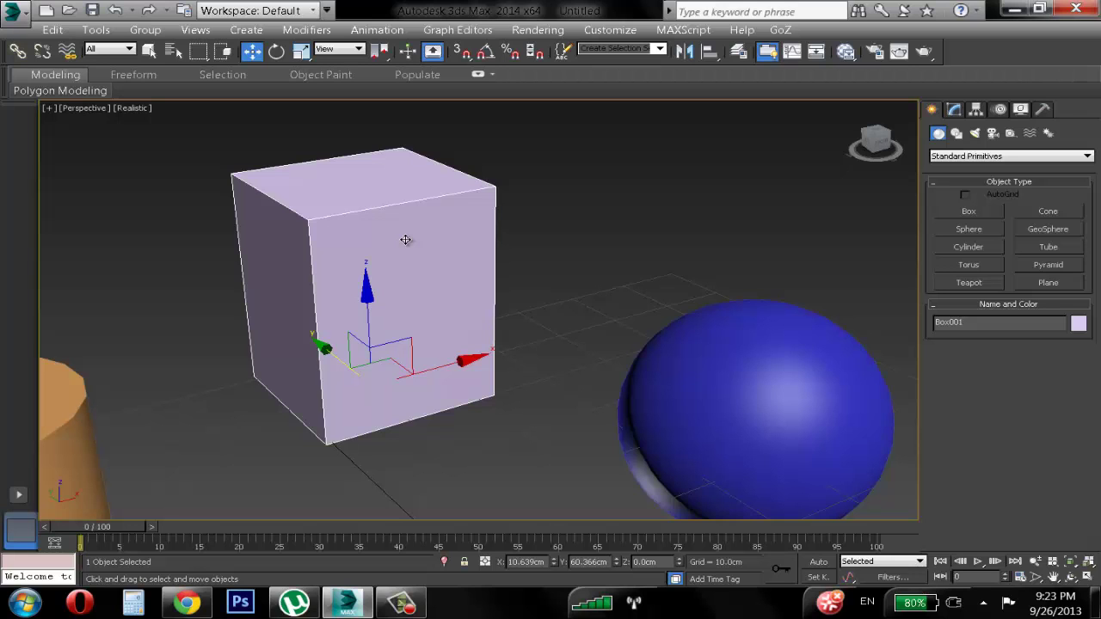
scroll(427, 258, down, 6)
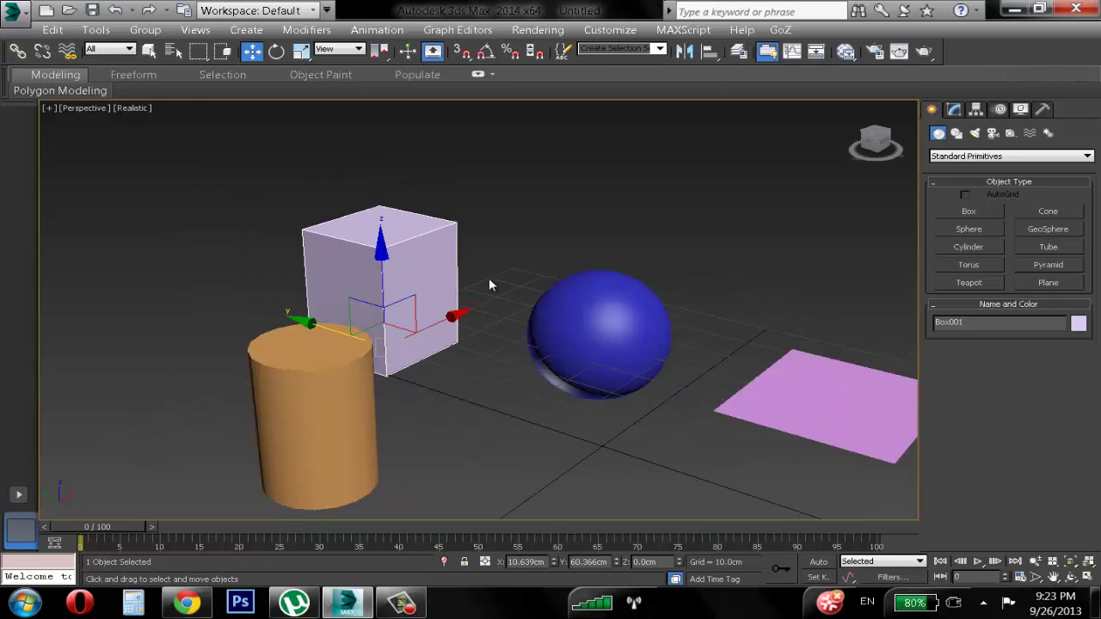
middle_drag(502, 305, 362, 297)
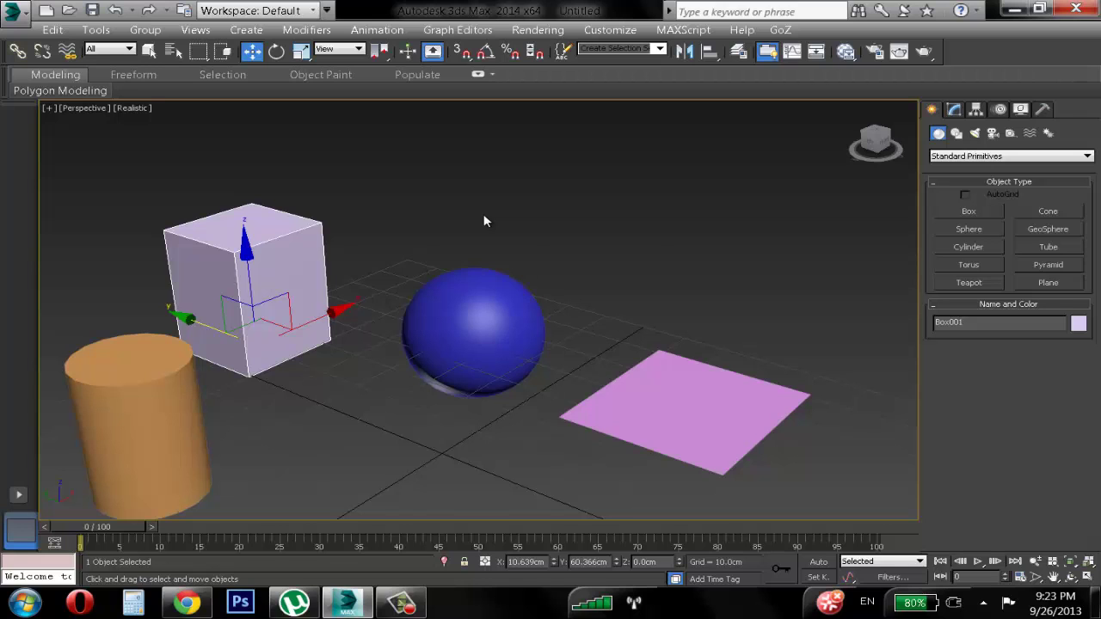
key(F9)
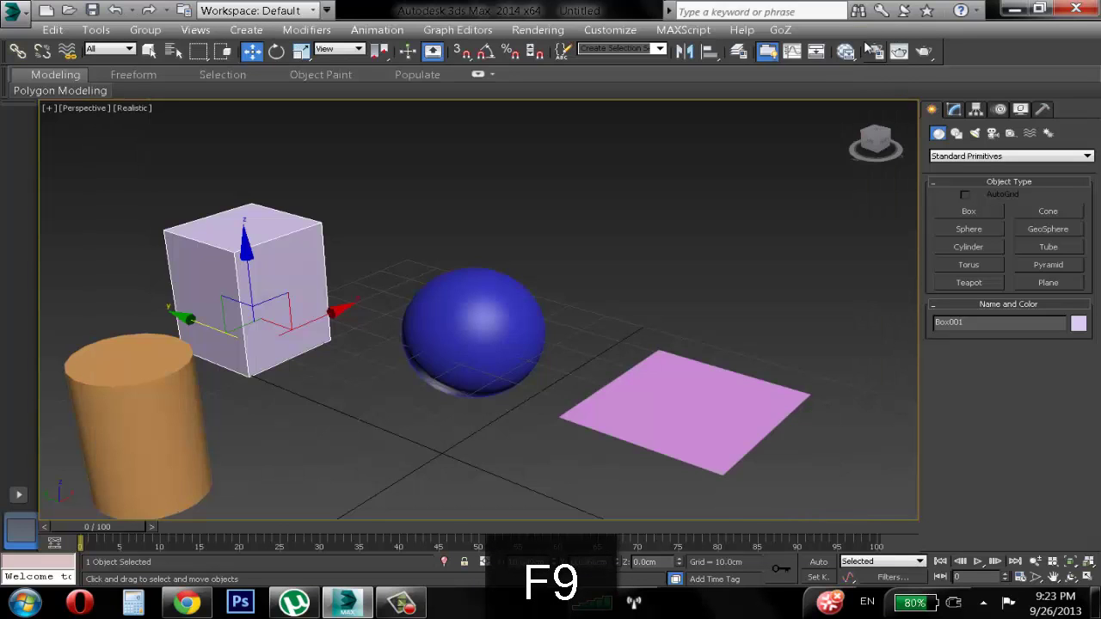
Step: Open the Slate Material Editor, widen its Material/Map Browser and collapse the mental ray material group
click(872, 36)
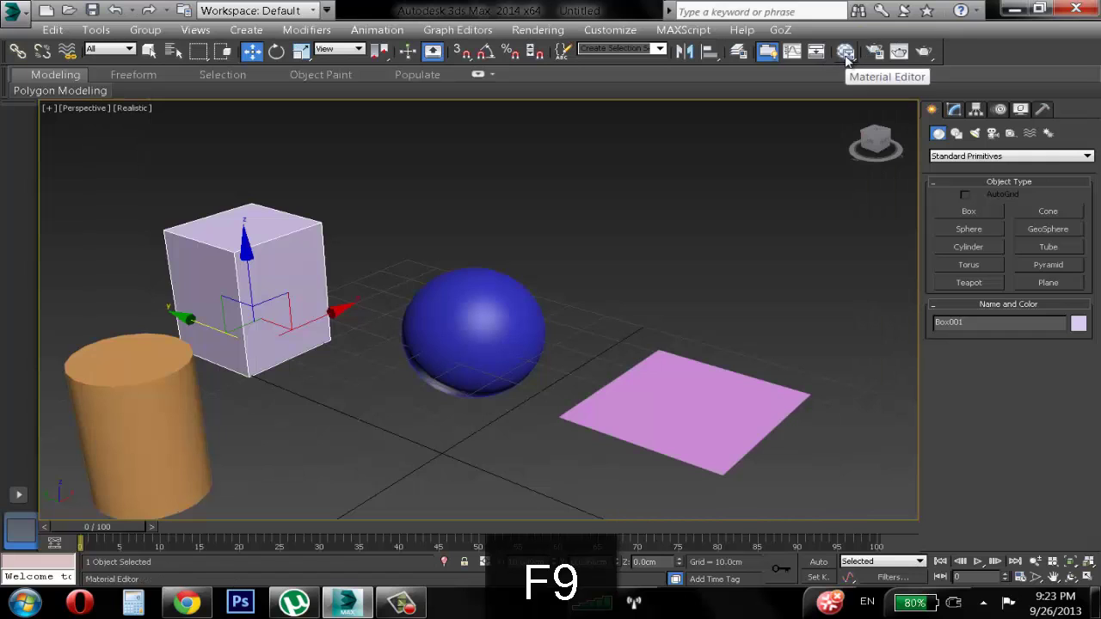
click(847, 59)
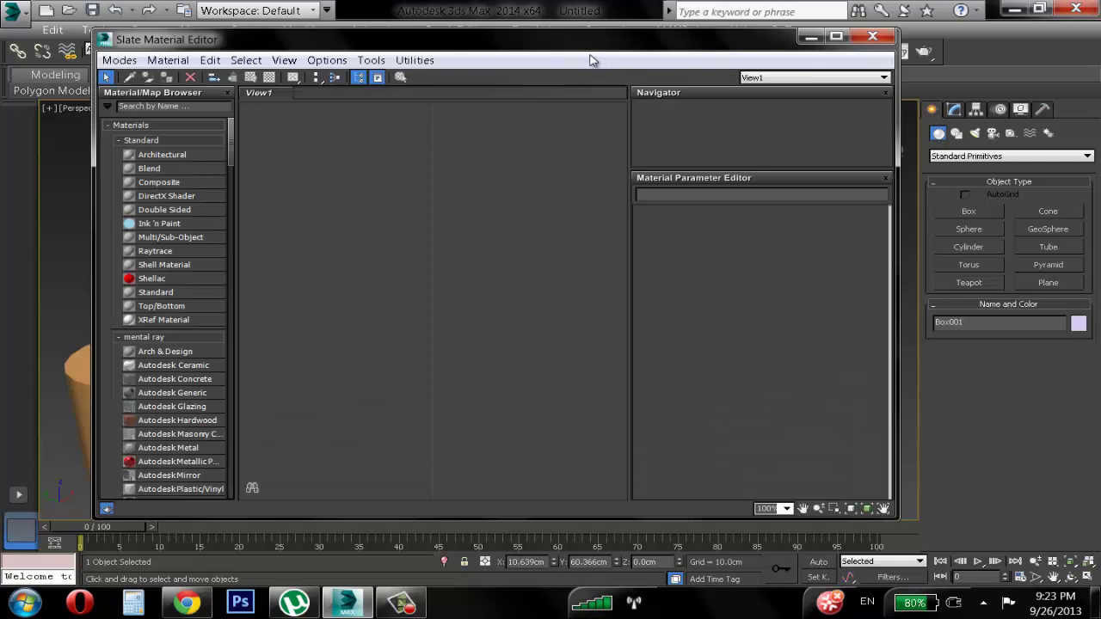
drag(600, 50, 755, 51)
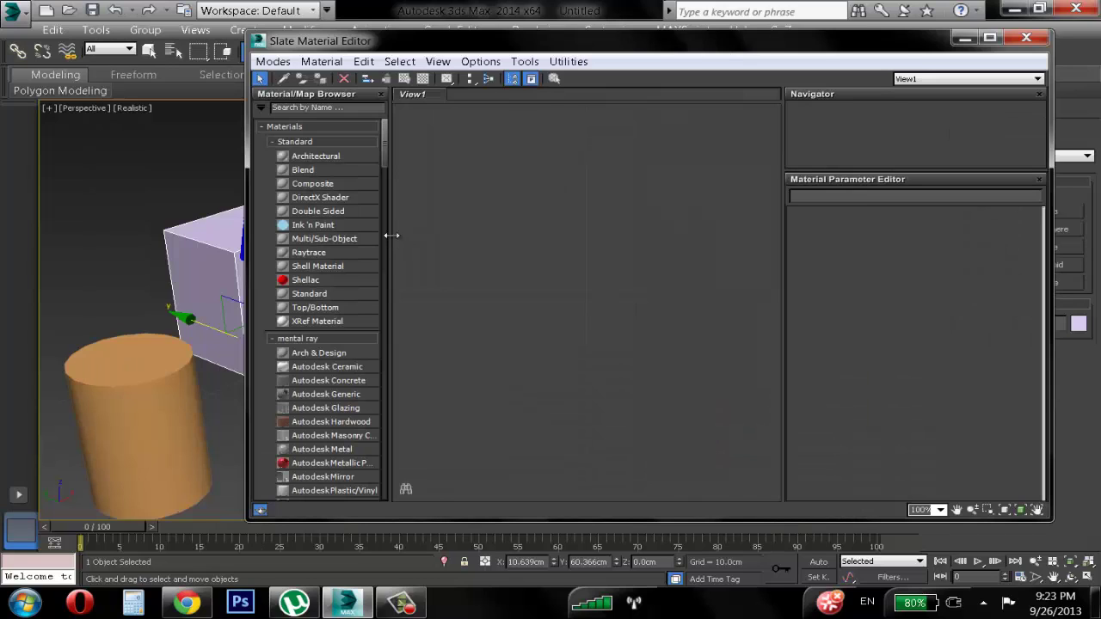
drag(388, 241, 434, 231)
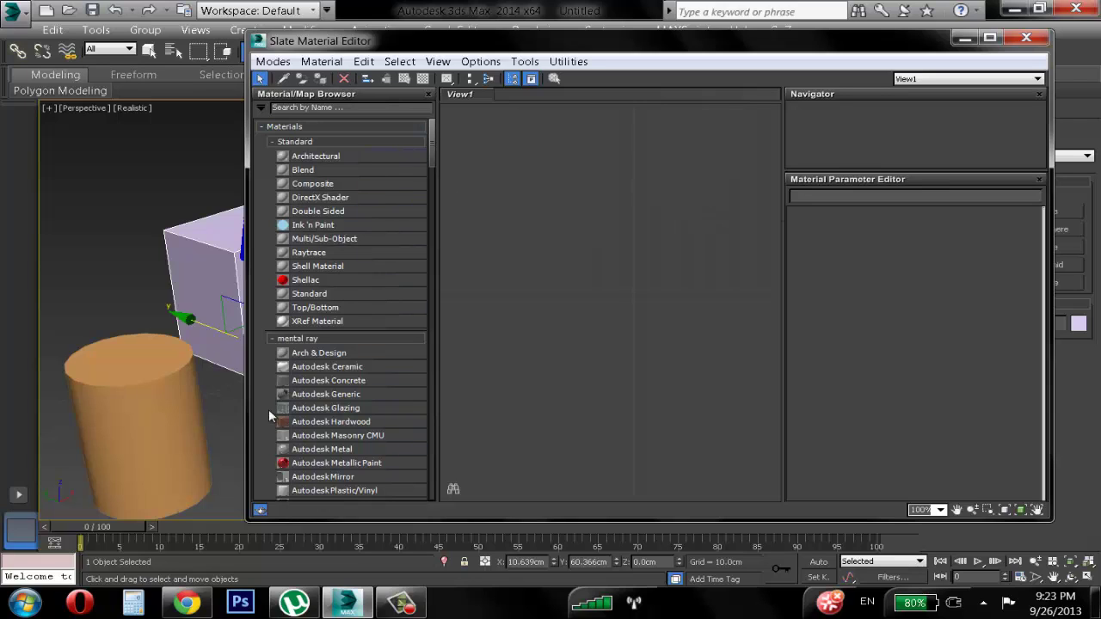
click(272, 339)
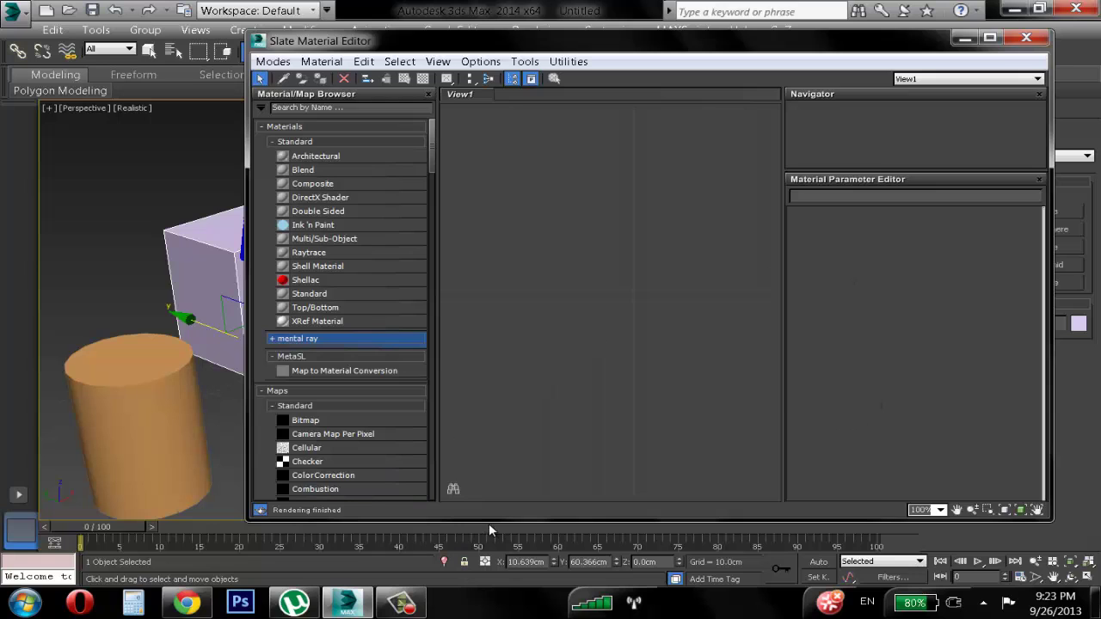
Step: Render the perspective view with the material editor minimized, and restore the editor
click(965, 38)
key(F9)
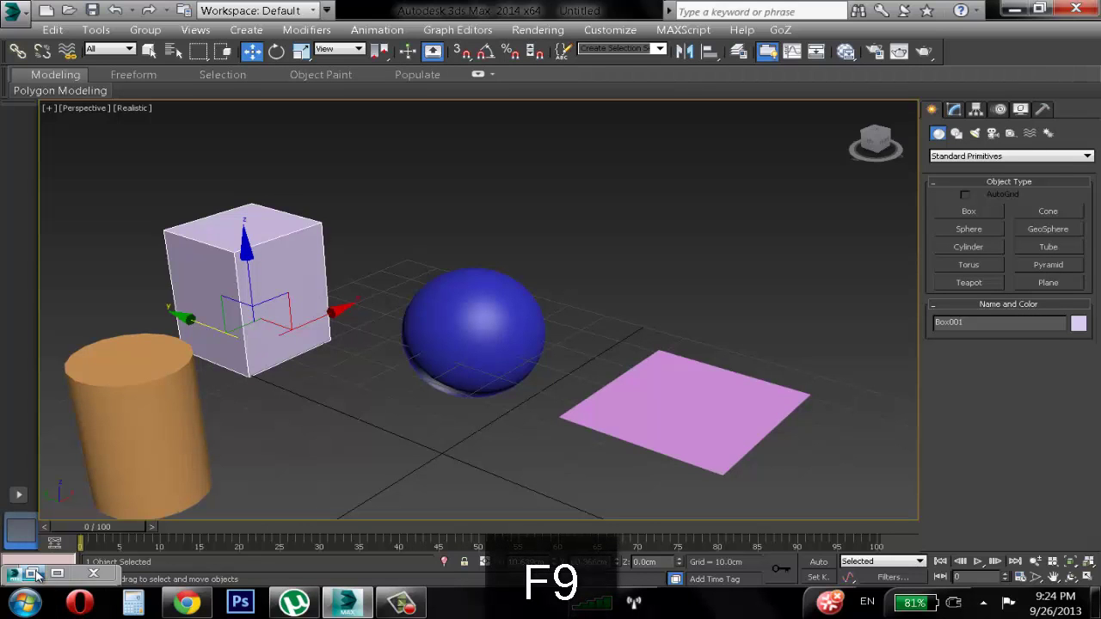
click(31, 573)
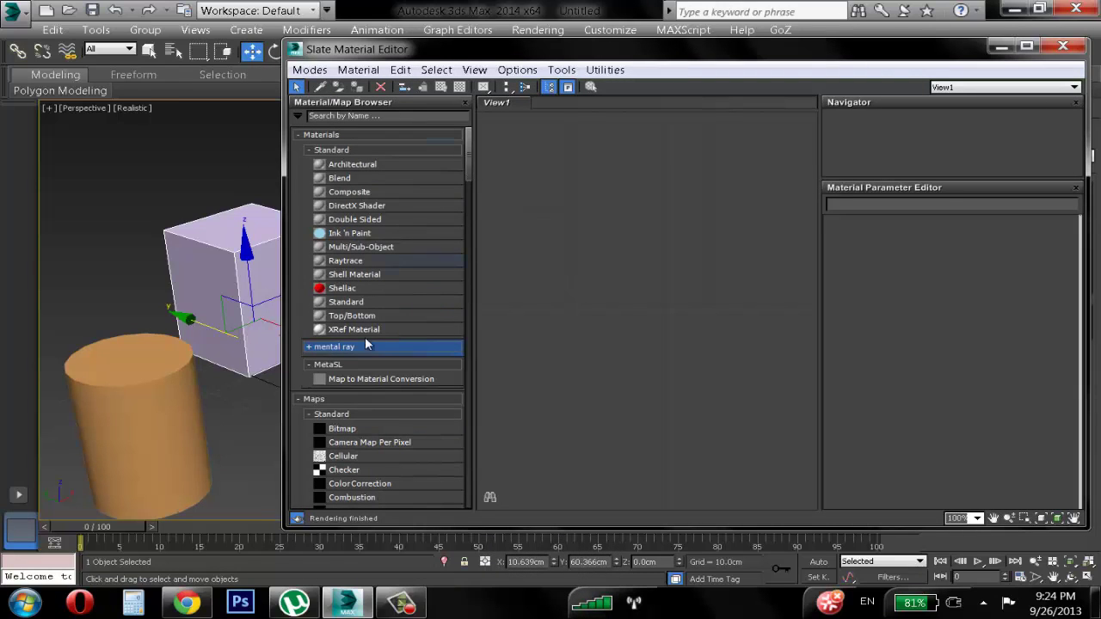
Step: Start the Windows Magnifier at 200% and move its window clear of the Material/Map Browser list
click(24, 602)
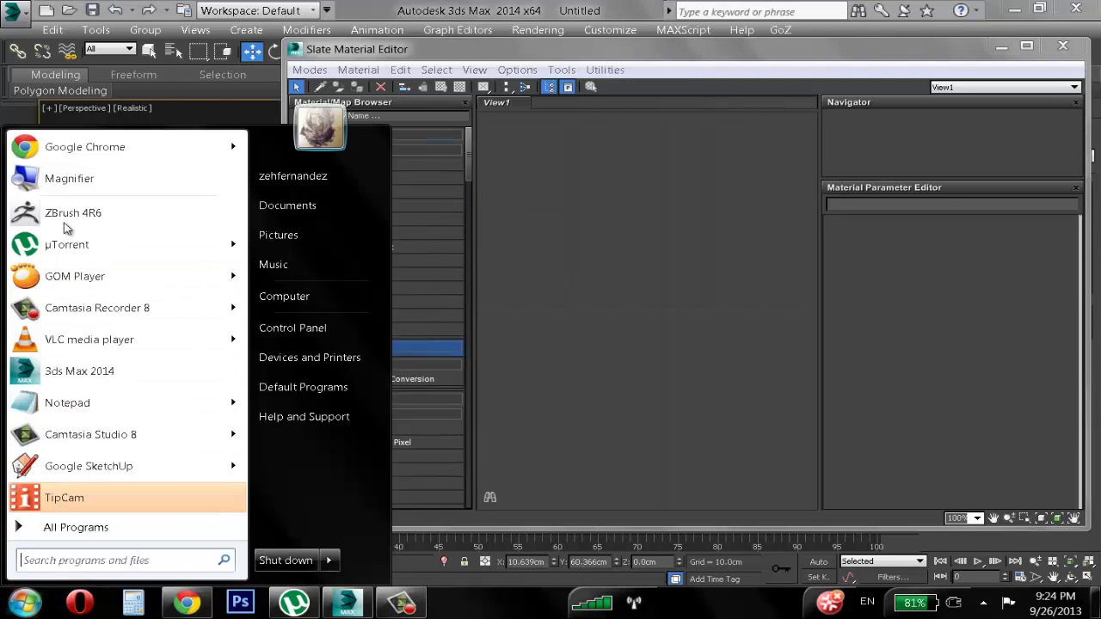
click(68, 178)
click(454, 170)
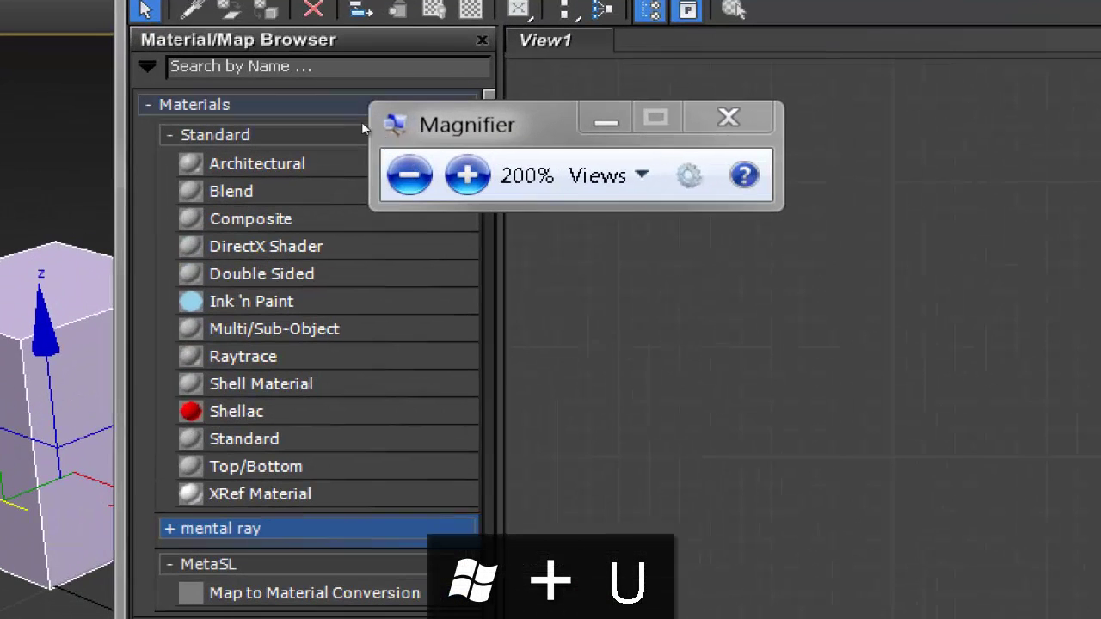
drag(453, 135, 570, 131)
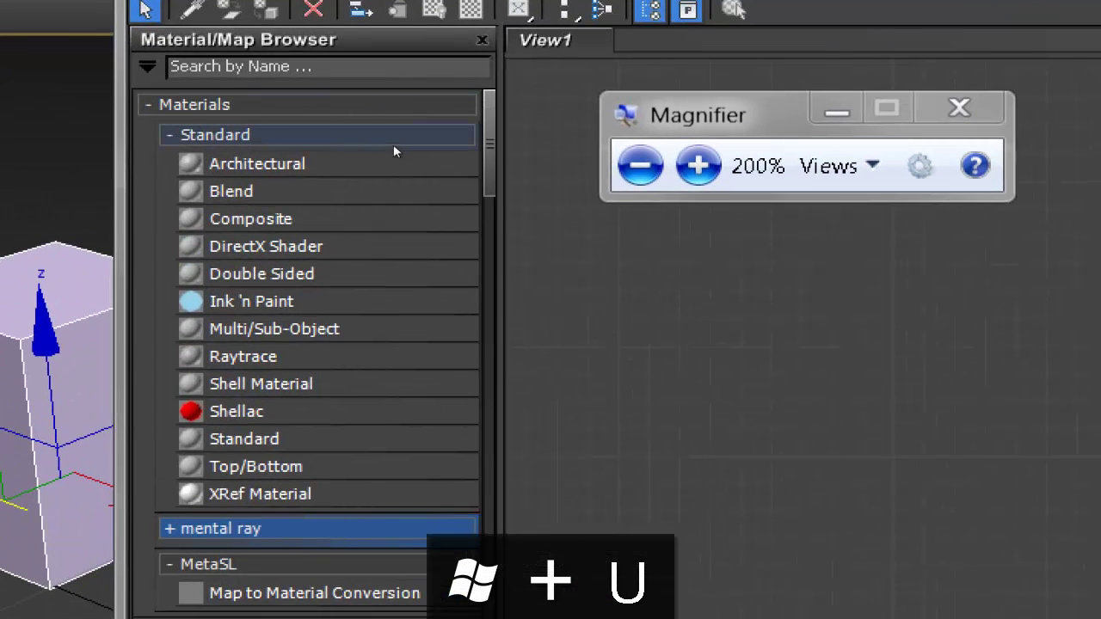
Step: Collapse the Standard and MetaSL material groups, Maps, Autodesk Material Library, Scene Materials and Sample Slots in the Material/Map Browser
click(315, 142)
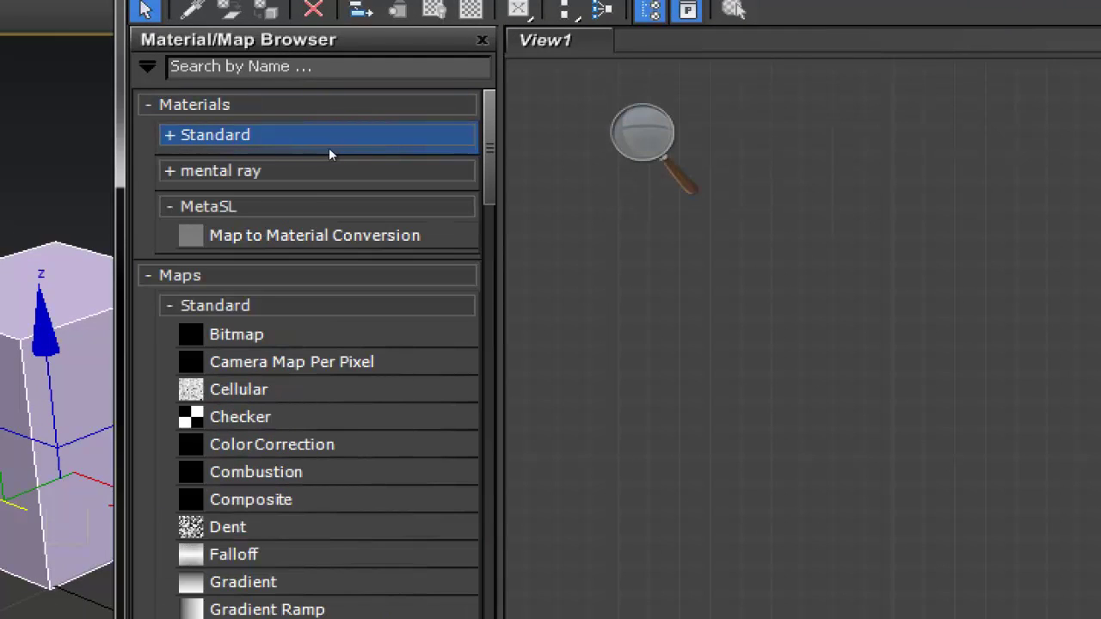
click(310, 204)
click(312, 243)
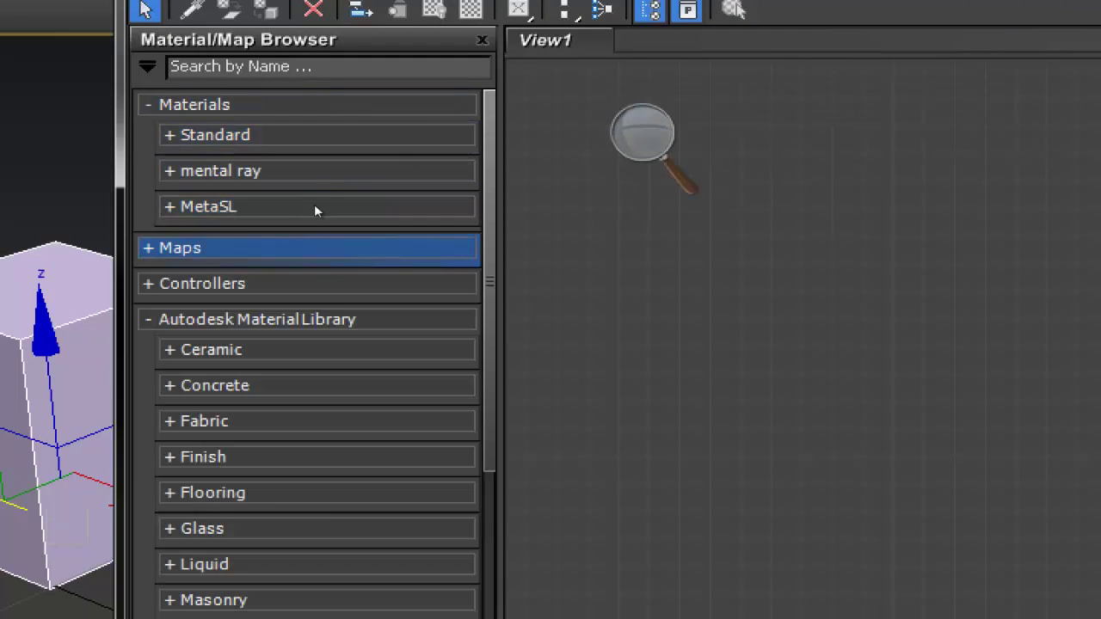
key(Down)
key(Down)
key(Left)
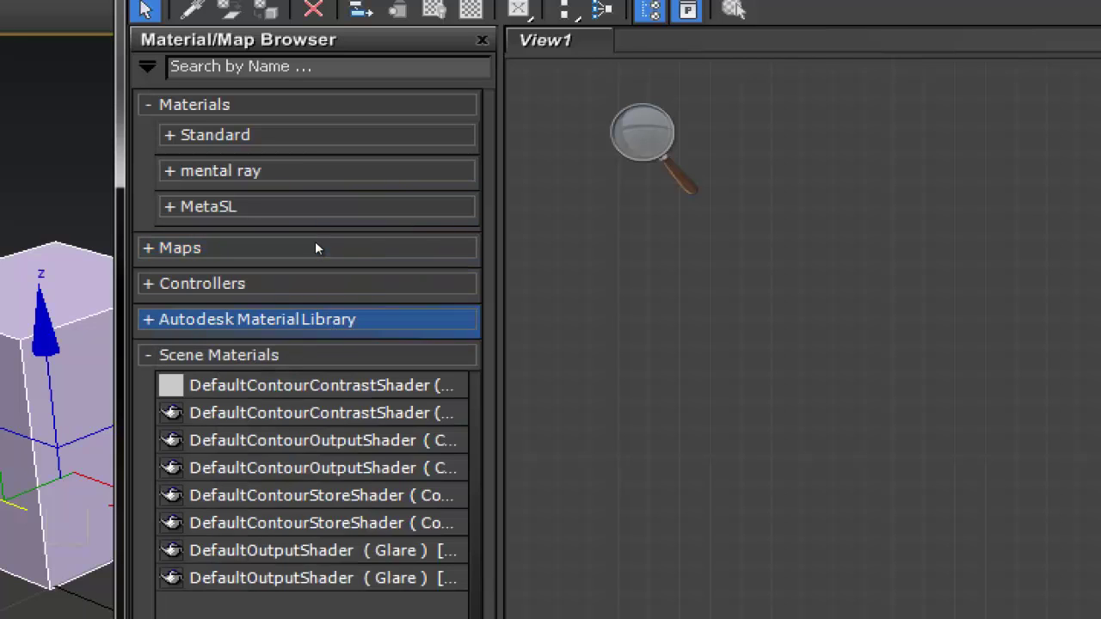
key(Down)
key(Left)
key(Down)
key(Left)
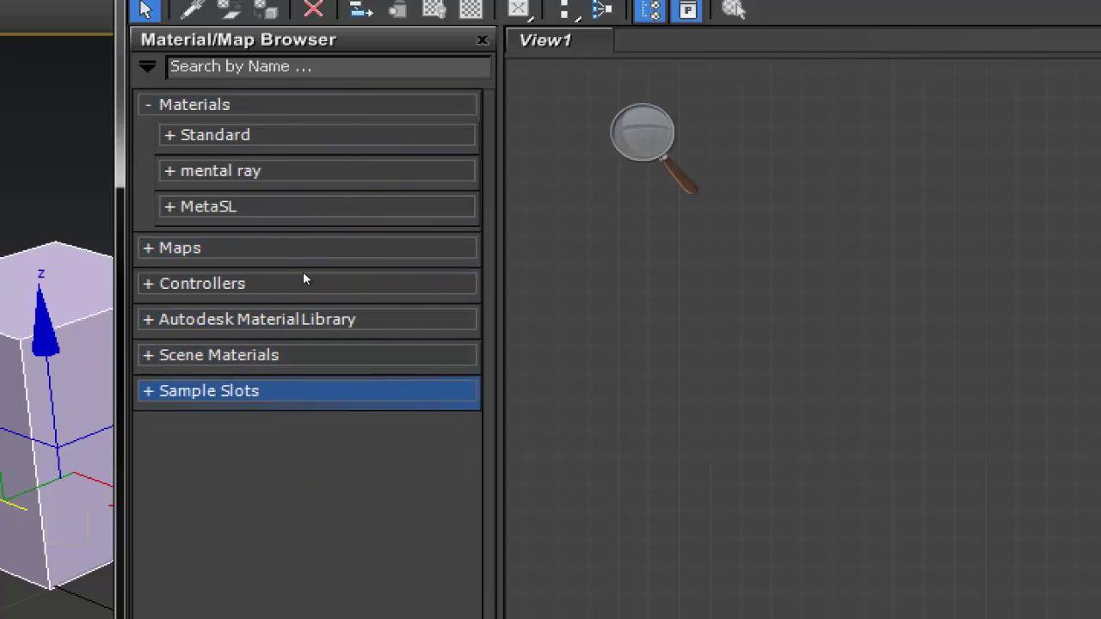
Step: Review the Standard and mental ray material lists in turn, leaving only the Standard group expanded under Materials at 200% magnification
click(316, 145)
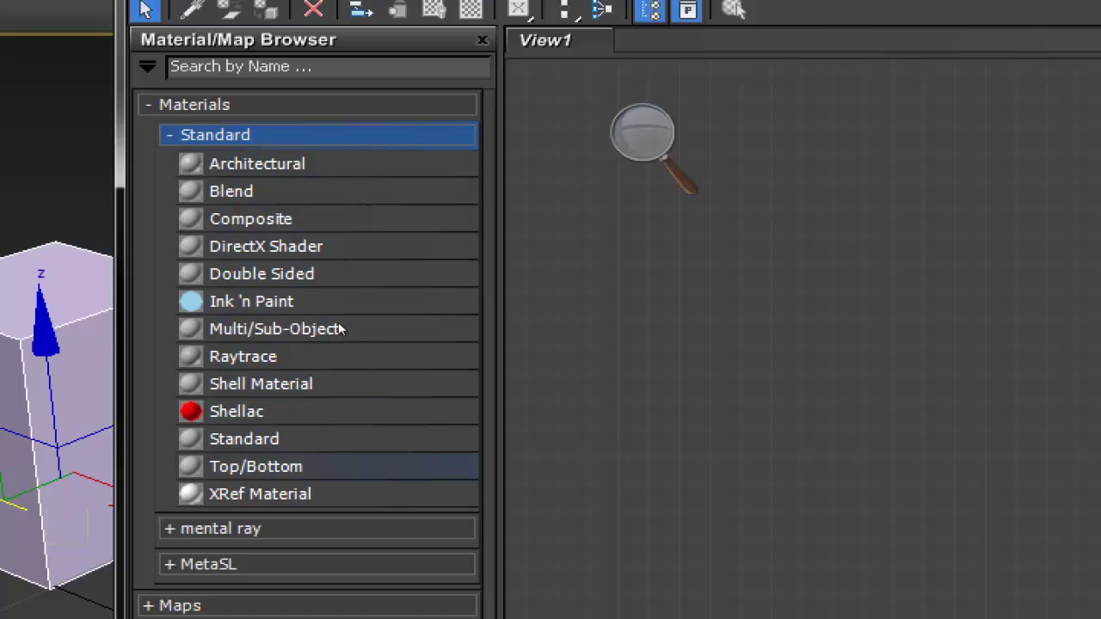
click(314, 139)
click(314, 172)
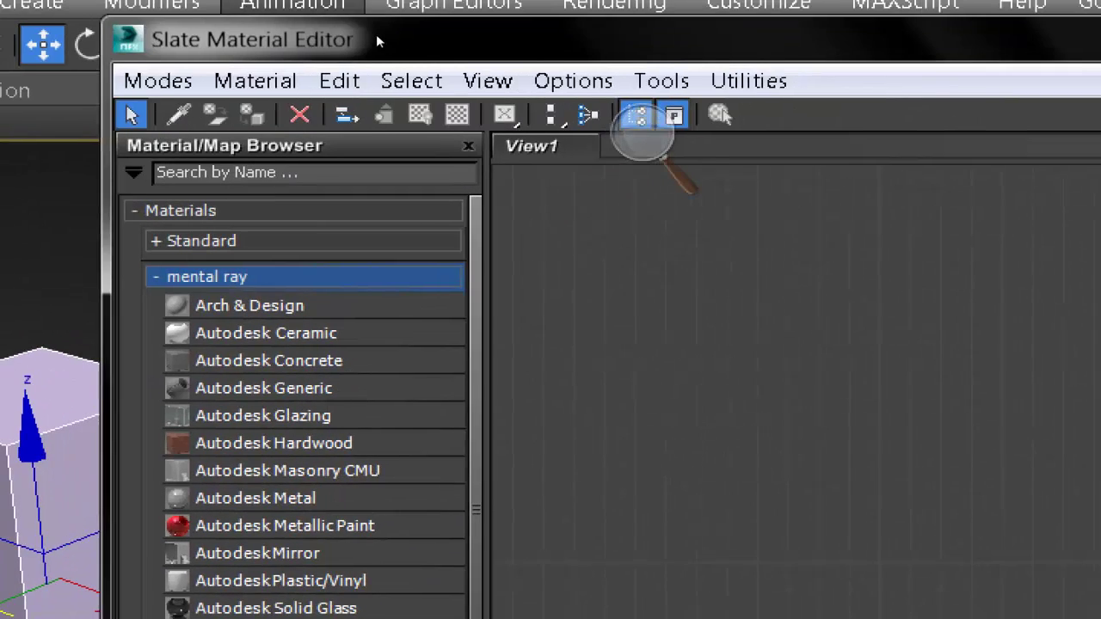
click(509, 130)
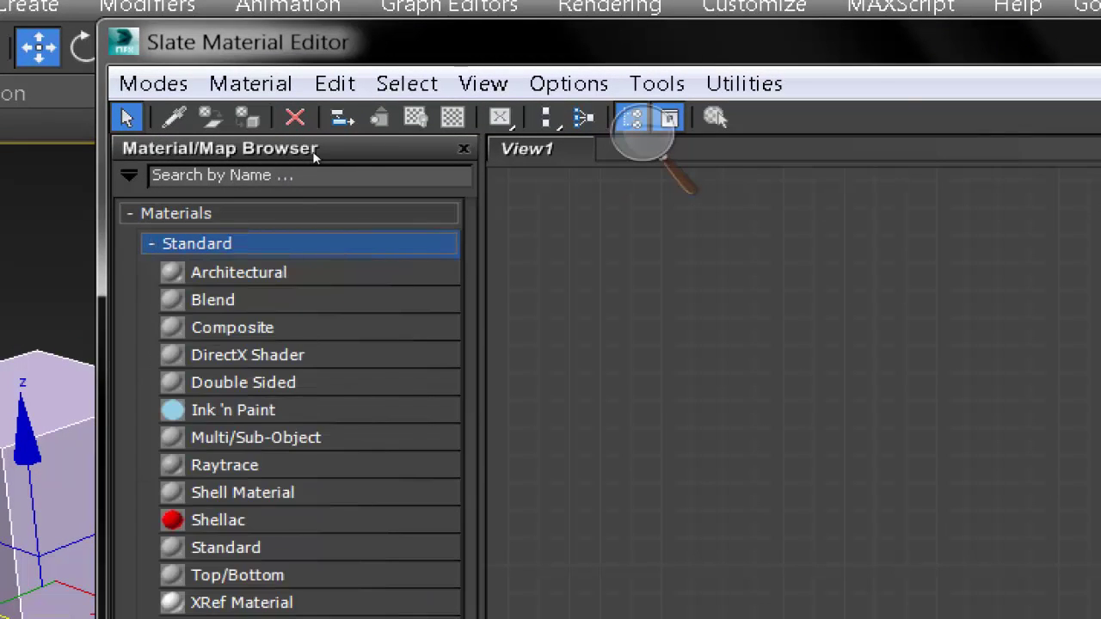
key(super+plus)
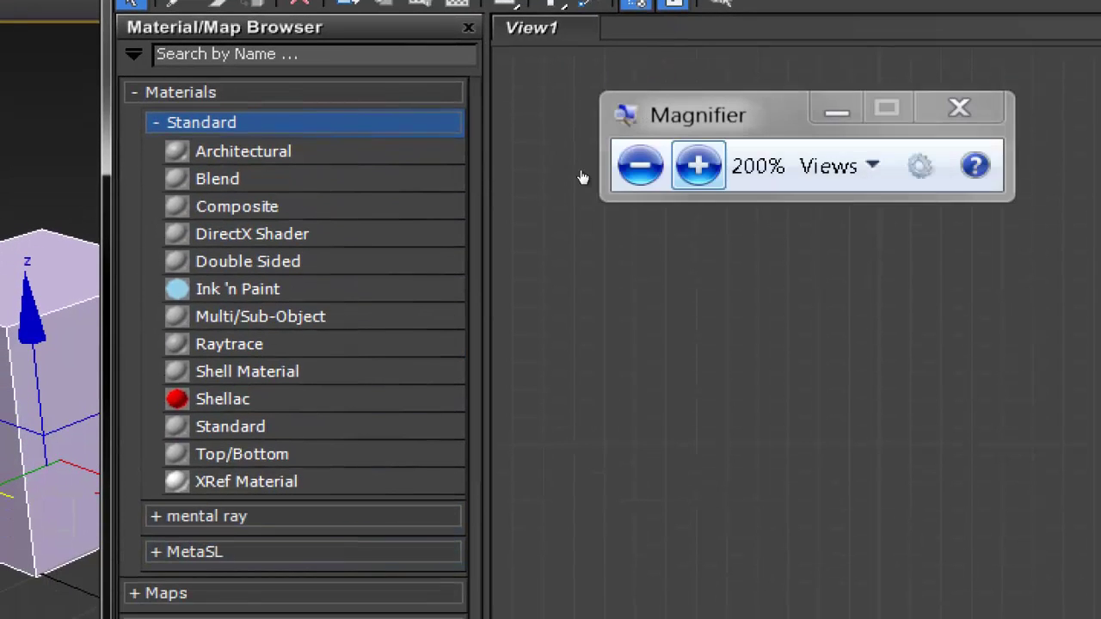
Step: Return the Magnifier to 100% and close it
key(super+minus)
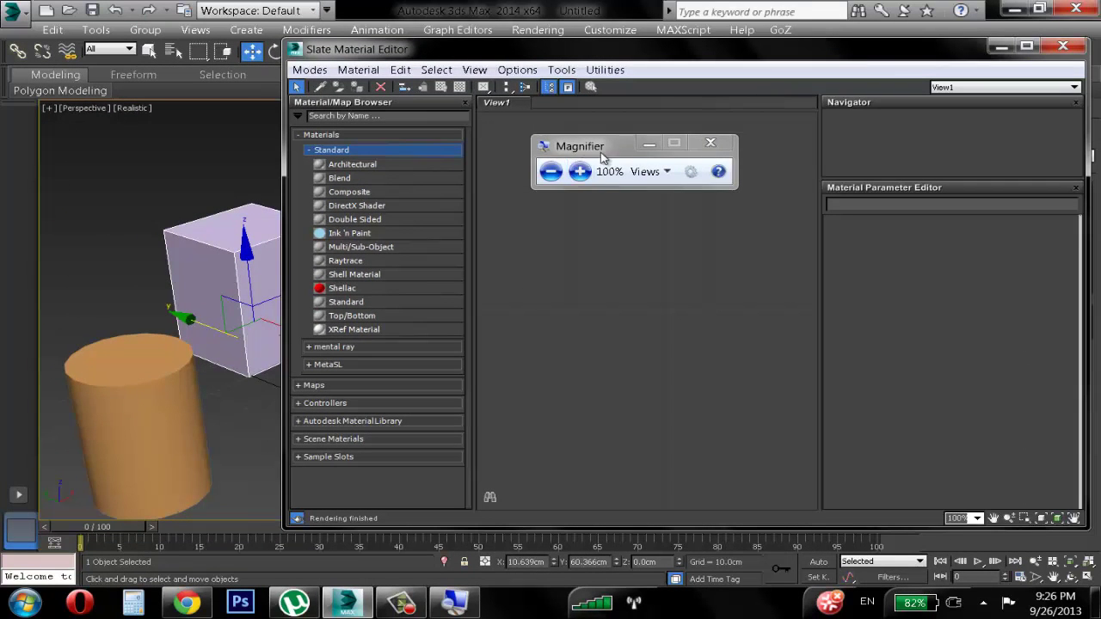
click(710, 144)
key(F9)
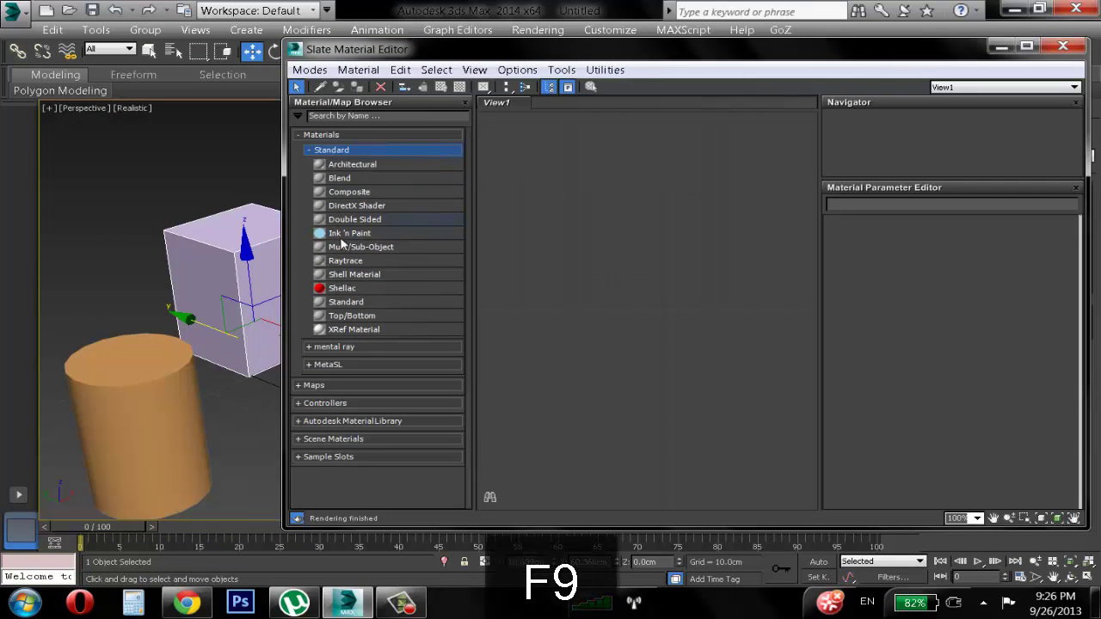
Step: Add a Standard material node from the Material/Map Browser to the View1 graph
click(346, 305)
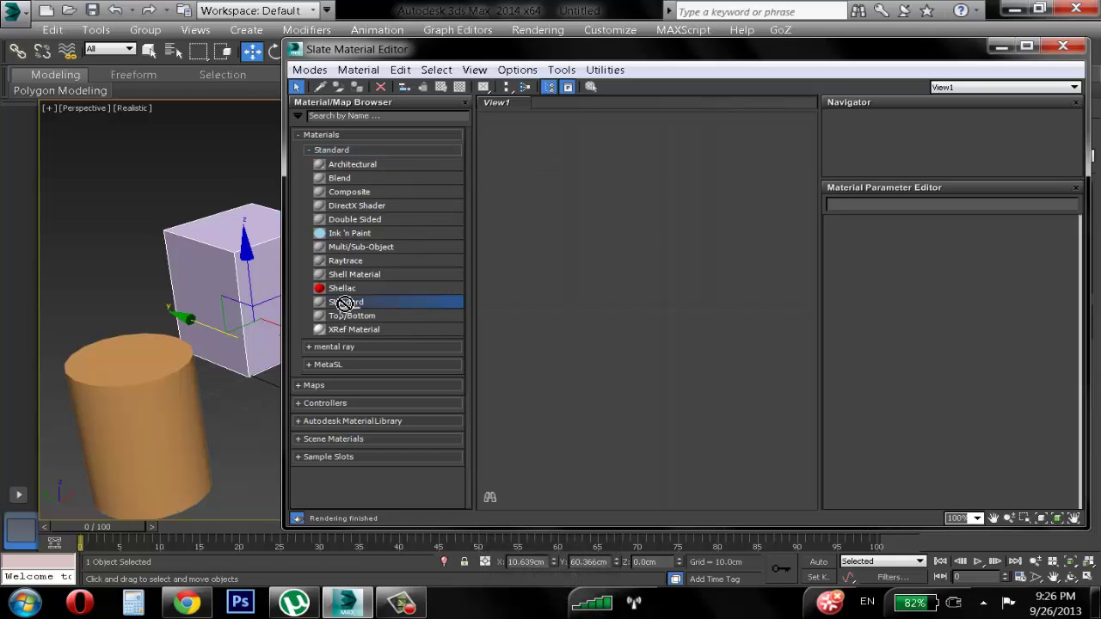
drag(346, 303, 702, 185)
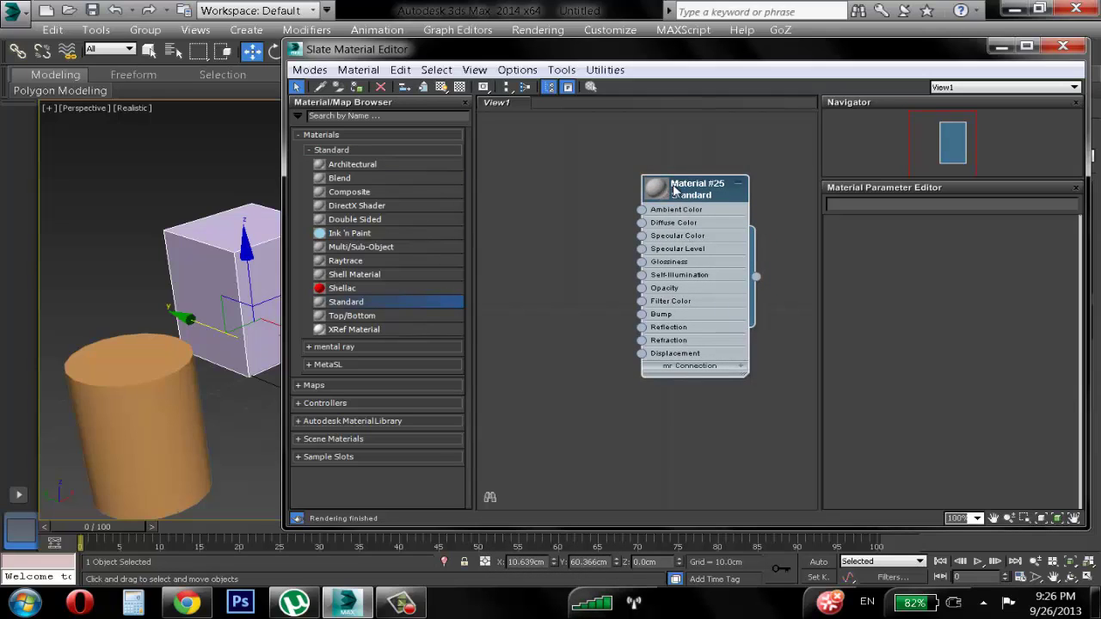
drag(681, 193, 666, 192)
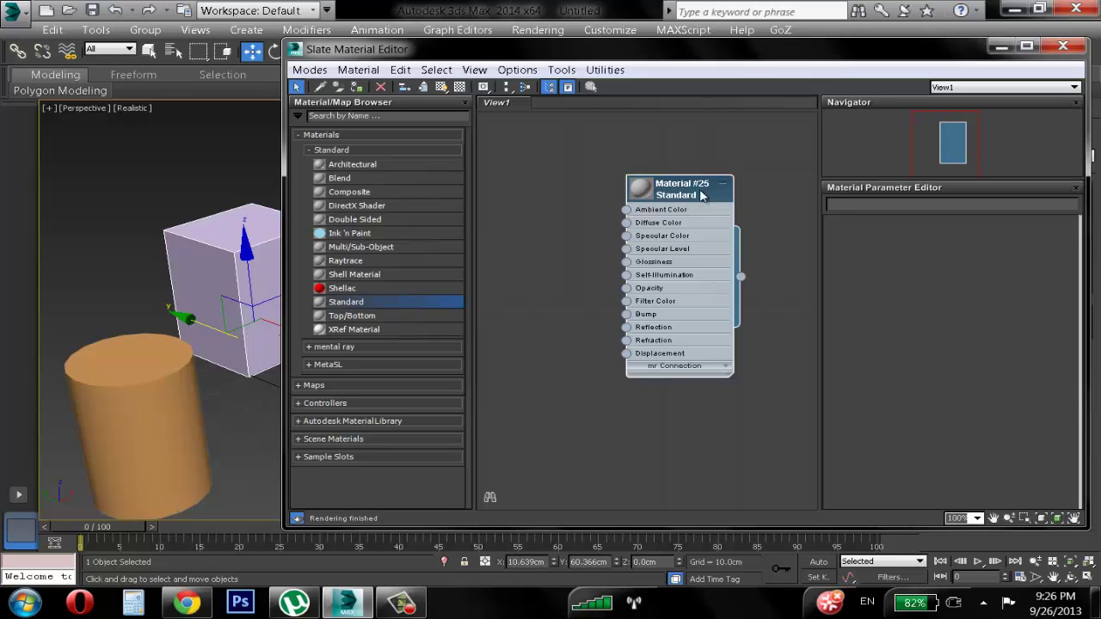
Step: Enlarge the preview on the Standard material node and move the node higher in View1
double_click(644, 189)
drag(684, 188, 714, 172)
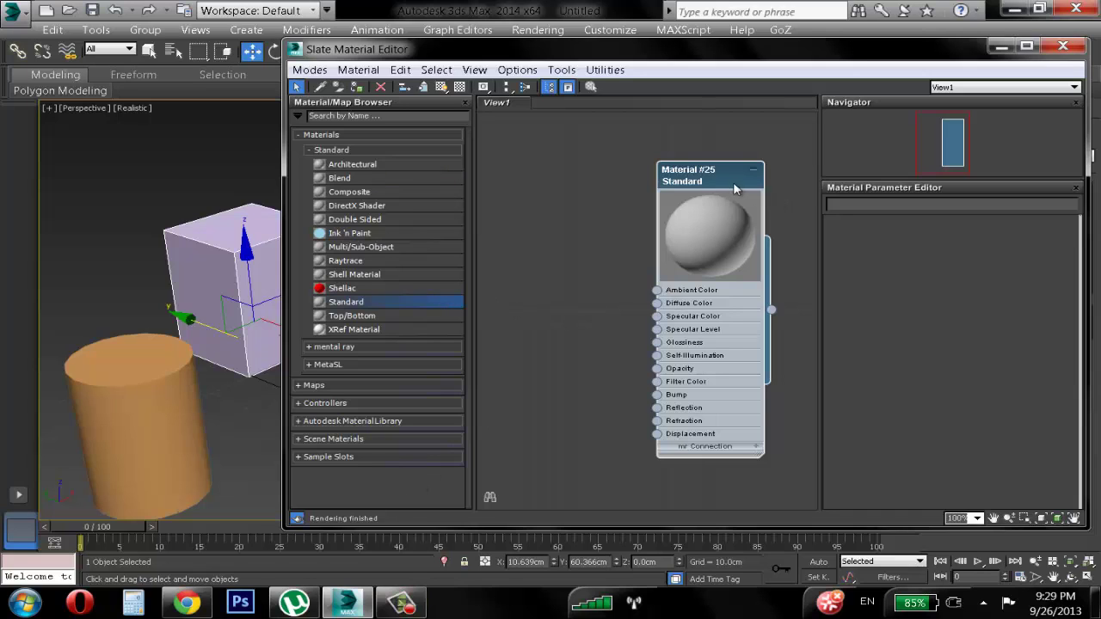
drag(726, 183, 725, 170)
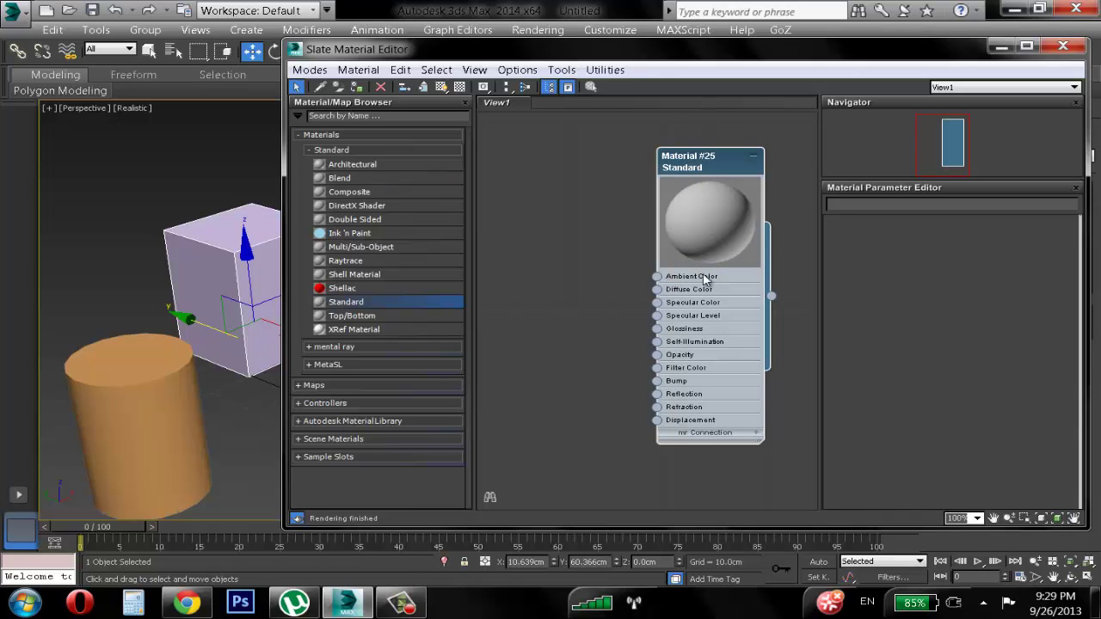
drag(684, 177, 669, 161)
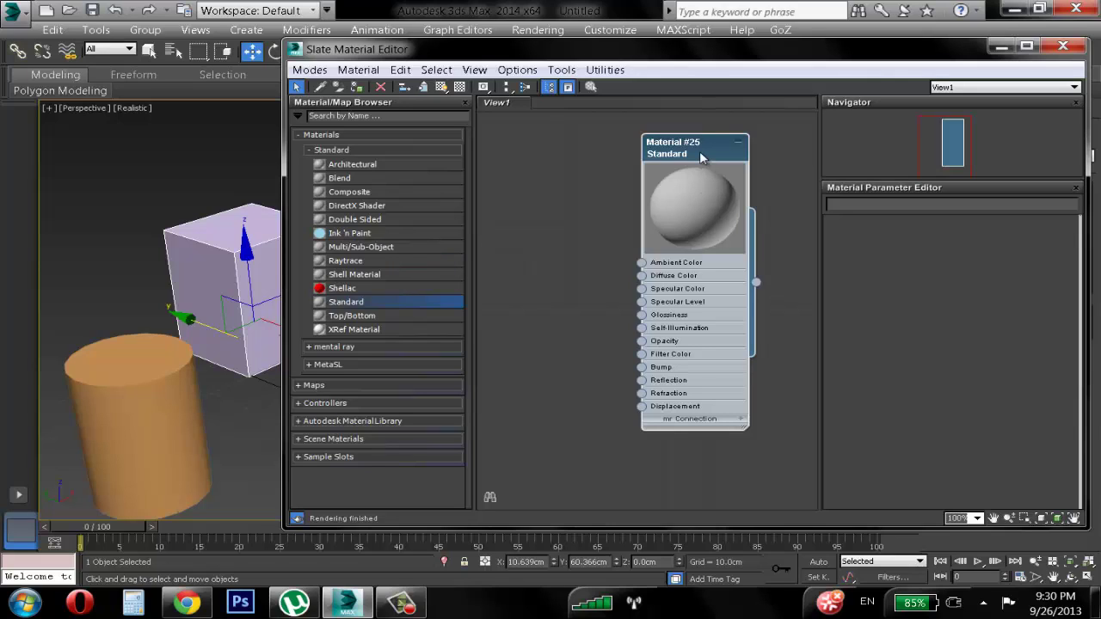
drag(720, 158, 730, 164)
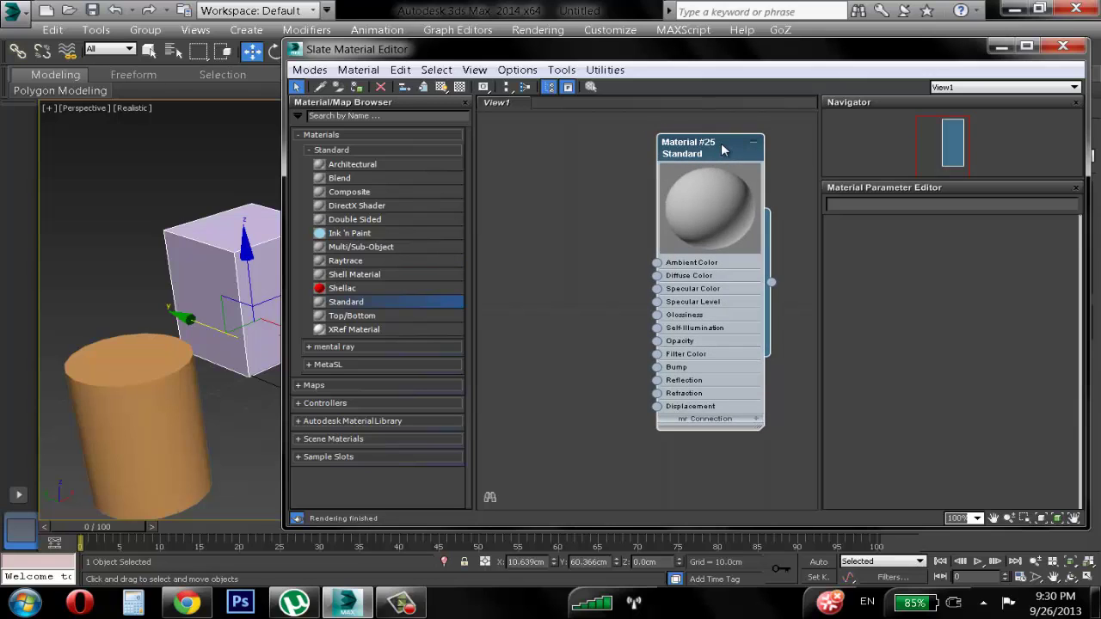
Step: Assign the Standard material to the selected box in the perspective view
right_click(722, 147)
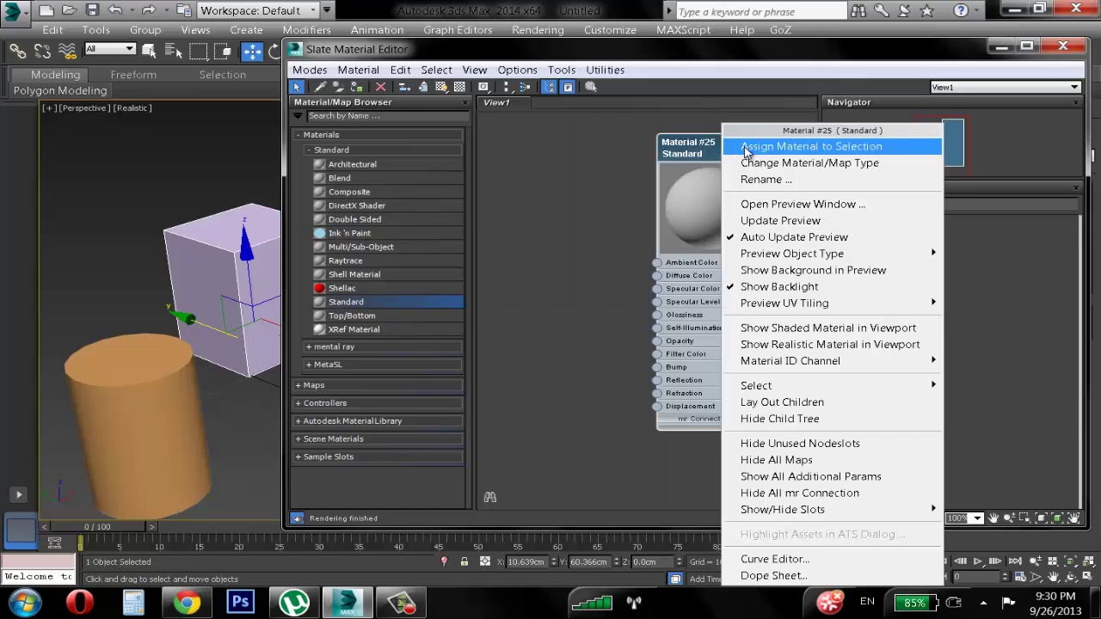
click(144, 214)
click(197, 233)
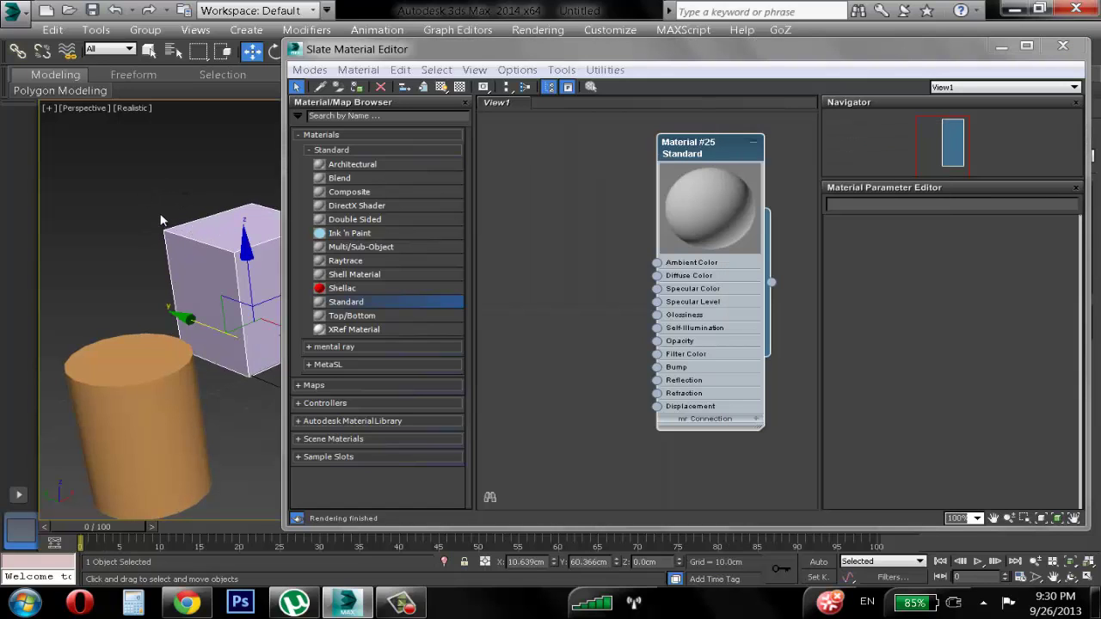
right_click(727, 150)
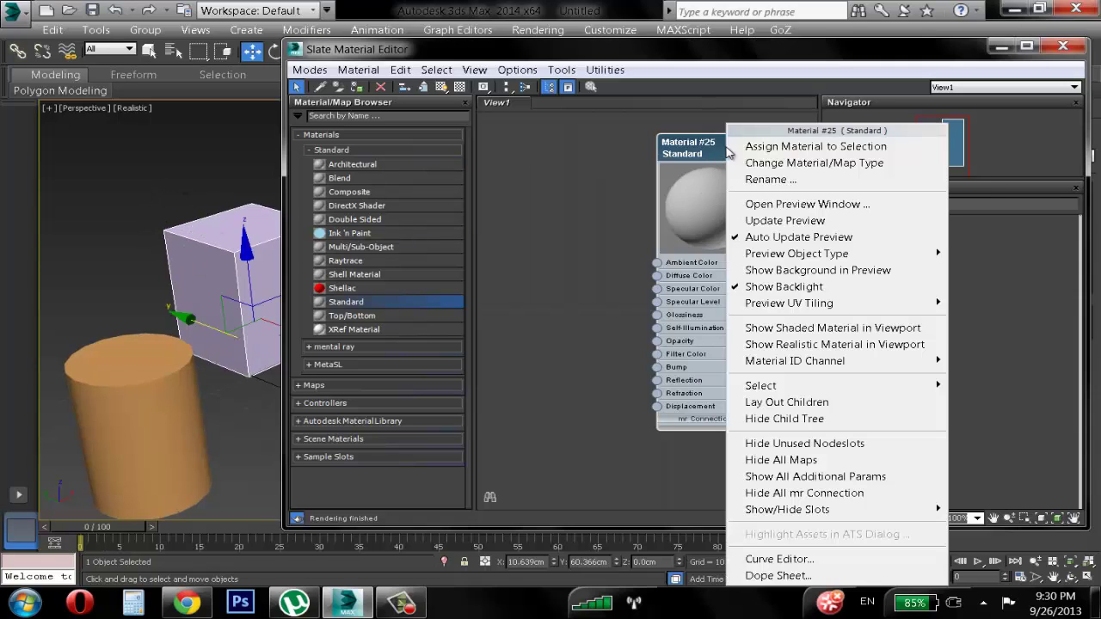
click(838, 148)
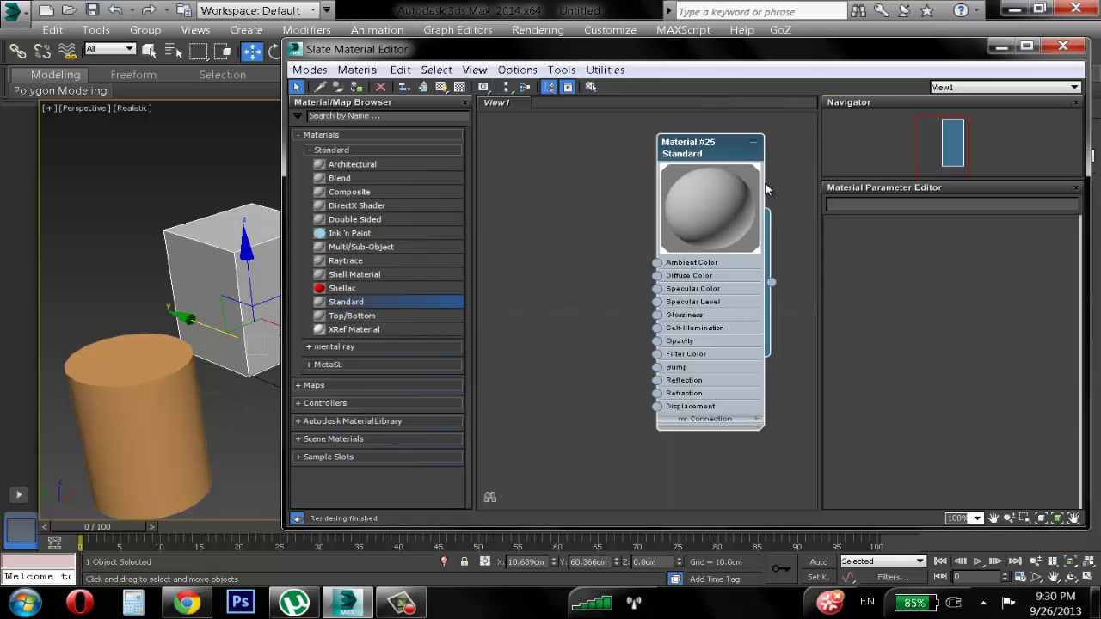
Step: Reapply the Standard material to the box, both from its output socket and with Assign Material to Selection
drag(771, 283, 191, 254)
drag(681, 146, 696, 146)
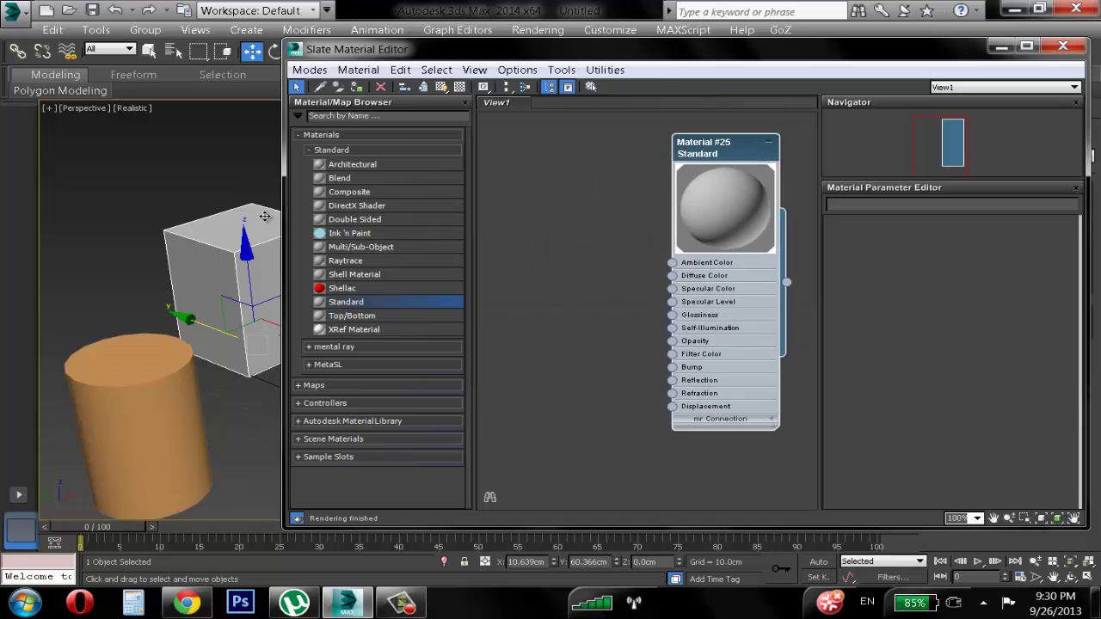
right_click(735, 158)
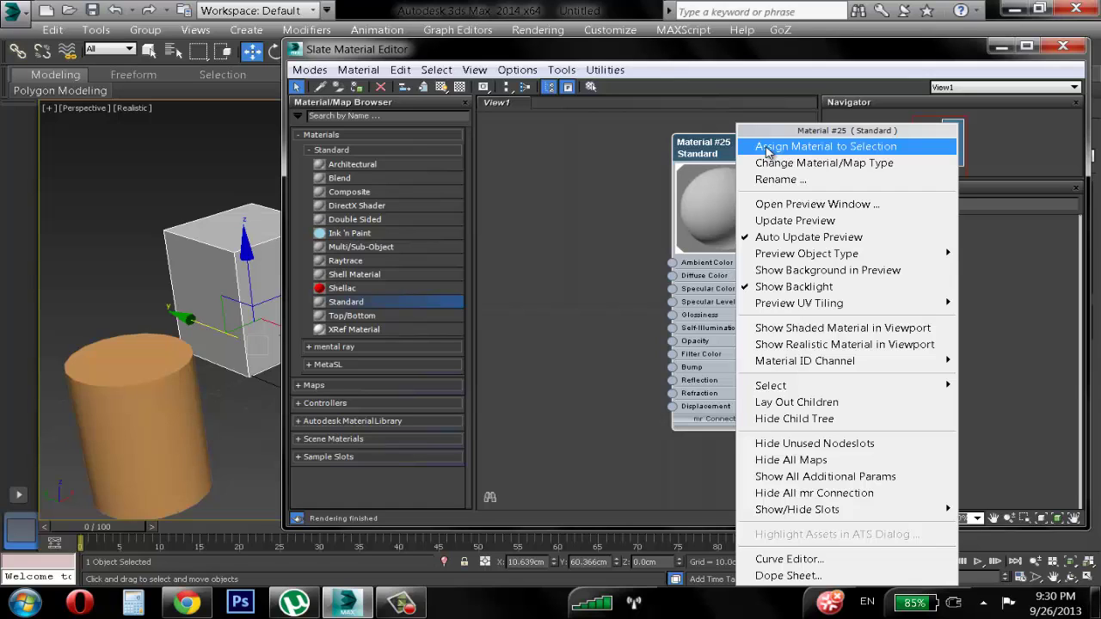
click(767, 149)
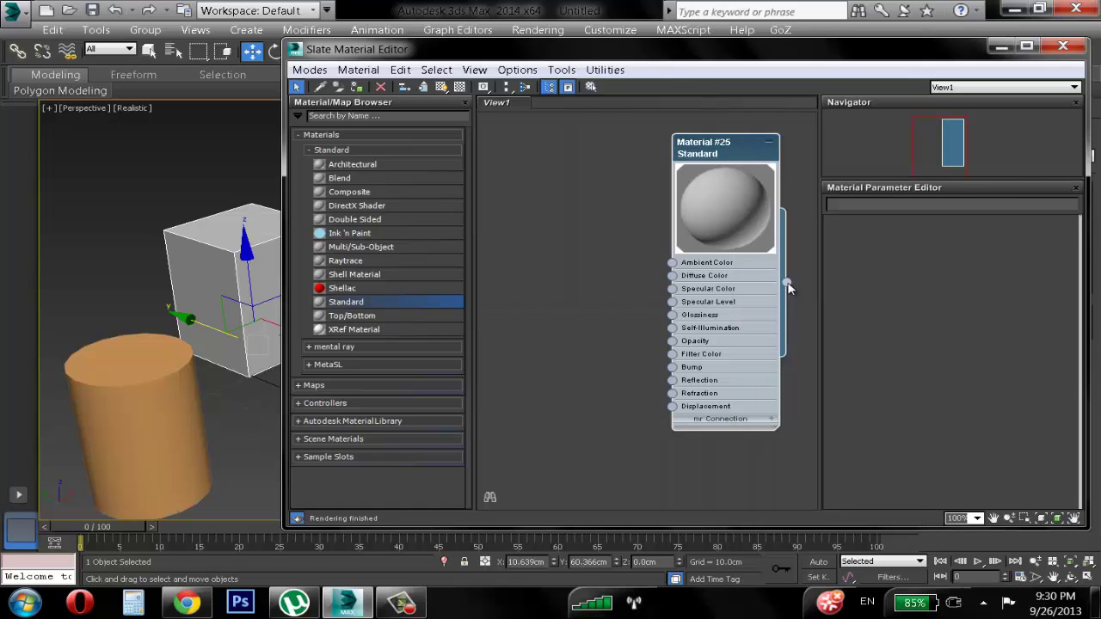
drag(786, 284, 215, 265)
Step: Show the Standard material's parameters and set Specular Level to 89 and Glossiness to 51
double_click(741, 161)
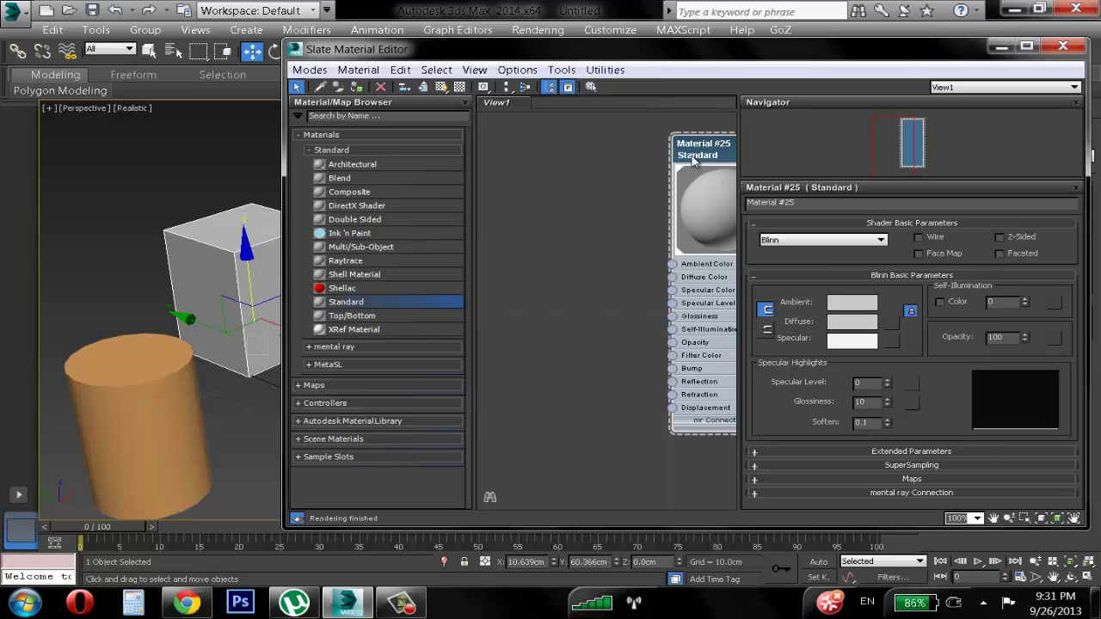
drag(691, 168, 645, 181)
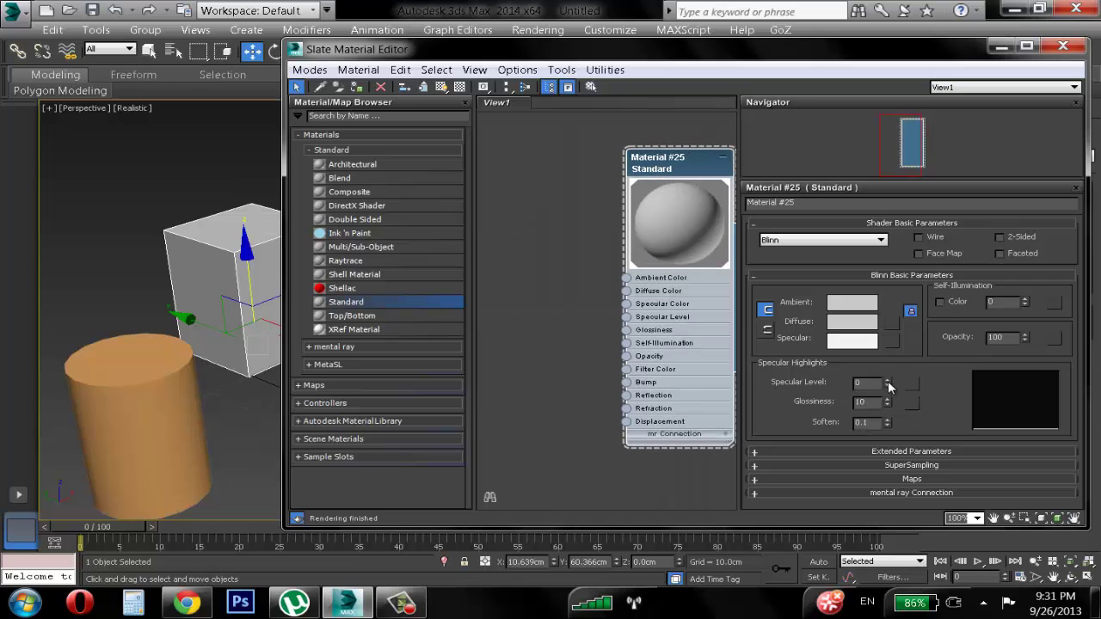
drag(887, 381, 887, 343)
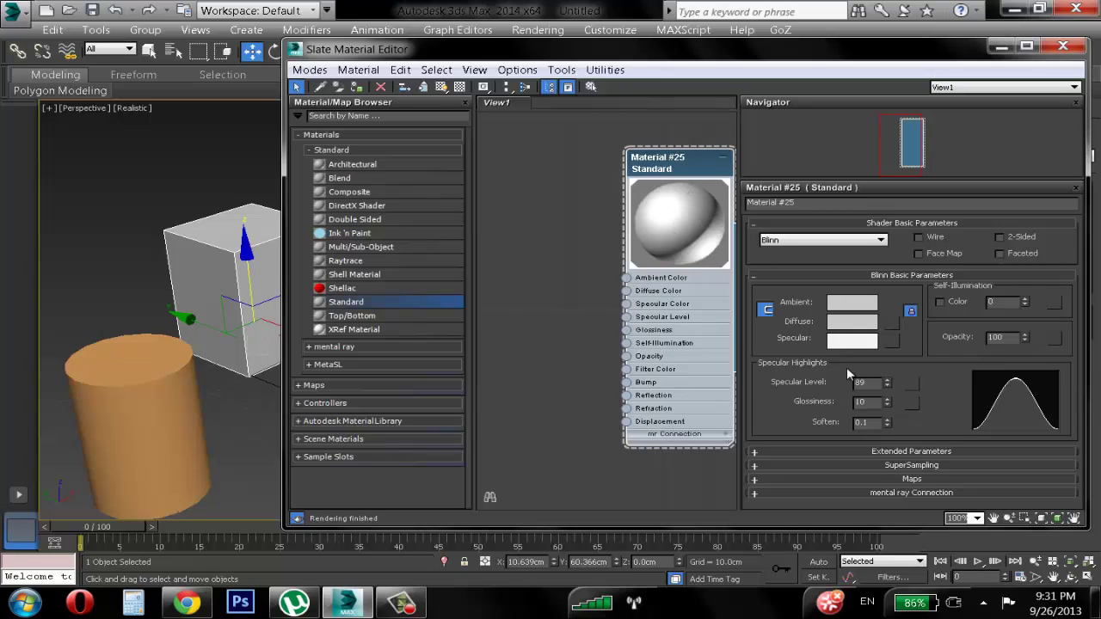
mouse_move(887, 402)
mouse_down()
mouse_move(885, 381)
mouse_move(888, 400)
mouse_up()
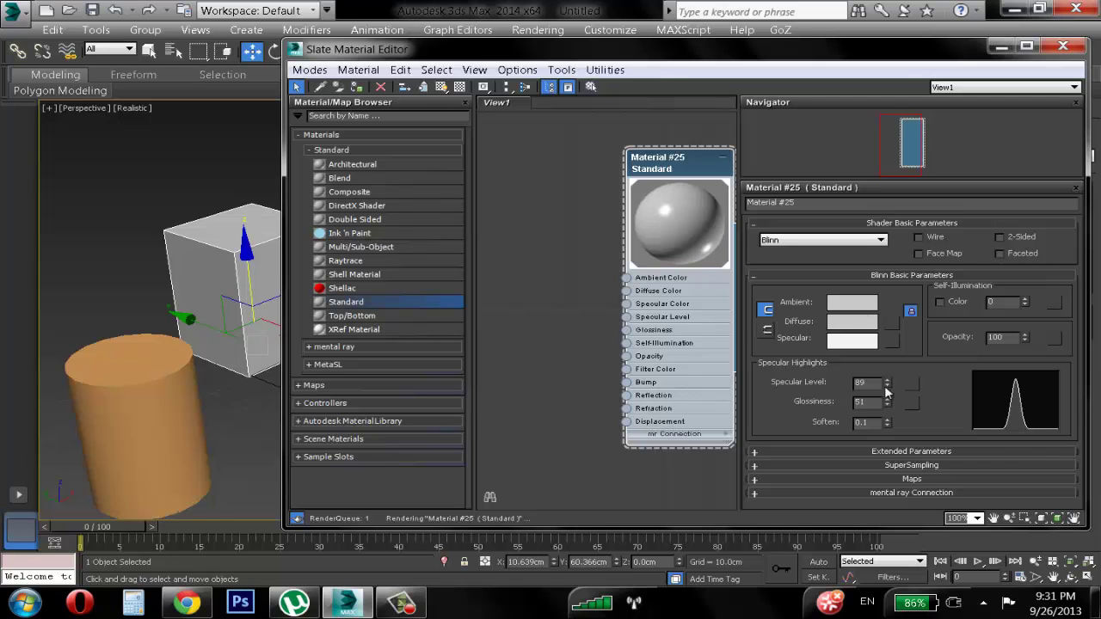
Step: Set the material's diffuse color to red with RGB 217, 0, 0
click(842, 326)
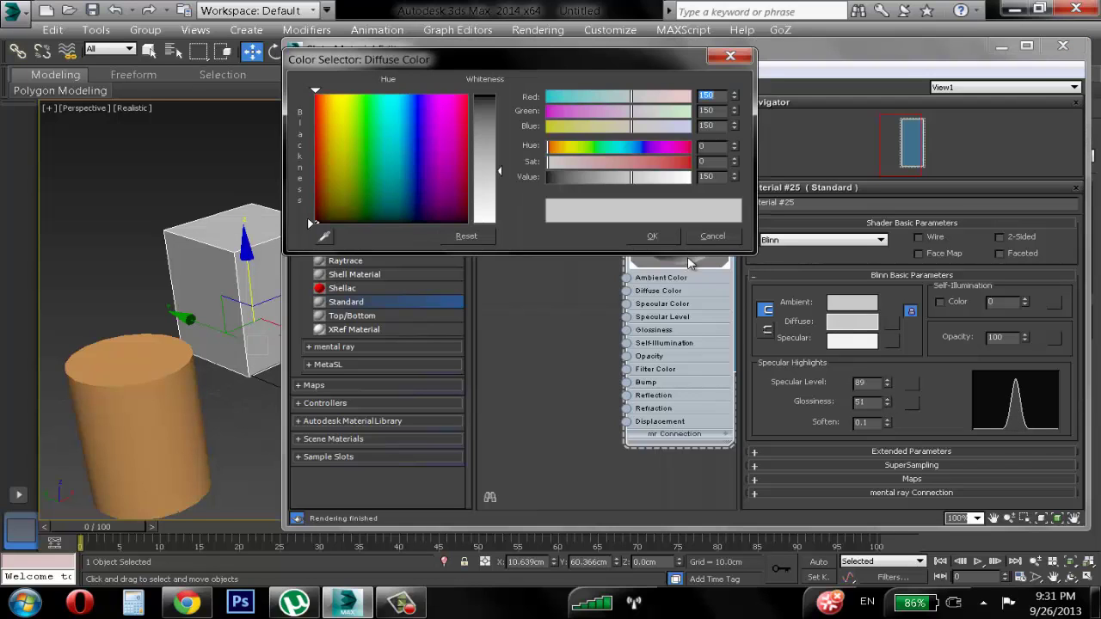
drag(449, 145, 467, 113)
drag(500, 169, 500, 93)
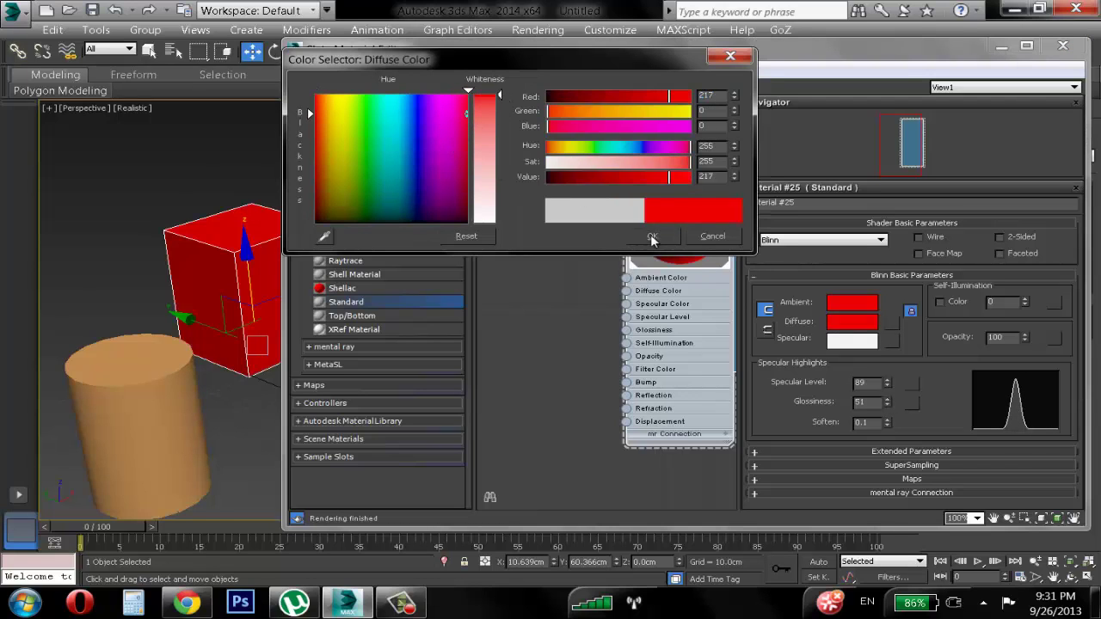
click(651, 234)
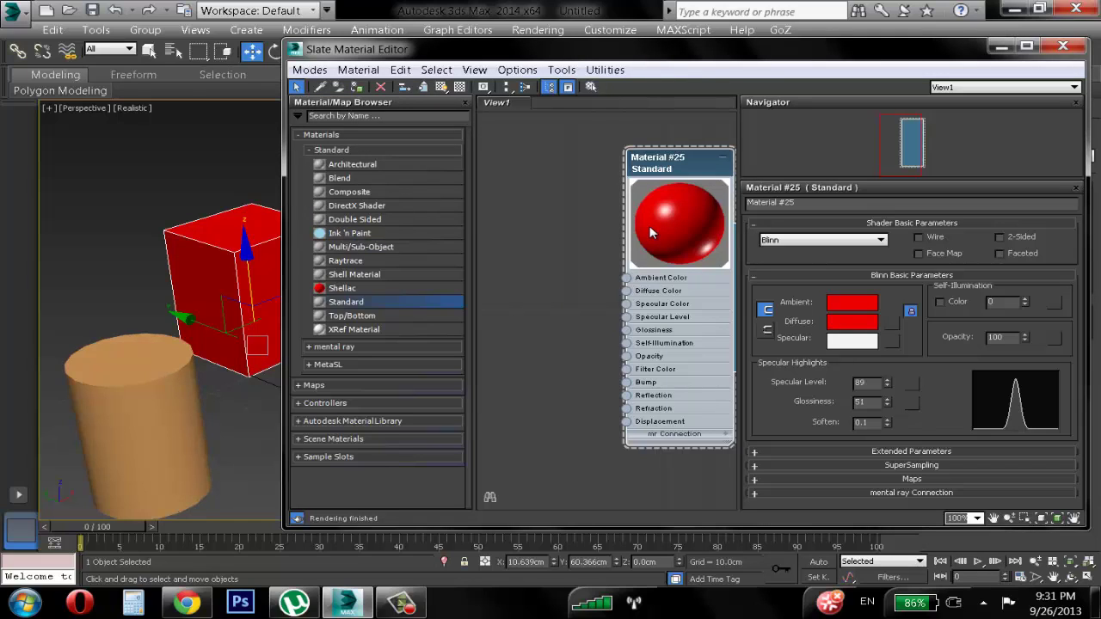
Step: Lower the material's opacity to 47, deselect the box, and reduce the opacity further to 15
drag(1024, 337, 1028, 384)
click(210, 213)
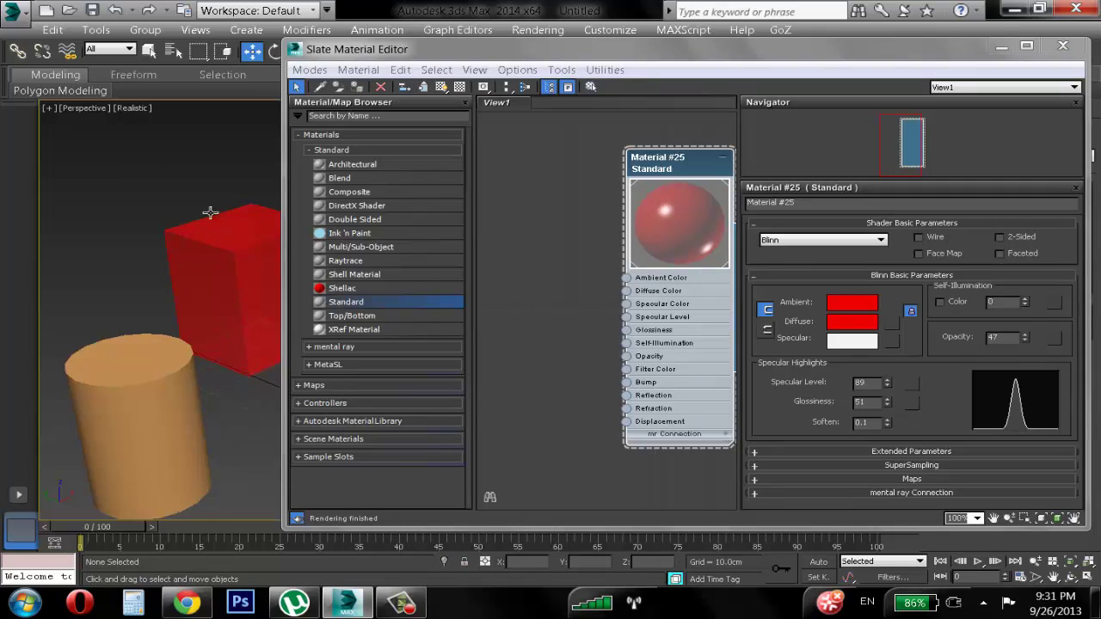
drag(1029, 342, 1029, 378)
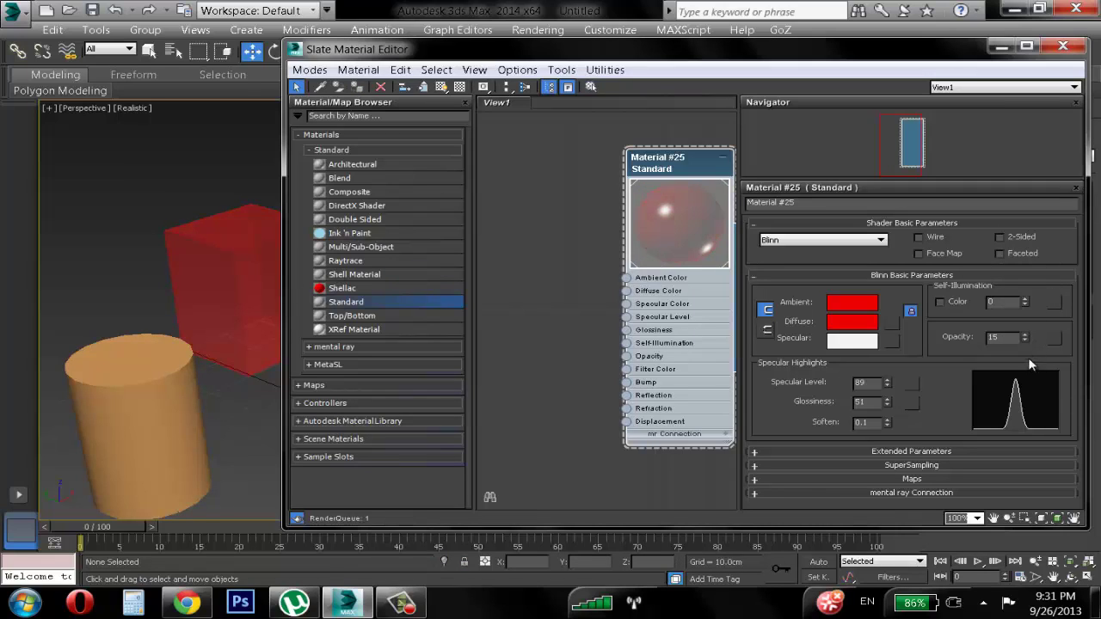
Step: Enable the self-illumination color, try white, and set it to pure red with RGB 255, 0, 0
click(939, 302)
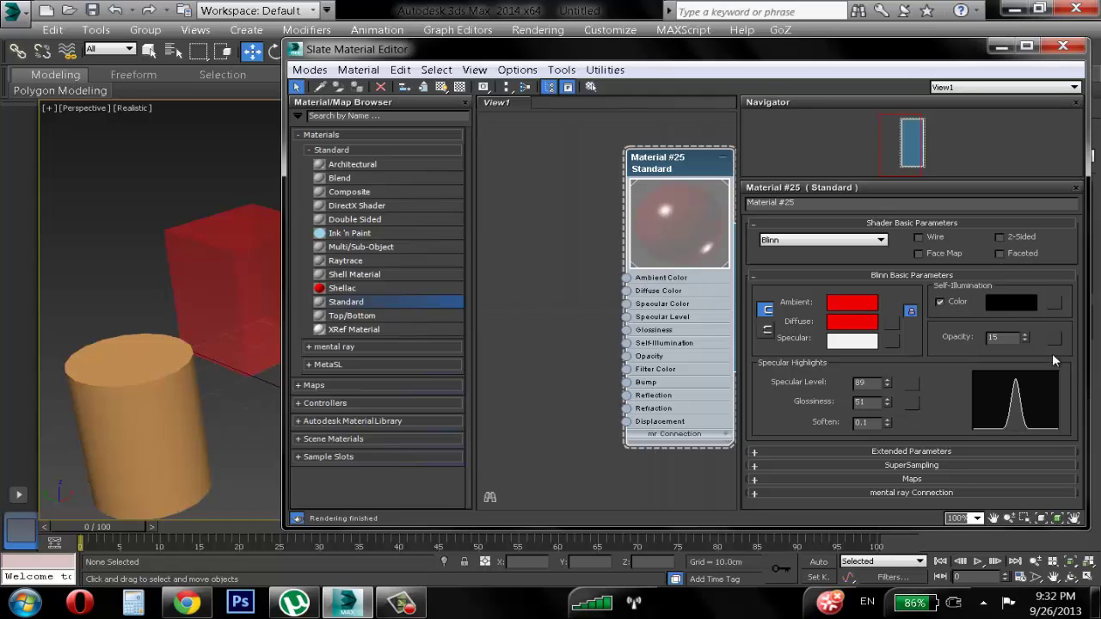
click(1011, 302)
drag(491, 147, 492, 224)
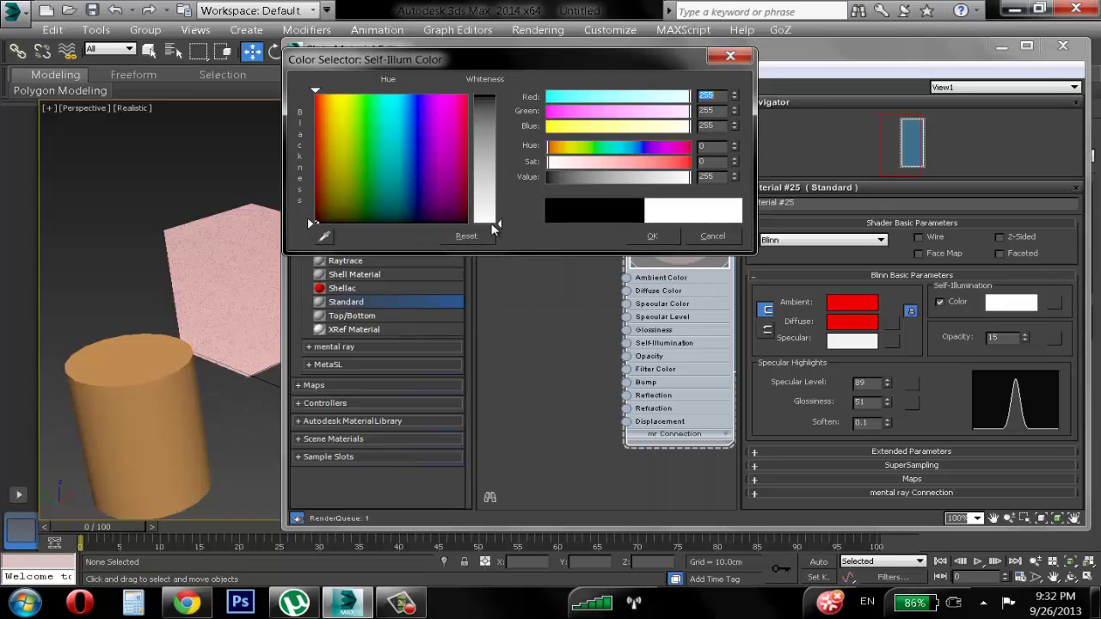
drag(408, 148, 467, 93)
click(484, 107)
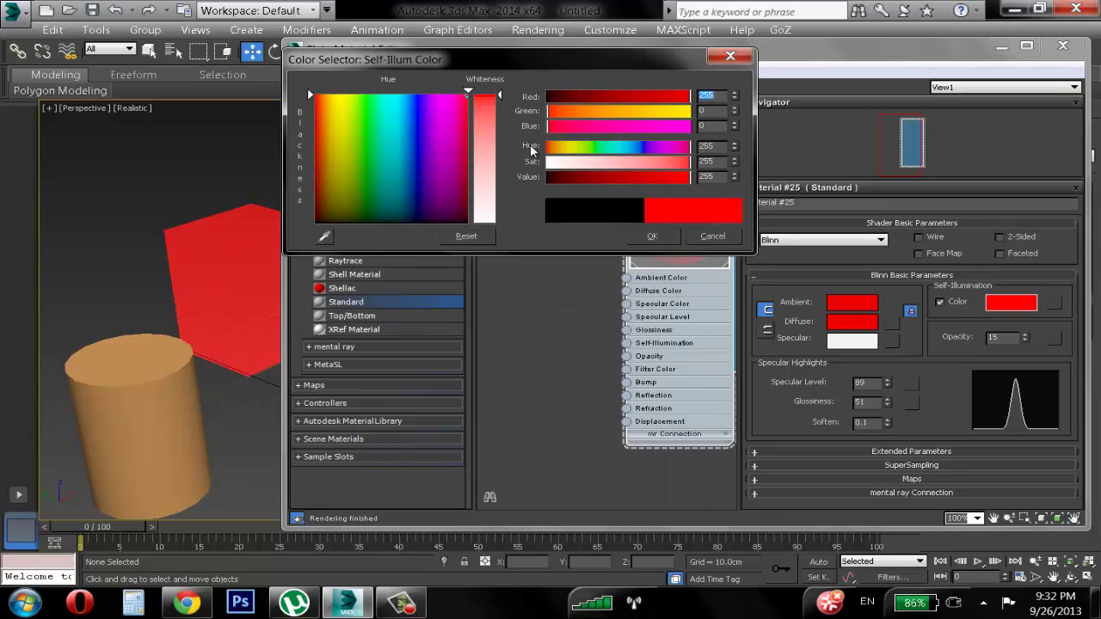
click(652, 236)
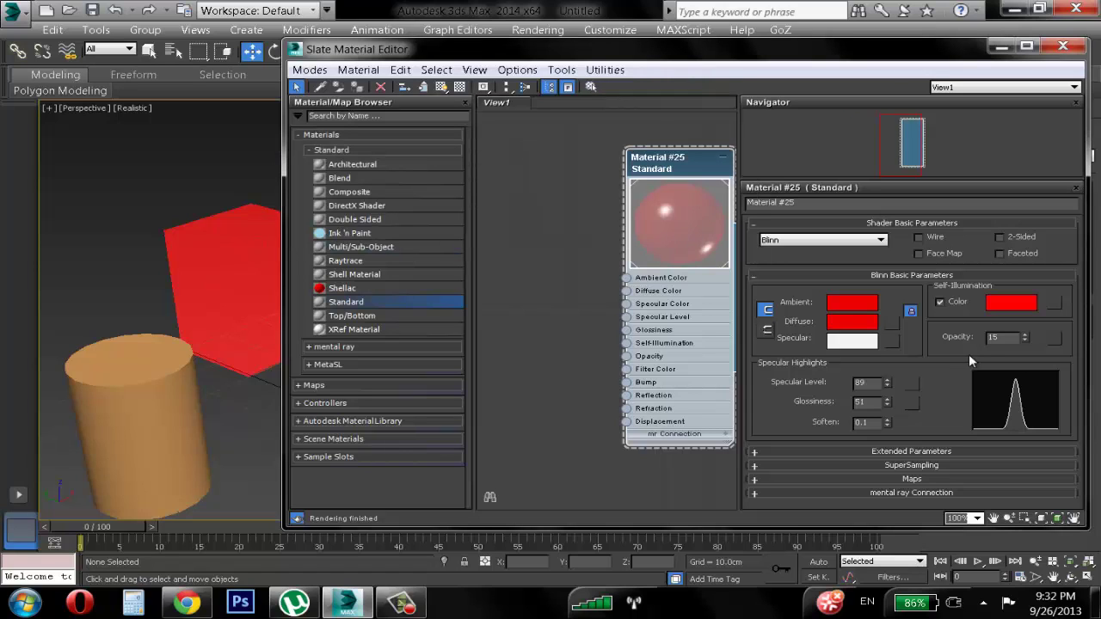
Step: Restore the material's opacity to 100 and turn off its self-illumination color
drag(1024, 338, 1026, 289)
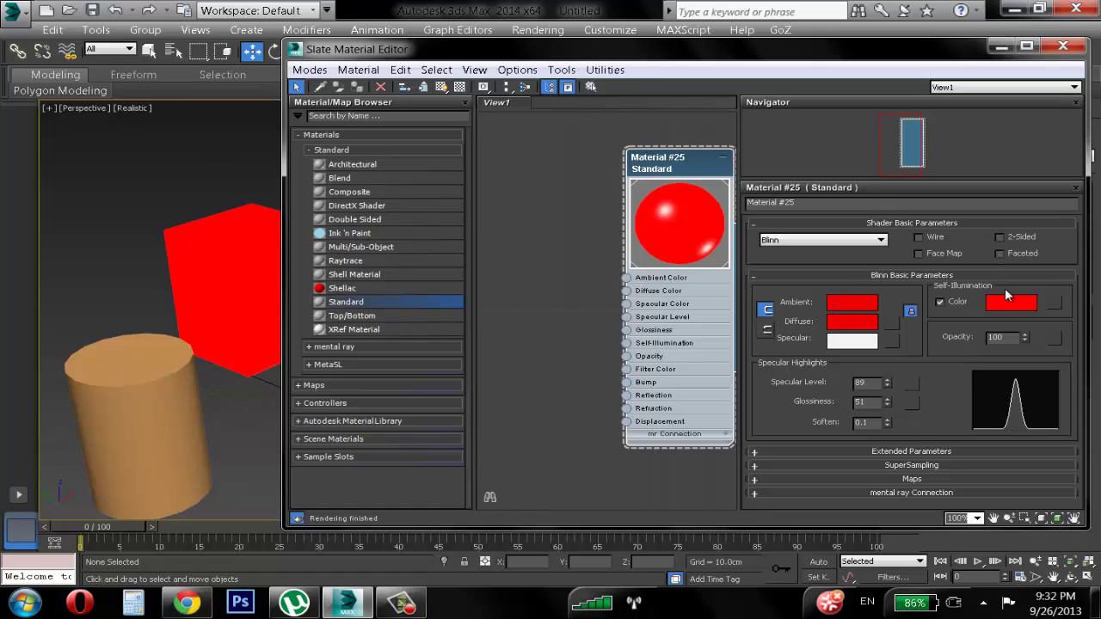
click(950, 302)
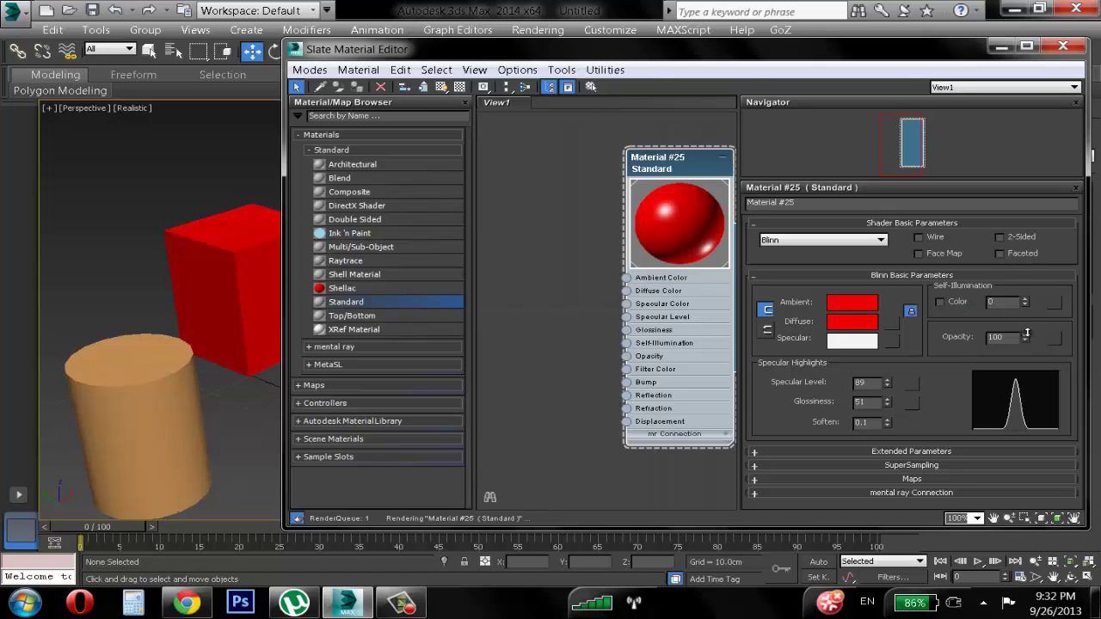
click(873, 323)
click(730, 57)
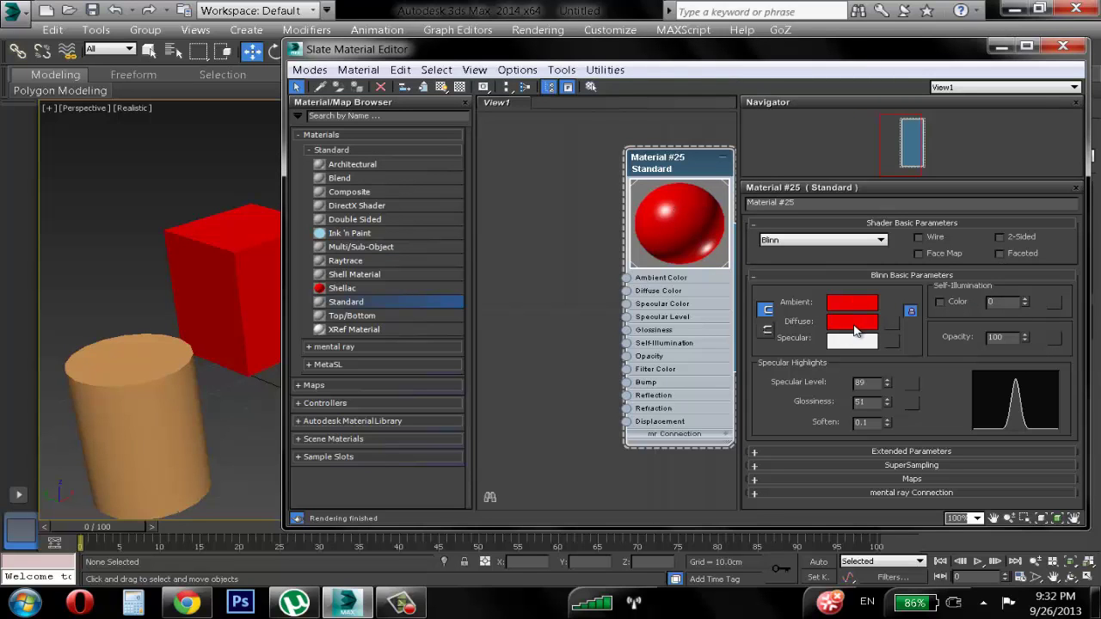
Step: Change the material's diffuse color to a dark golden yellow with RGB 156, 99, 0
click(854, 329)
click(331, 126)
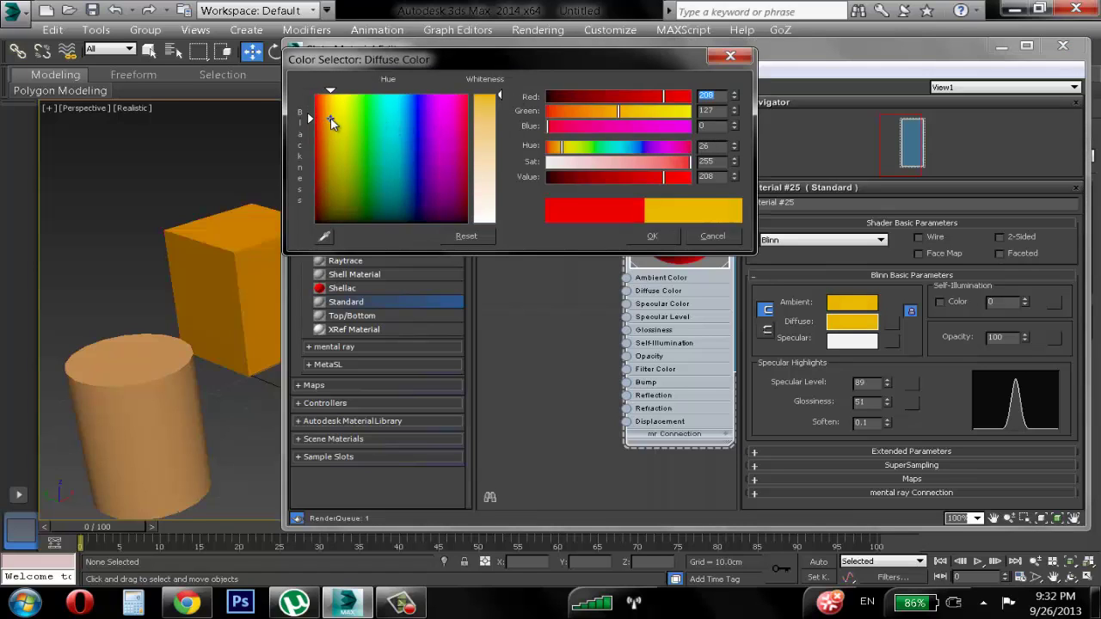
drag(651, 178, 635, 178)
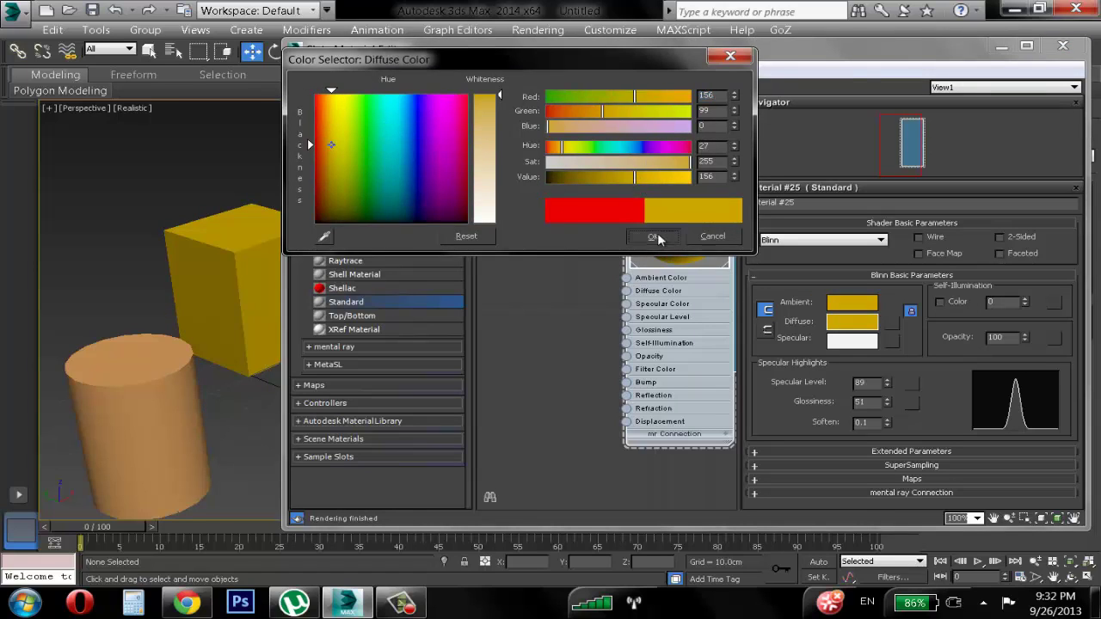
click(651, 236)
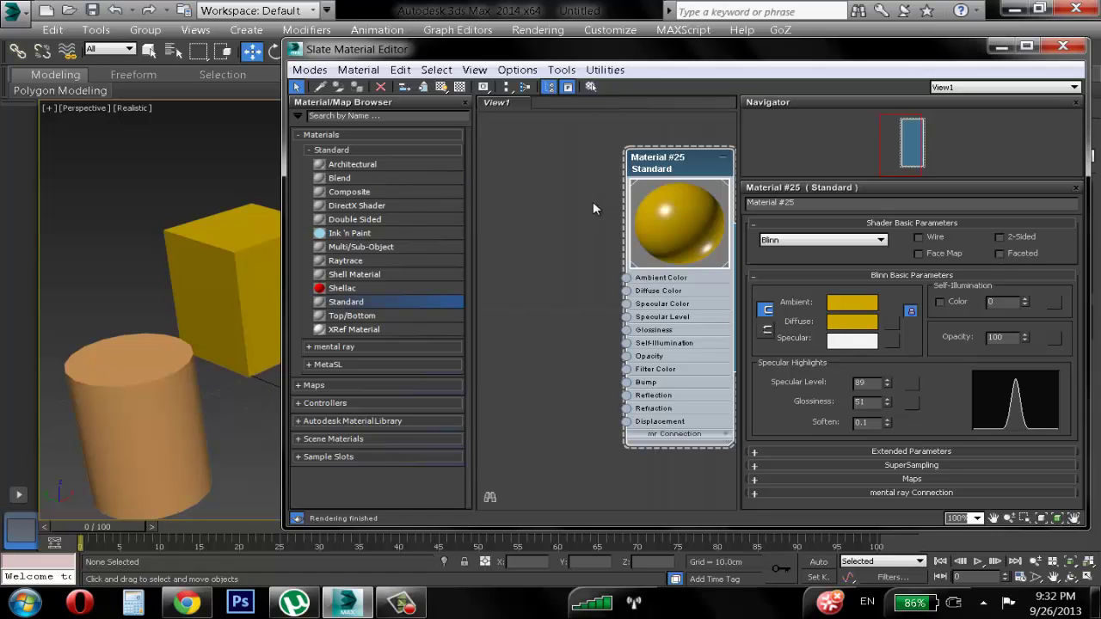
Step: Switch to Chrome and browse the Concrete texture category on cgtextures.com
drag(660, 170, 659, 184)
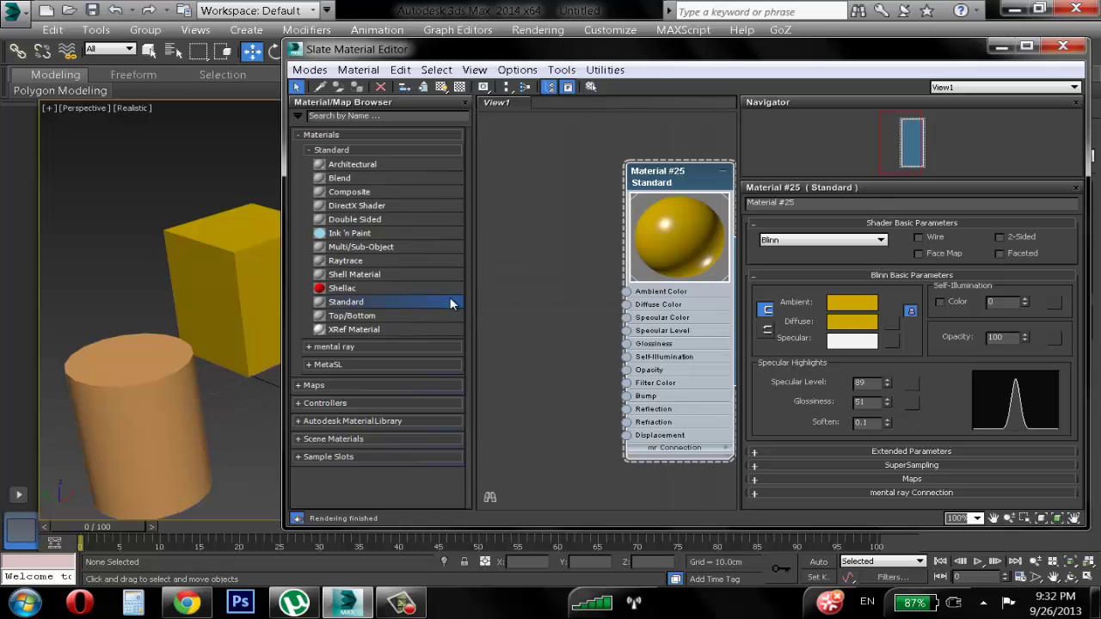
click(196, 600)
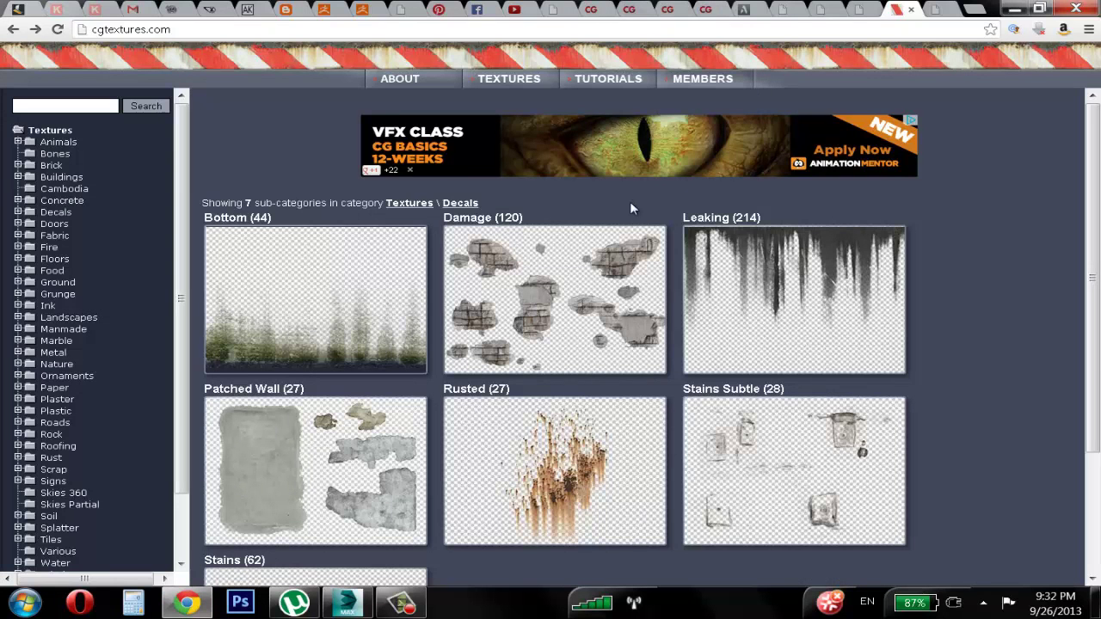
scroll(1039, 215, down, 2)
scroll(654, 253, up, 2)
drag(184, 212, 156, 292)
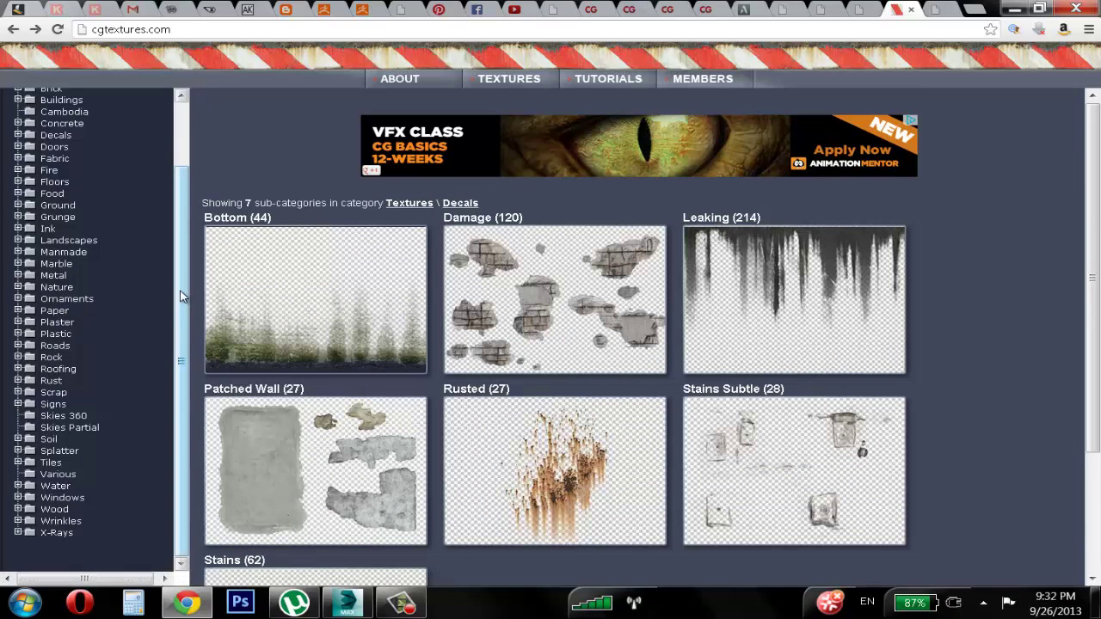
click(53, 124)
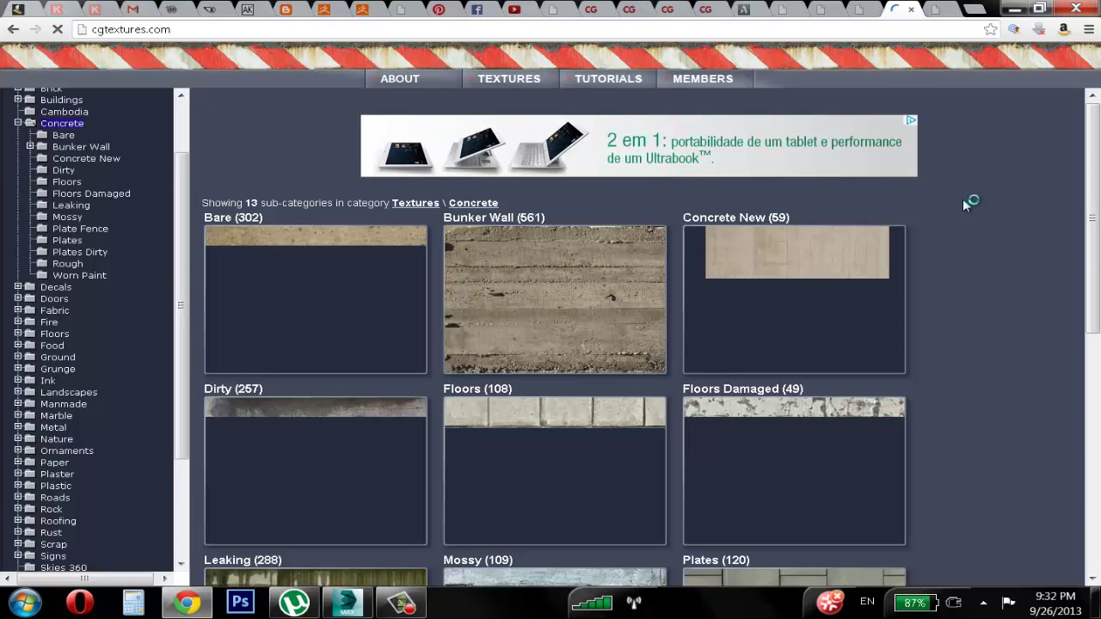
scroll(963, 199, down, 5)
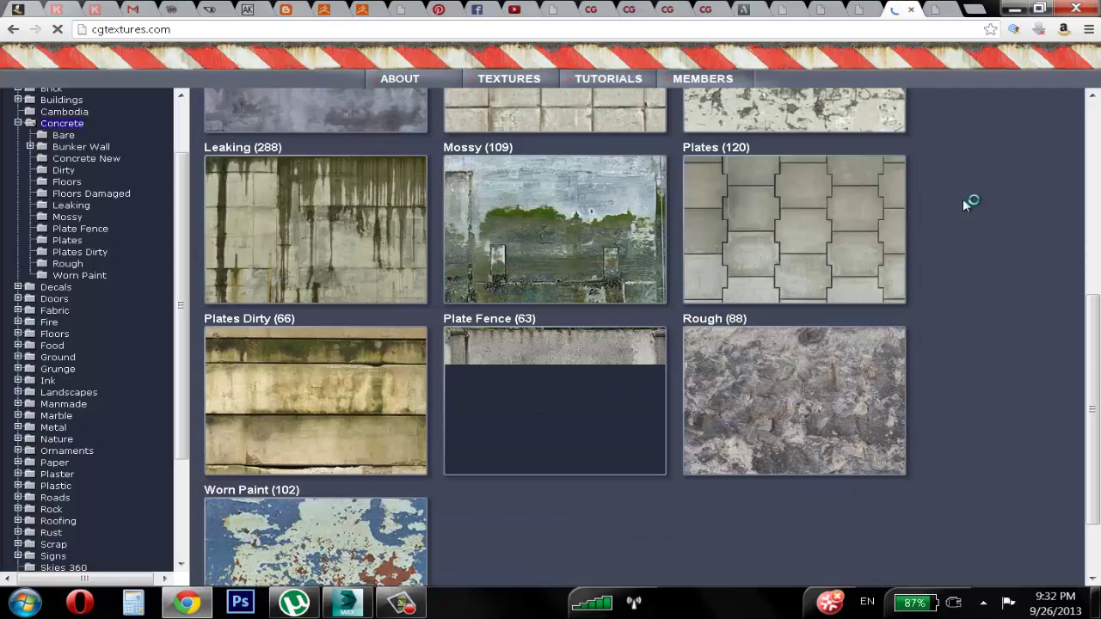
scroll(967, 201, down, 1)
scroll(970, 204, up, 3)
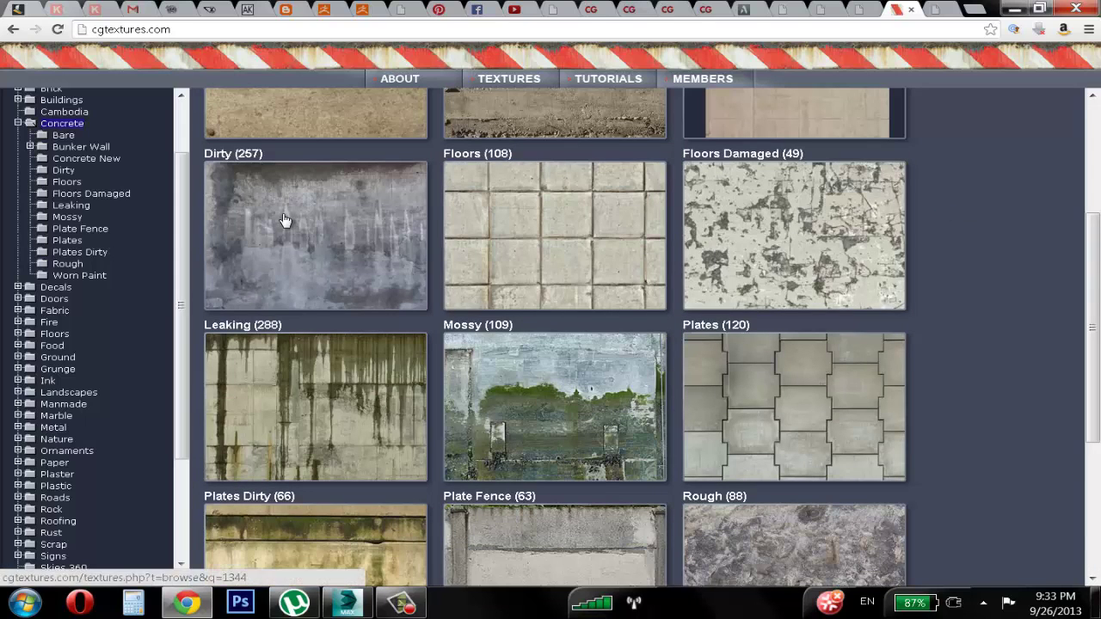
Step: Open the tiled ConcreteDirty0323 texture from the Dirty concrete subcategory and download Image 1 in the Small 700x678 size
click(286, 220)
scroll(905, 196, down, 2)
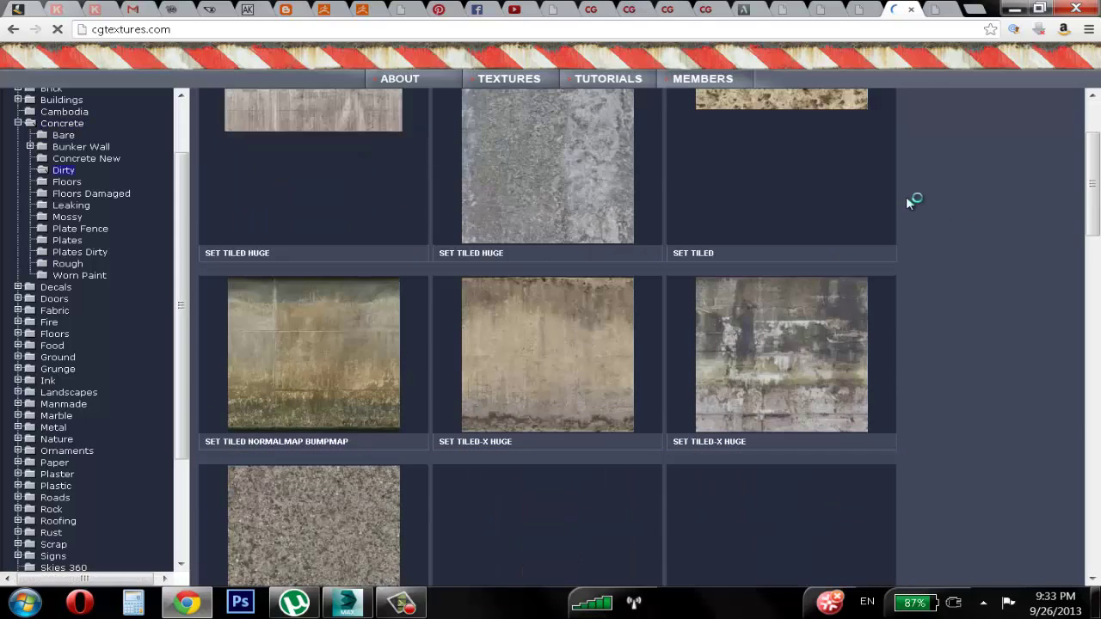
scroll(353, 258, up, 1)
click(345, 237)
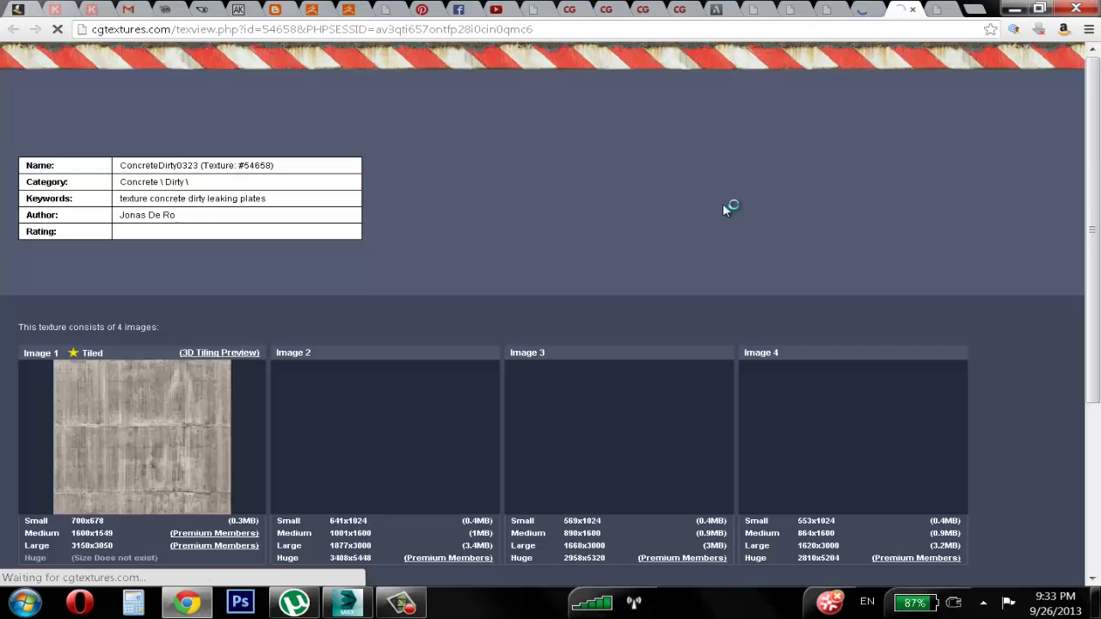
scroll(474, 221, down, 3)
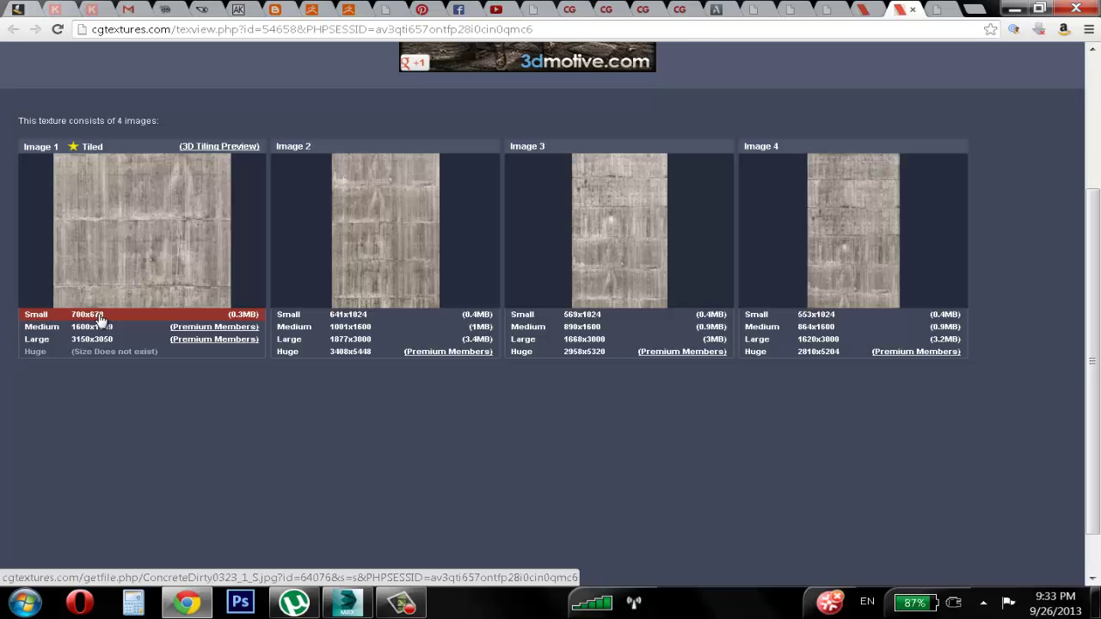
click(100, 318)
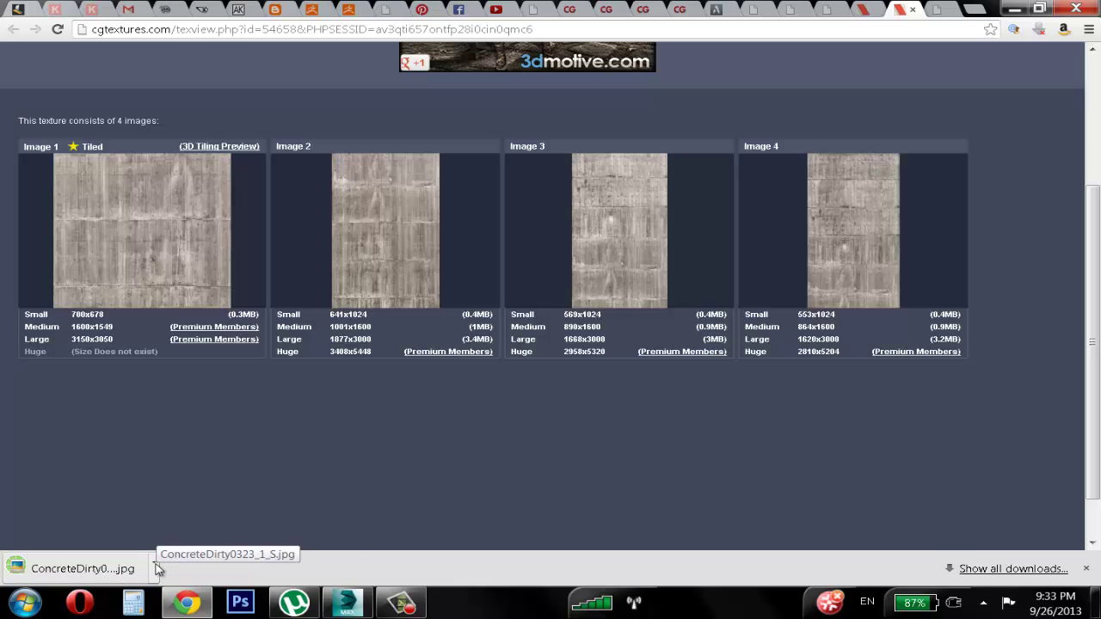
Step: Preview the downloaded ConcreteDirty0323_1_S.jpg, close the preview, and minimize the browser
click(157, 568)
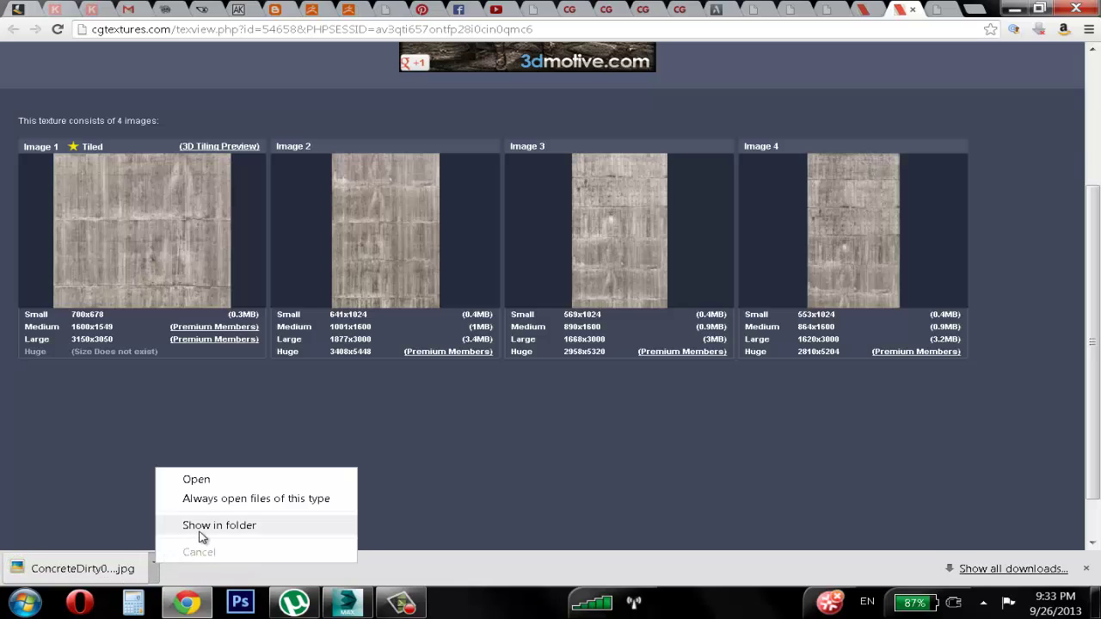
click(197, 480)
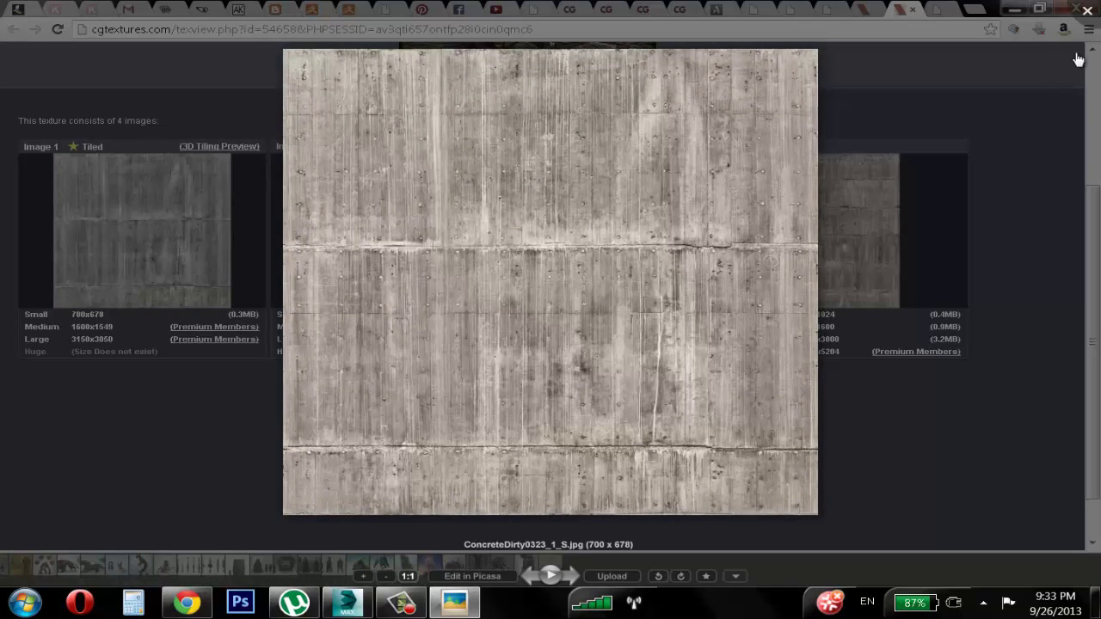
click(1088, 14)
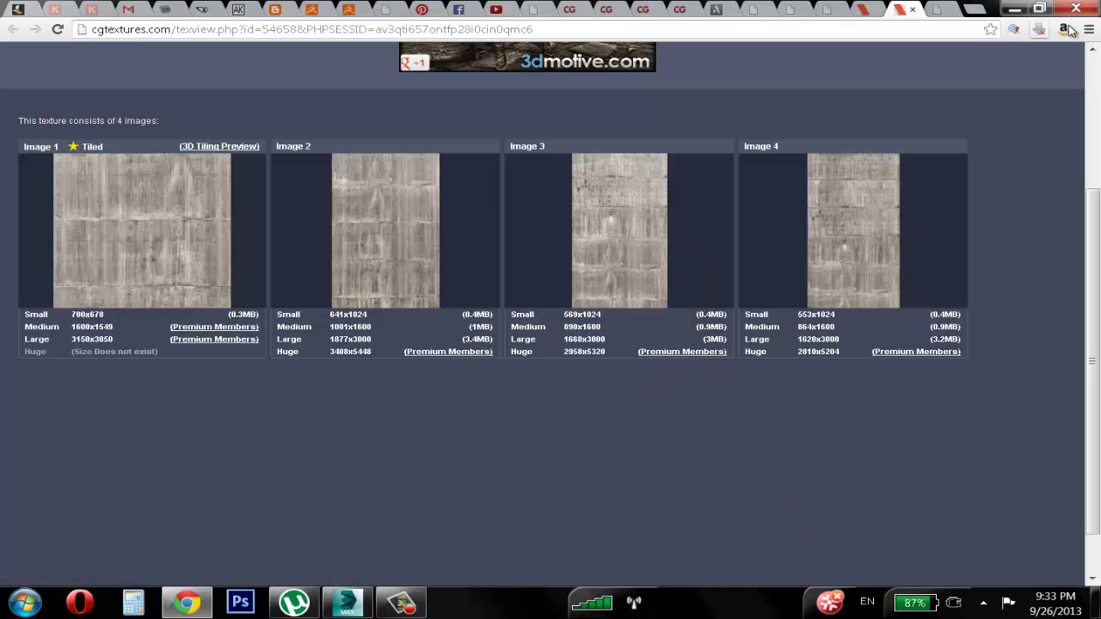
click(1014, 9)
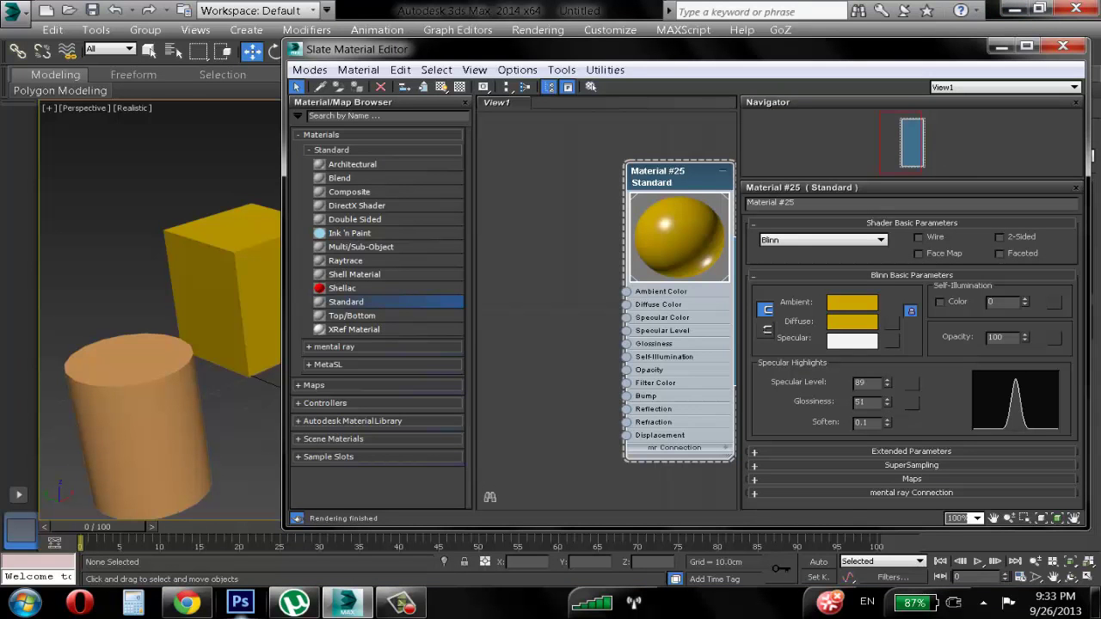
Step: Open the Downloads folder in Windows Explorer, list the newest files first, and move ConcreteDirty0323_1_S.jpg to the desktop
key(super+e)
click(160, 196)
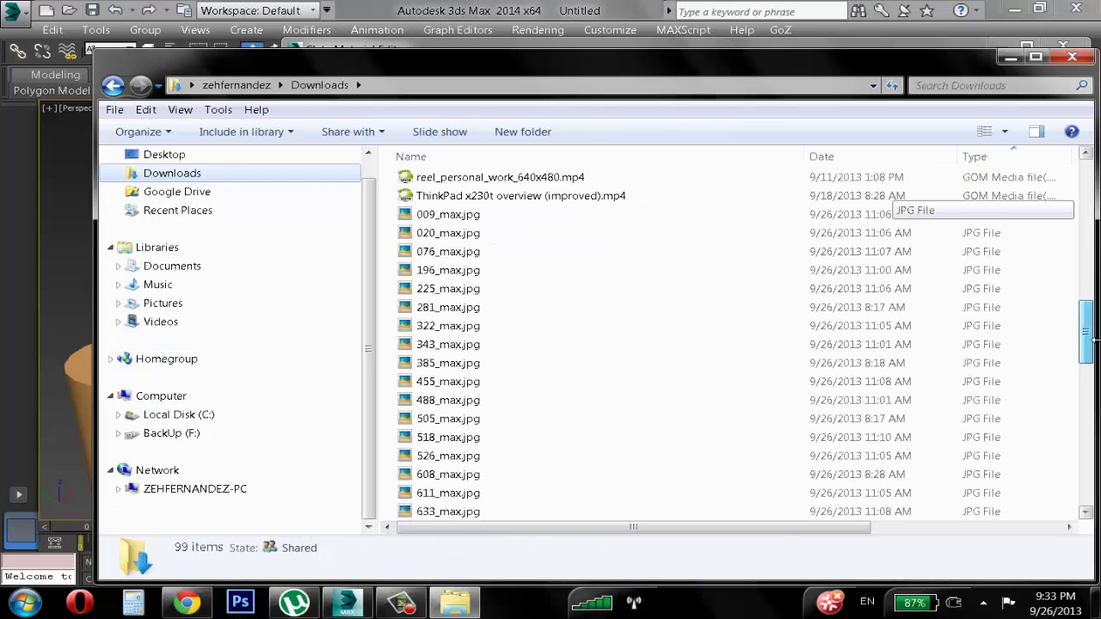
click(884, 527)
drag(1087, 335, 1077, 168)
click(995, 156)
click(456, 188)
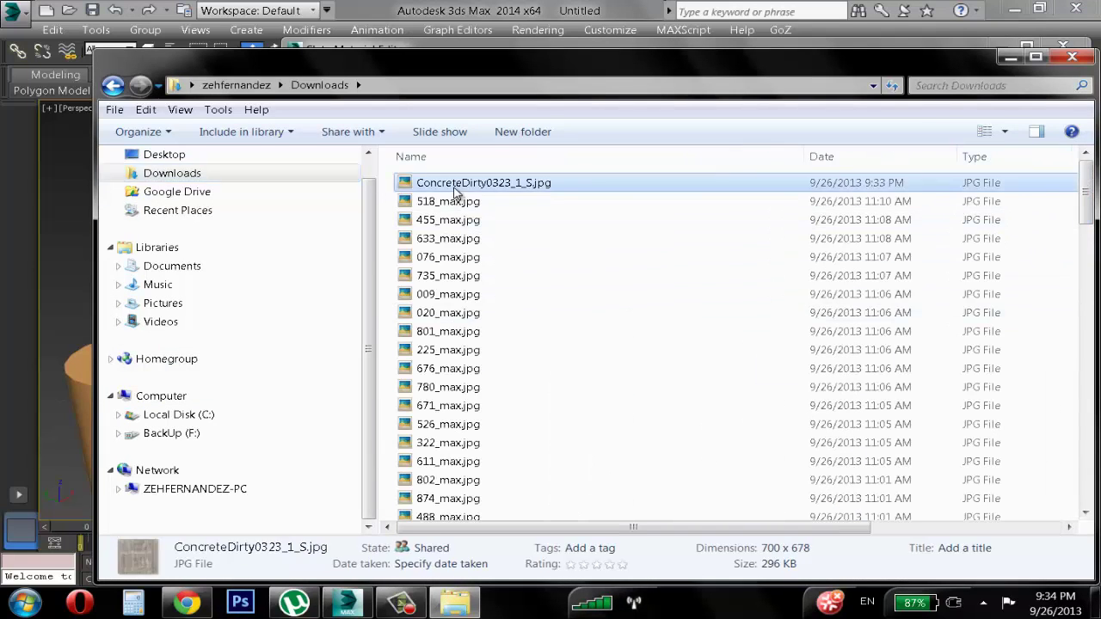
drag(413, 185, 985, 506)
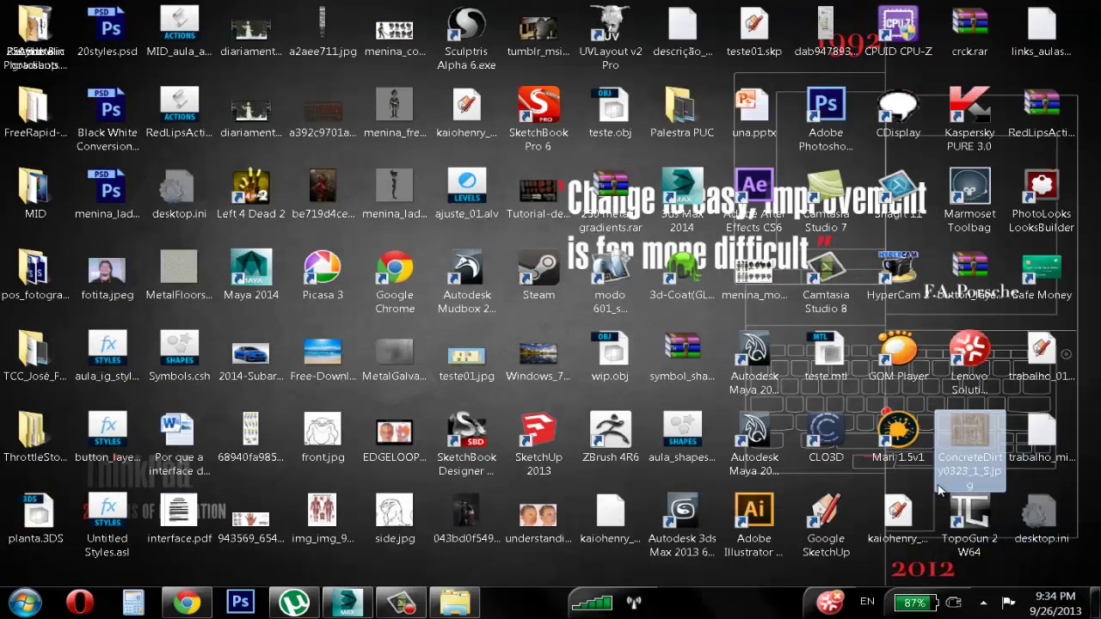
Step: Return to 3ds Max and add a standard Bitmap map to the node view, loading ConcreteDirty0323_1_S.jpg from the desktop
click(401, 602)
click(348, 607)
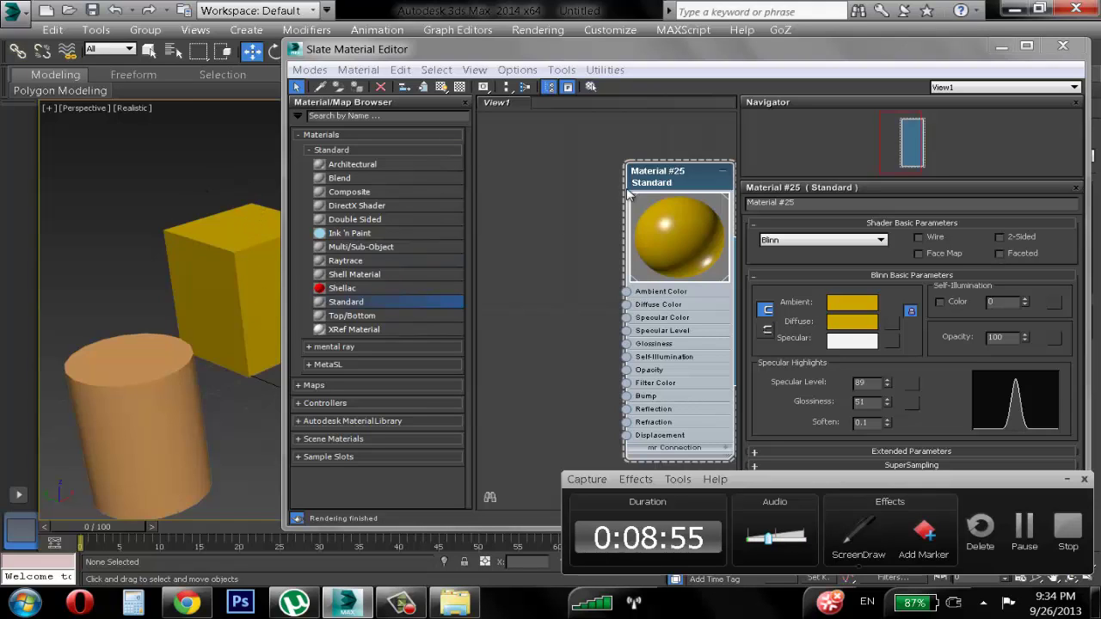
right_click(555, 177)
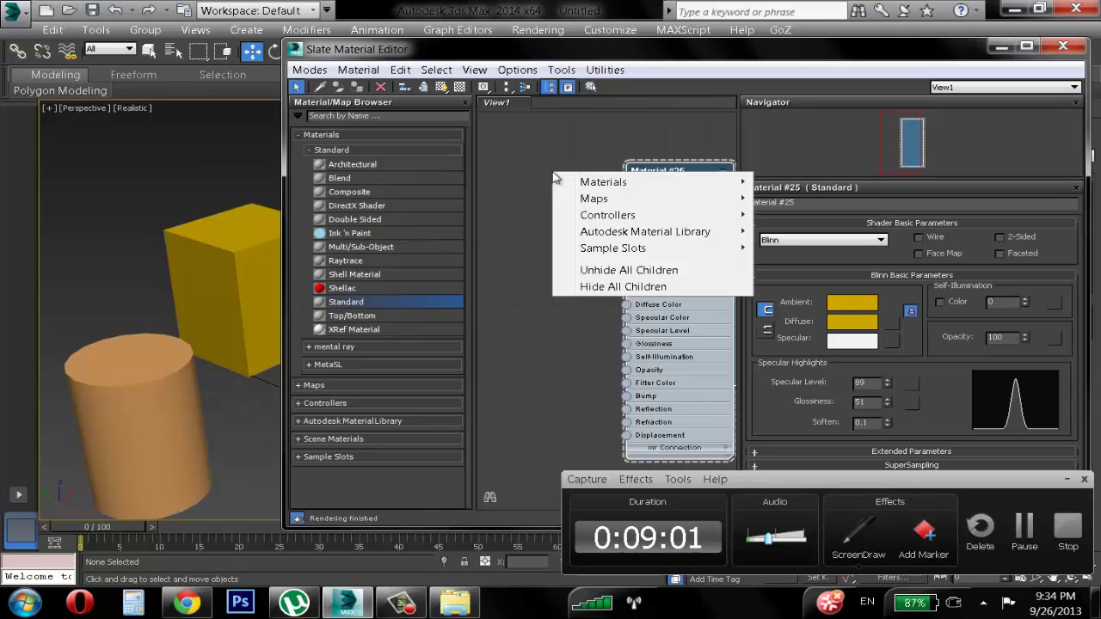
mouse_move(592, 184)
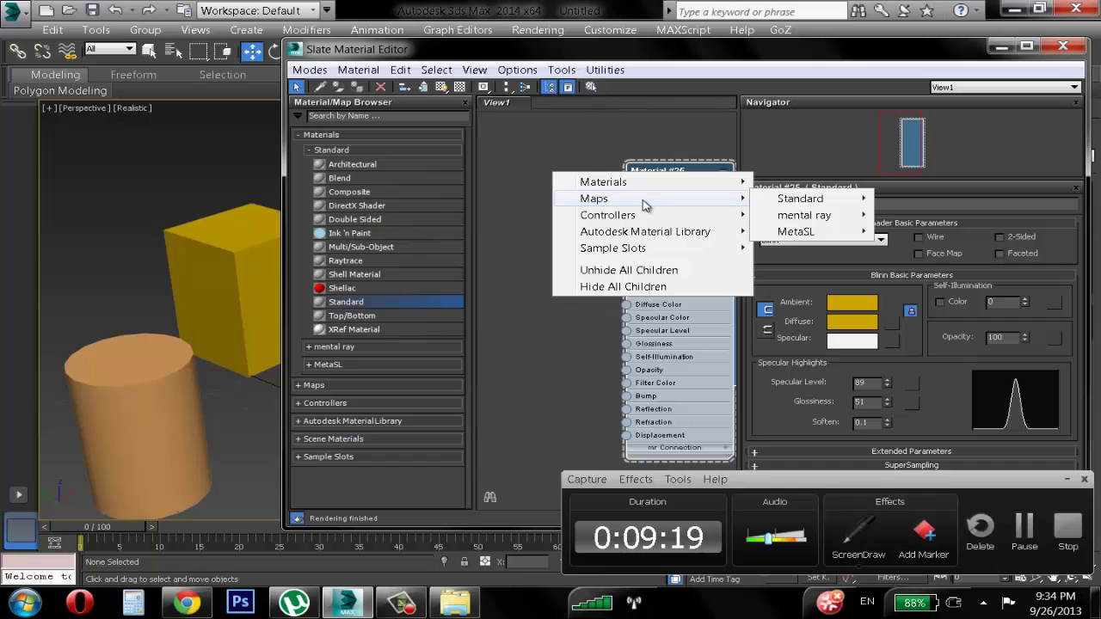
mouse_move(806, 202)
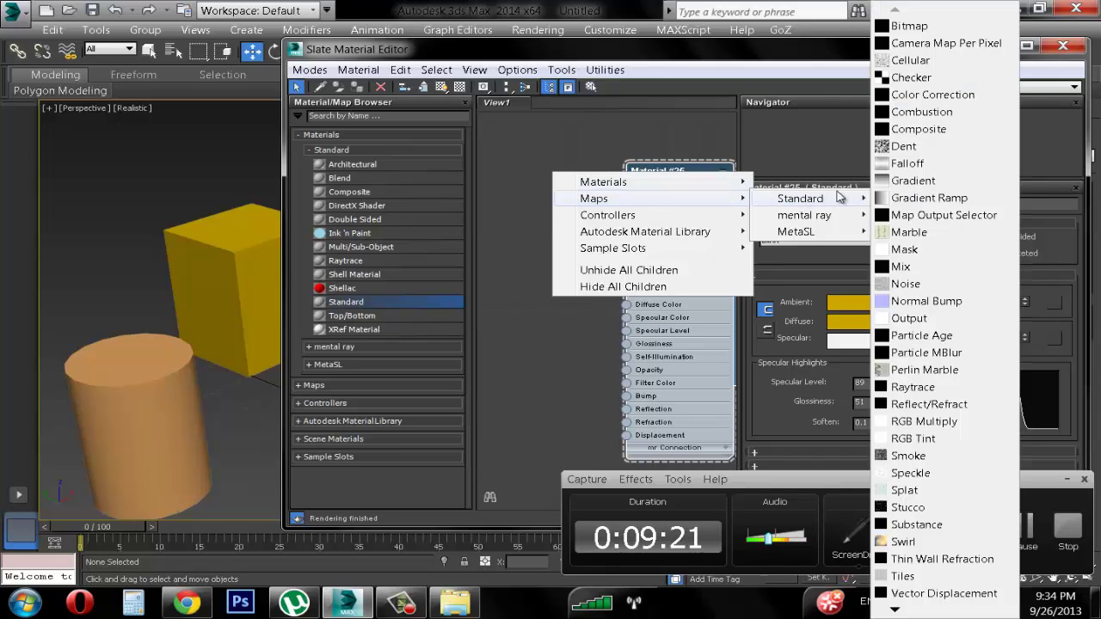
click(908, 26)
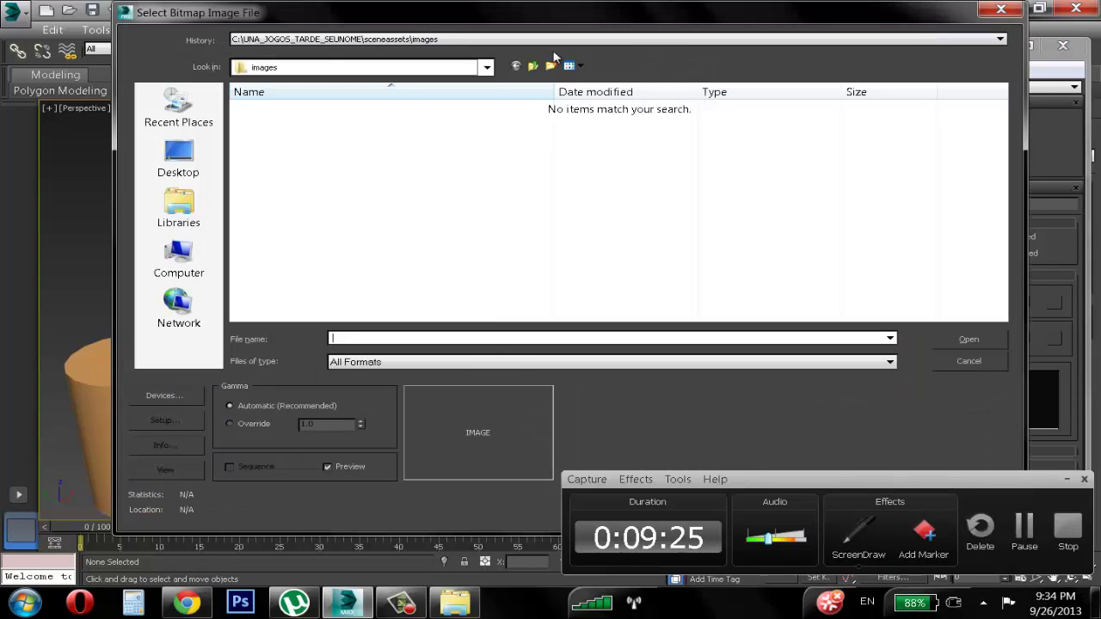
click(314, 69)
click(266, 99)
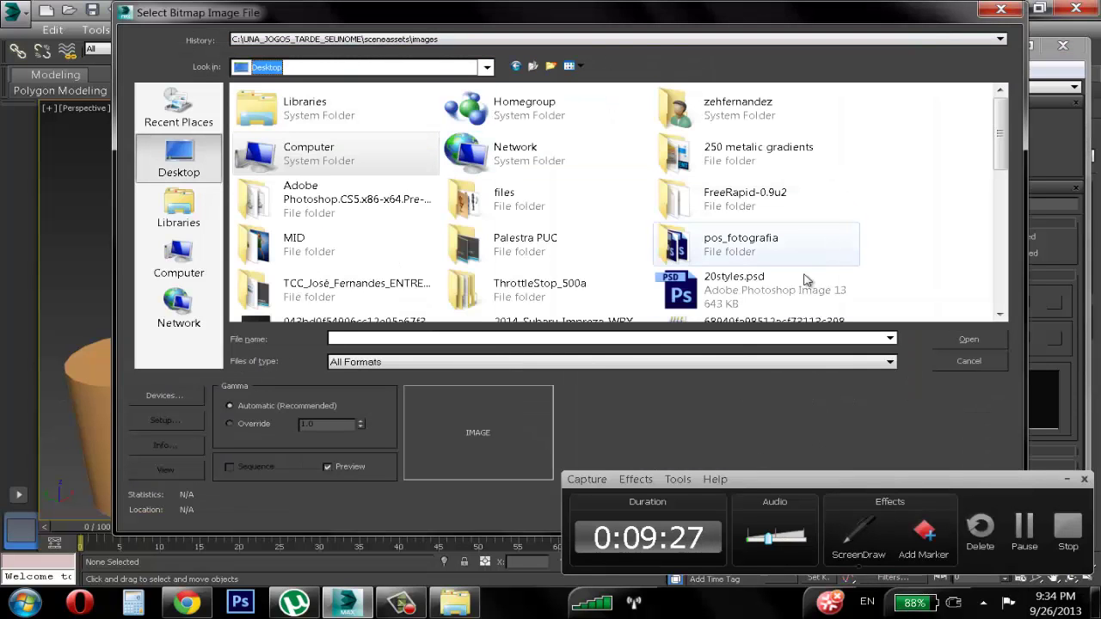
scroll(799, 178, down, 10)
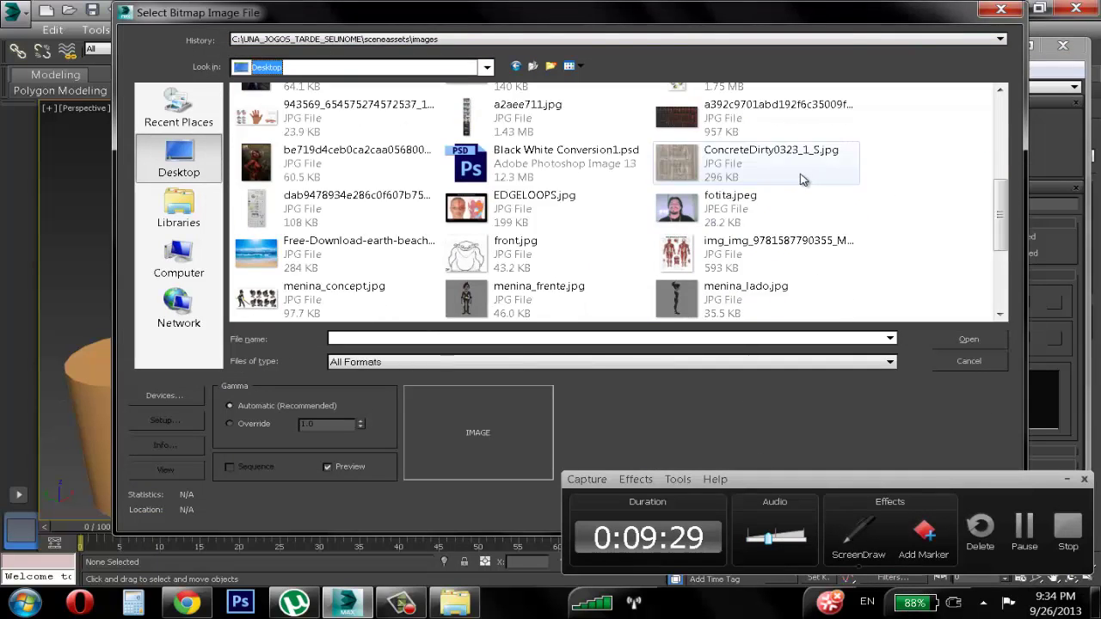
click(827, 182)
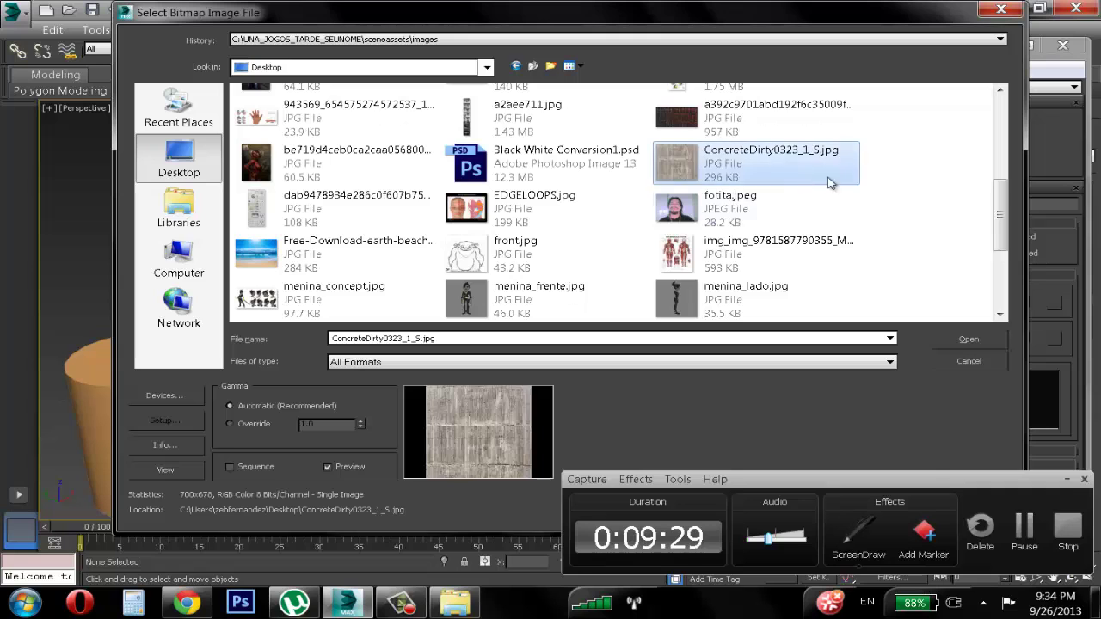
click(963, 339)
Step: Place the Bitmap node beside the Standard material and connect its output to the material's Diffuse Color input
drag(564, 199, 548, 172)
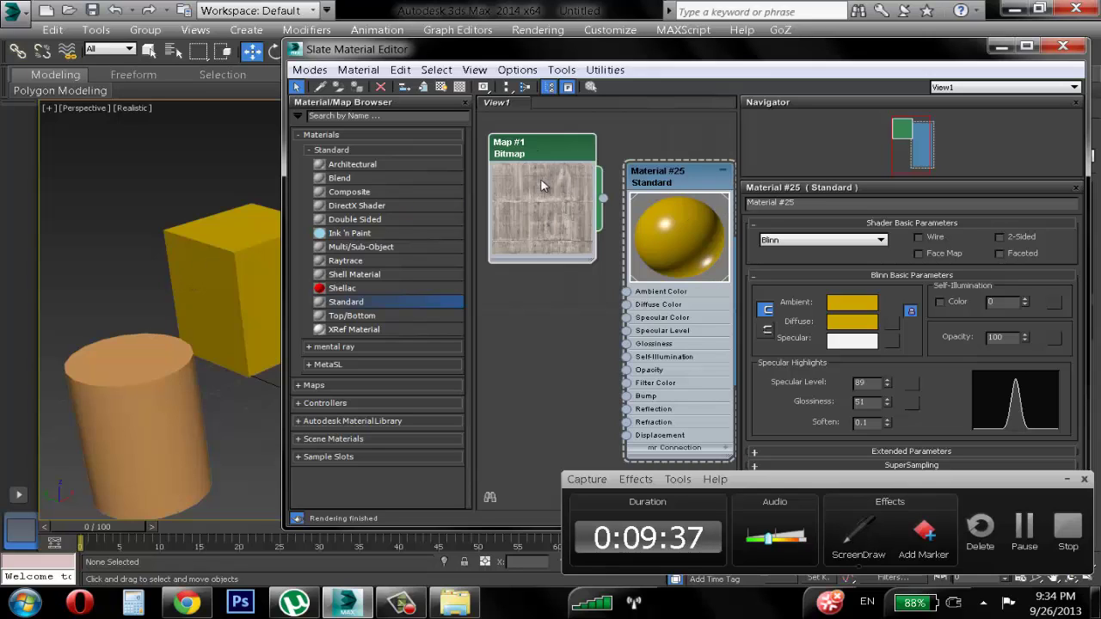
drag(549, 155, 547, 141)
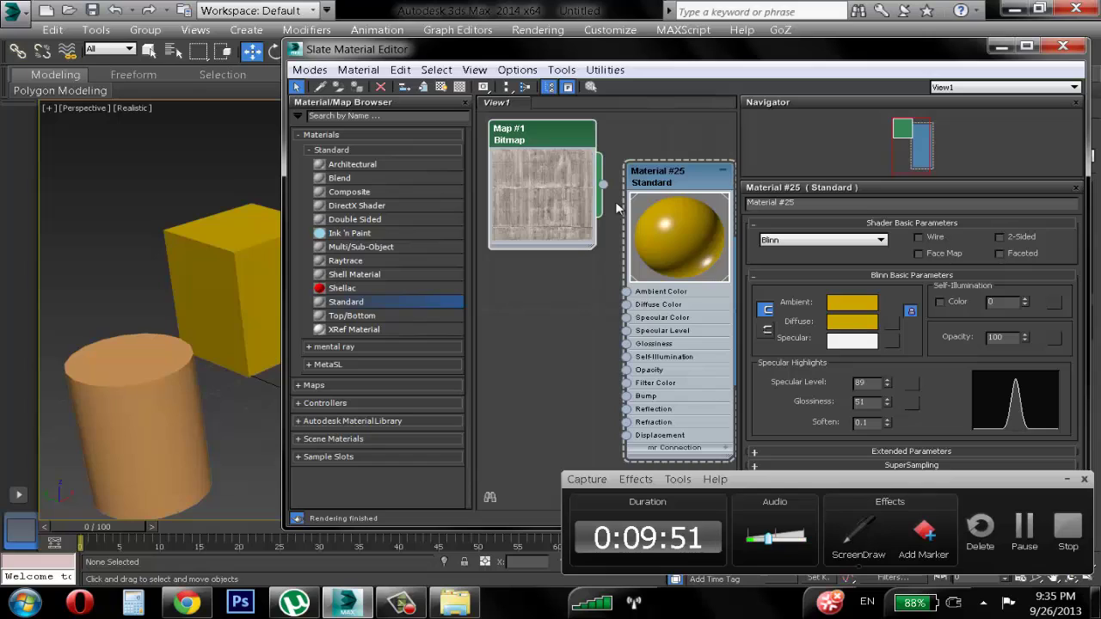
drag(551, 146, 535, 138)
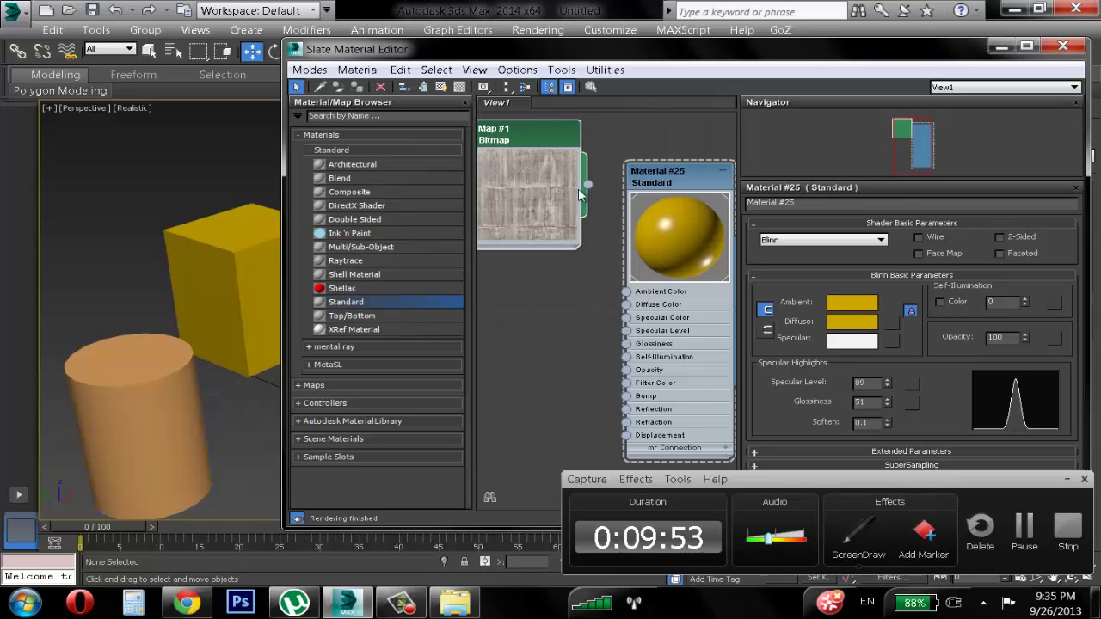
drag(587, 264, 625, 305)
drag(520, 158, 531, 185)
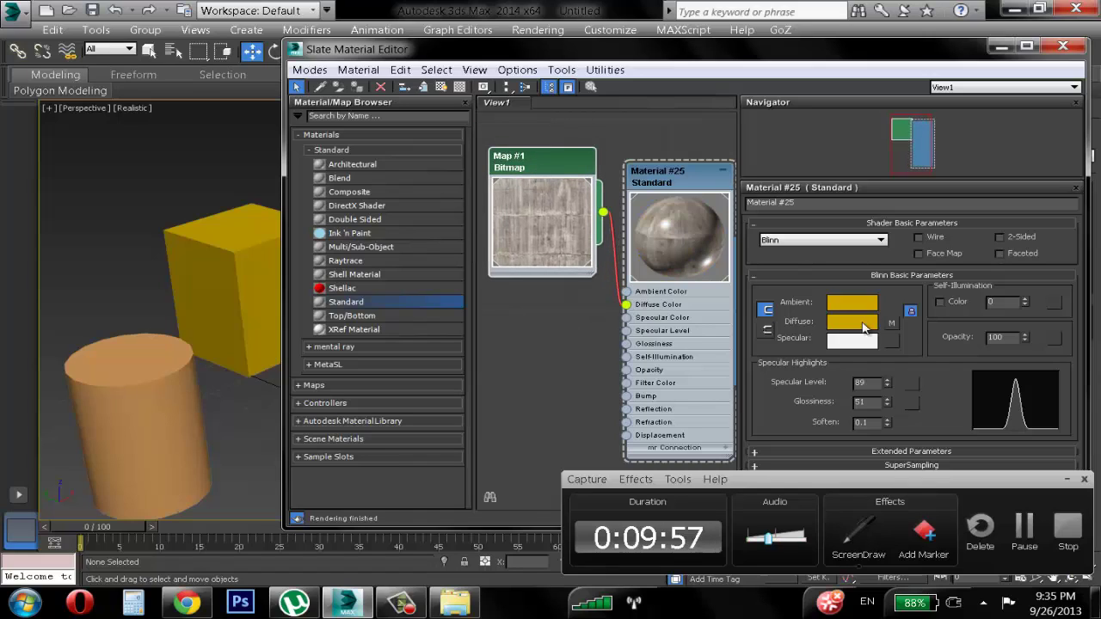
Step: Reset the textured material's Specular Level to 0
right_click(887, 382)
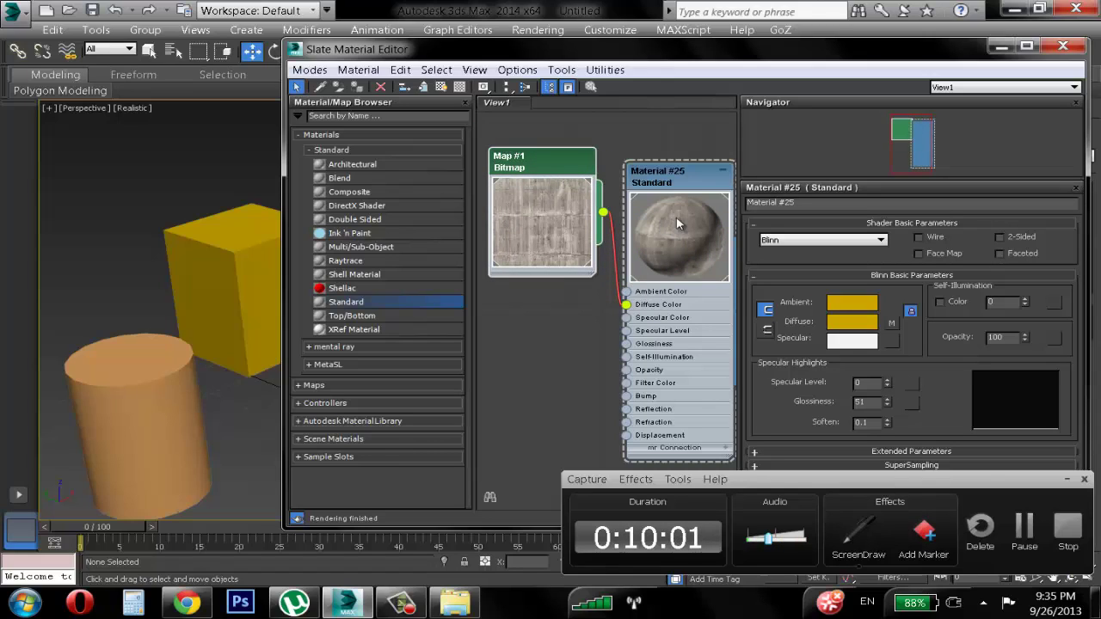
scroll(678, 218, up, 2)
scroll(684, 223, down, 3)
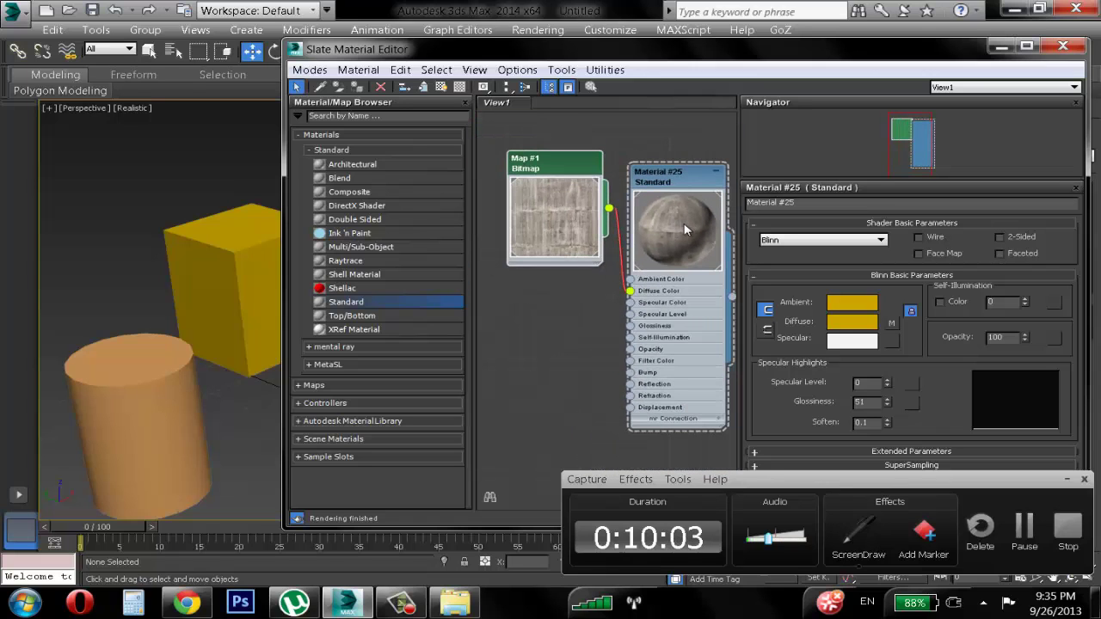
middle_drag(688, 233, 679, 240)
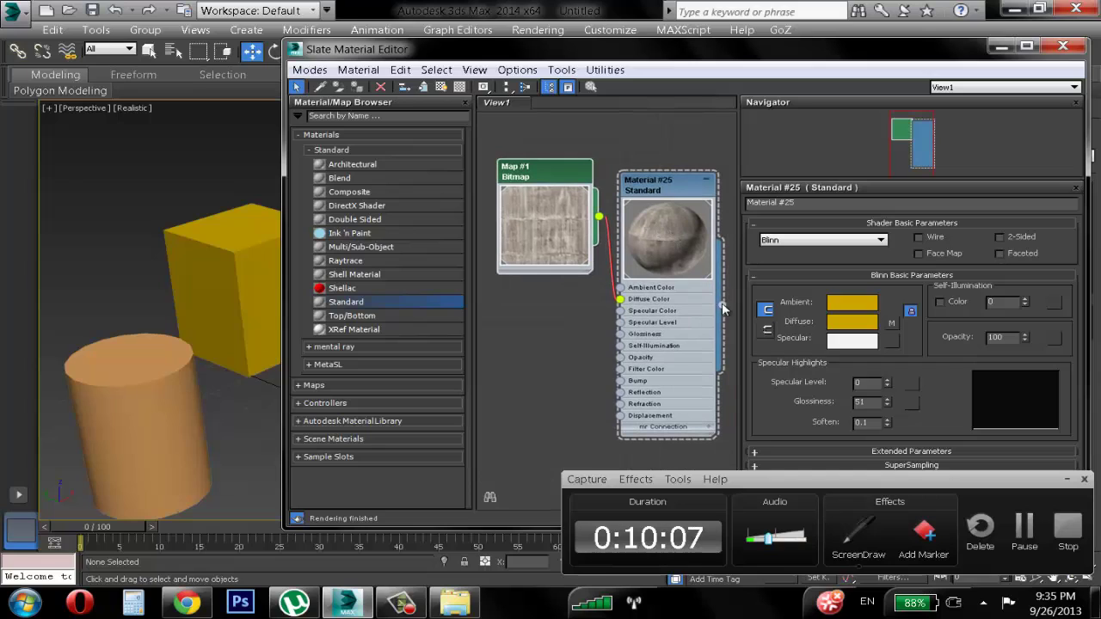
Step: Assign the concrete-textured material to the yellow box and select the material's node
drag(722, 304, 195, 294)
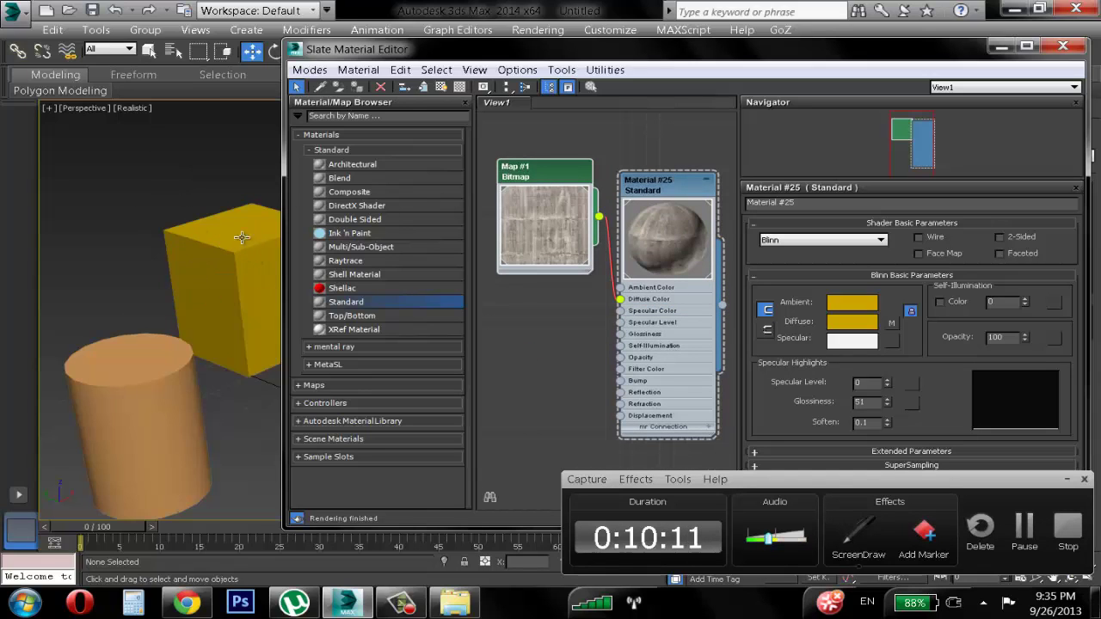
middle_drag(666, 164, 660, 124)
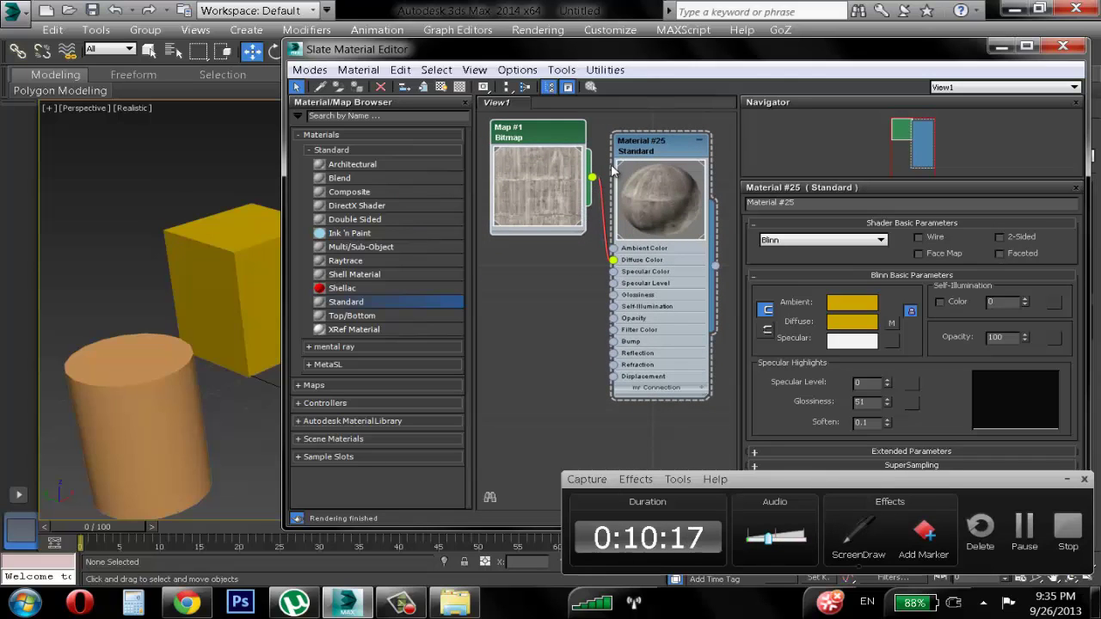
click(662, 148)
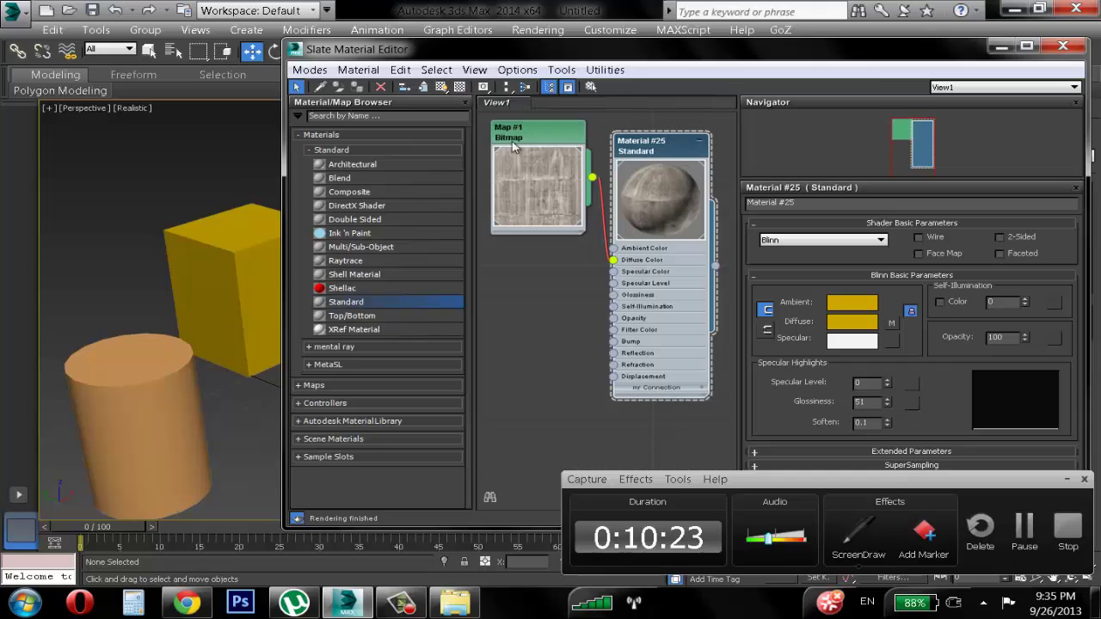
Step: Display the material's concrete texture shaded in the viewport and inspect it on the box
click(442, 89)
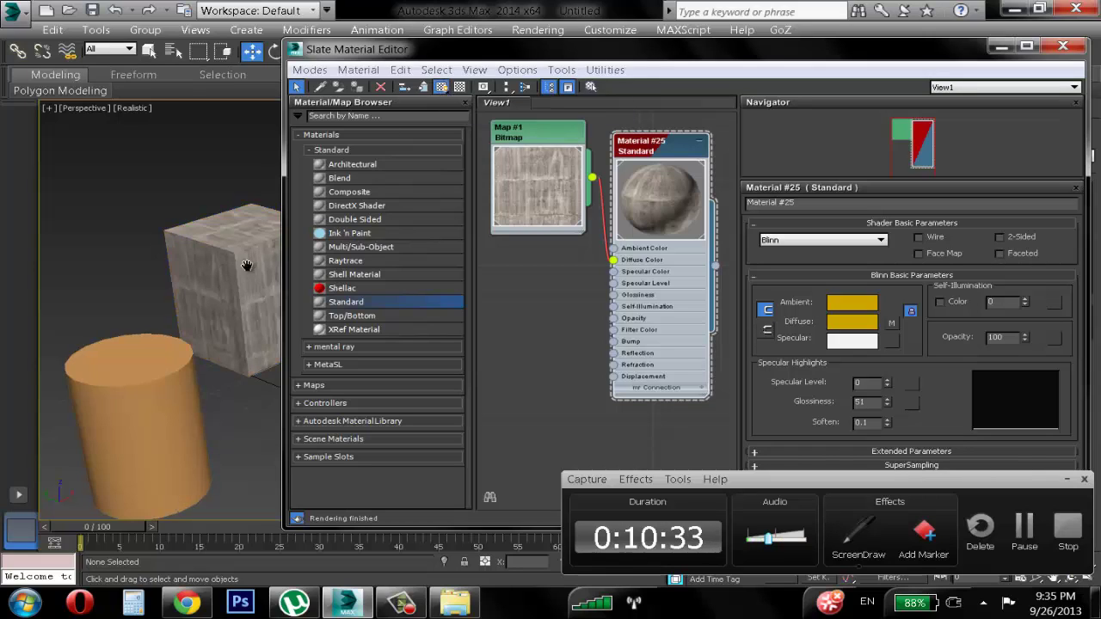
scroll(192, 270, up, 4)
middle_drag(247, 266, 187, 253)
scroll(147, 280, up, 3)
scroll(176, 280, down, 5)
click(186, 253)
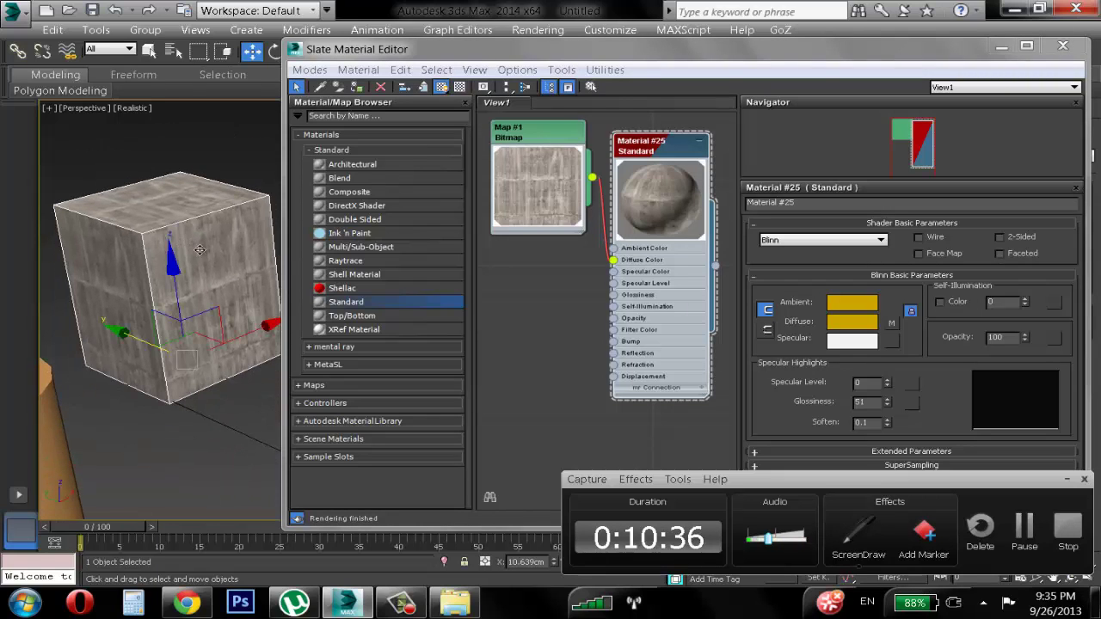
click(225, 168)
scroll(204, 205, down, 5)
scroll(219, 199, up, 3)
middle_drag(219, 198, 182, 225)
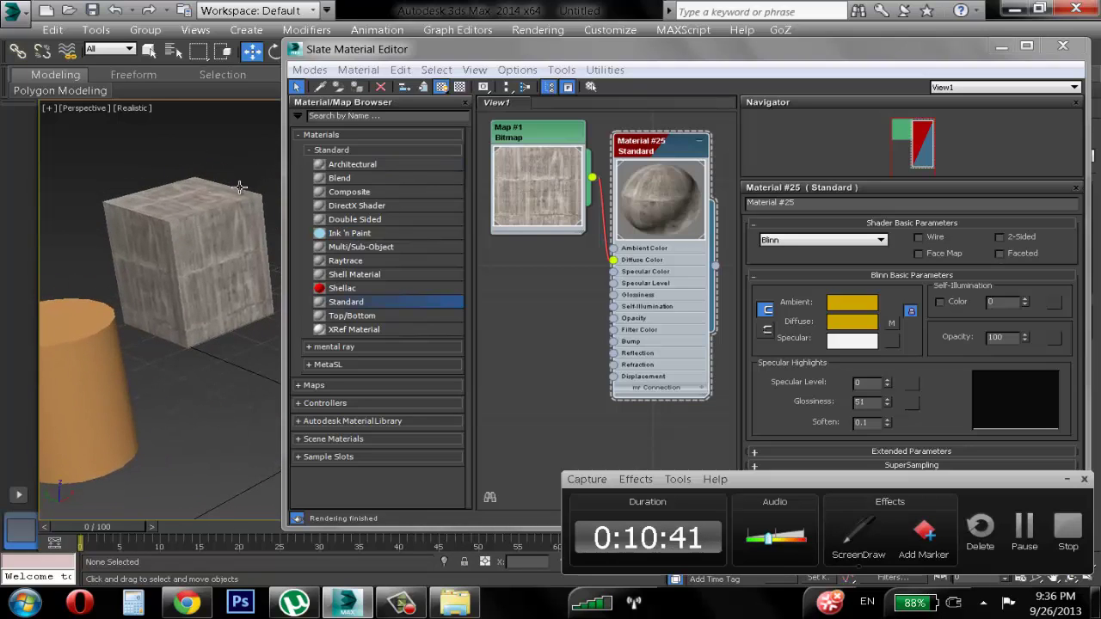
mouse_move(692, 152)
mouse_down()
mouse_move(700, 198)
mouse_move(692, 153)
mouse_up()
drag(553, 131, 553, 136)
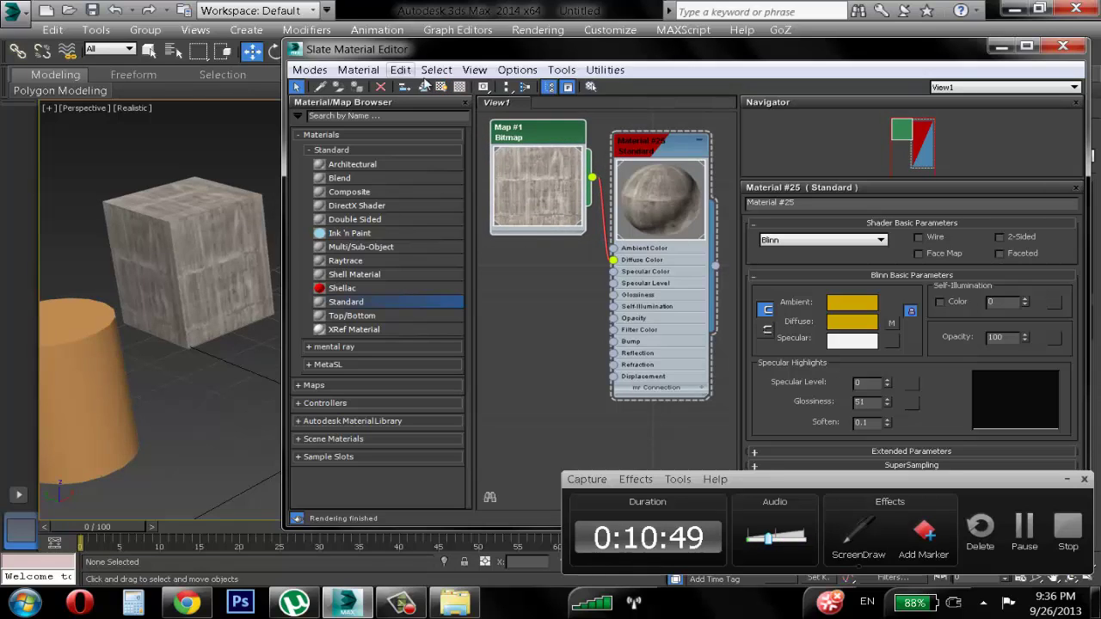
click(442, 89)
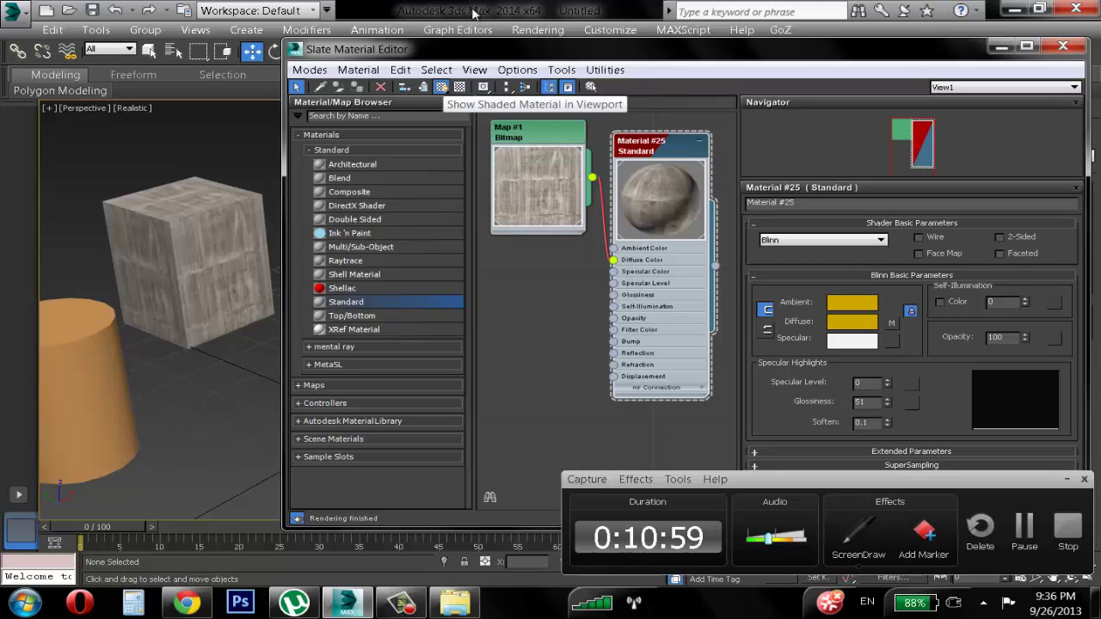
click(1024, 531)
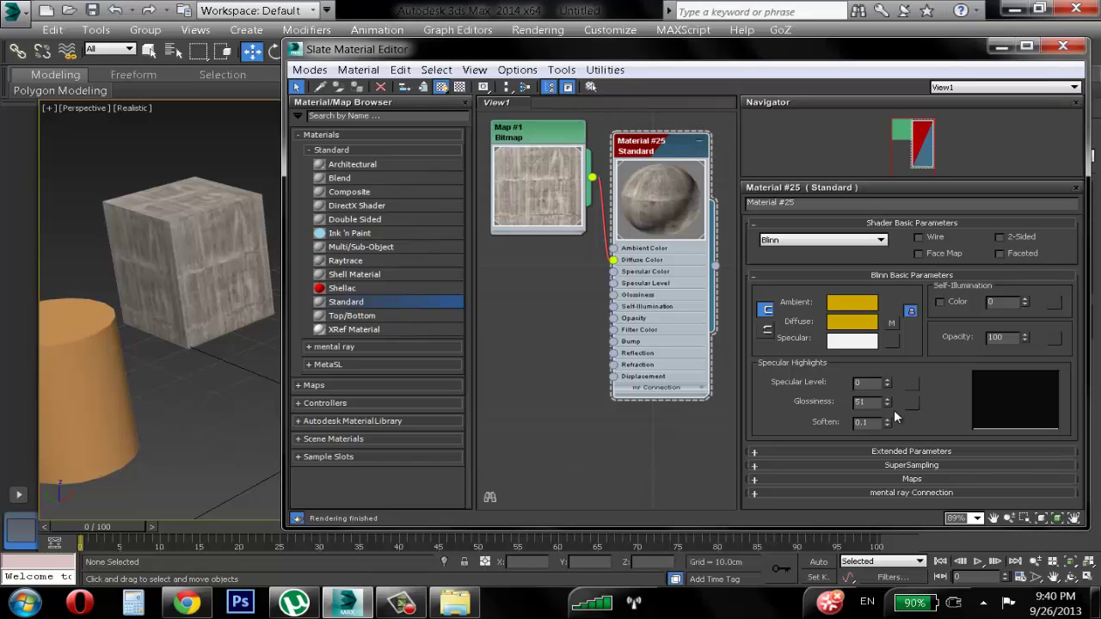
Step: Open the concrete Bitmap node's parameters and try Use Real-World Scale, checking the material preview before turning the option off again
click(546, 148)
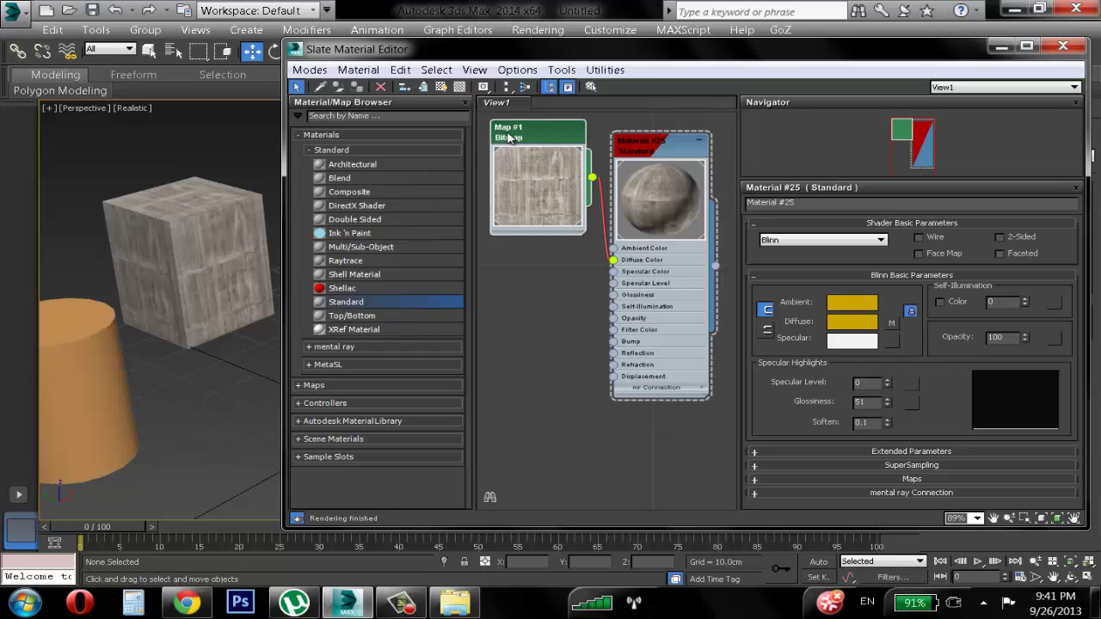
double_click(554, 140)
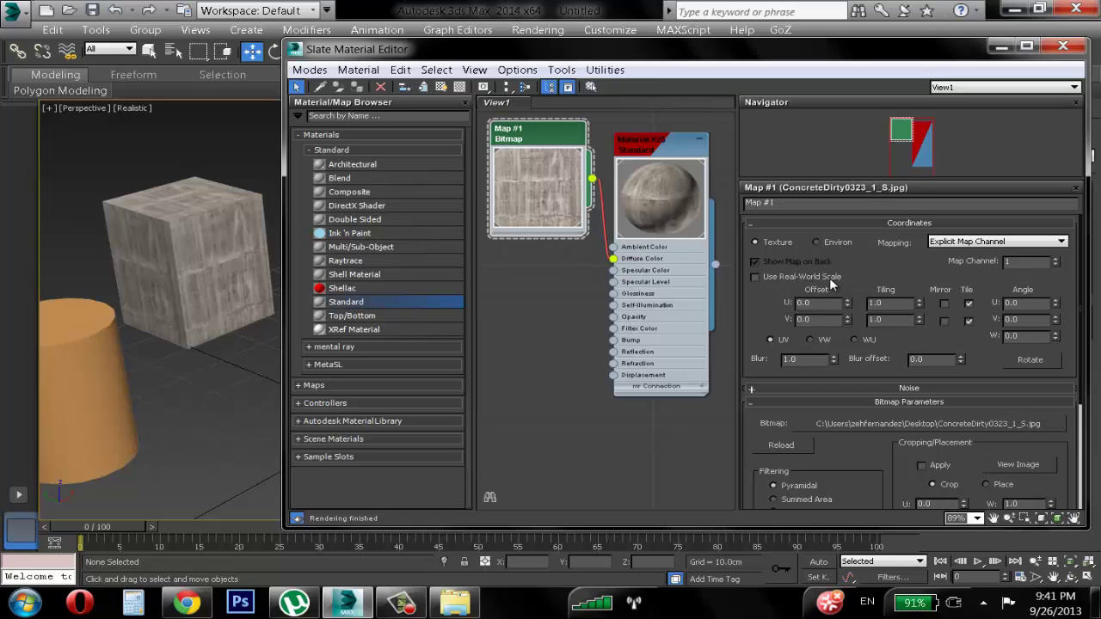
click(754, 276)
middle_drag(663, 213, 624, 232)
scroll(624, 233, up, 5)
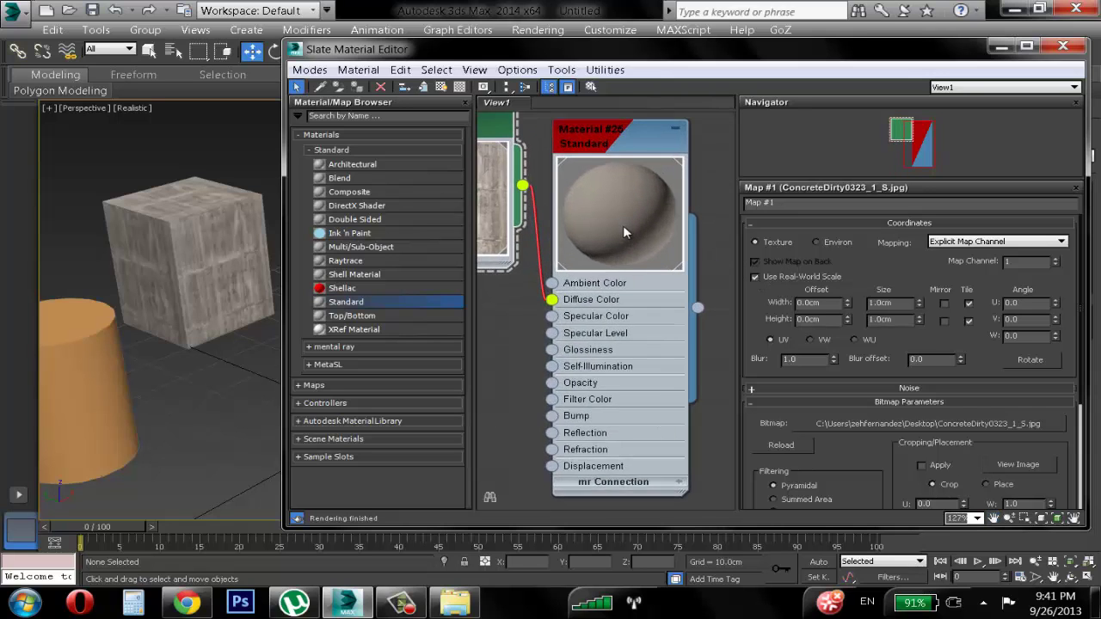
scroll(628, 231, down, 5)
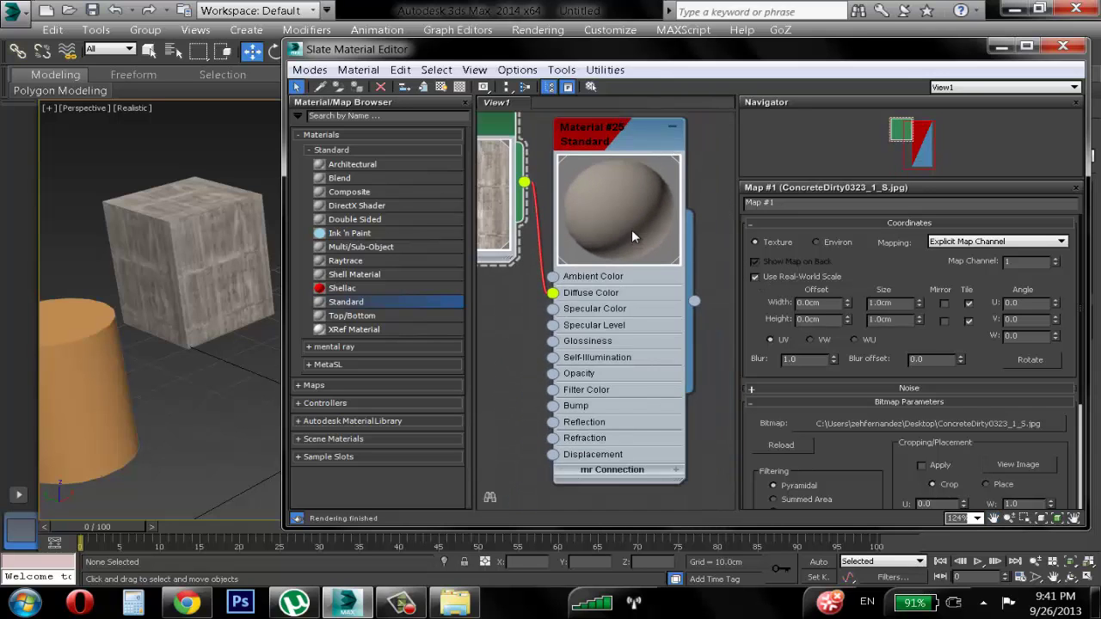
middle_drag(624, 228, 680, 219)
click(756, 277)
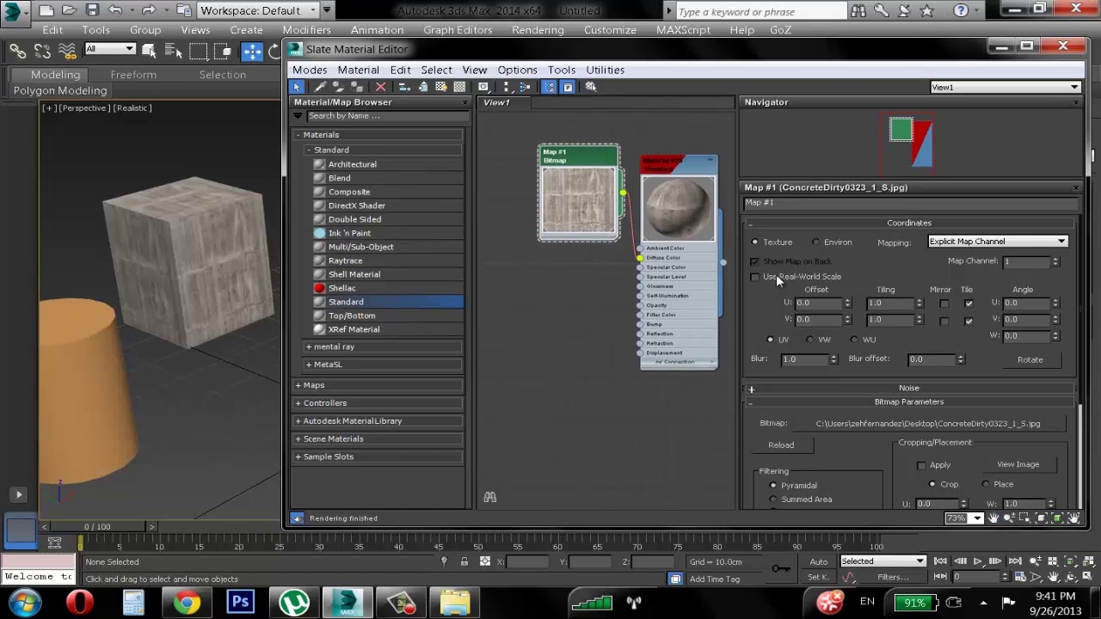
Step: Select the box, minimize the Slate Material Editor and examine how the concrete texture lies on the box's sides and top
click(176, 248)
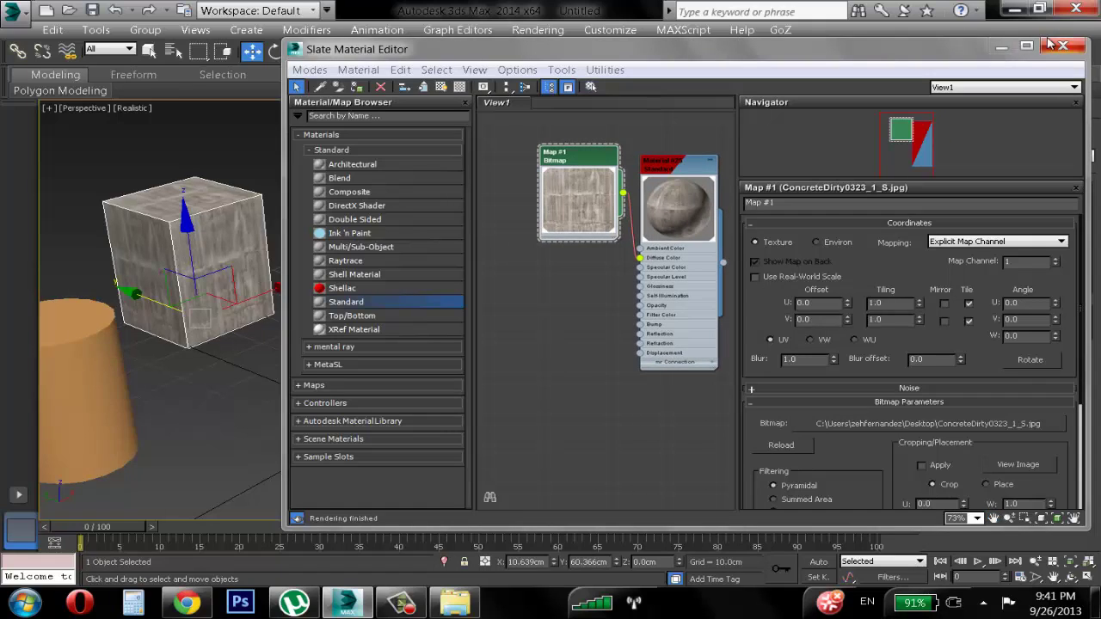
click(1000, 49)
middle_drag(490, 170, 602, 202)
scroll(535, 248, up, 4)
middle_drag(649, 256, 743, 276)
scroll(743, 275, down, 2)
alt+middle_drag(522, 284, 488, 275)
scroll(499, 278, up, 4)
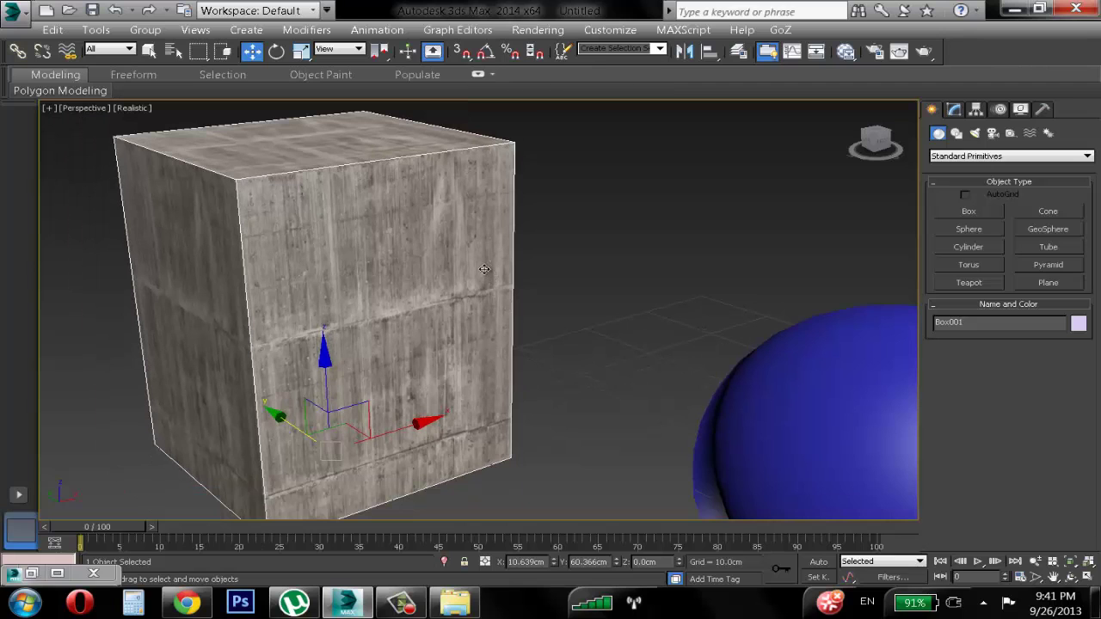
scroll(481, 255, down, 1)
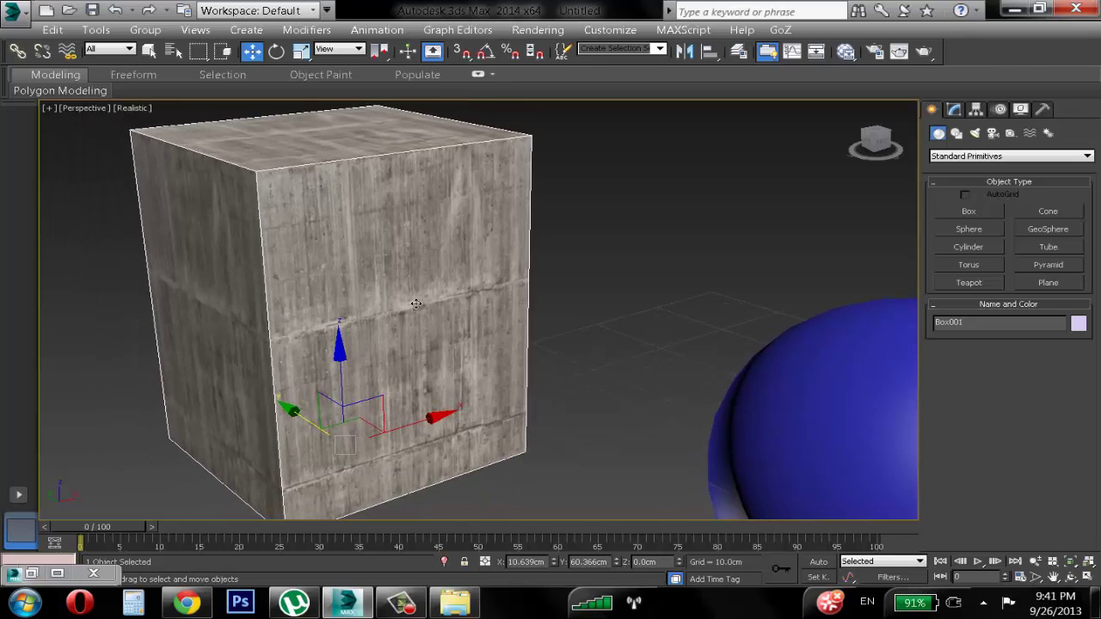
scroll(418, 306, down, 2)
alt+middle_drag(417, 302, 436, 253)
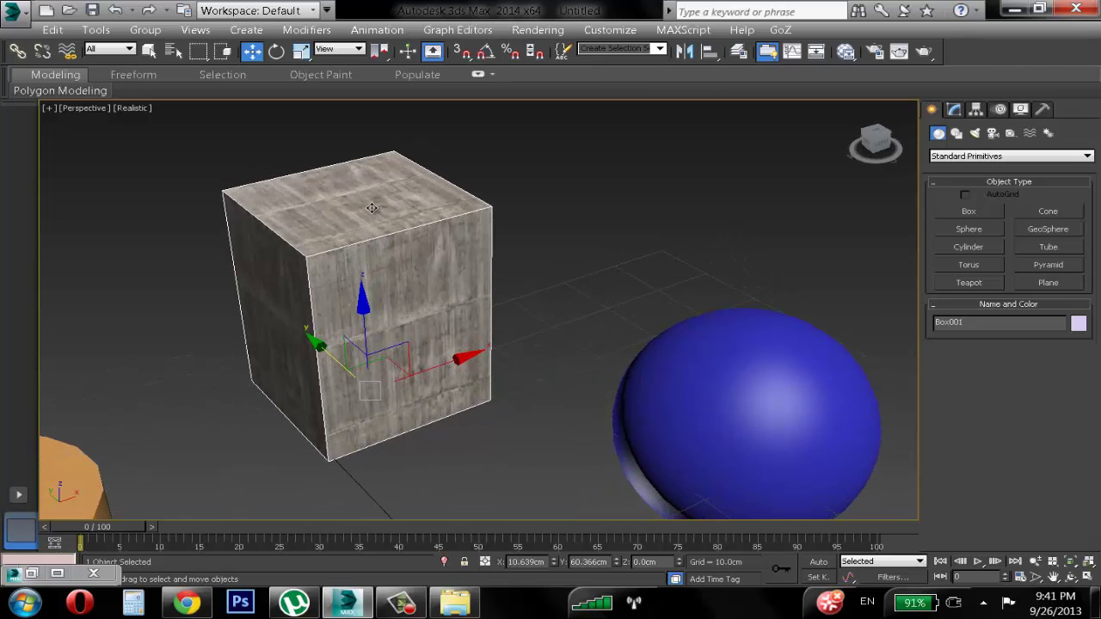
alt+middle_drag(368, 213, 389, 220)
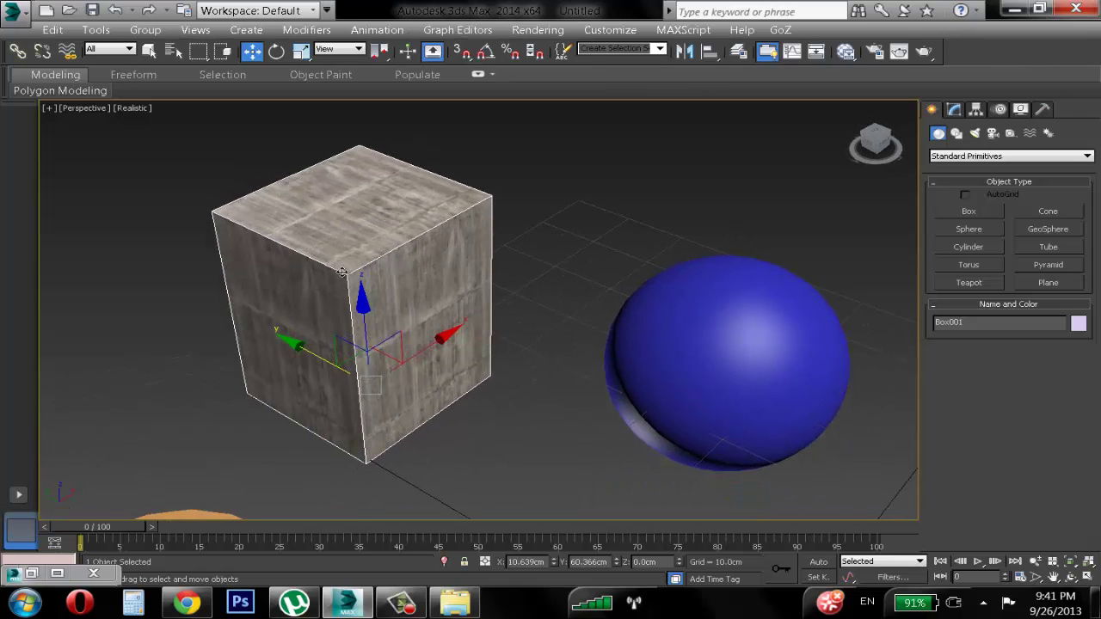
alt+middle_drag(349, 273, 456, 173)
middle_drag(482, 225, 473, 217)
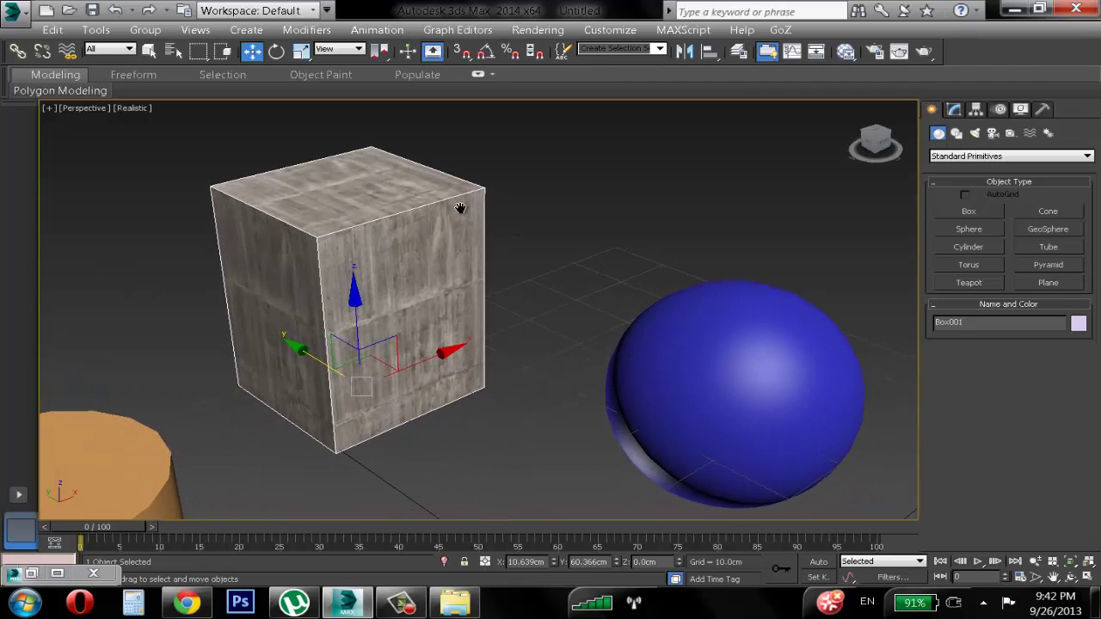
alt+middle_drag(382, 239, 345, 239)
scroll(348, 240, down, 2)
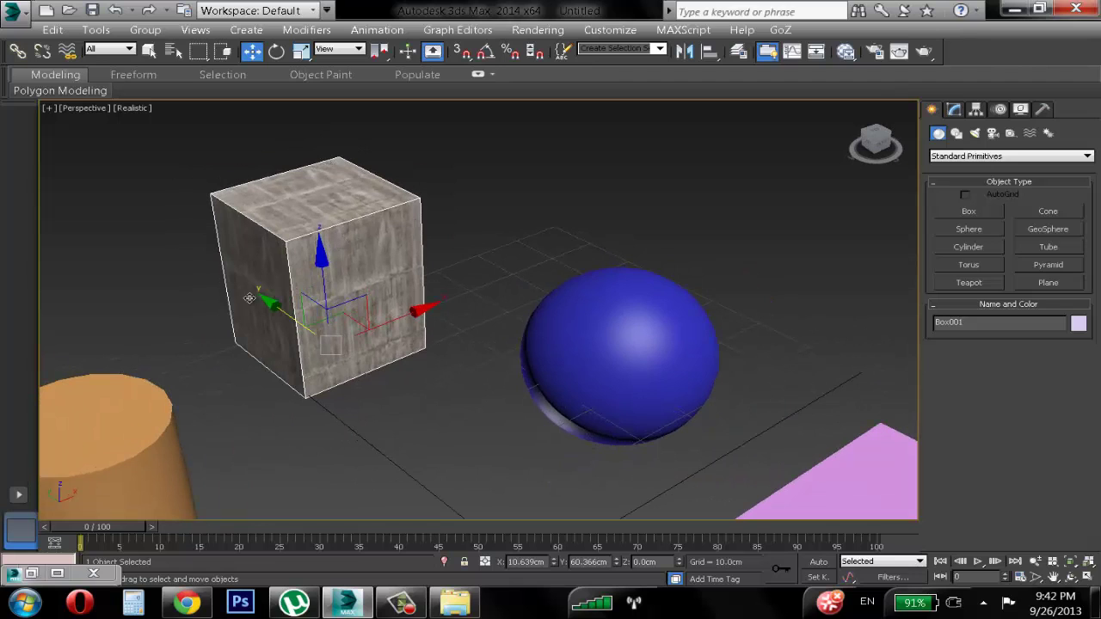
Step: Bring back the Slate Material Editor beside the objects and assign the concrete material to the blue sphere
click(632, 314)
middle_drag(510, 313, 532, 279)
click(215, 379)
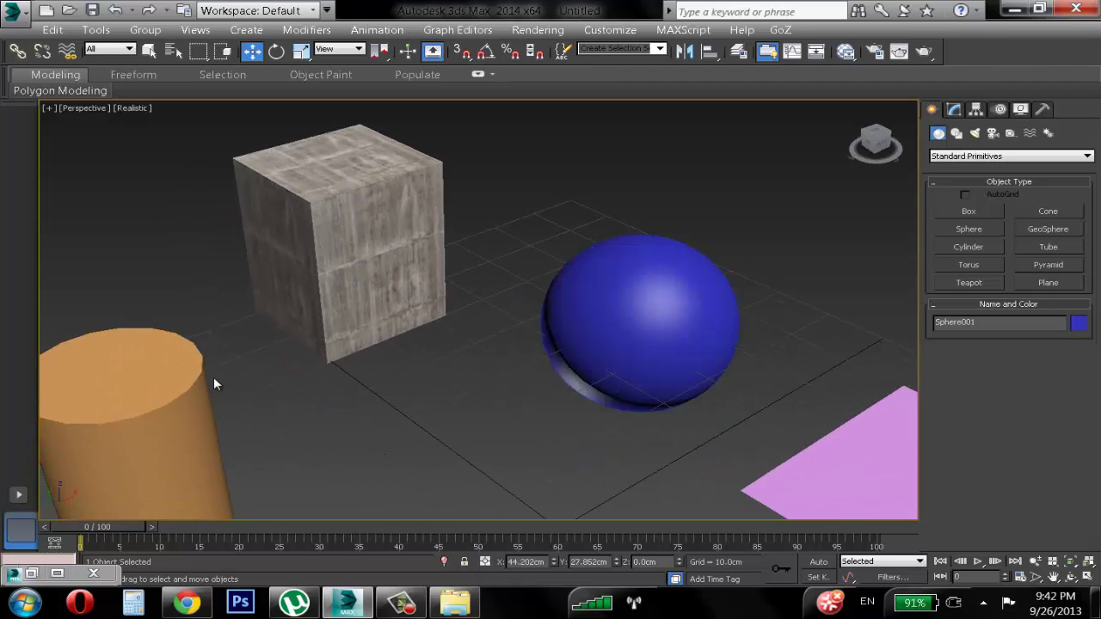
click(582, 293)
click(175, 400)
click(554, 314)
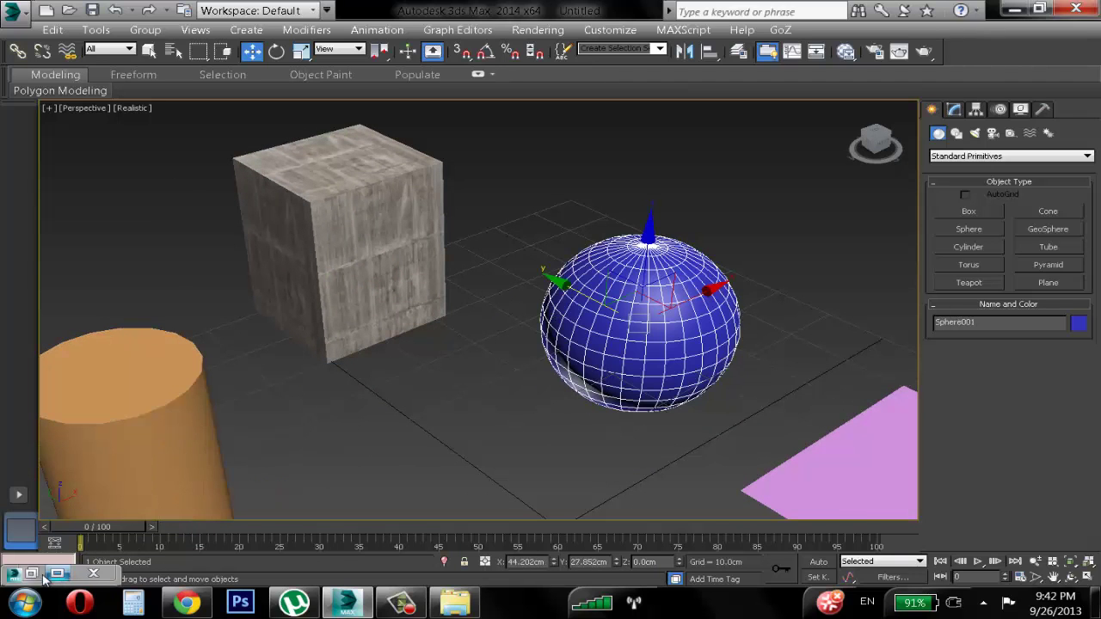
key(m)
drag(456, 49, 863, 61)
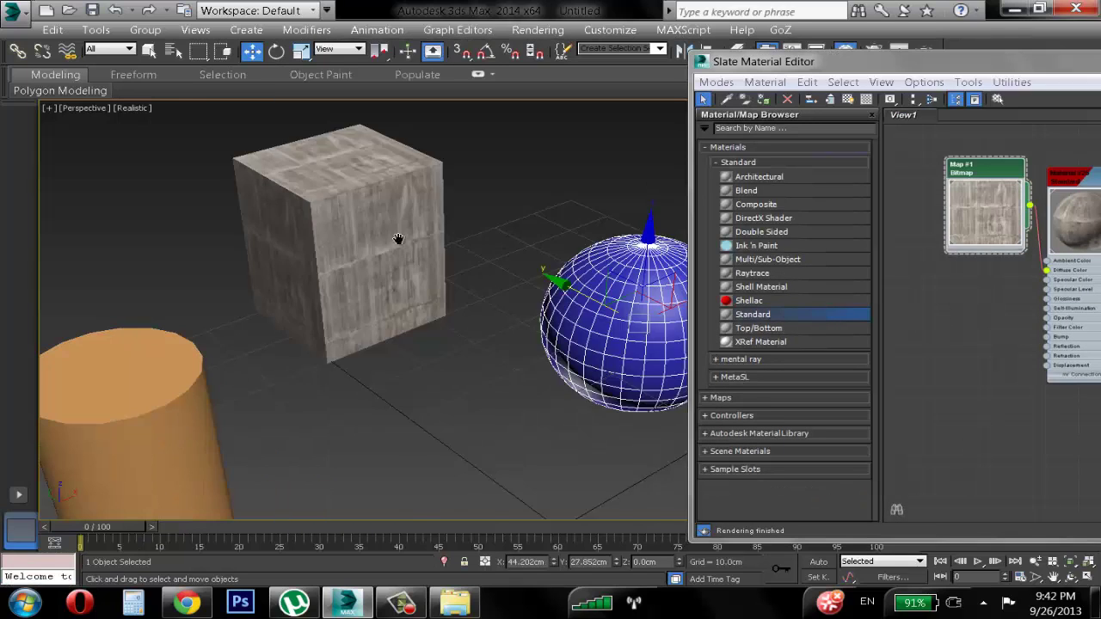
alt+middle_drag(399, 238, 375, 267)
middle_drag(977, 219, 875, 219)
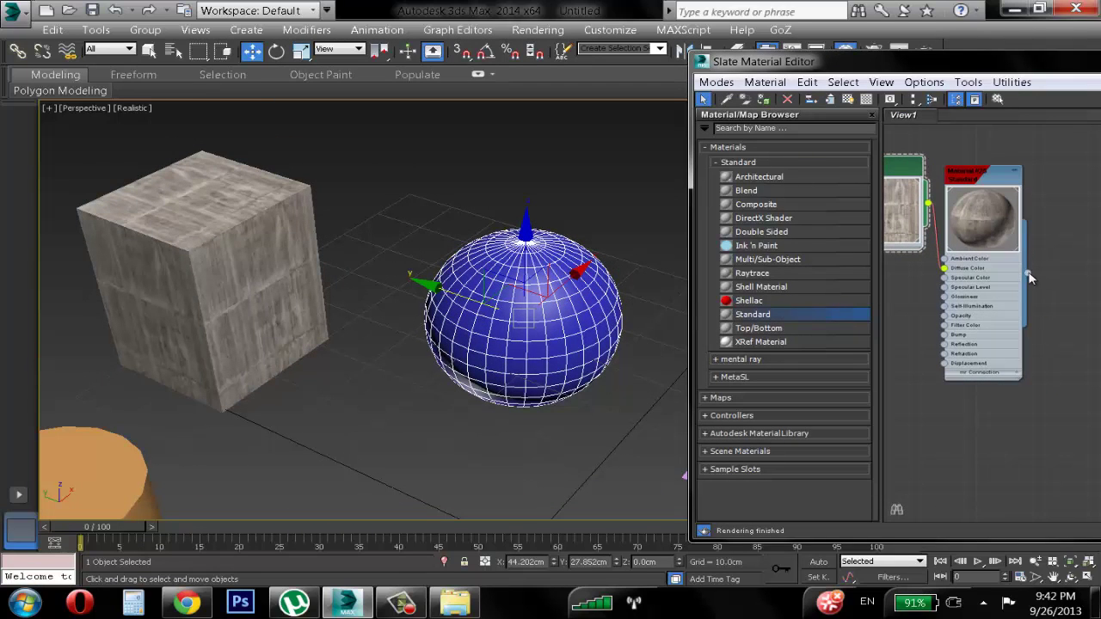
drag(1029, 273, 573, 338)
alt+middle_drag(573, 337, 526, 323)
click(577, 223)
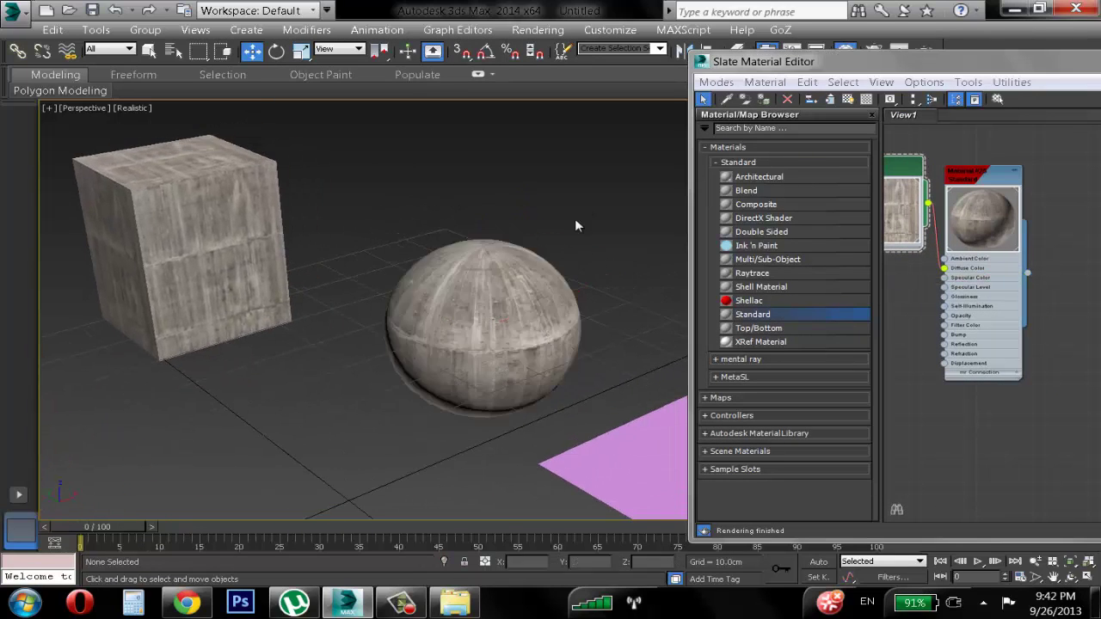
Step: Assign the concrete material to the orange cylinder and inspect the texture on its top cap and side
alt+middle_drag(577, 223, 553, 304)
middle_drag(490, 320, 636, 295)
scroll(636, 294, down, 3)
alt+middle_drag(428, 314, 432, 299)
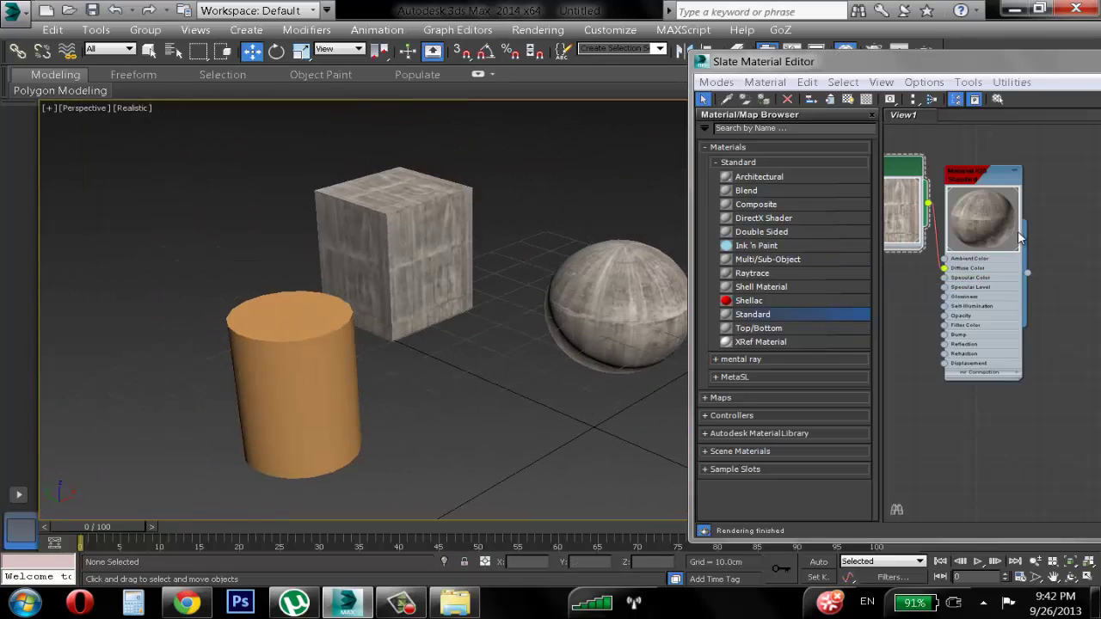
drag(1026, 272, 340, 378)
alt+middle_drag(339, 379, 427, 312)
scroll(427, 312, up, 5)
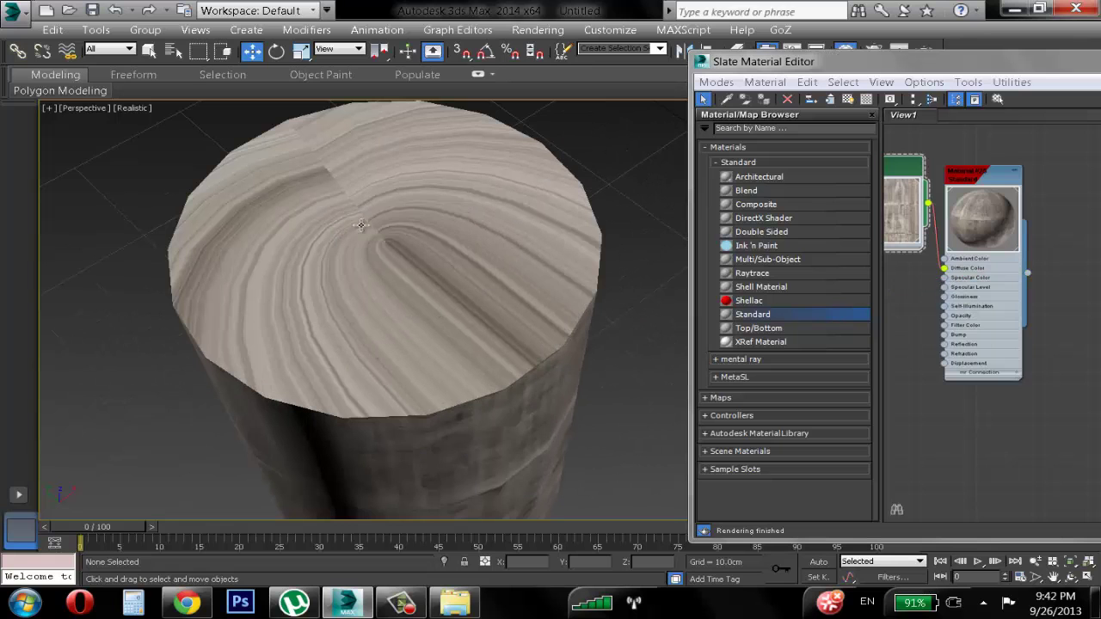
alt+middle_drag(398, 279, 398, 265)
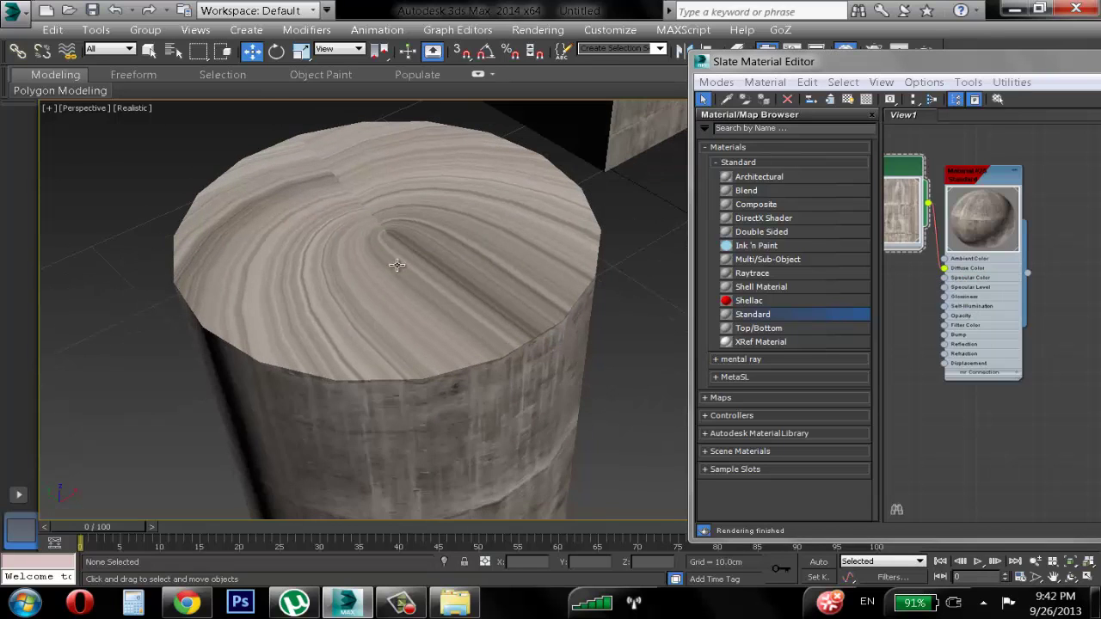
alt+middle_drag(351, 302, 405, 265)
scroll(298, 223, down, 4)
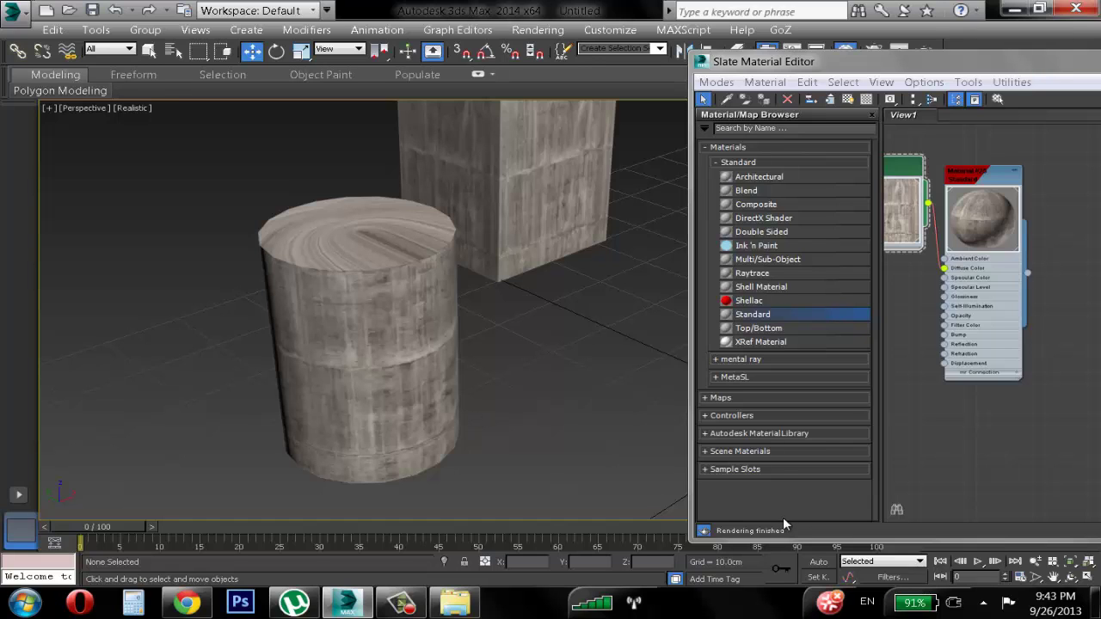
Step: Minimize the Slate Material Editor and select the cylinder
click(401, 602)
click(1023, 529)
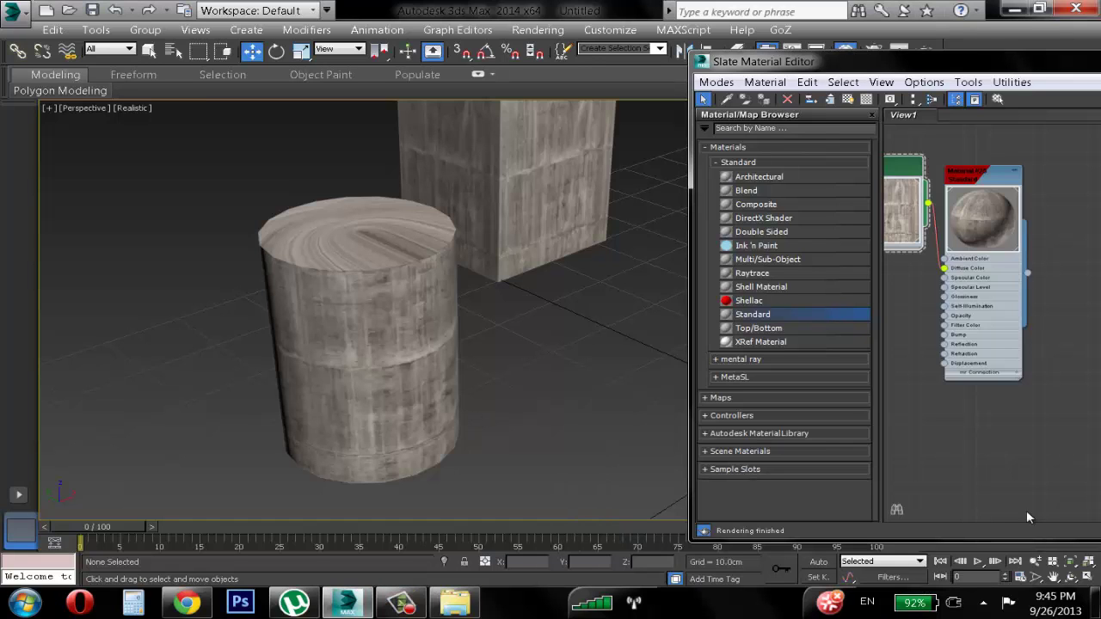
drag(939, 65, 635, 107)
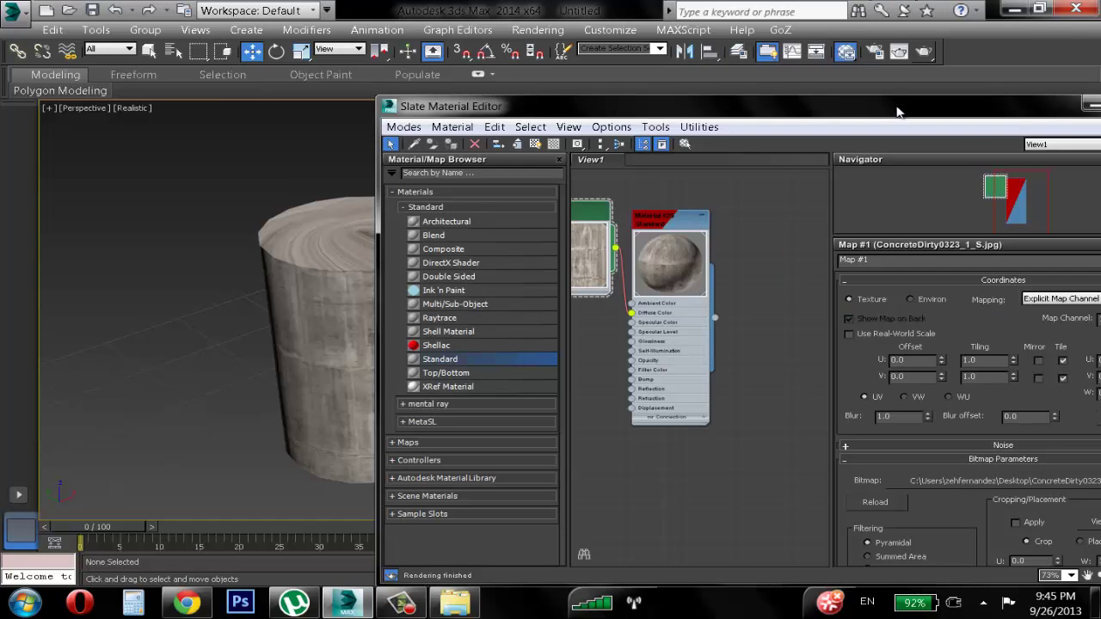
drag(897, 109, 614, 98)
click(811, 97)
click(430, 293)
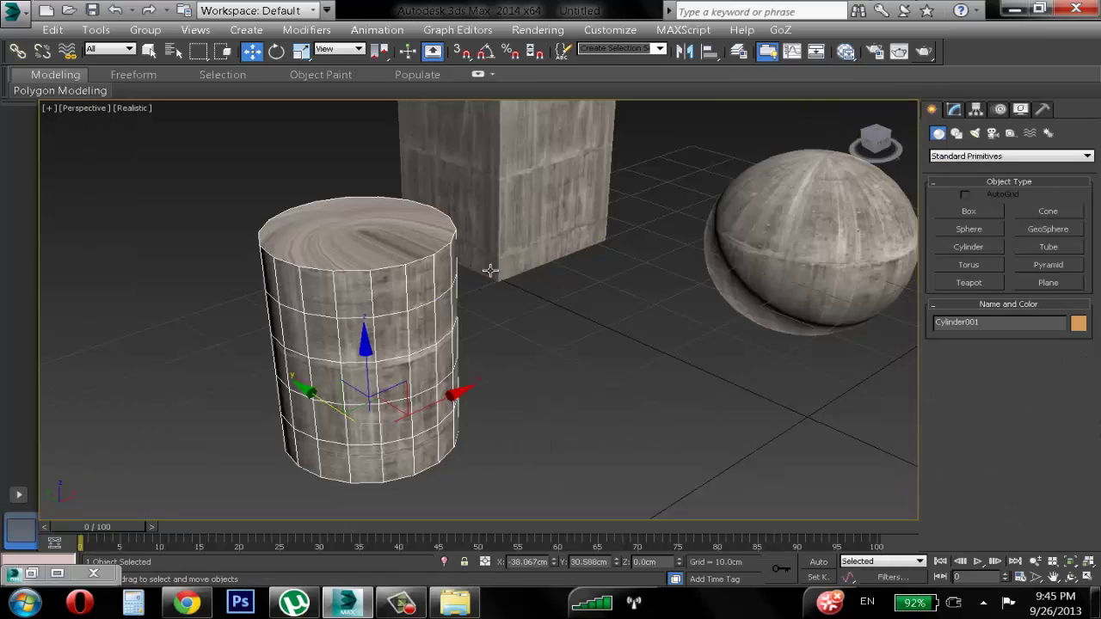
Step: Examine how the concrete texture wraps around the cylinder compared with the box and the sphere
alt+middle_drag(486, 273, 504, 302)
alt+middle_drag(420, 286, 392, 257)
alt+middle_drag(379, 293, 381, 207)
alt+middle_drag(294, 241, 606, 295)
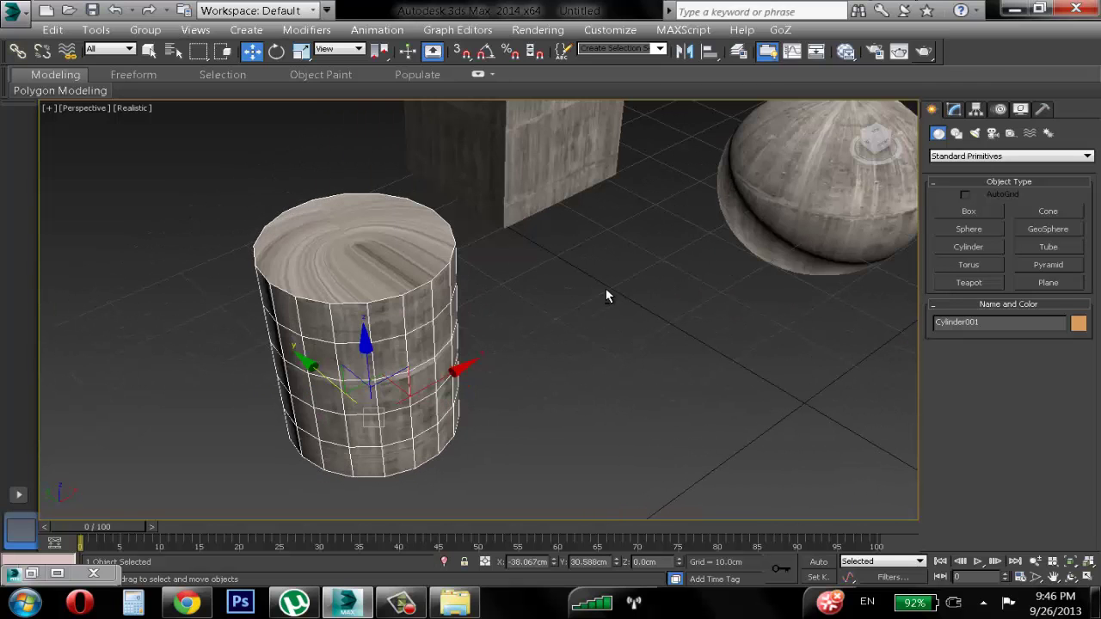
alt+middle_drag(365, 277, 375, 263)
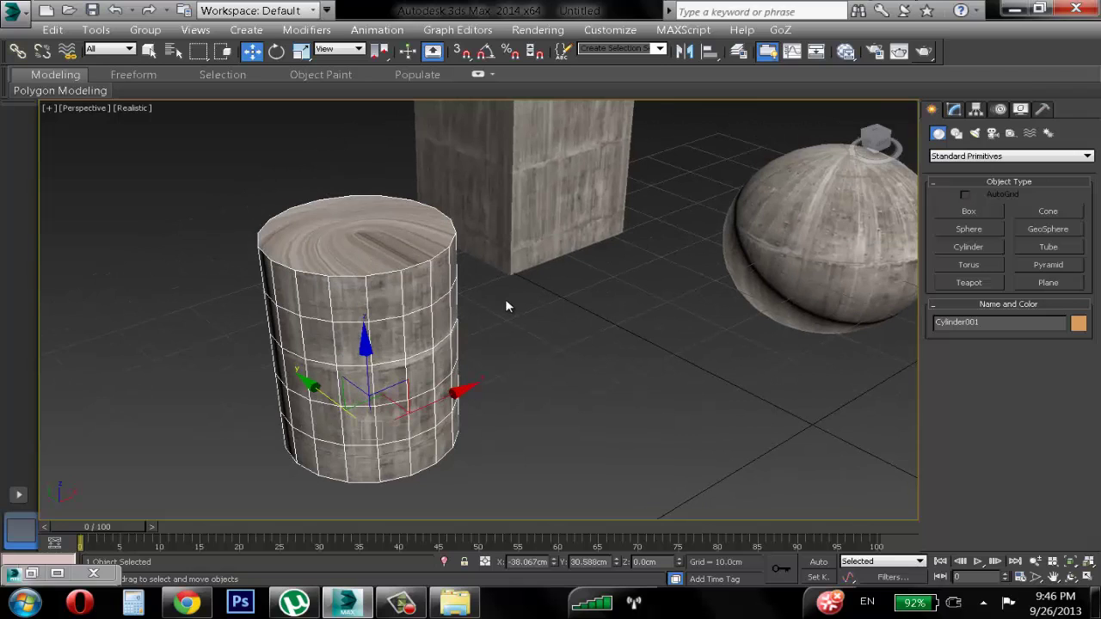
alt+middle_drag(505, 305, 527, 301)
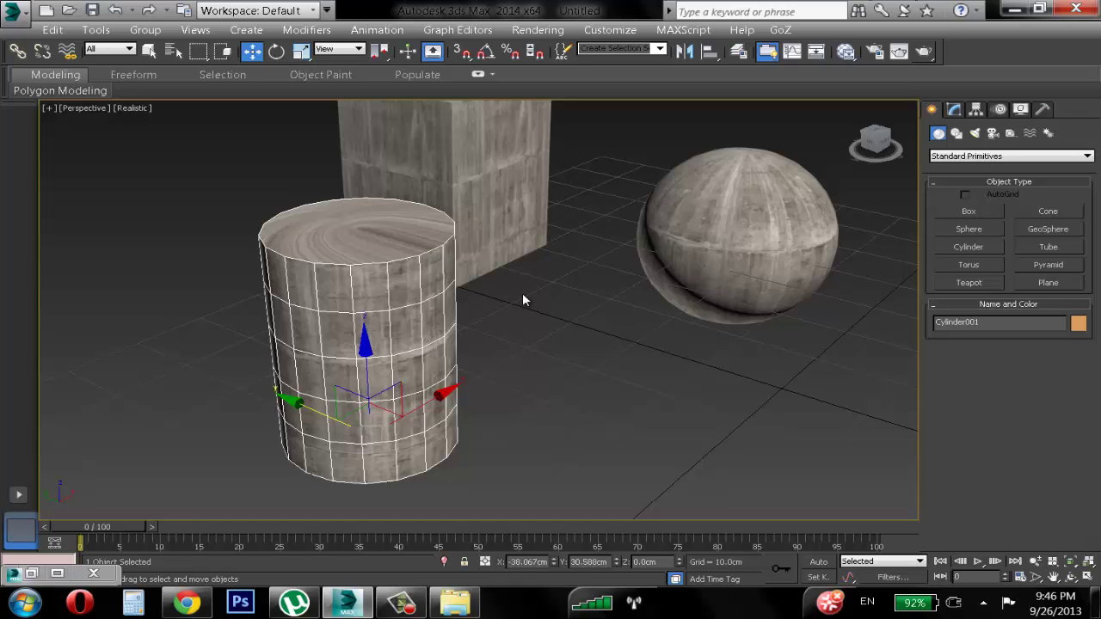
alt+middle_drag(522, 294, 470, 336)
scroll(472, 258, down, 5)
alt+middle_drag(472, 266, 450, 225)
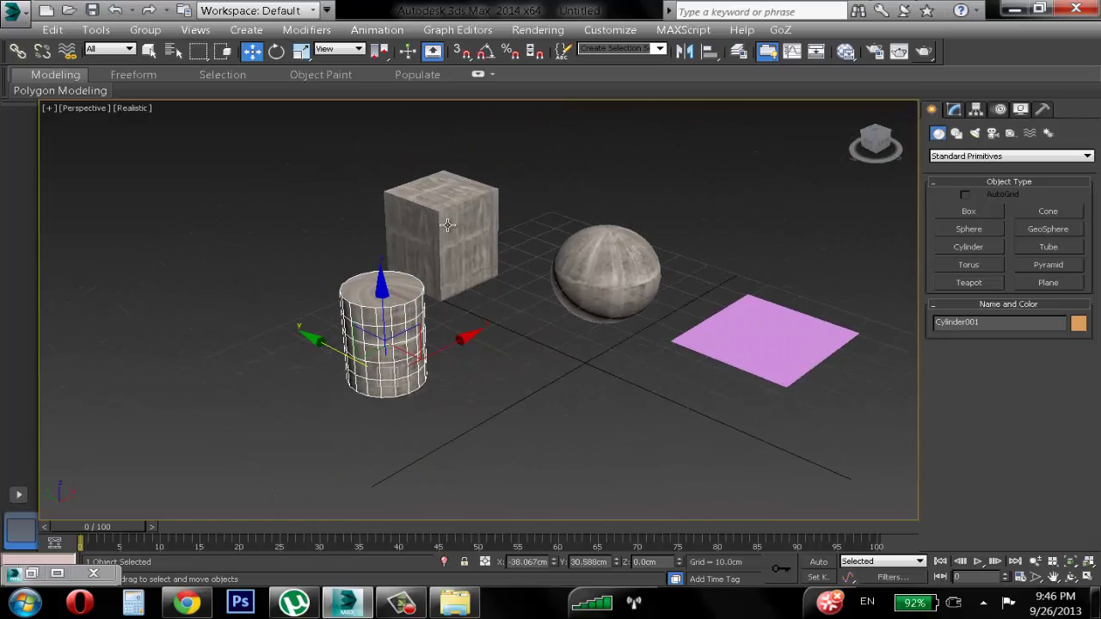
scroll(453, 229, up, 4)
scroll(454, 232, up, 2)
scroll(469, 211, down, 3)
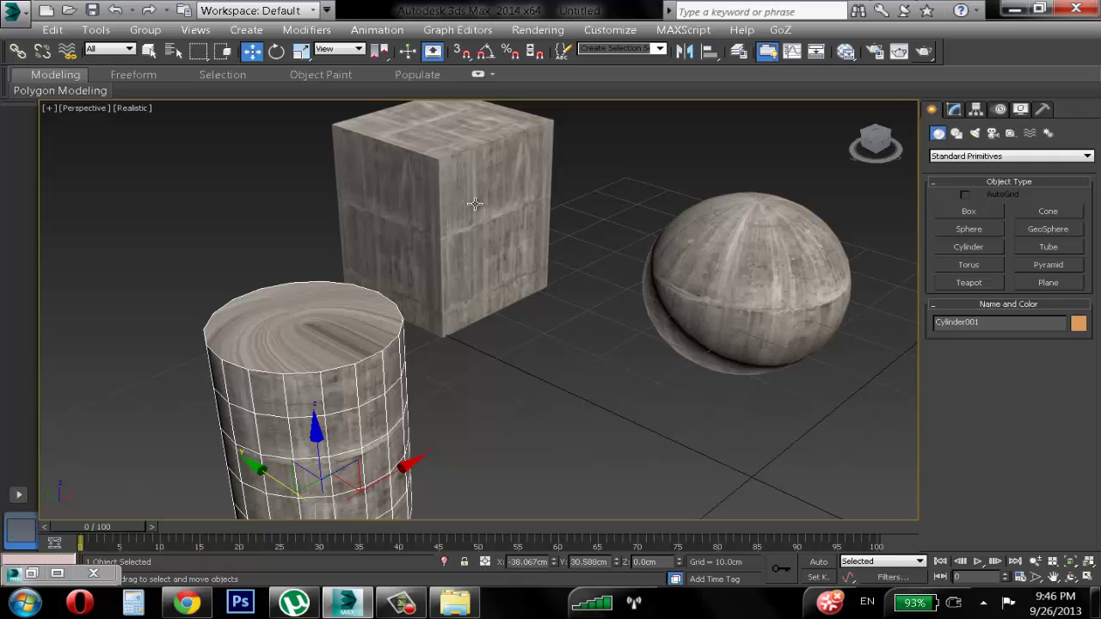
Step: Add a UVW Map modifier to the concrete cylinder
middle_drag(347, 425, 366, 335)
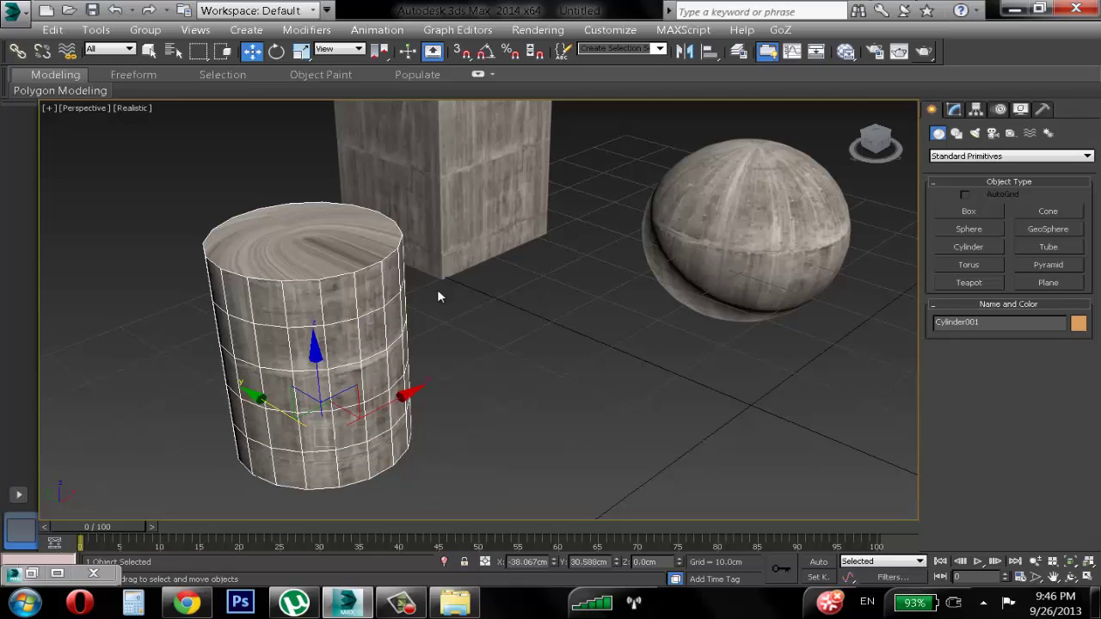
click(953, 110)
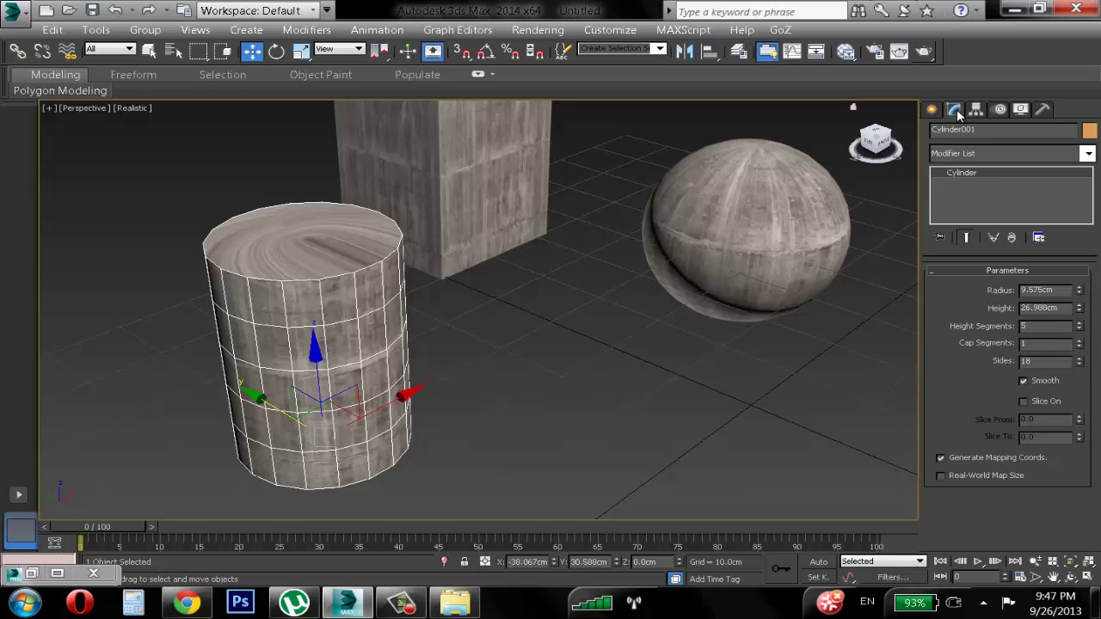
click(1011, 155)
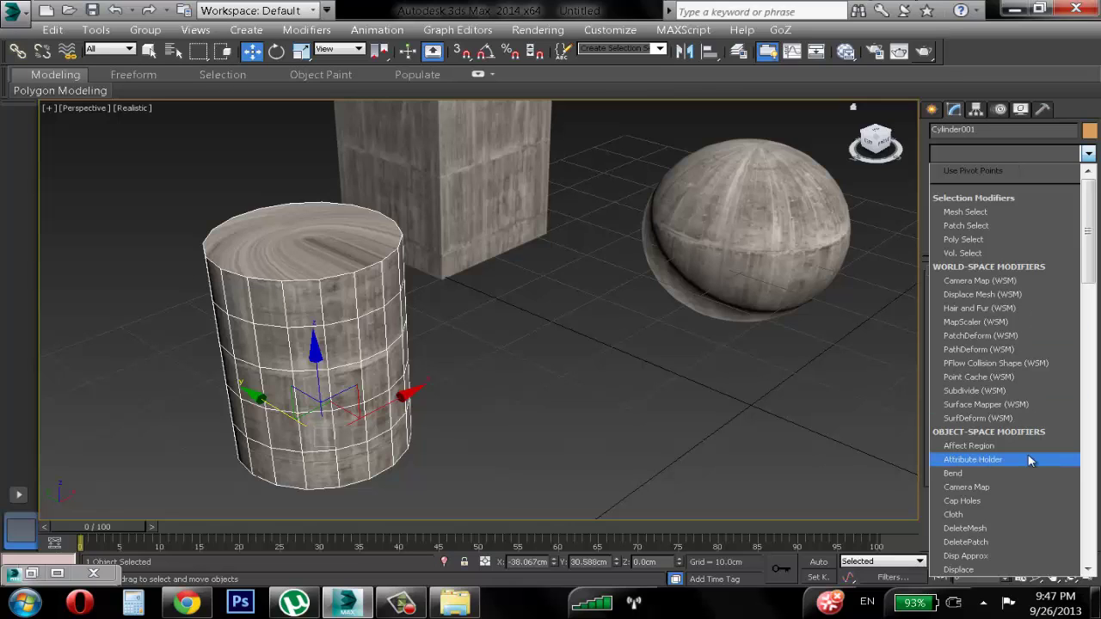
key(u)
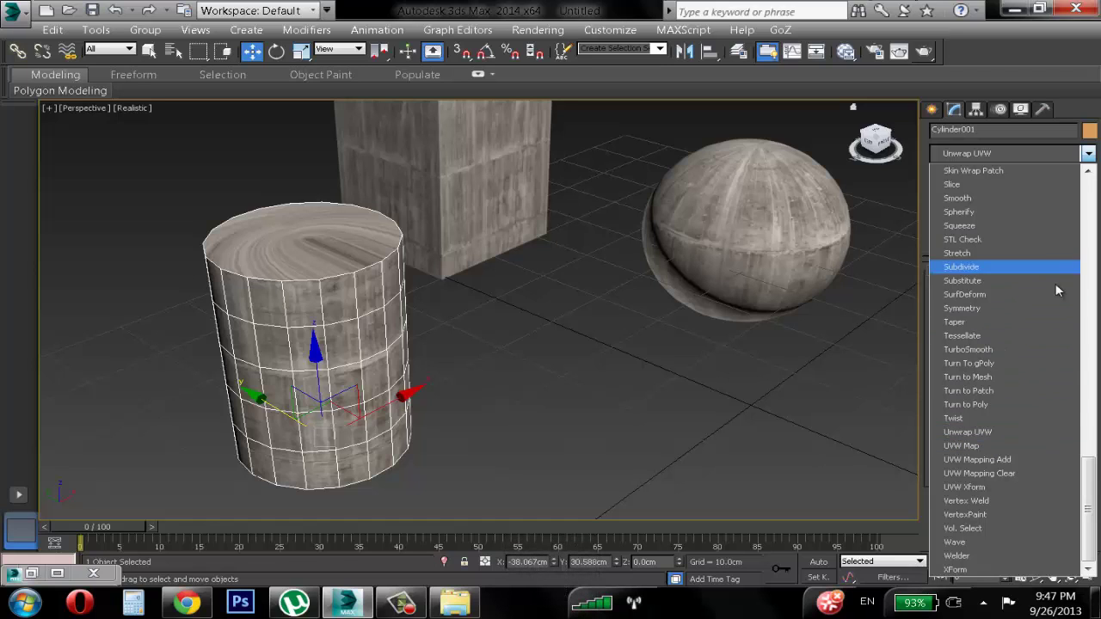
drag(1092, 485, 1097, 202)
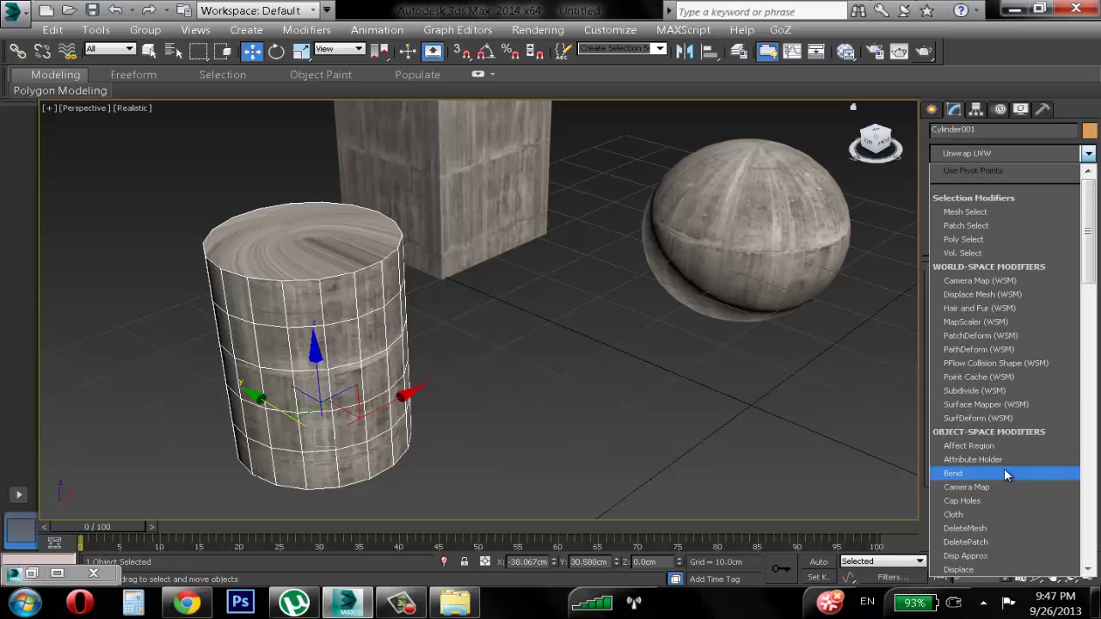
key(u)
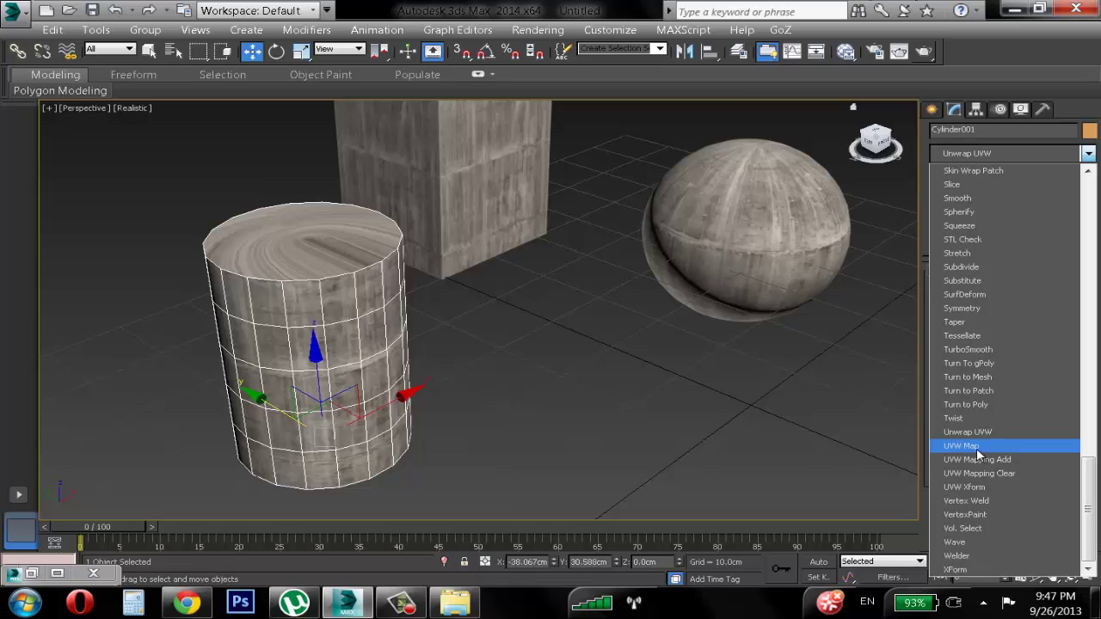
click(976, 446)
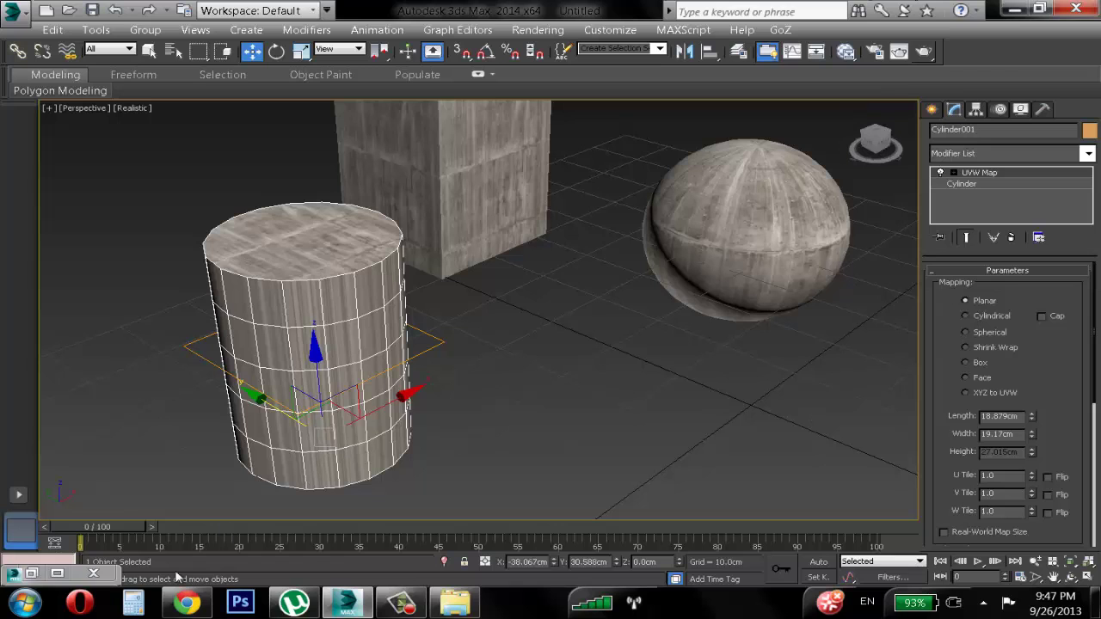
Step: Start the Windows Magnifier and enlarge the cylinder together with its UVW Map mapping options
click(24, 602)
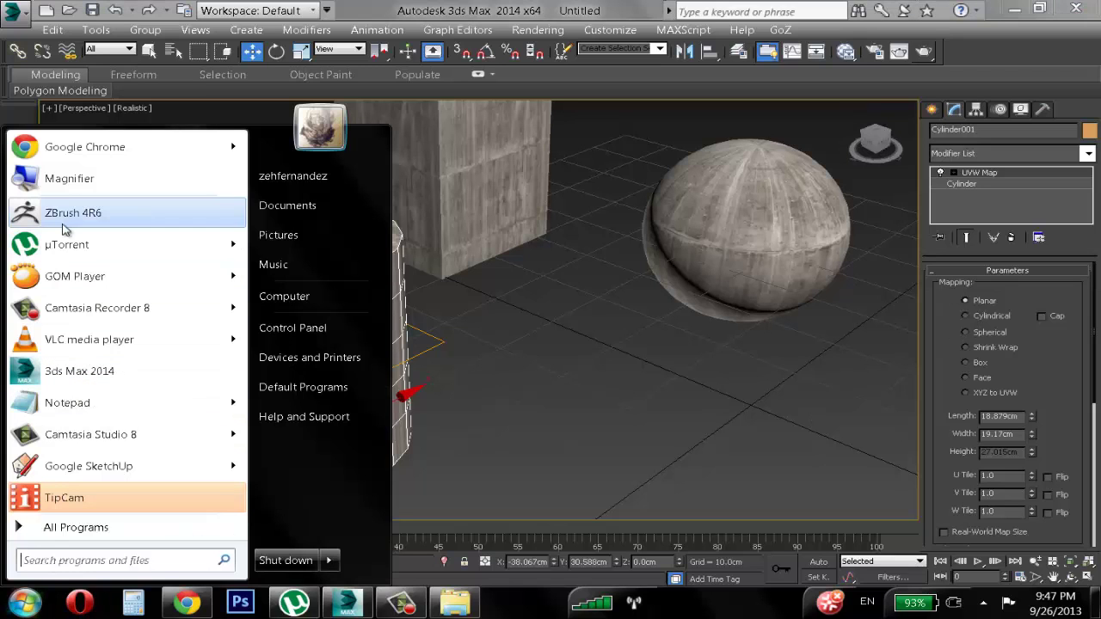
click(76, 181)
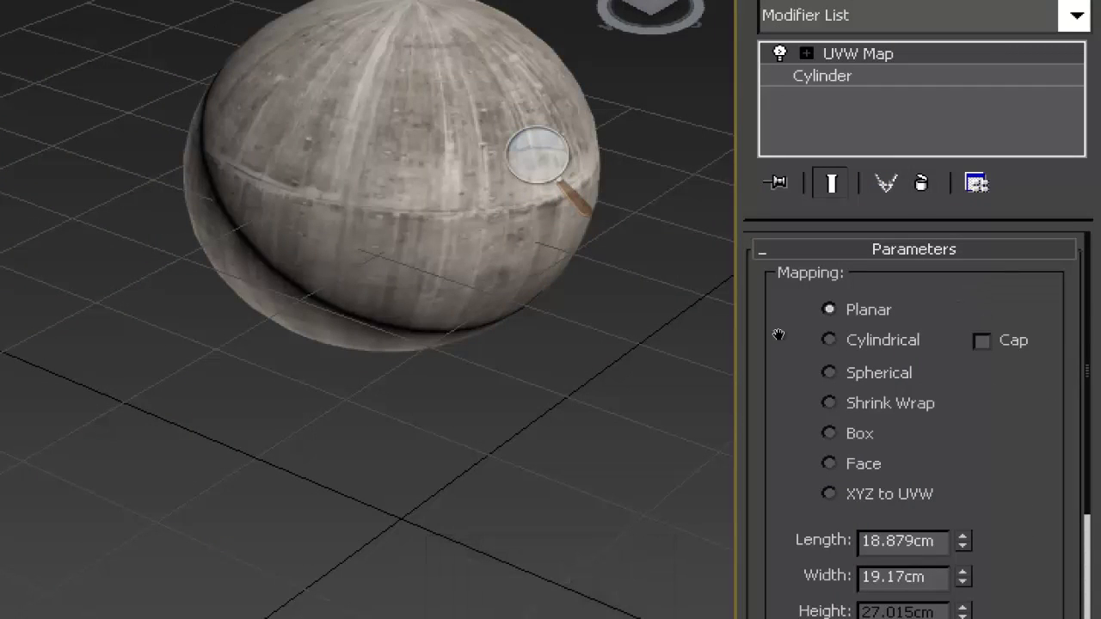
middle_drag(589, 370, 850, 379)
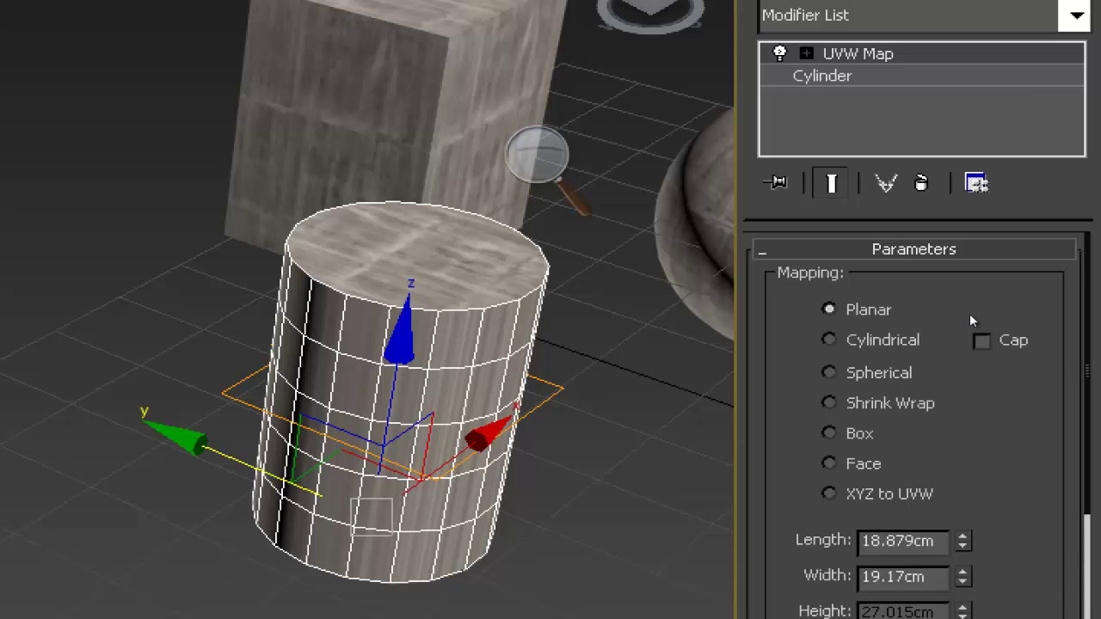
Step: Set the cylinder's UVW mapping to Cylindrical with Cap enabled and inspect the texture on its top and side
click(918, 333)
middle_drag(688, 332, 642, 343)
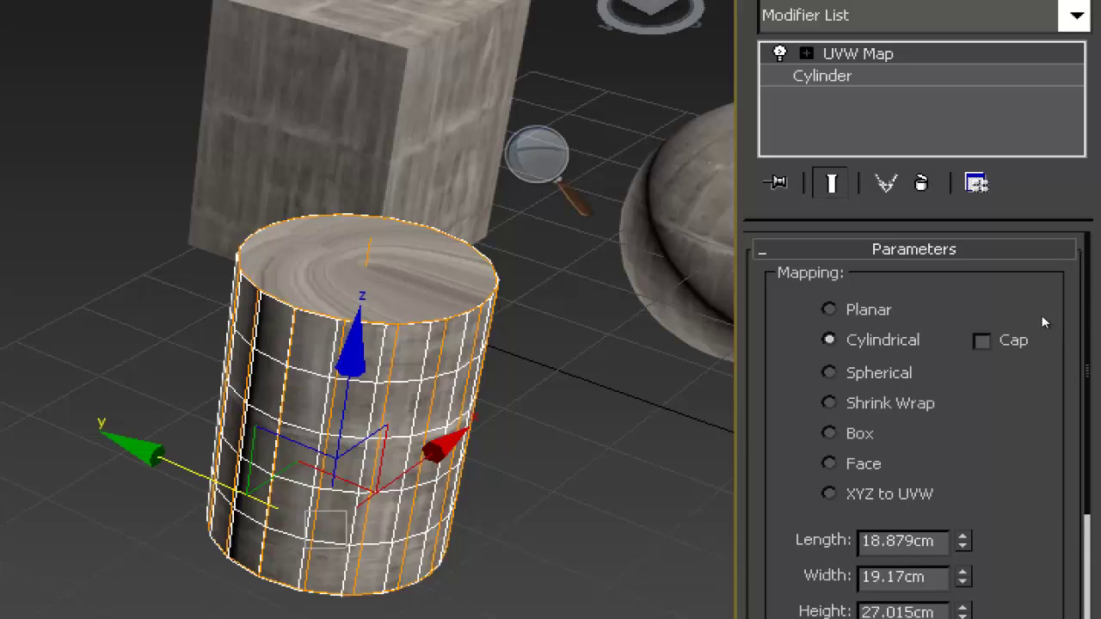
click(982, 341)
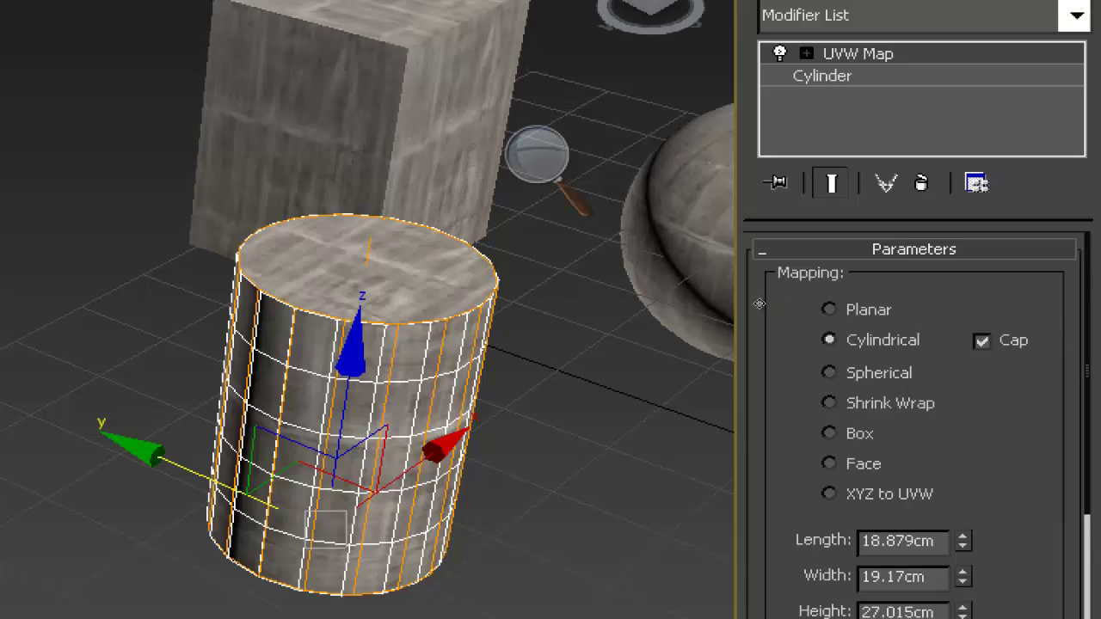
mouse_move(683, 308)
alt+middle_down()
mouse_move(666, 313)
mouse_move(680, 313)
alt+middle_up()
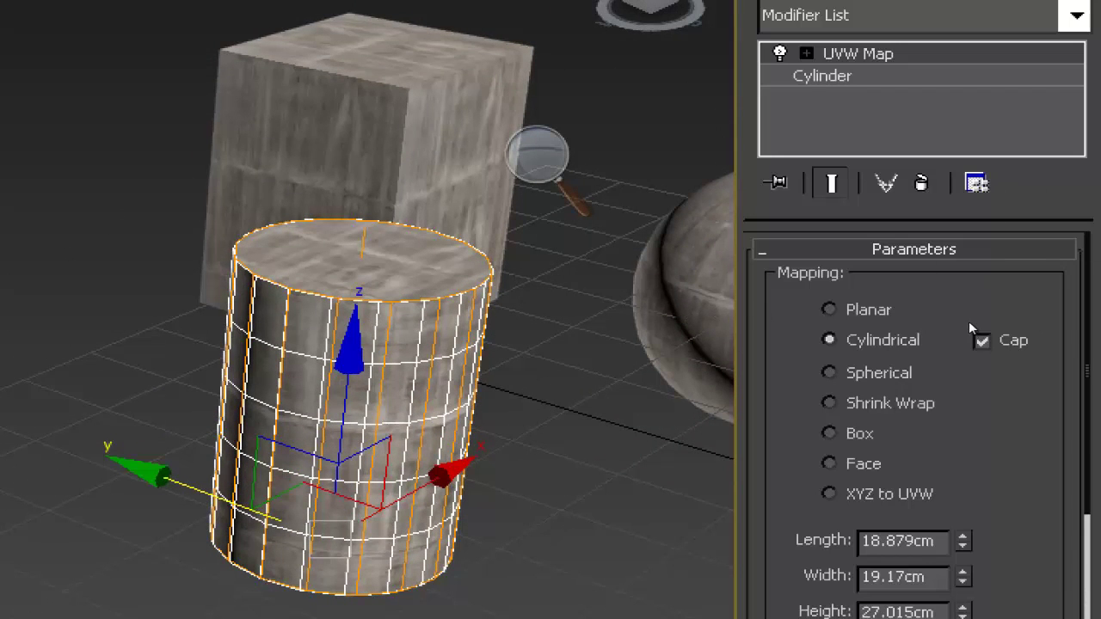
middle_drag(728, 299, 617, 319)
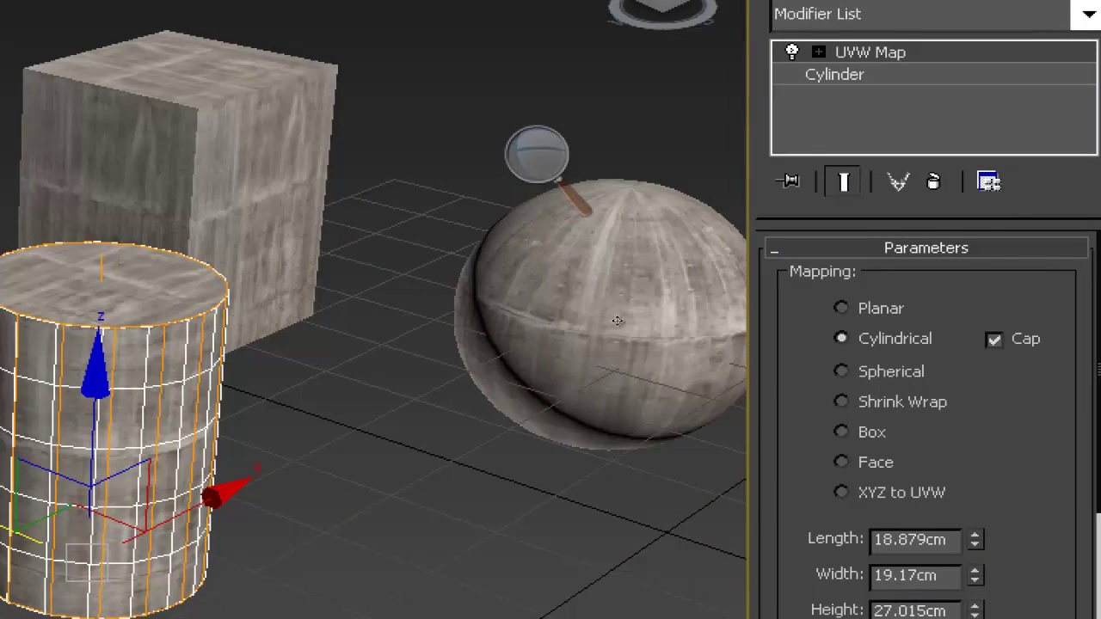
Step: Select the sphere and add a UVW Map modifier to it
click(258, 129)
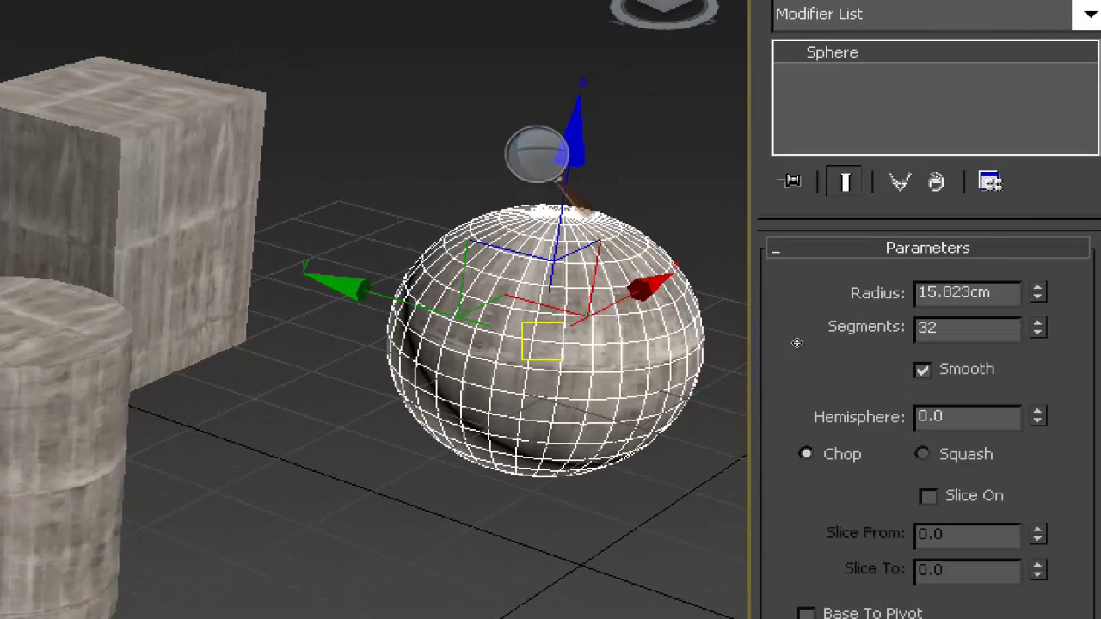
alt+middle_drag(808, 335, 774, 276)
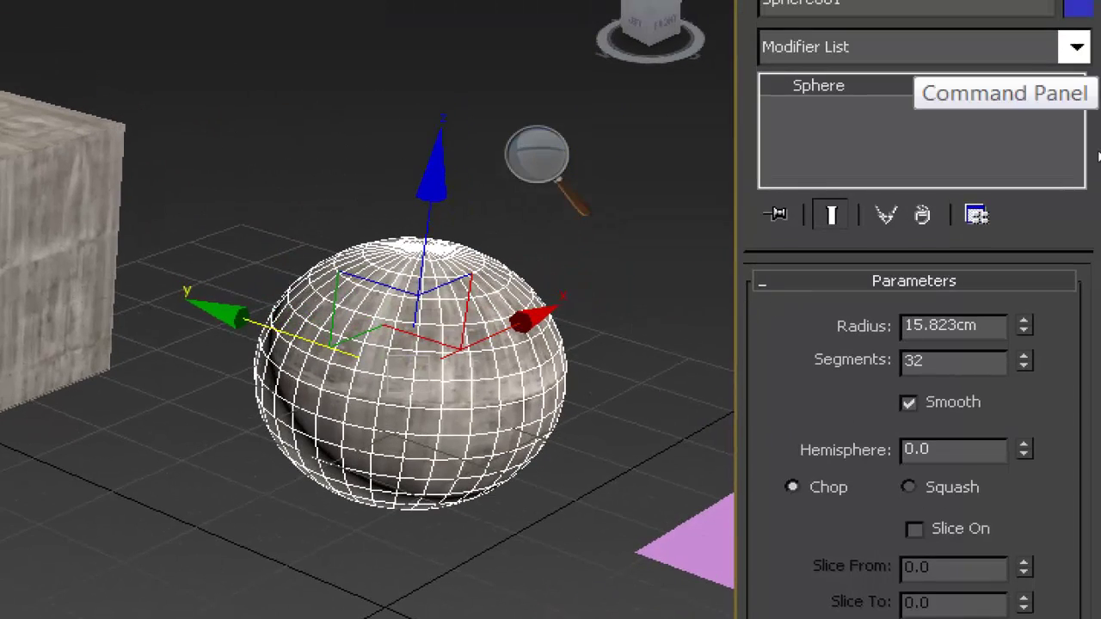
click(1089, 14)
scroll(995, 426, down, 3)
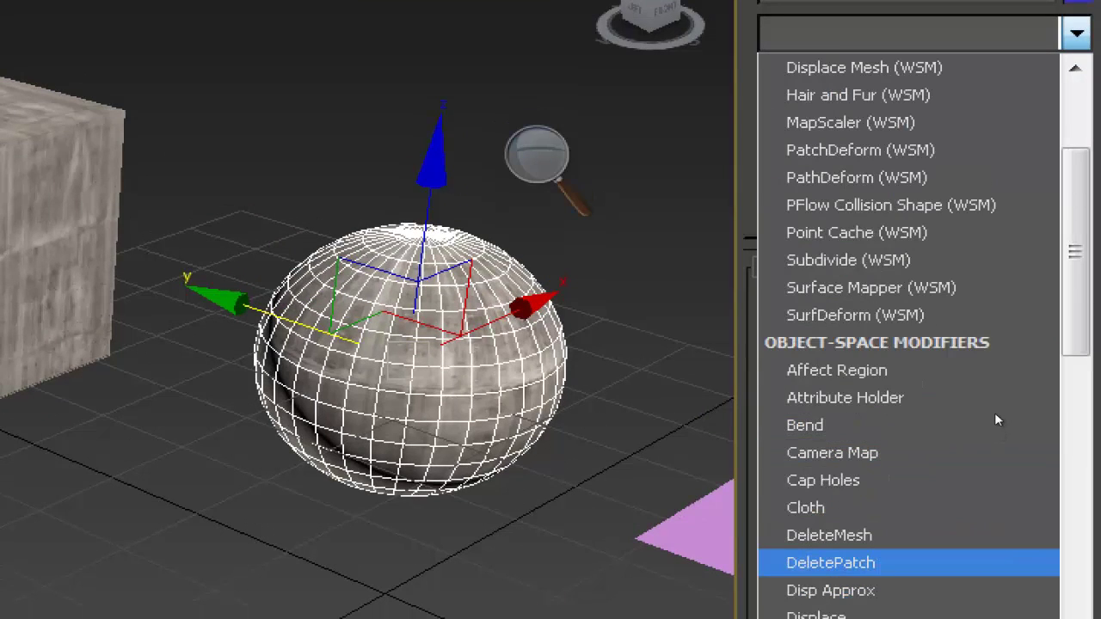
key(u)
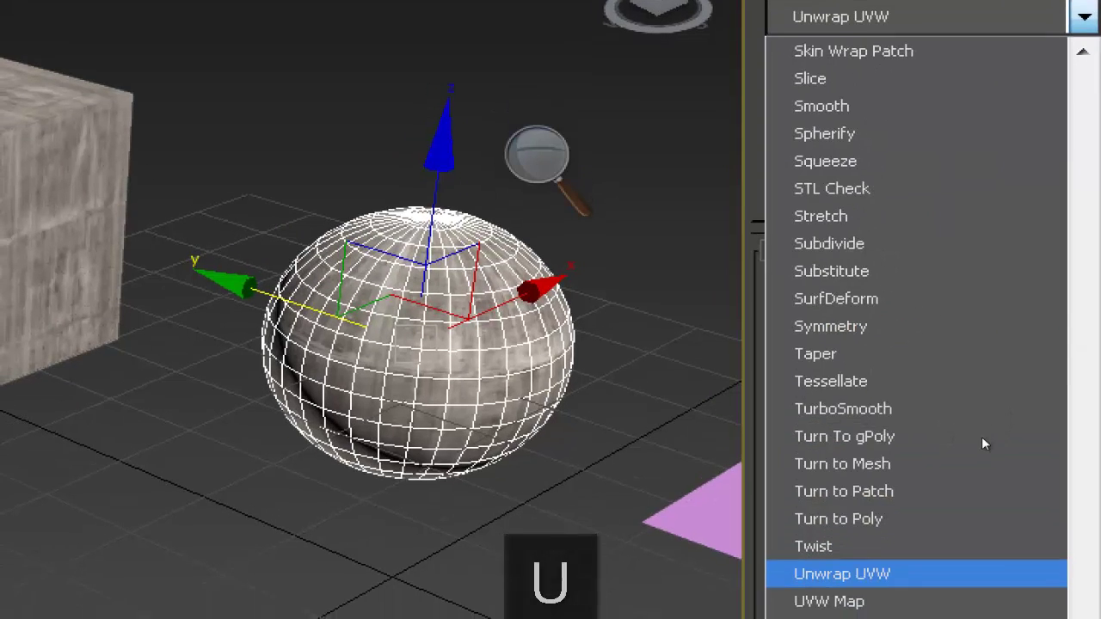
key(u)
key(u)
key(u)
key(Return)
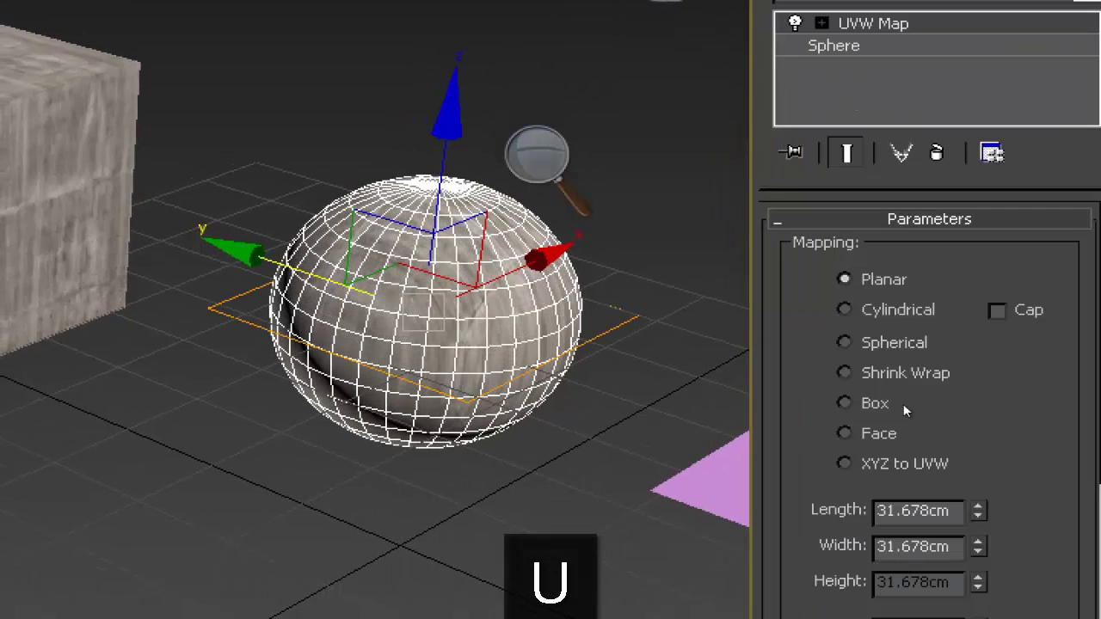
Step: Set the sphere's UVW mapping to Cylindrical with Cap enabled and inspect how the concrete texture wraps it
click(974, 314)
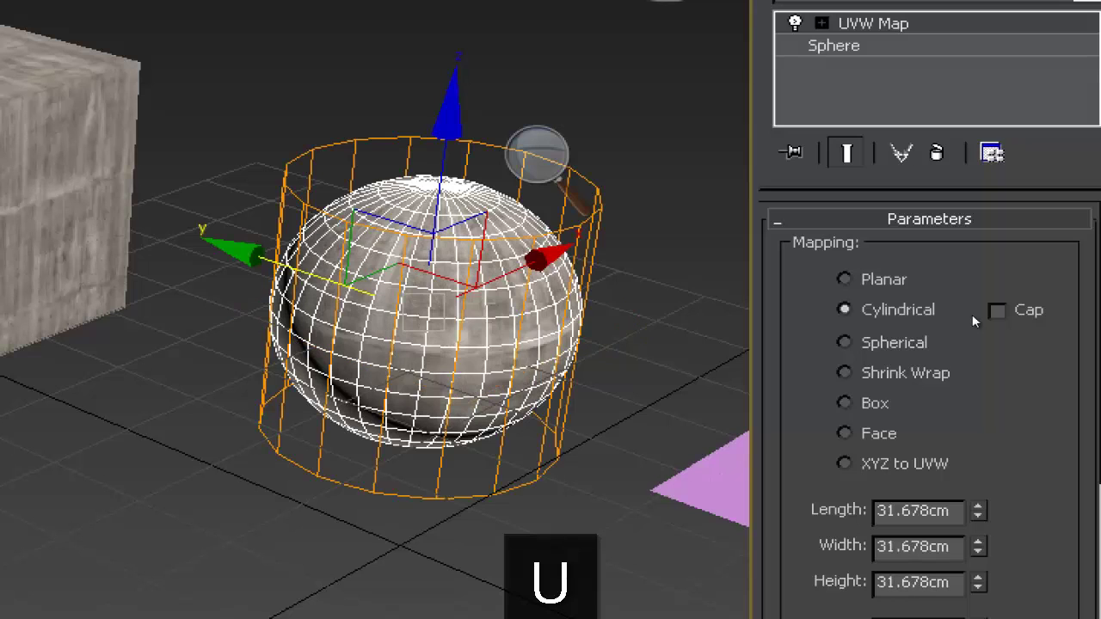
click(1042, 313)
click(771, 300)
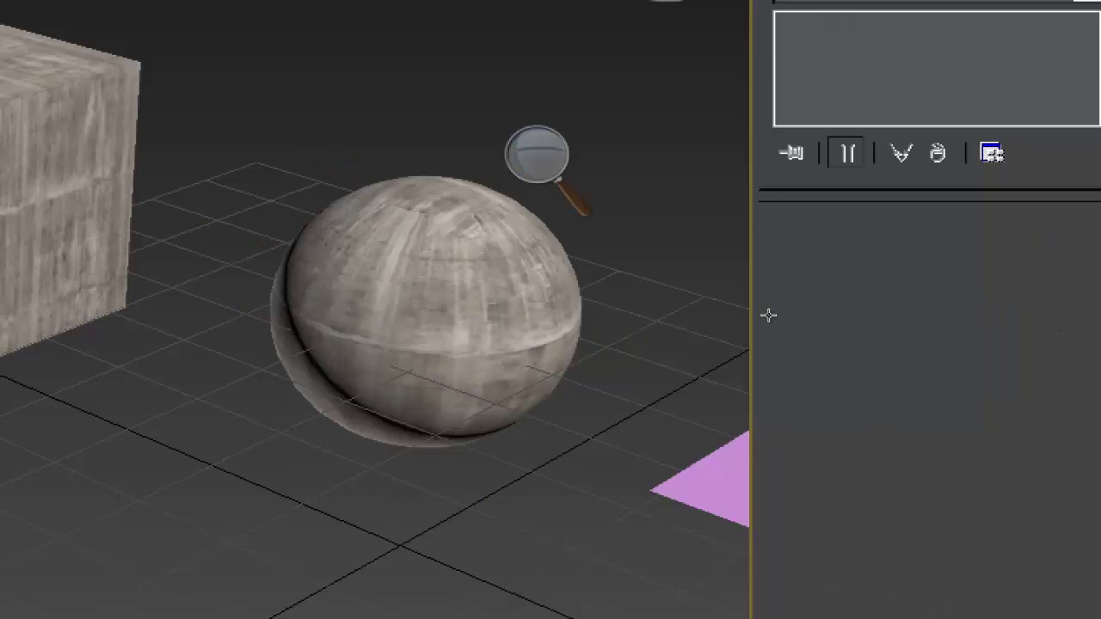
alt+middle_drag(767, 324, 710, 281)
scroll(710, 344, down, 5)
key(ctrl+z)
mouse_move(730, 328)
alt+middle_down()
mouse_move(751, 327)
mouse_move(745, 316)
alt+middle_up()
Step: Select the box, return the screen magnification to normal and frame the box in the viewport
click(596, 281)
middle_drag(632, 293, 815, 356)
alt+middle_drag(815, 356, 800, 325)
middle_drag(800, 325, 726, 337)
key(super+minus)
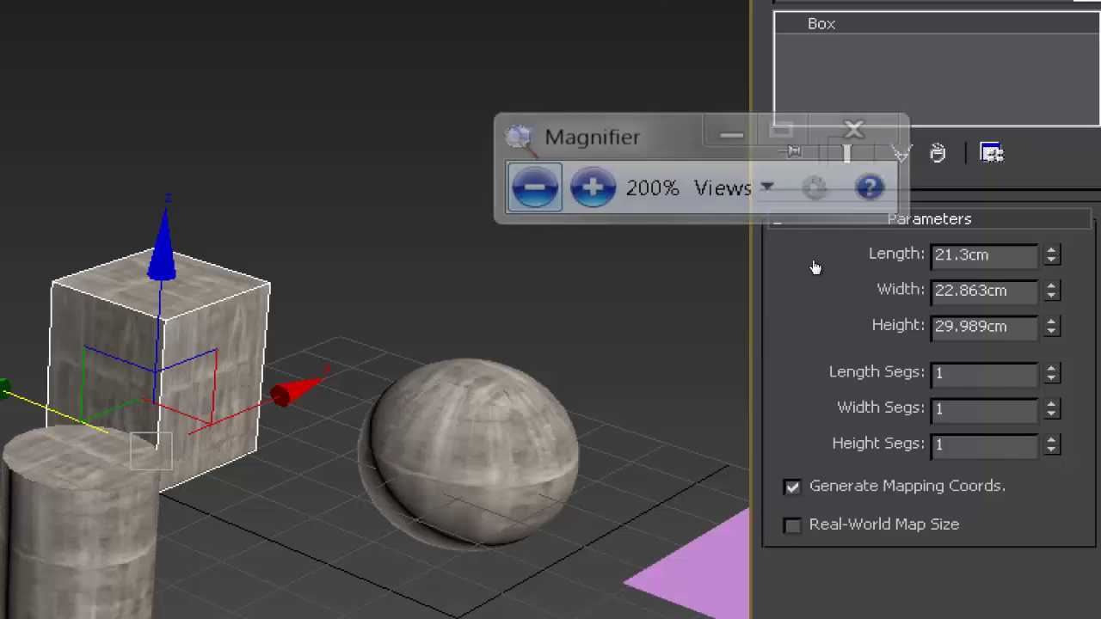
scroll(529, 322, up, 4)
middle_drag(656, 327, 477, 277)
scroll(529, 321, up, 2)
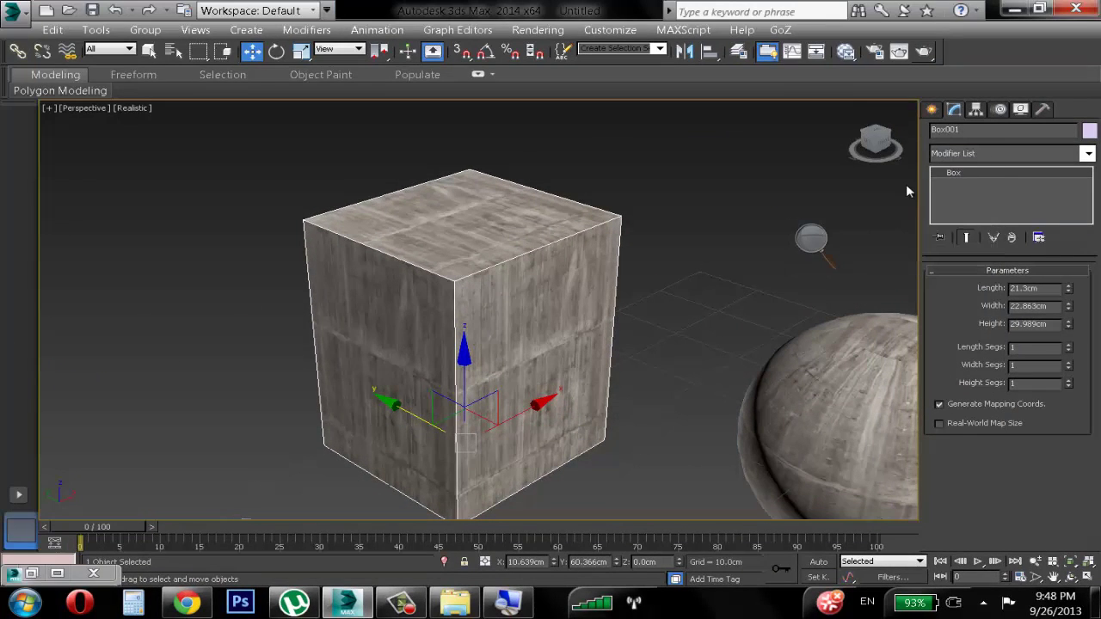
Step: Add a UVW Map modifier to the box and set its mapping type to Box
click(1088, 153)
scroll(1006, 370, down, 15)
scroll(1019, 473, down, 5)
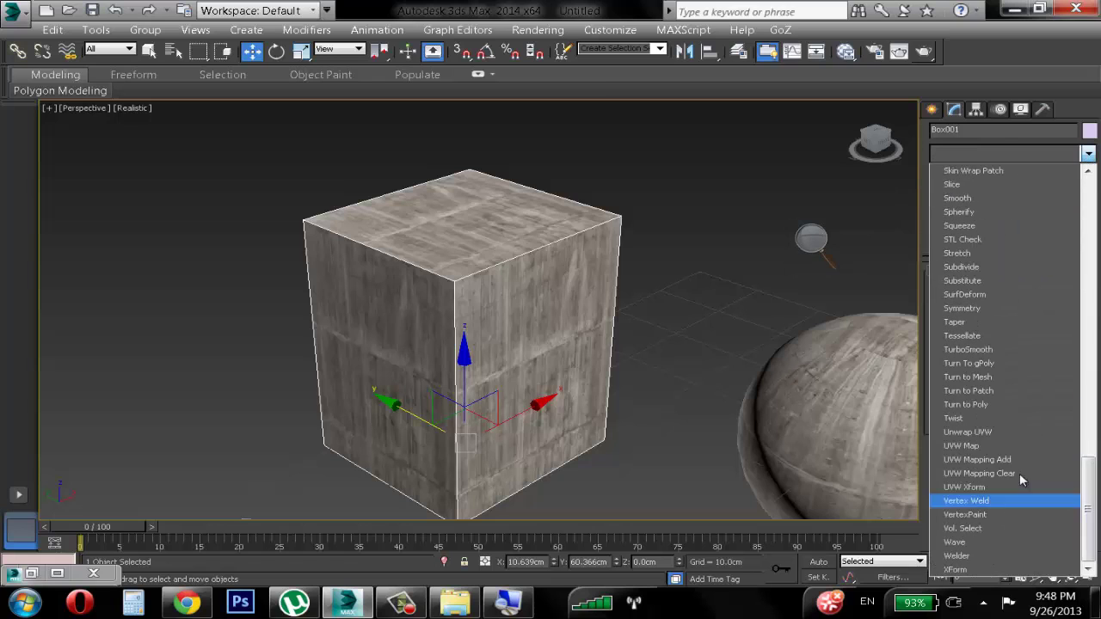
click(974, 449)
click(965, 362)
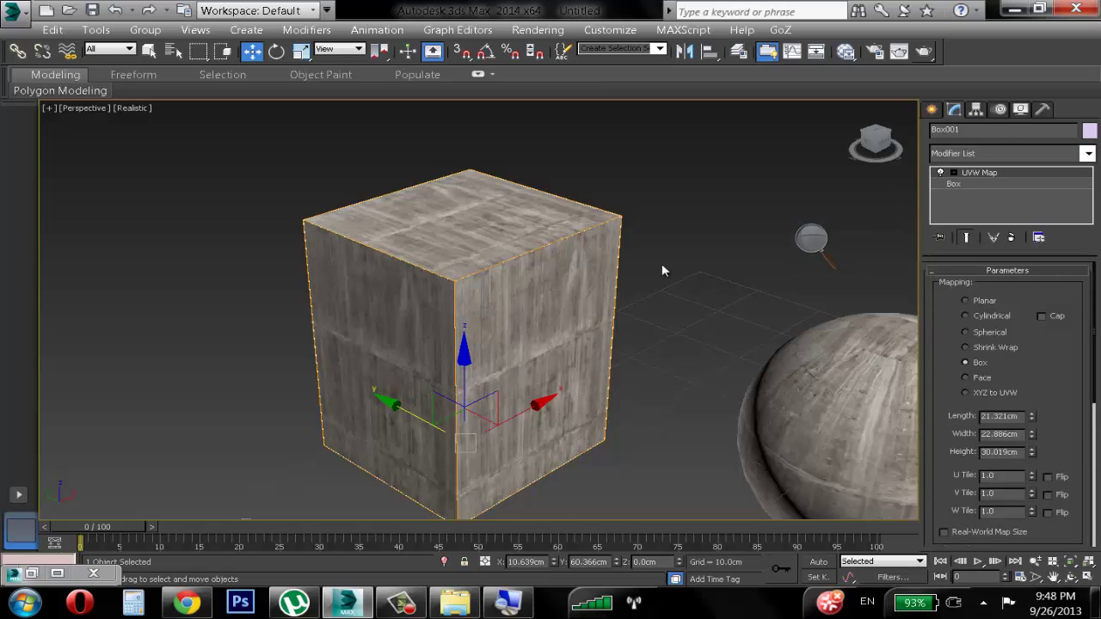
middle_drag(585, 260, 578, 260)
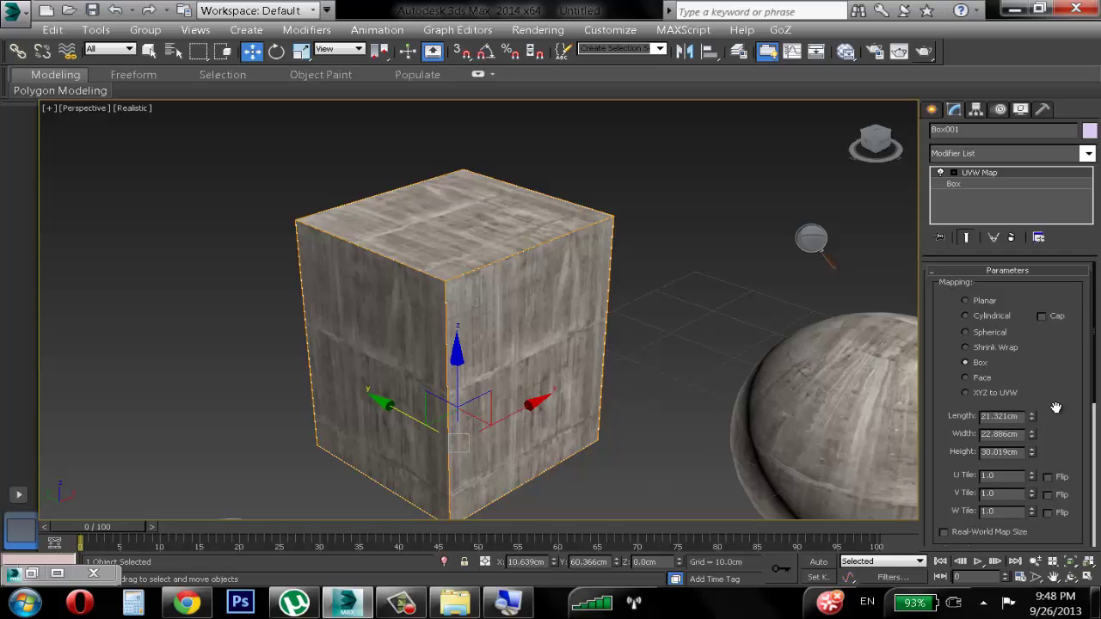
Step: Magnify the box and its UVW Map size and tiling settings, and turn off Real-World Map Size
drag(1055, 406, 1047, 338)
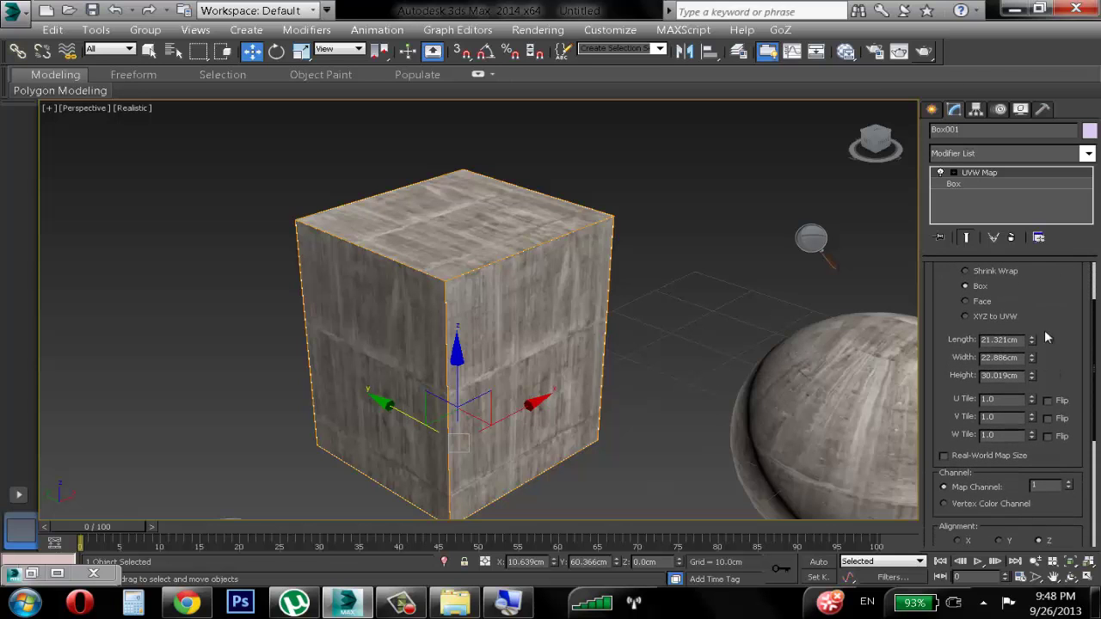
click(811, 239)
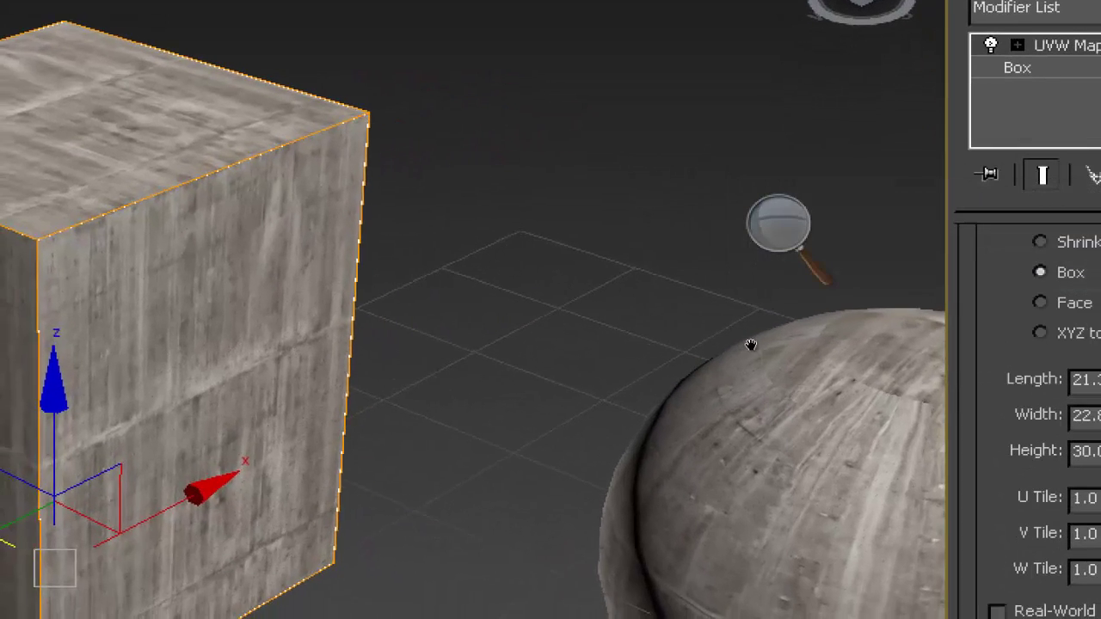
key(z)
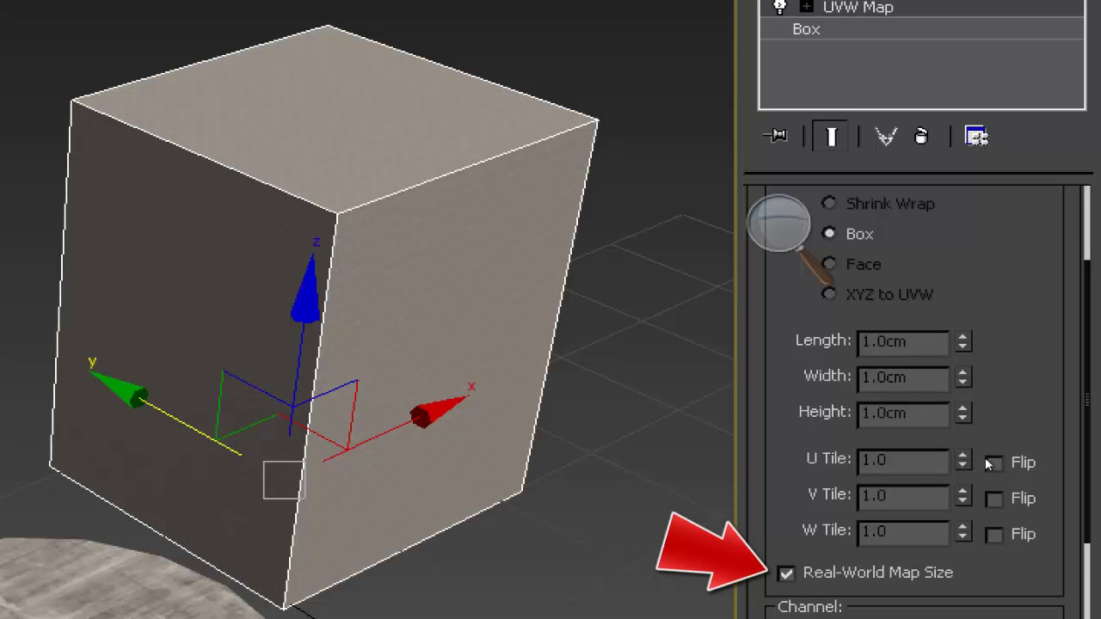
click(786, 574)
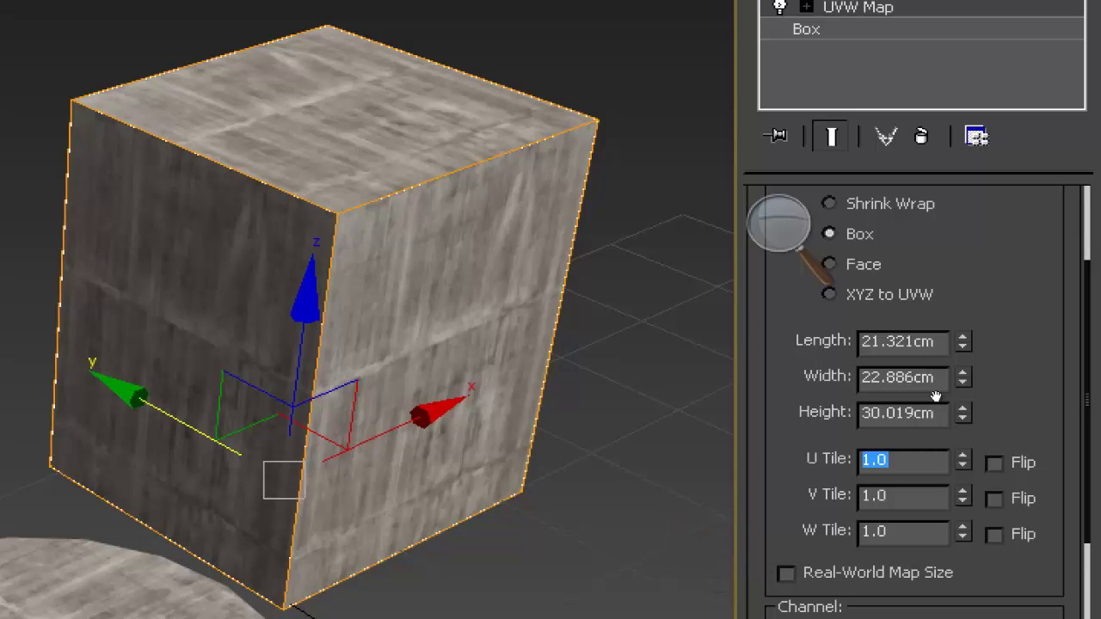
Step: Set the box's U, V and W Tile values to 3.0 and inspect the repeated texture on its faces
key(Tab)
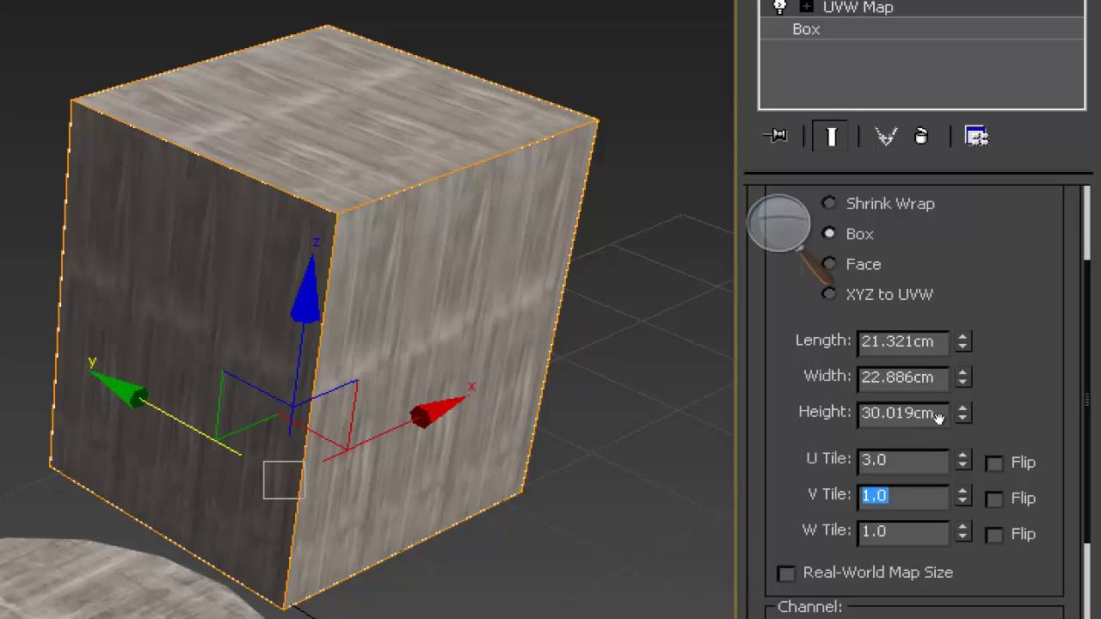
key(Tab)
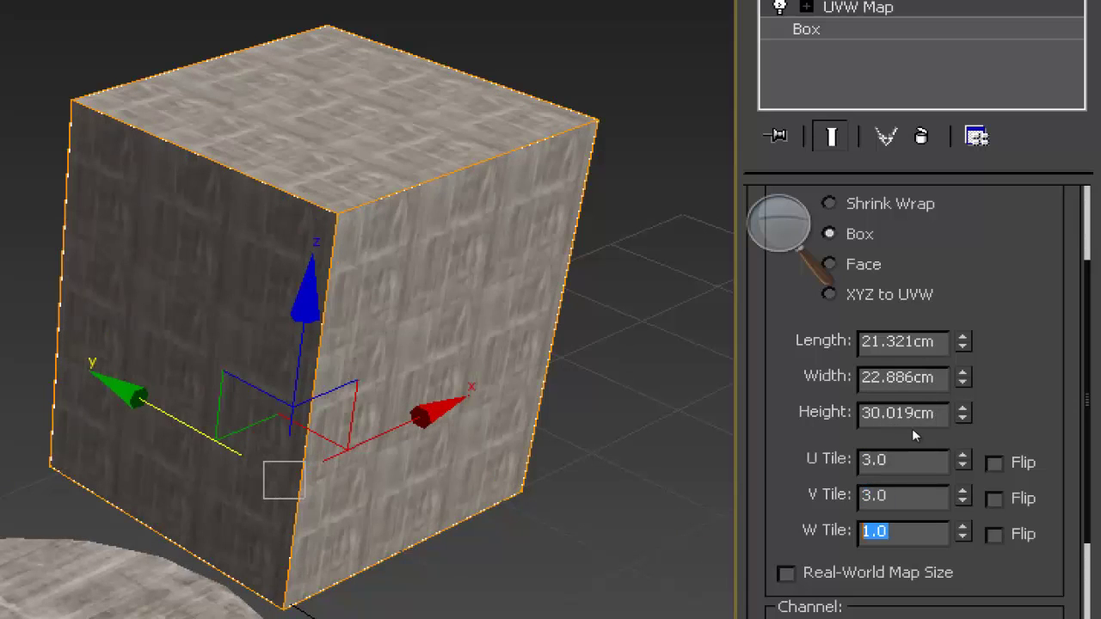
text(3)
alt+middle_drag(744, 324, 663, 253)
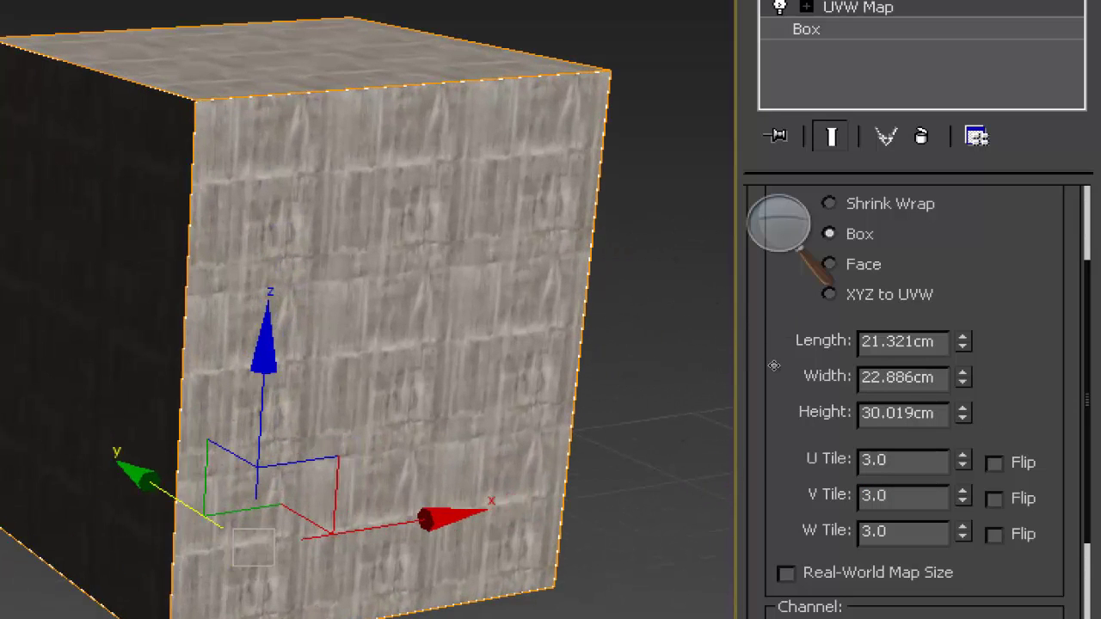
Step: Try uneven texture tiling on the box with U Tile 1.91, V Tile 2.34 and W Tile 2.68
drag(1038, 407, 1031, 438)
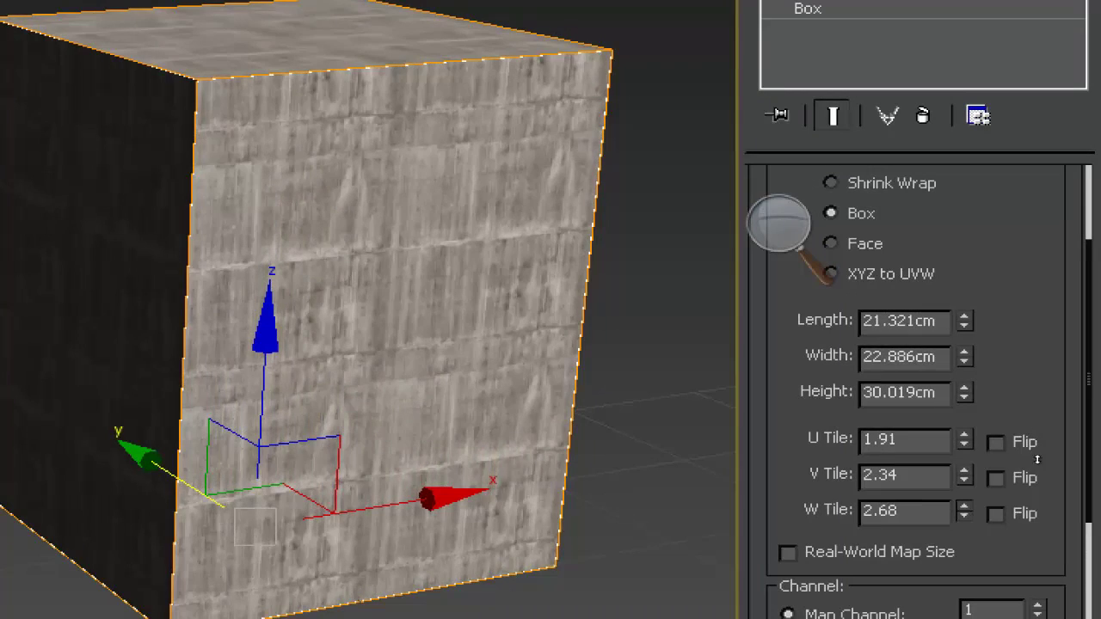
scroll(653, 335, down, 10)
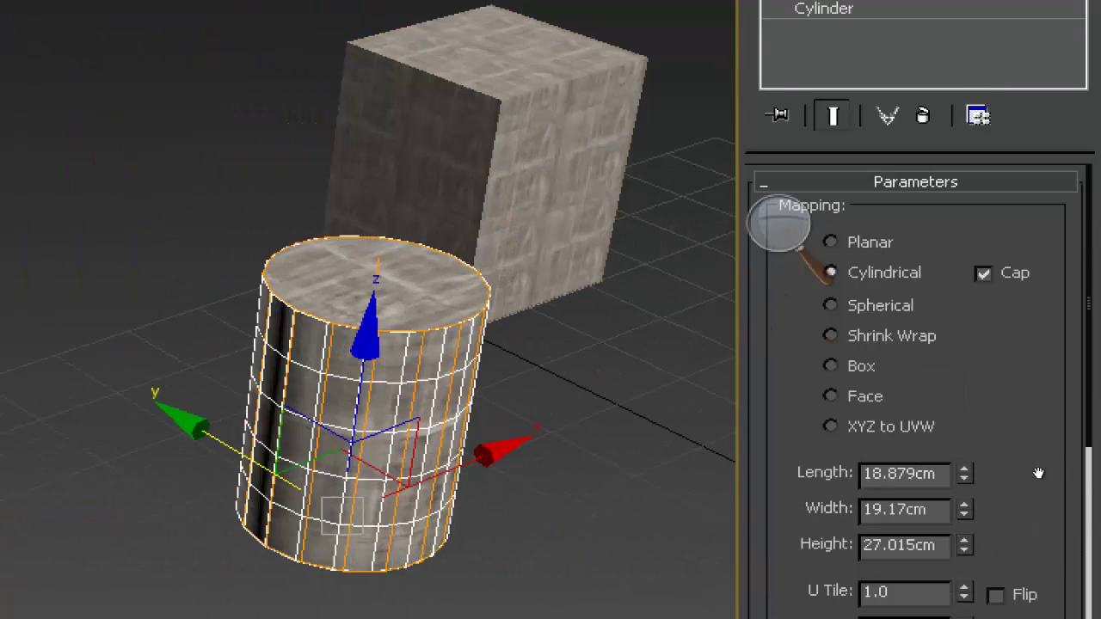
Step: Set the cylinder's texture tiling to U Tile 1.24, V Tile 1.73 and W Tile 2.09
drag(962, 492, 1028, 458)
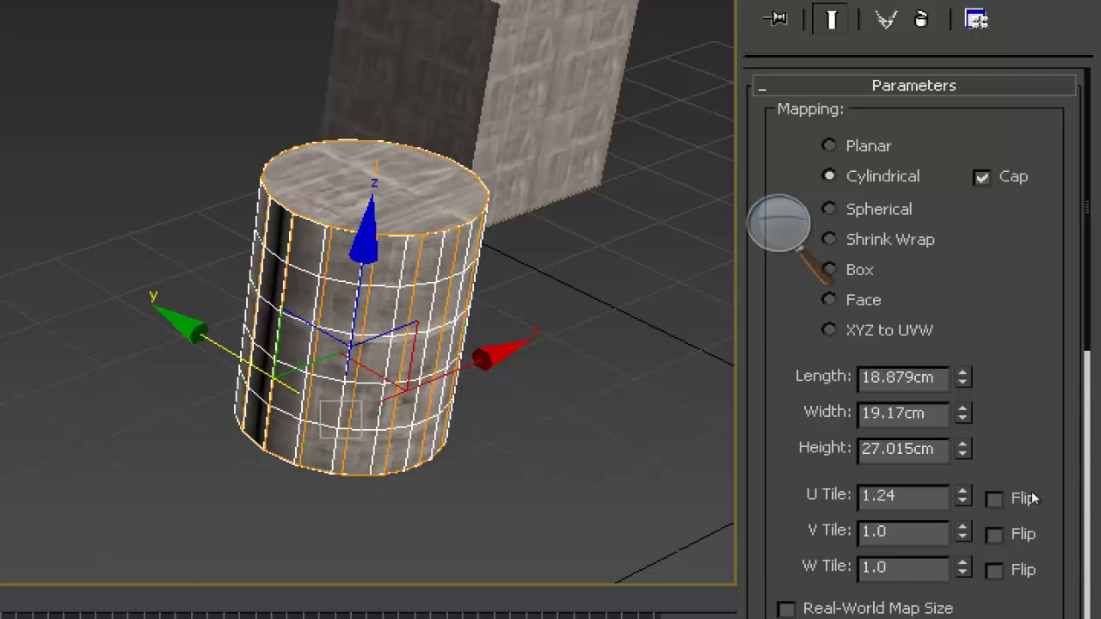
drag(1033, 531, 1037, 441)
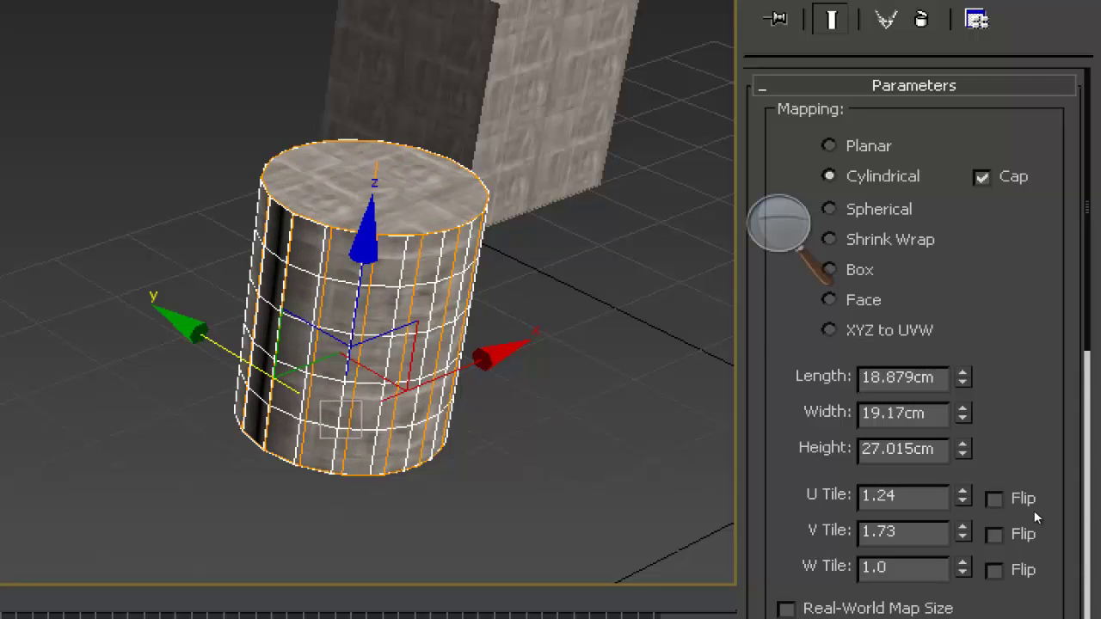
middle_drag(603, 412, 469, 435)
middle_drag(797, 310, 668, 350)
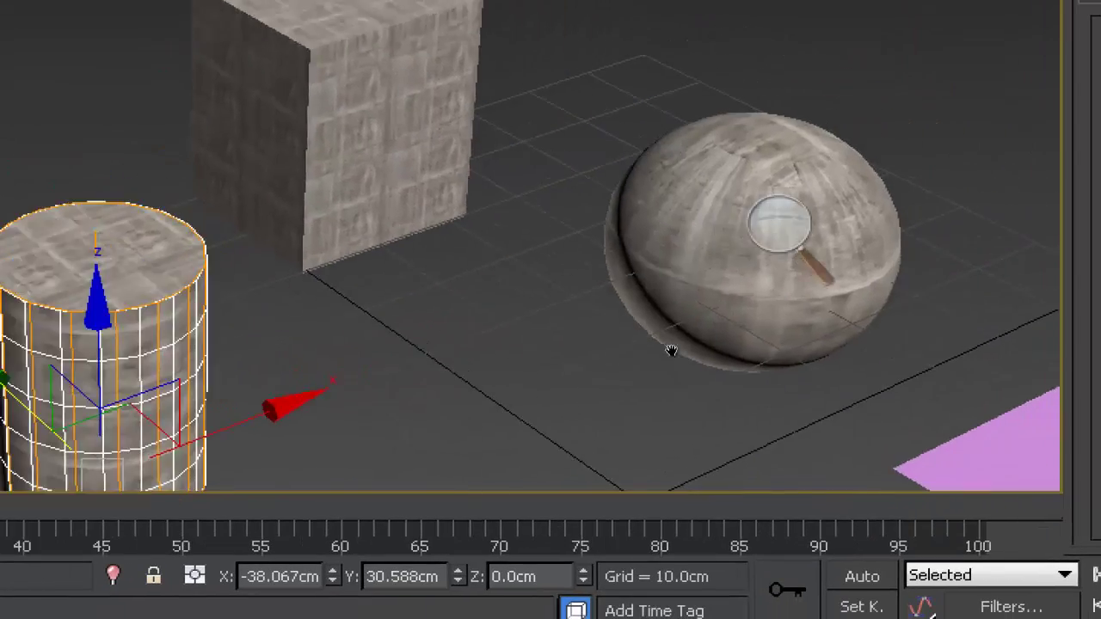
Step: Return the screen magnification to normal and look over the textured box, sphere and cylinder
scroll(668, 350, down, 5)
click(783, 398)
key(super+minus)
middle_drag(658, 396, 376, 299)
scroll(396, 321, up, 6)
scroll(395, 314, down, 8)
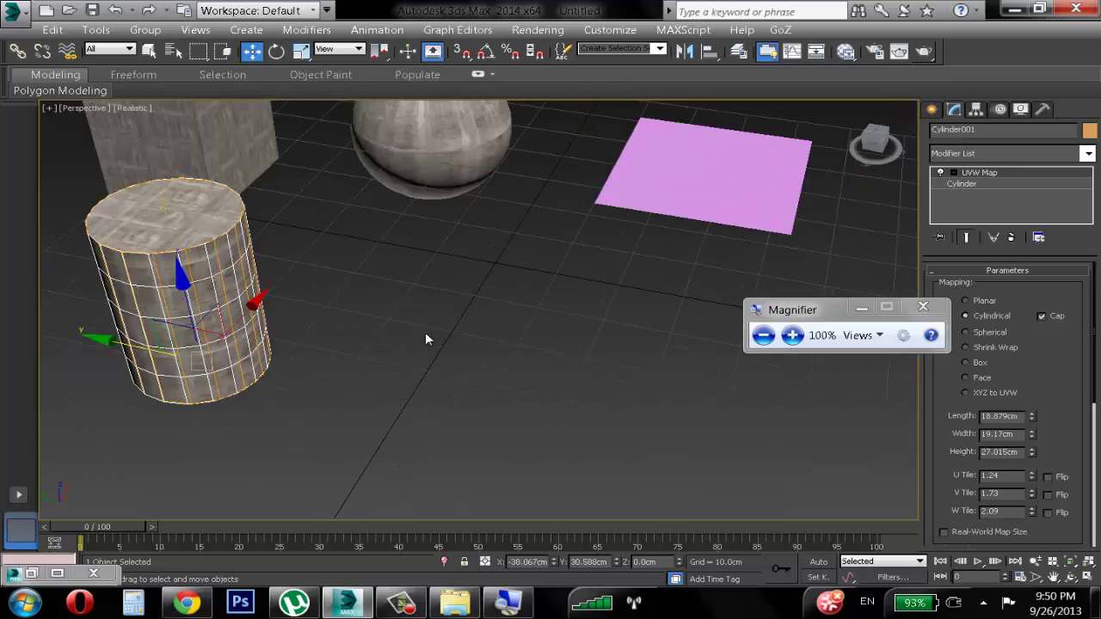
alt+middle_drag(430, 386, 386, 327)
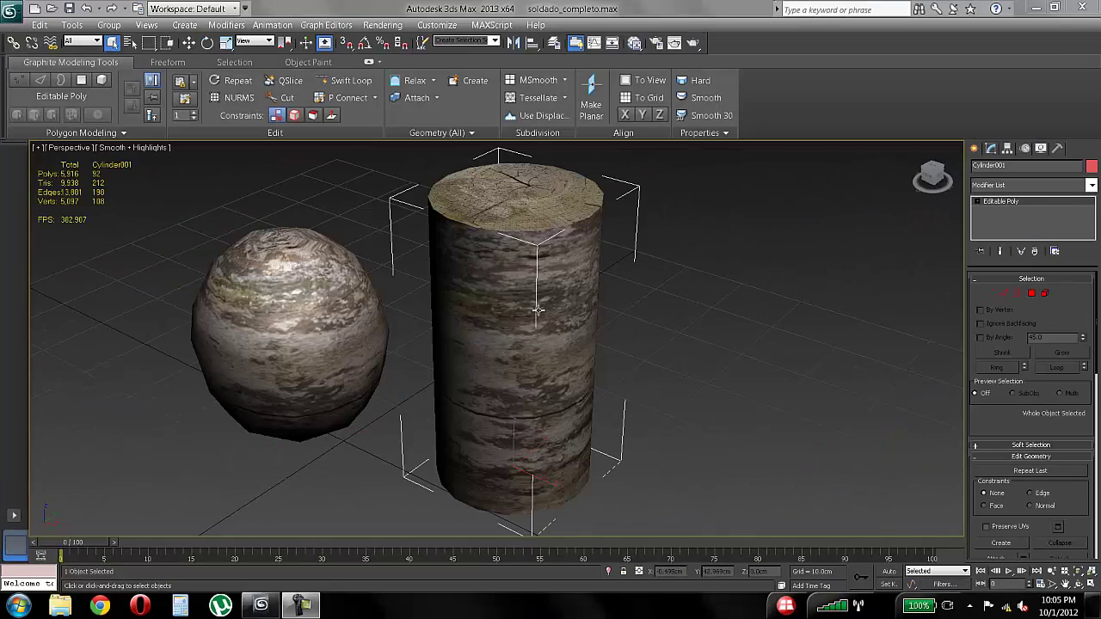
Step: Display edged faces on the bark-textured log and sphere in the perspective view
alt+middle_drag(551, 313, 540, 333)
key(F4)
scroll(533, 312, up, 5)
scroll(536, 314, down, 3)
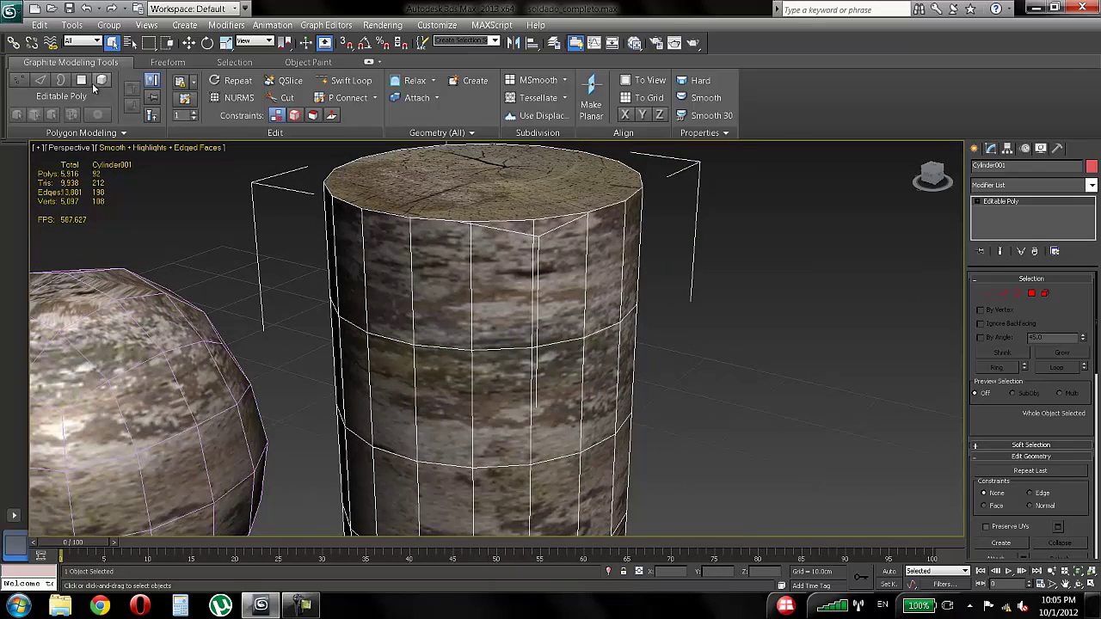
Step: Extrude one polygon on the log's upper side outward into a three-segment branch
click(82, 81)
scroll(528, 344, down, 4)
scroll(508, 342, up, 2)
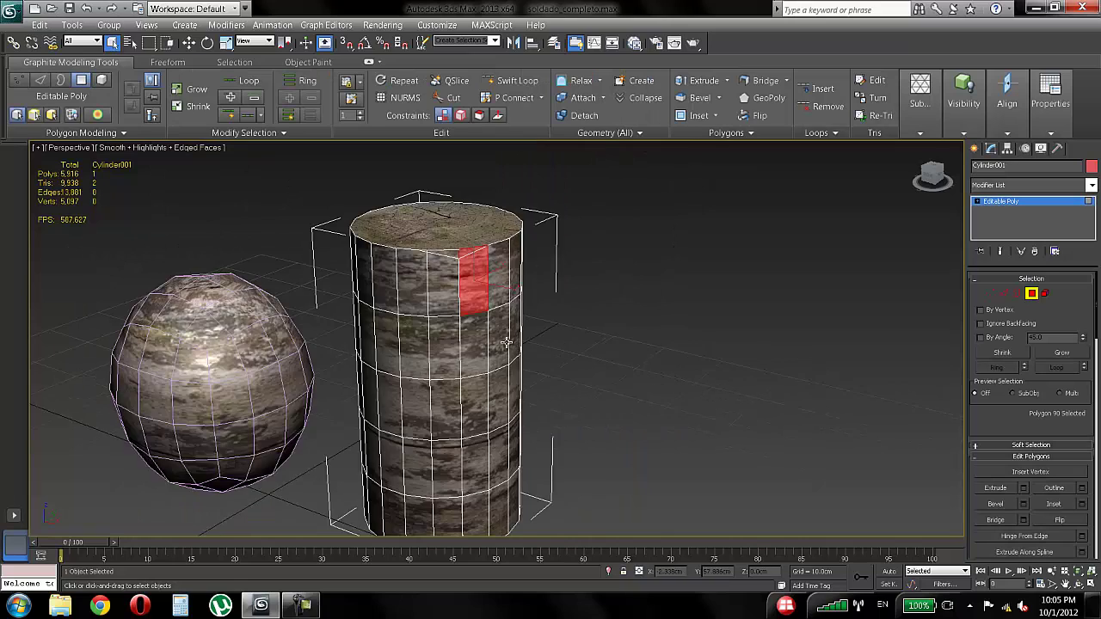
alt+middle_drag(506, 342, 494, 337)
click(525, 340)
alt+middle_drag(562, 370, 540, 333)
drag(528, 324, 627, 277)
alt+middle_drag(628, 276, 631, 285)
drag(620, 314, 776, 295)
alt+middle_drag(777, 295, 740, 283)
Step: Taper the branch by scaling down its end polygon and its vertex rings
key(r)
drag(757, 360, 741, 385)
alt+middle_drag(661, 326, 669, 294)
key(1)
alt+middle_drag(698, 395, 711, 382)
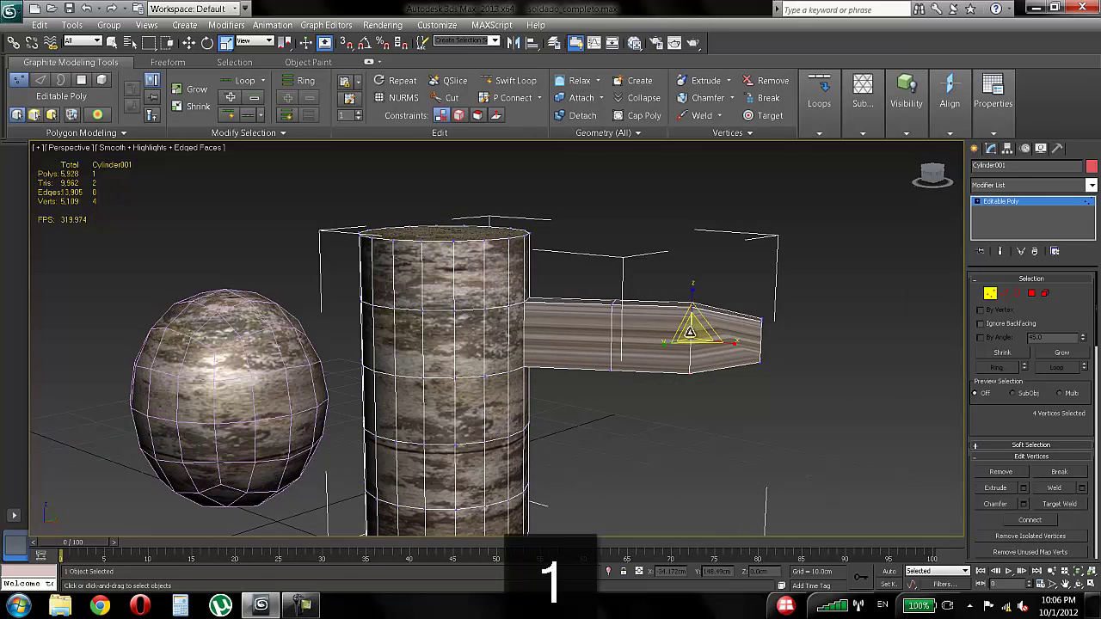
drag(689, 331, 683, 277)
drag(704, 334, 696, 340)
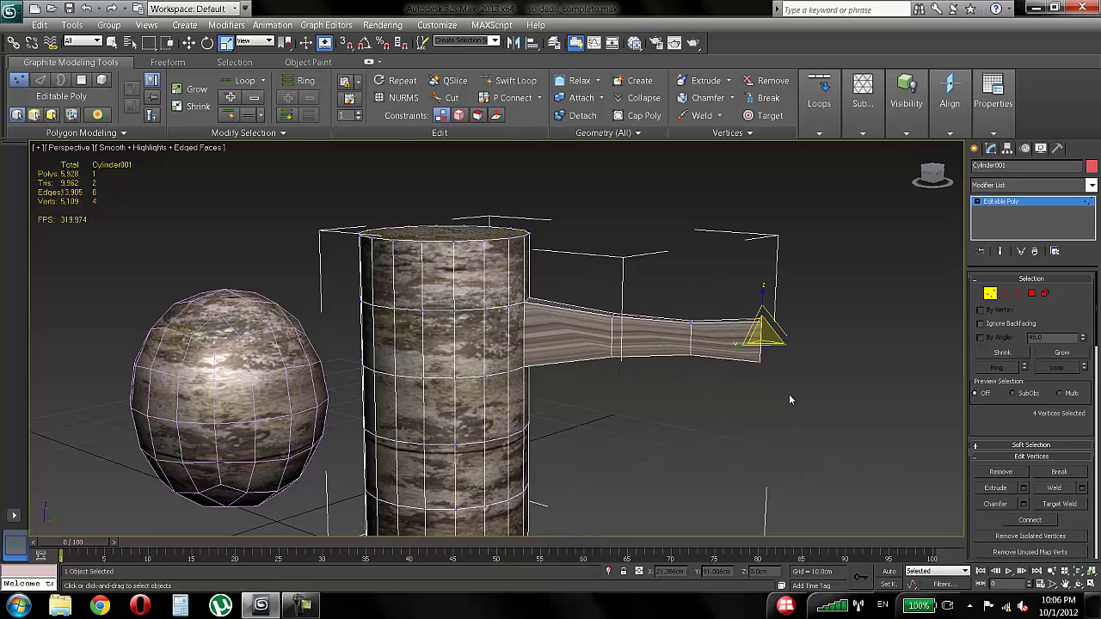
drag(762, 335, 764, 350)
alt+middle_drag(727, 345, 720, 347)
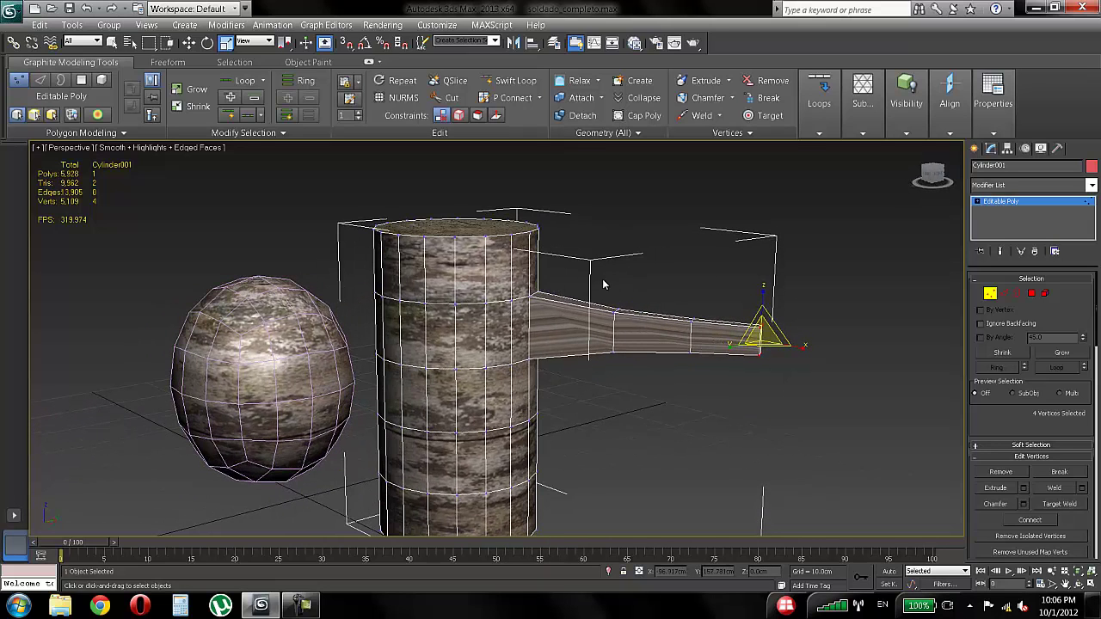
Step: Rotate the branch's outer vertices upward and raise the tip vertices to bend the branch
drag(595, 280, 817, 441)
alt+middle_drag(701, 407, 714, 415)
key(e)
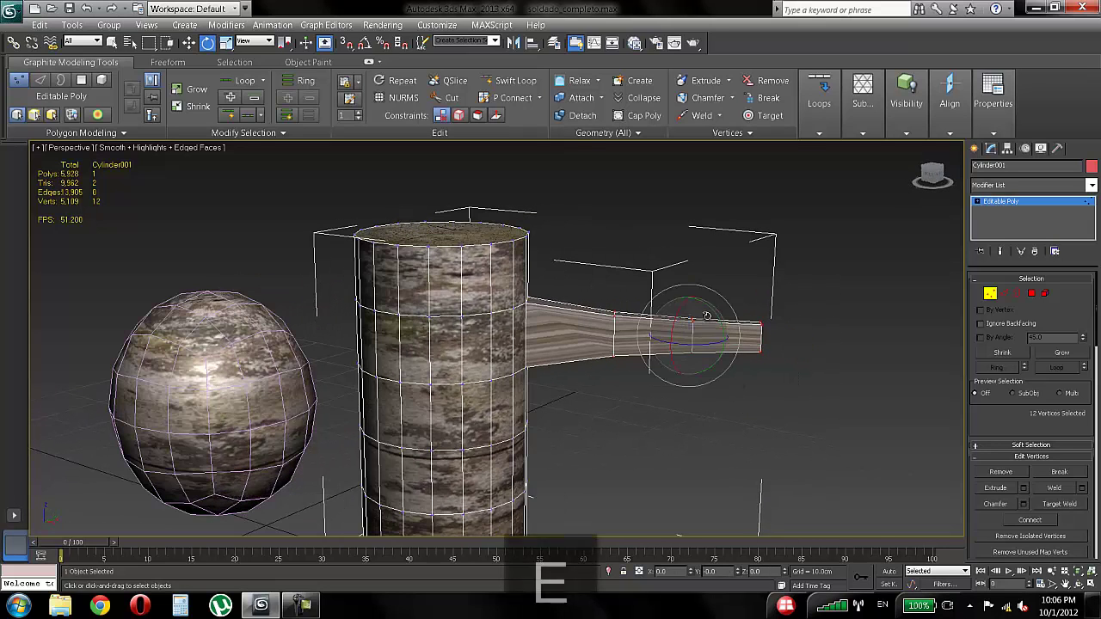
drag(695, 320, 692, 293)
key(w)
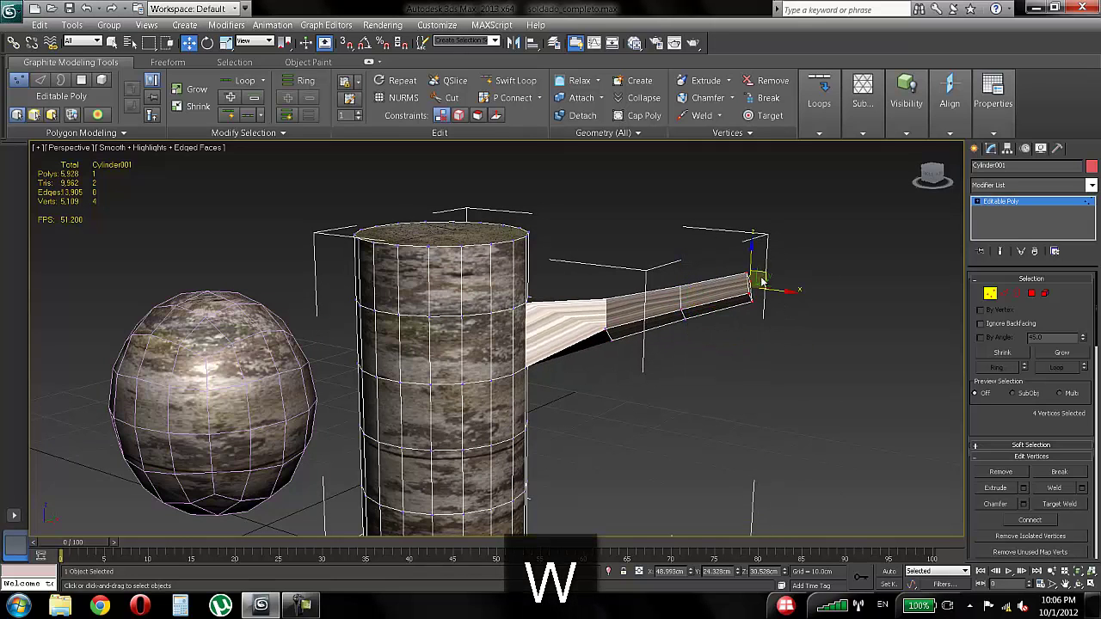
drag(761, 279, 760, 240)
alt+middle_drag(760, 241, 599, 318)
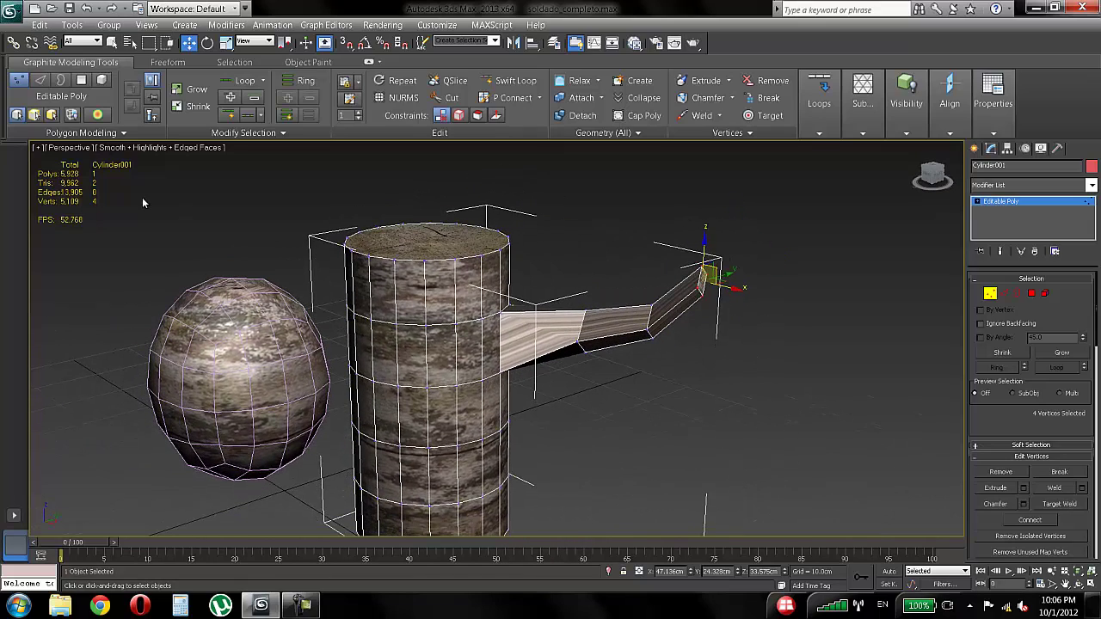
Step: Select all polygons of the branch and add a UVW Map modifier to that selection
key(4)
drag(556, 227, 877, 484)
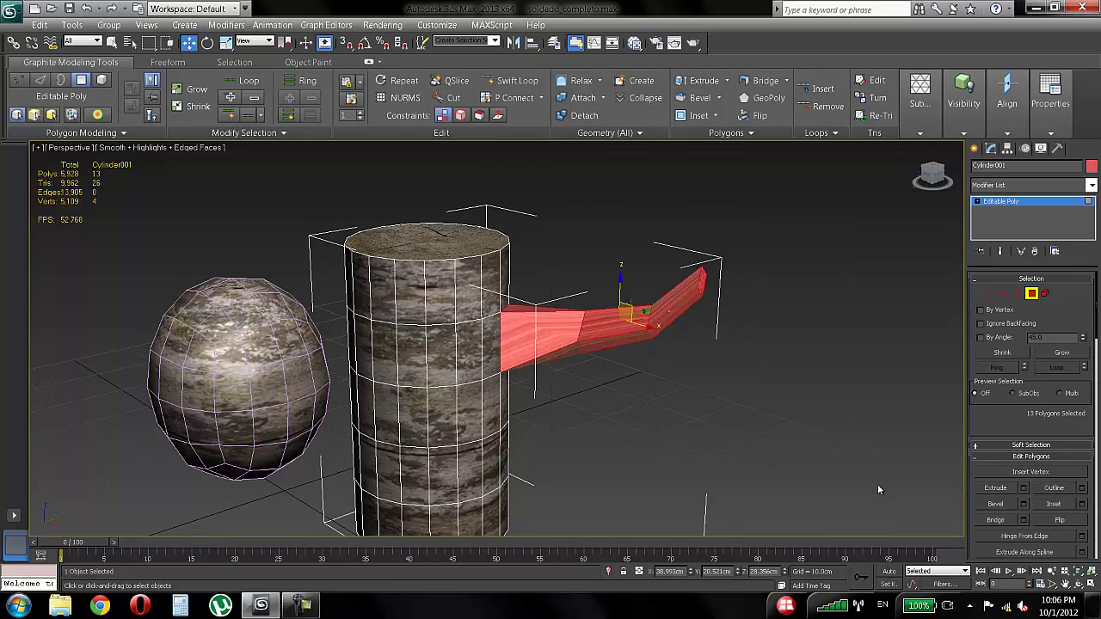
alt+middle_drag(877, 484, 699, 390)
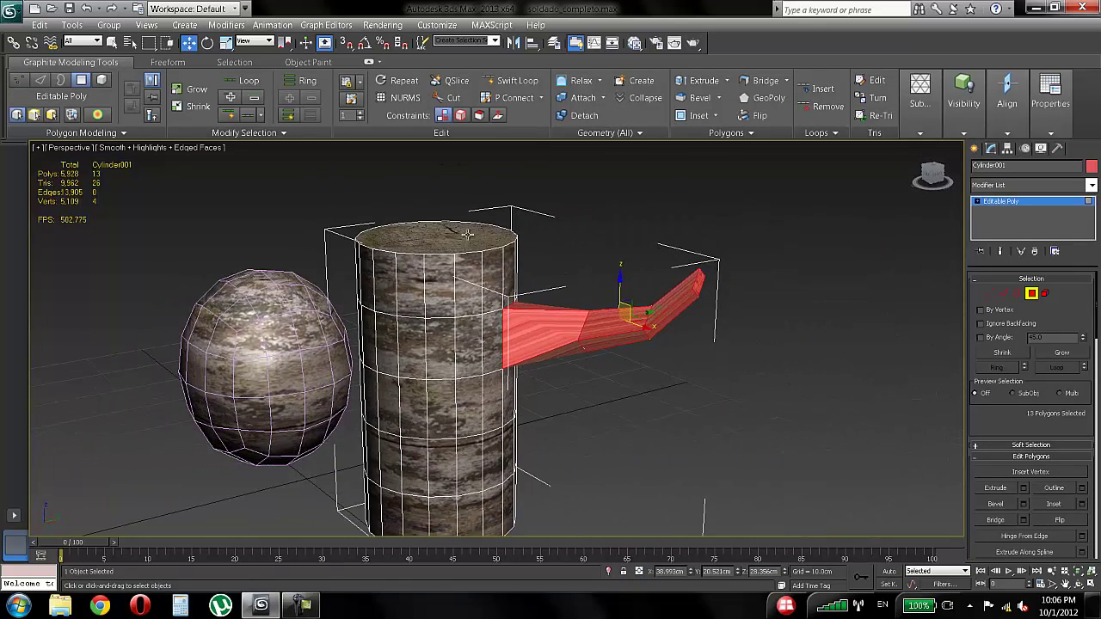
click(1090, 186)
scroll(1065, 516, down, 10)
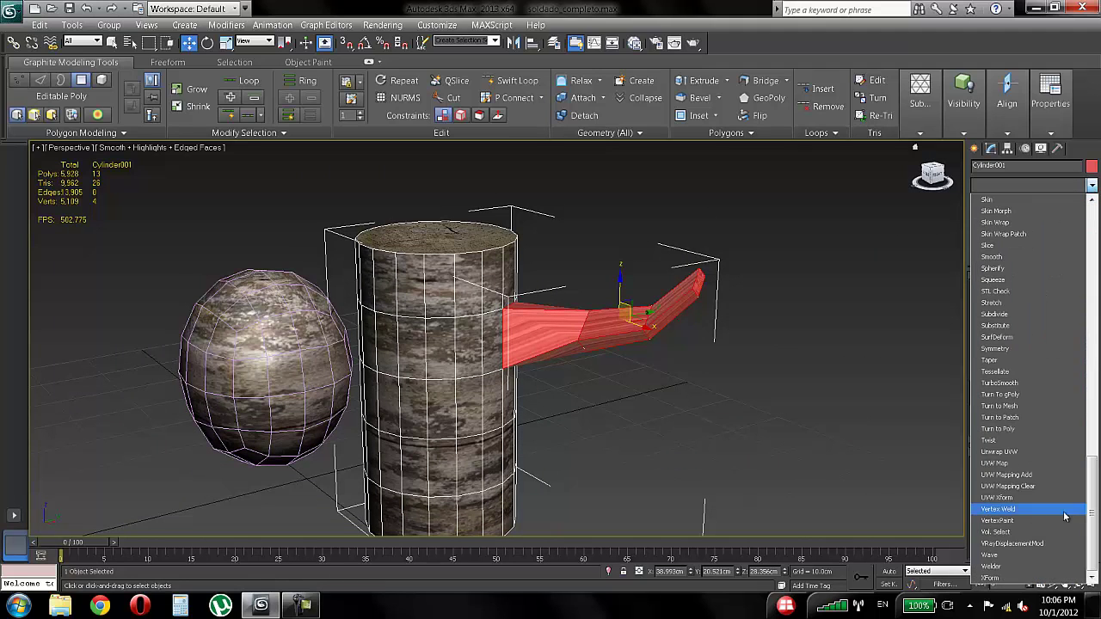
click(1015, 467)
alt+middle_drag(649, 376, 512, 298)
scroll(525, 302, up, 4)
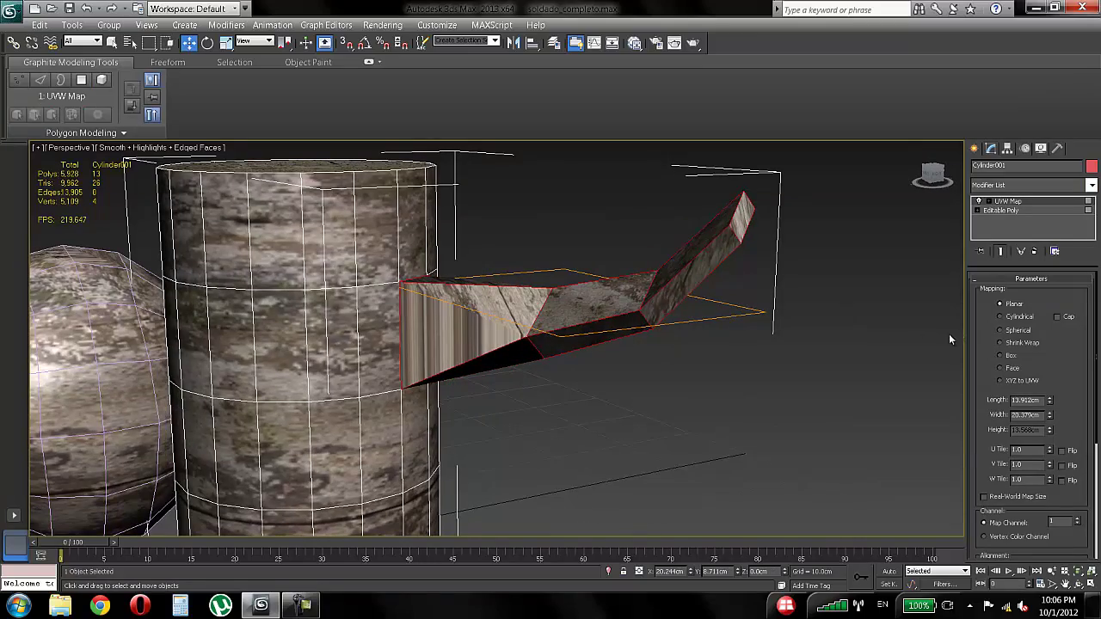
Step: Set the branch's mapping type to Cylindrical and rotate the mapping gizmo so its axis runs along the branch
click(1000, 317)
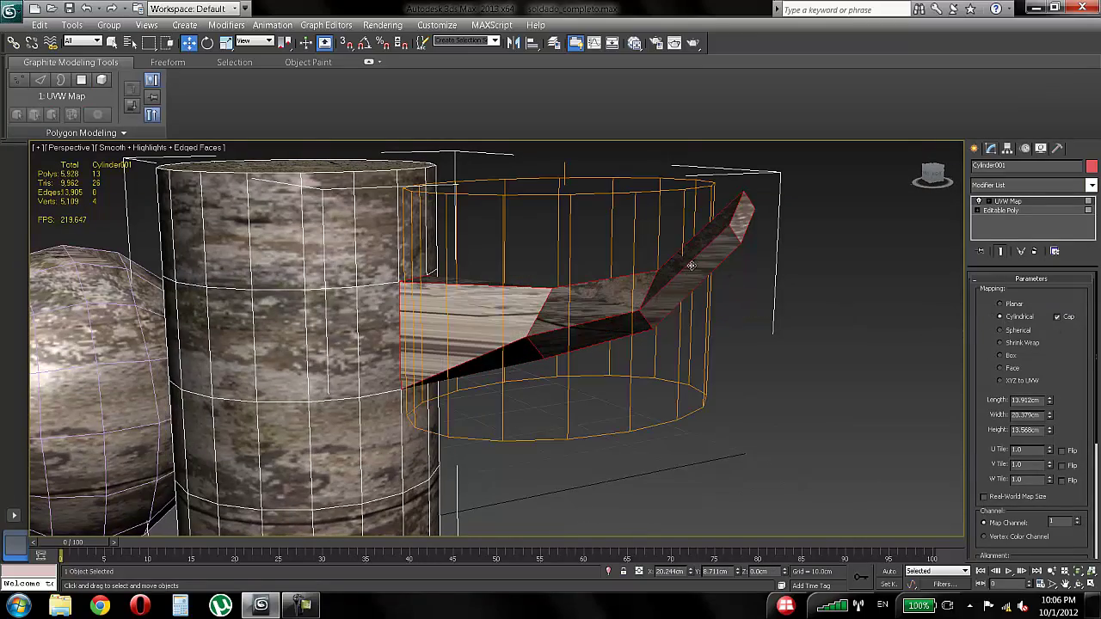
alt+middle_drag(690, 266, 481, 210)
alt+middle_drag(662, 250, 683, 295)
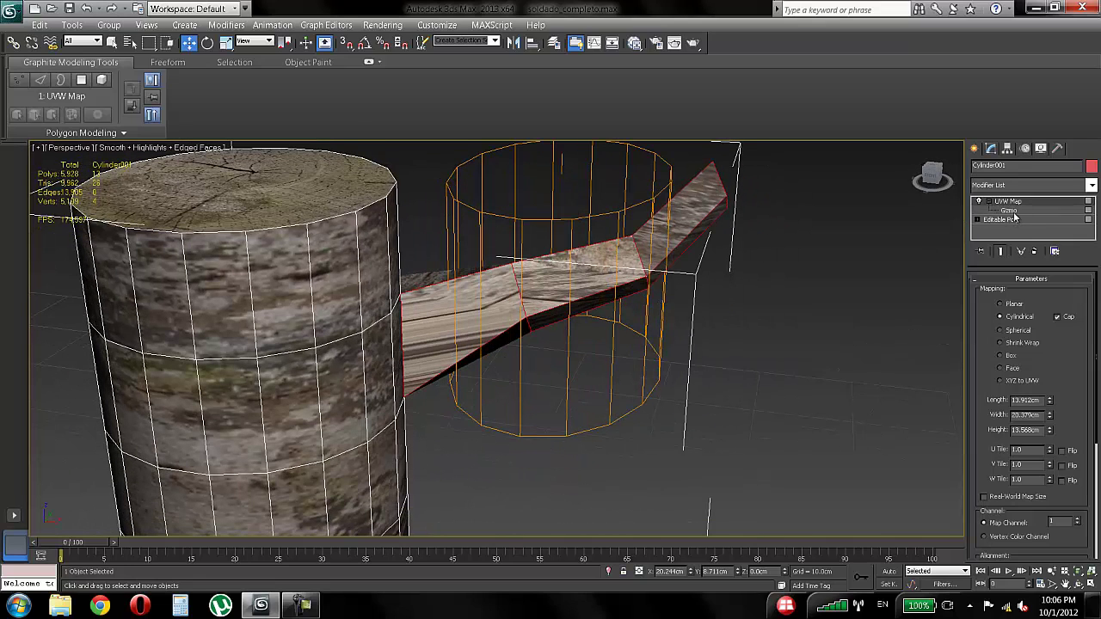
click(1009, 211)
mouse_move(565, 266)
alt+middle_down()
mouse_move(614, 238)
mouse_move(572, 250)
alt+middle_up()
key(e)
drag(571, 250, 608, 270)
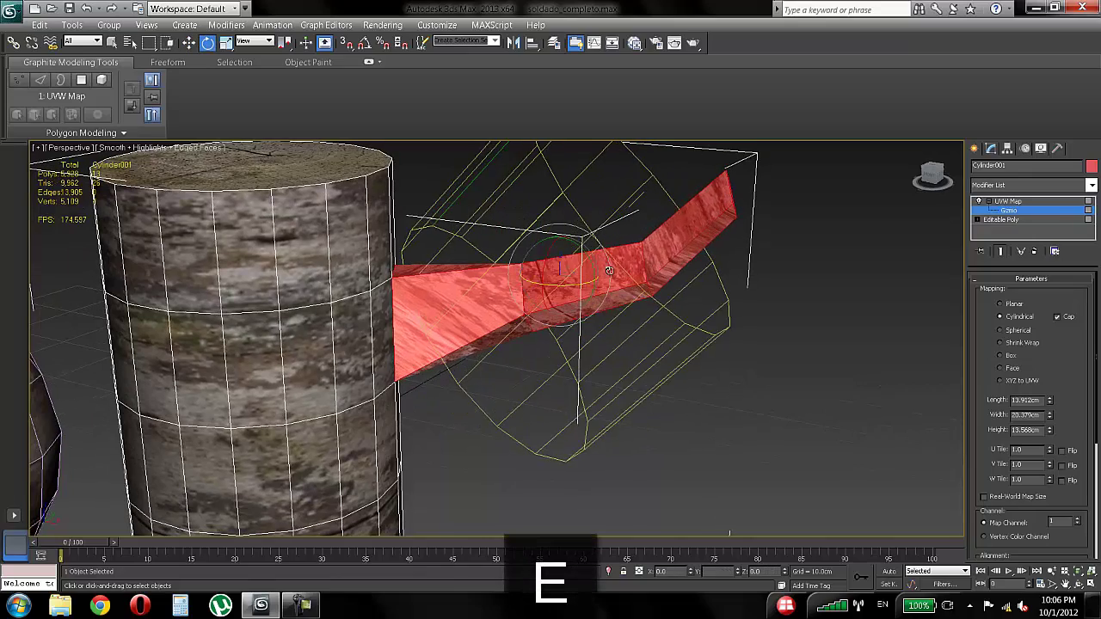
alt+middle_drag(578, 244, 583, 293)
drag(583, 293, 555, 279)
alt+middle_drag(554, 279, 750, 270)
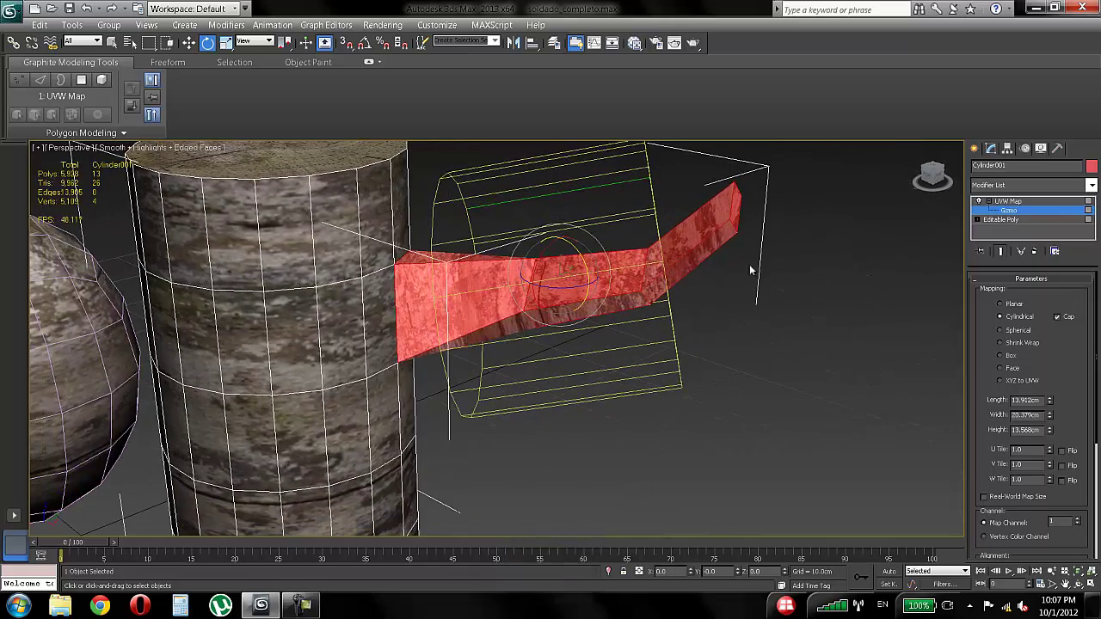
Step: Scale the mapping gizmo narrower around the branch using the Local reference coordinate system
key(r)
alt+middle_drag(592, 283, 543, 314)
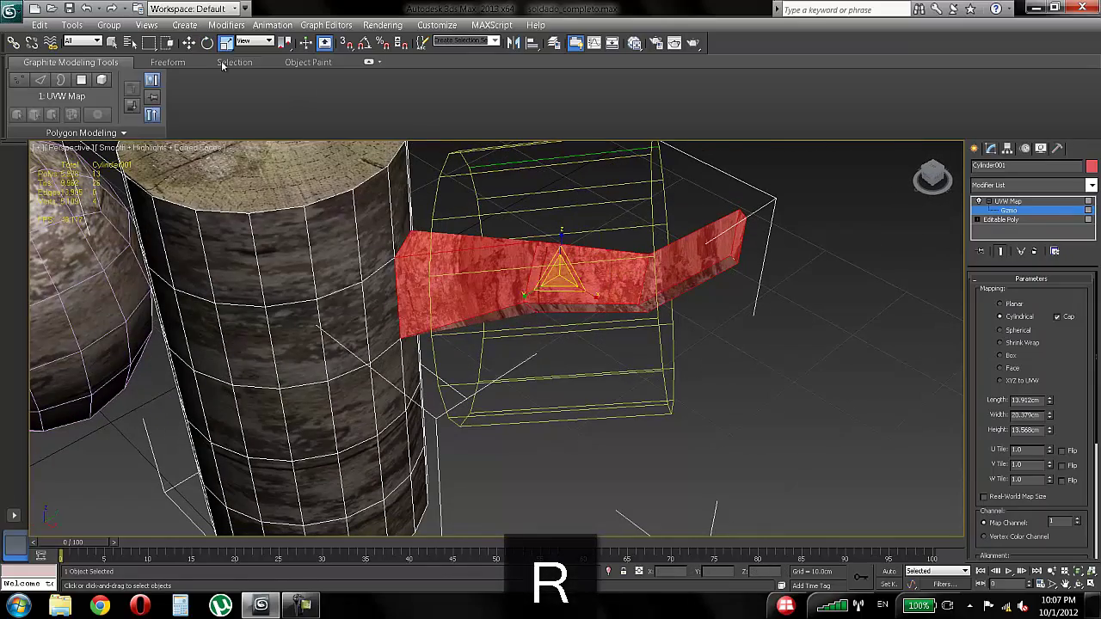
click(254, 42)
click(253, 81)
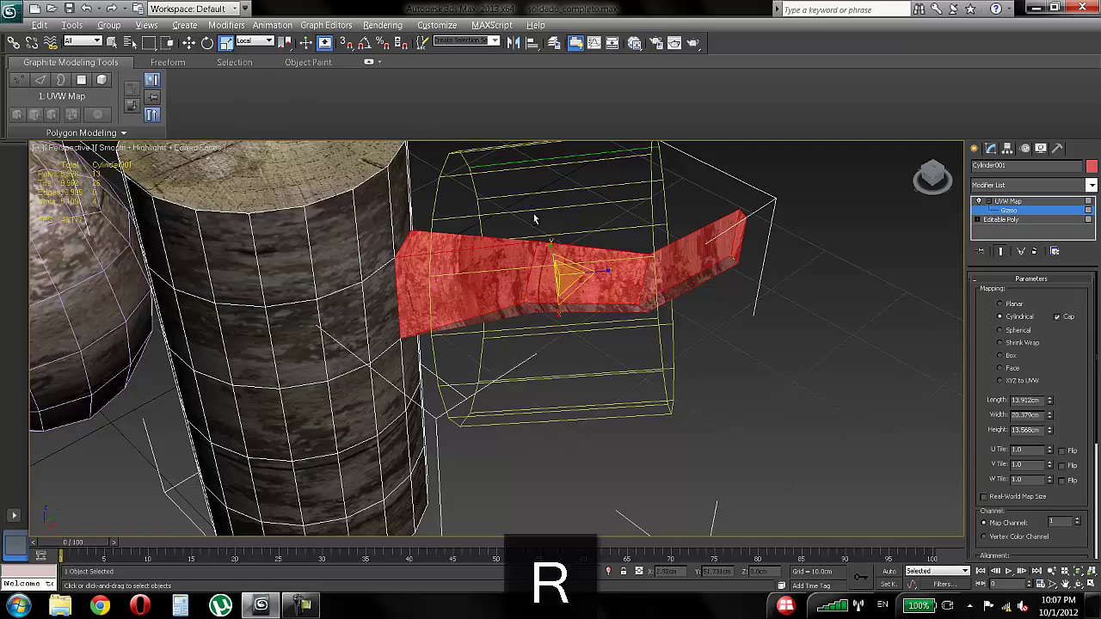
alt+middle_drag(536, 216, 592, 247)
Step: Rotate the mapping gizmo in Local coordinates to follow the branch's slope, and finish editing the gizmo
key(e)
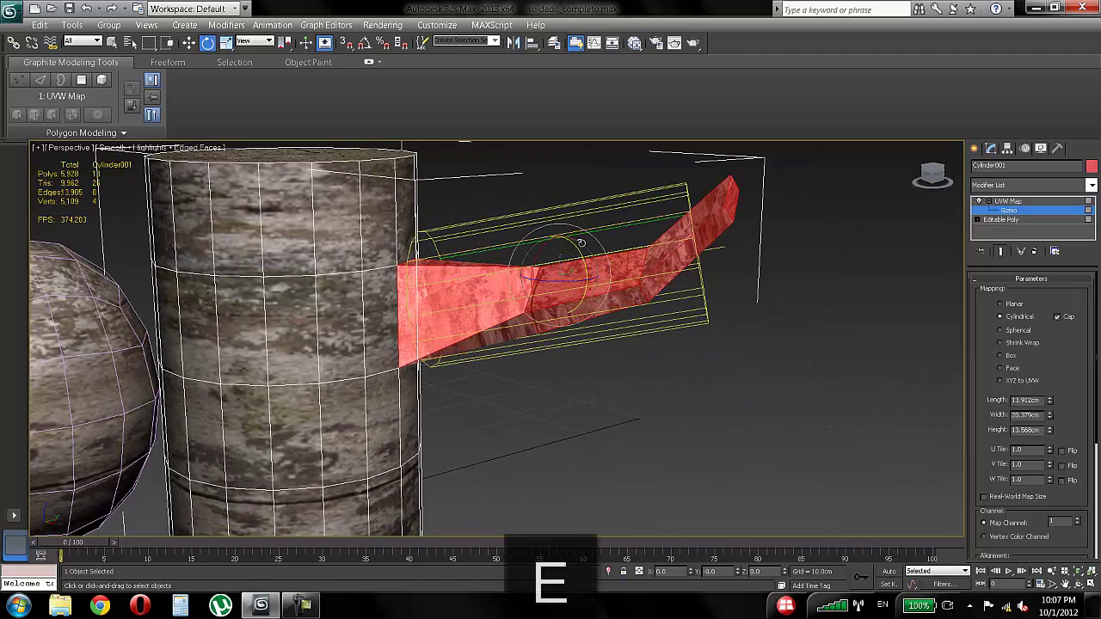
click(258, 41)
click(249, 81)
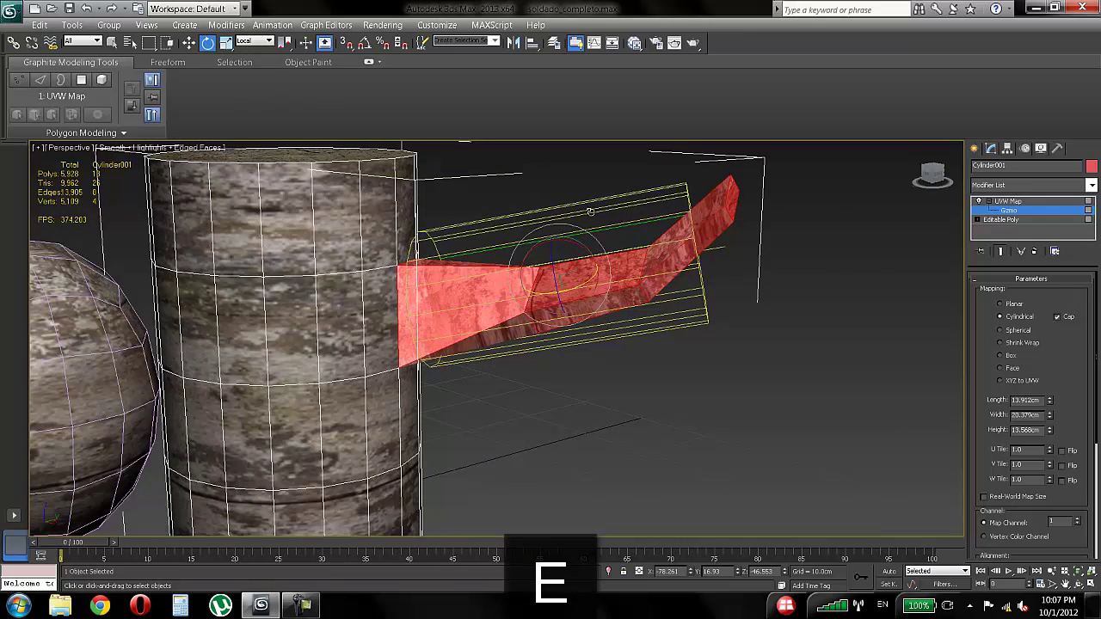
drag(587, 249, 574, 238)
alt+middle_drag(636, 253, 969, 263)
click(993, 210)
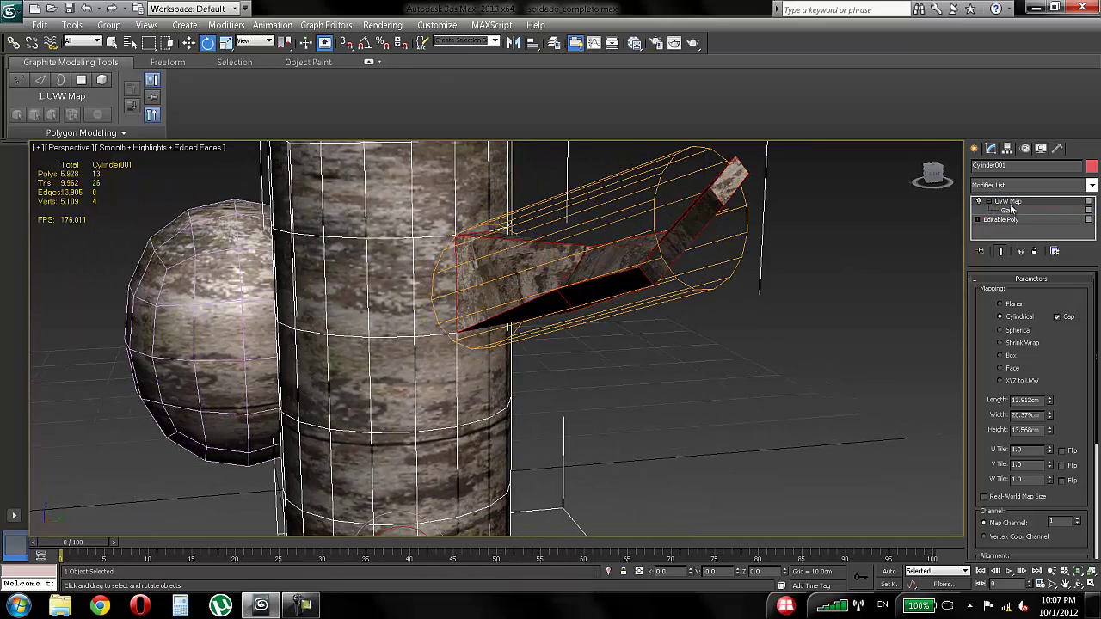
click(1000, 210)
click(990, 202)
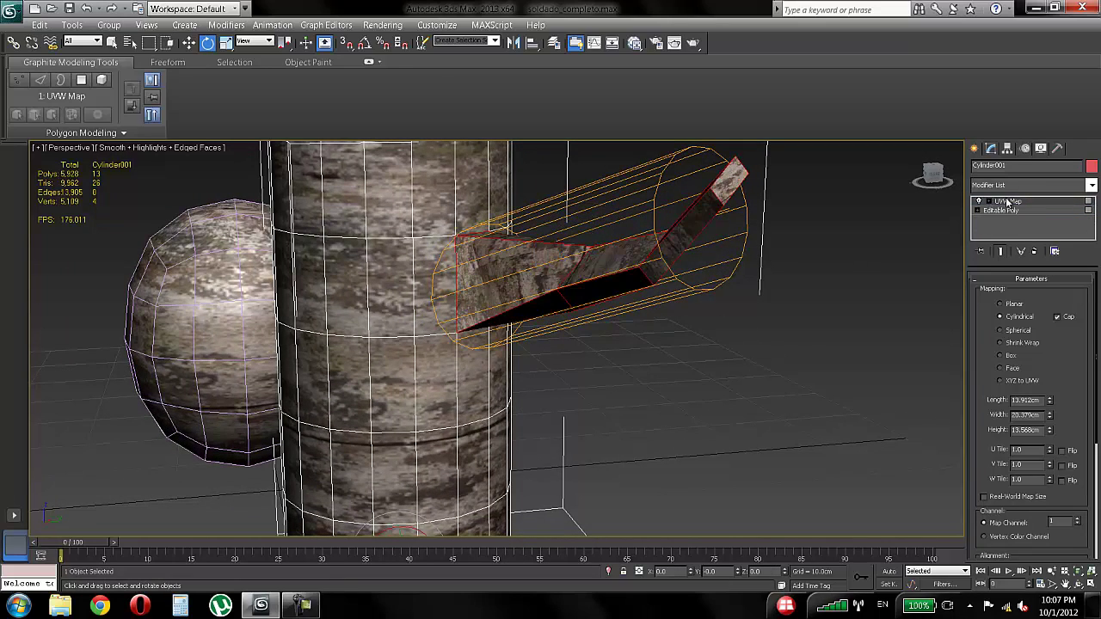
Step: Convert the log with its mapped branch to an Editable Poly and inspect the texture on the branch
alt+middle_drag(787, 223, 681, 216)
click(667, 272)
scroll(487, 304, down, 4)
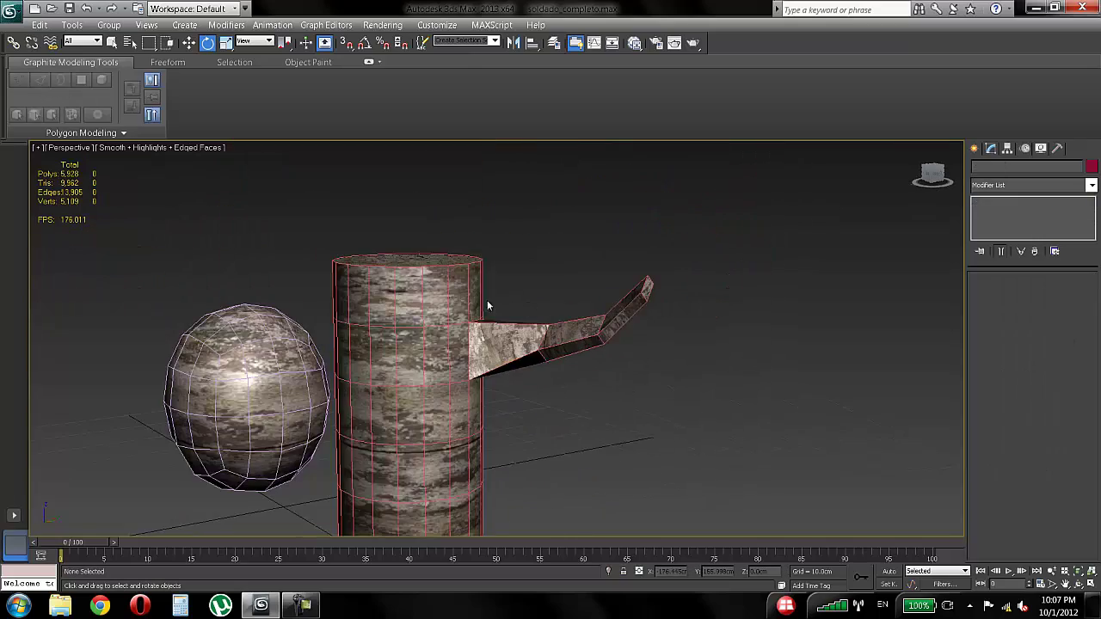
mouse_move(486, 304)
alt+middle_down()
mouse_move(415, 336)
mouse_move(539, 275)
mouse_move(501, 291)
alt+middle_up()
scroll(501, 291, up, 3)
click(521, 270)
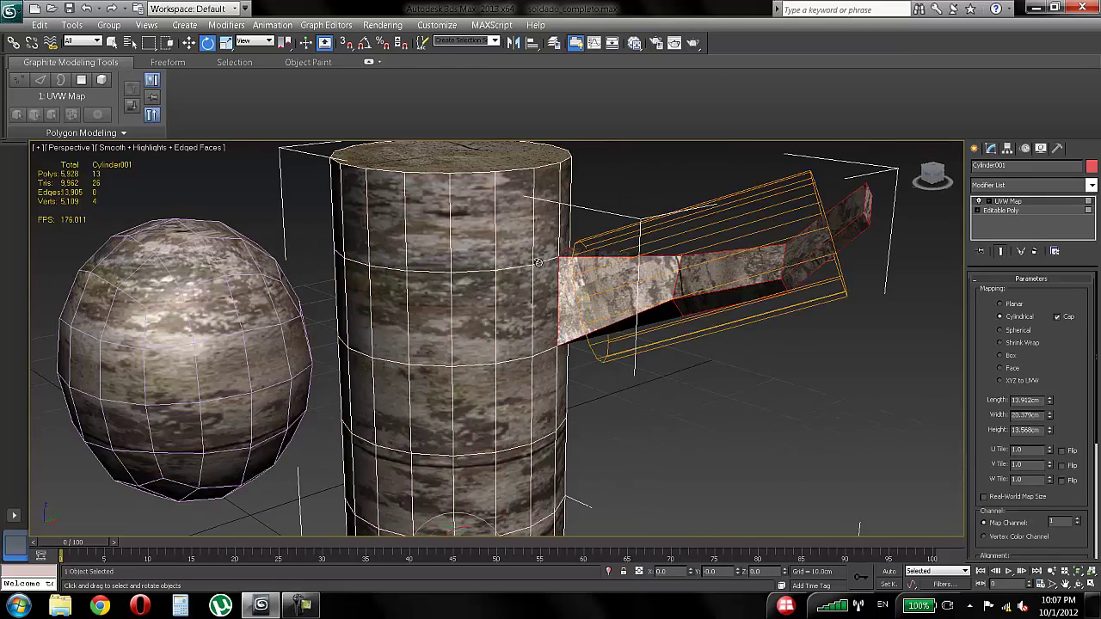
right_click(539, 262)
mouse_move(577, 393)
click(760, 407)
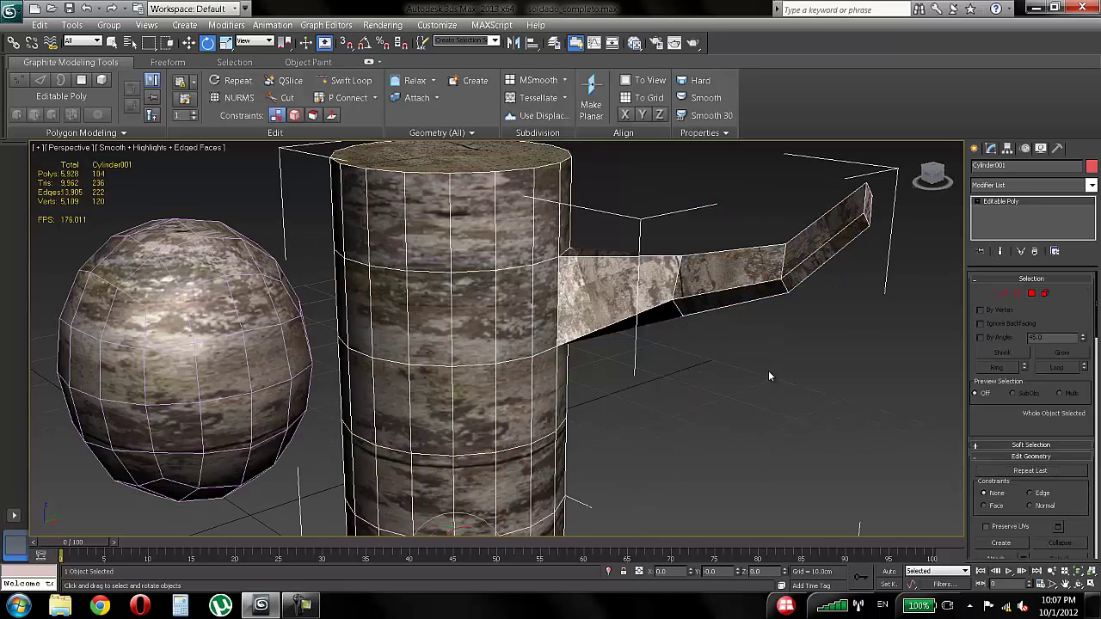
click(768, 373)
alt+middle_drag(768, 373, 638, 304)
middle_drag(638, 305, 549, 326)
scroll(561, 303, down, 3)
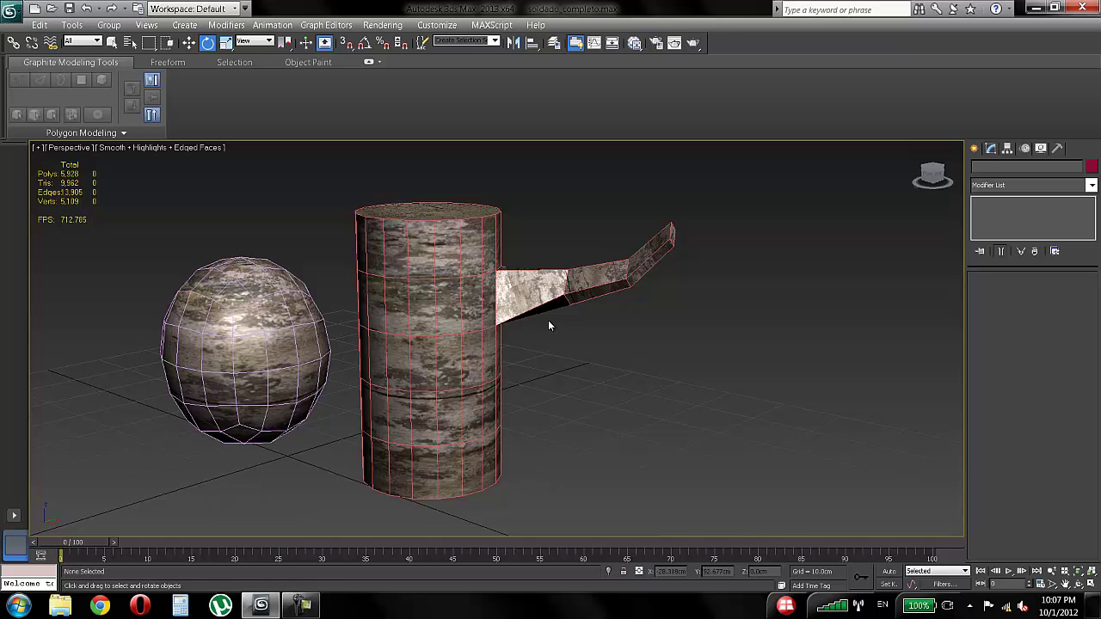
Step: Undo the log's Editable Poly conversion, the branch's UVW mapping and its extrusions, back to the plain log without a branch
click(471, 299)
middle_drag(478, 297, 504, 298)
key(ctrl+z)
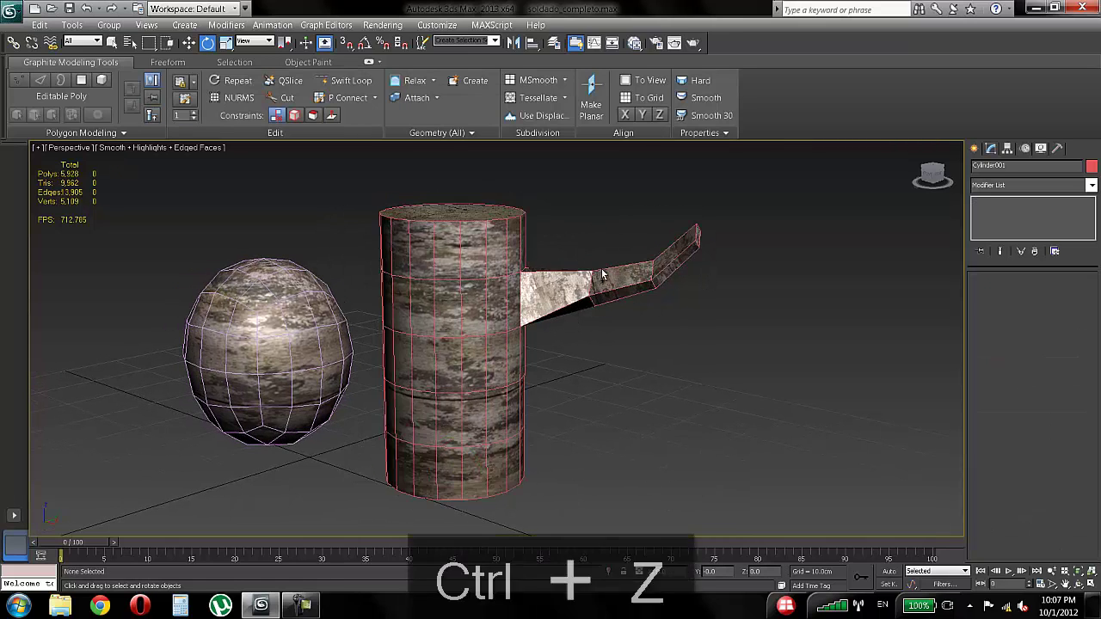
key(ctrl+z)
key(ctrl+z)
key(ctrl+z)
key(ctrl+z)
key(ctrl+z)
key(ctrl+z)
key(ctrl+z)
key(ctrl+z)
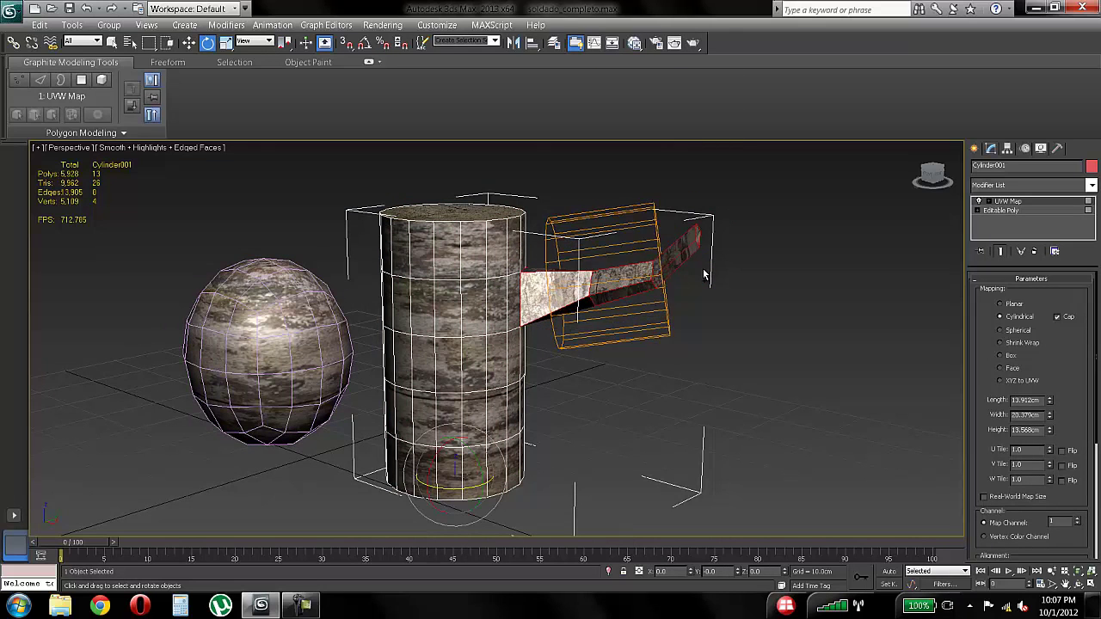
key(ctrl+z)
key(ctrl+z)
key(ctrl+z)
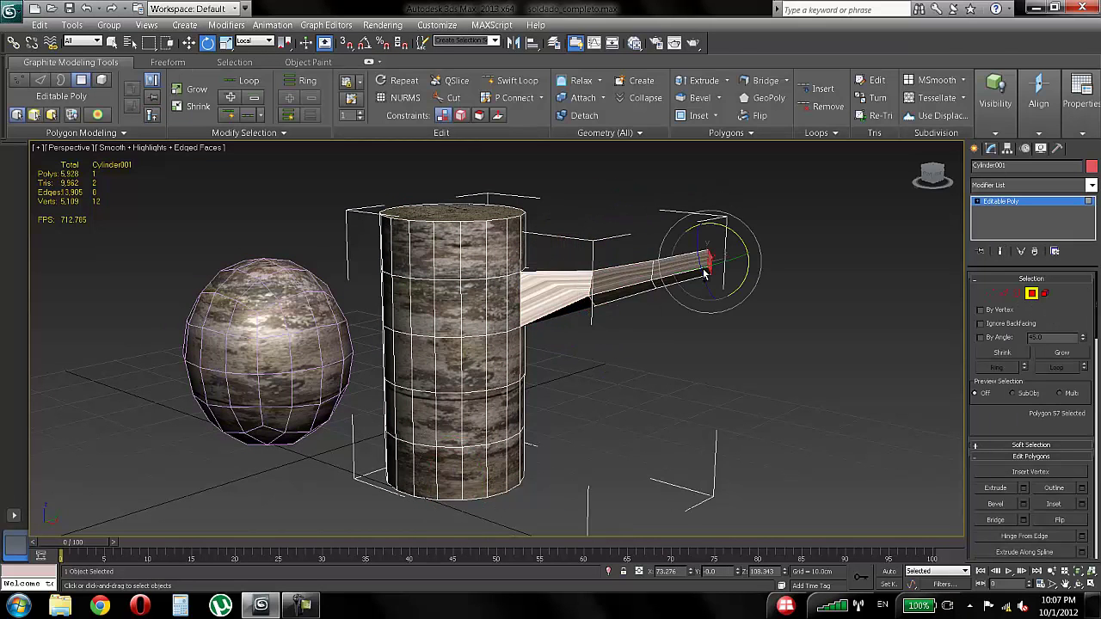
key(ctrl+z)
key(ctrl+z)
key(ctrl+z)
key(ctrl+z)
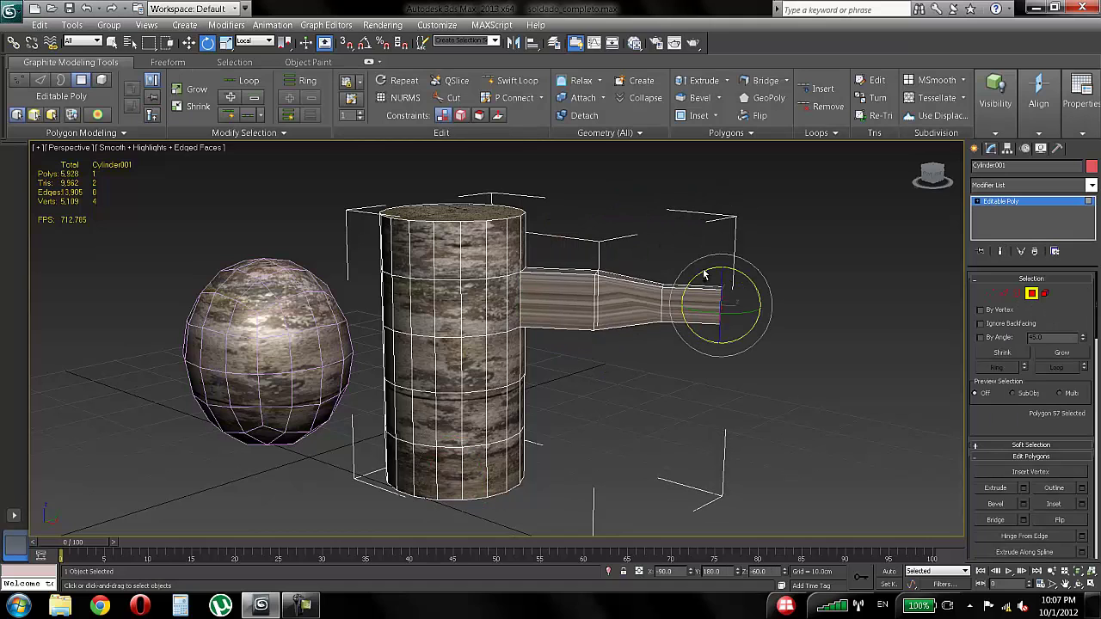
key(ctrl+z)
key(ctrl+z)
key(ctrl+z)
key(ctrl+z)
key(ctrl+z)
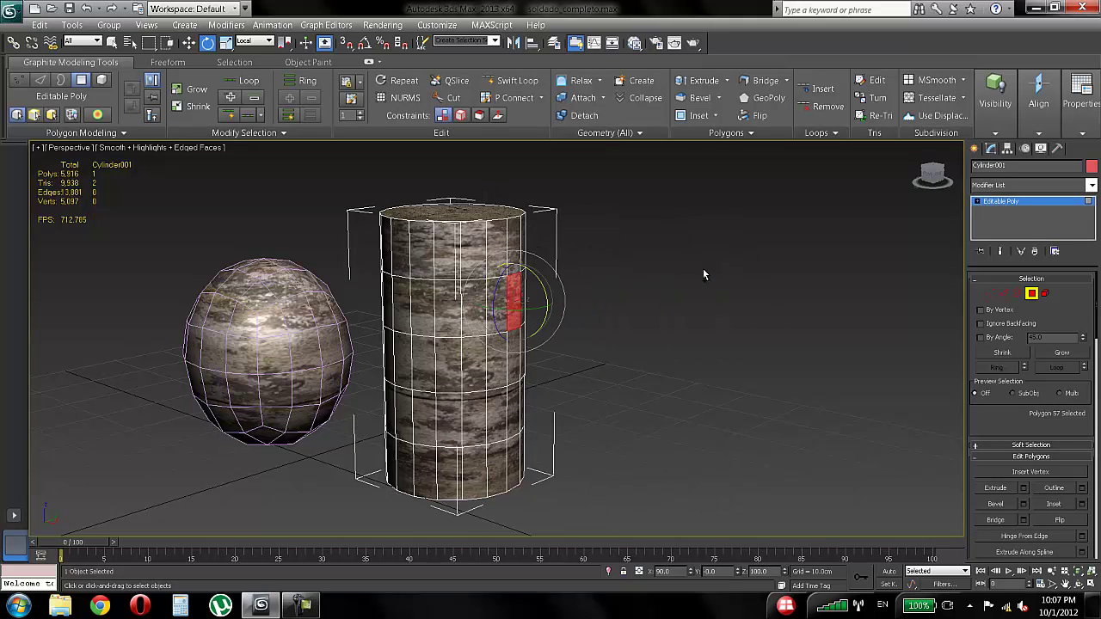
Step: Clear the polygon selection on the log and leave polygon sub-object level
alt+middle_drag(586, 327, 793, 319)
click(629, 325)
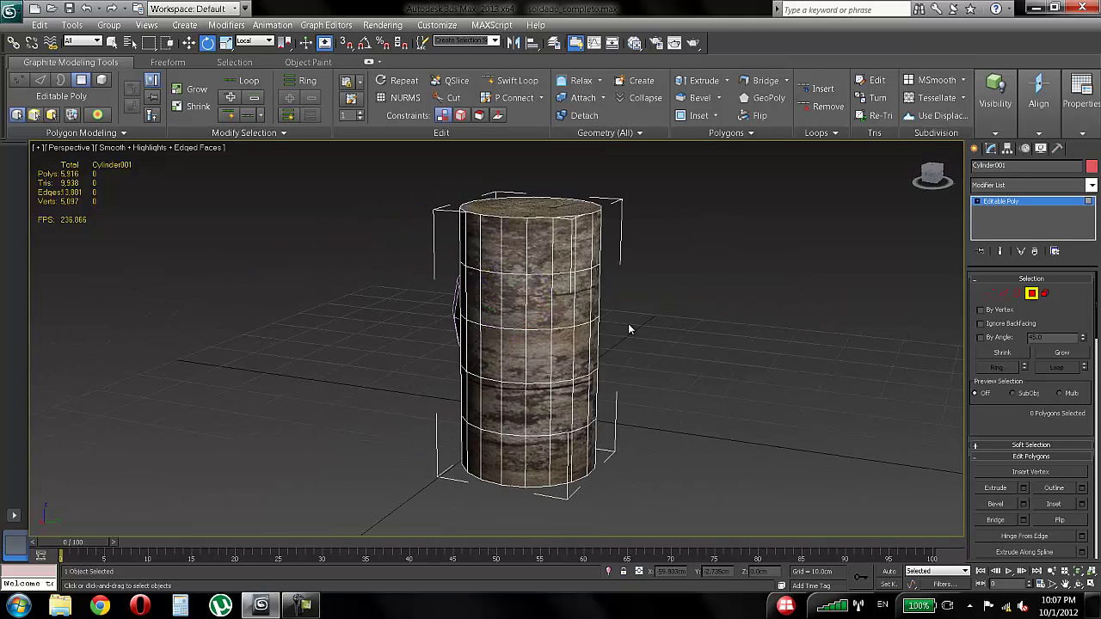
alt+middle_drag(628, 329, 774, 325)
click(1033, 295)
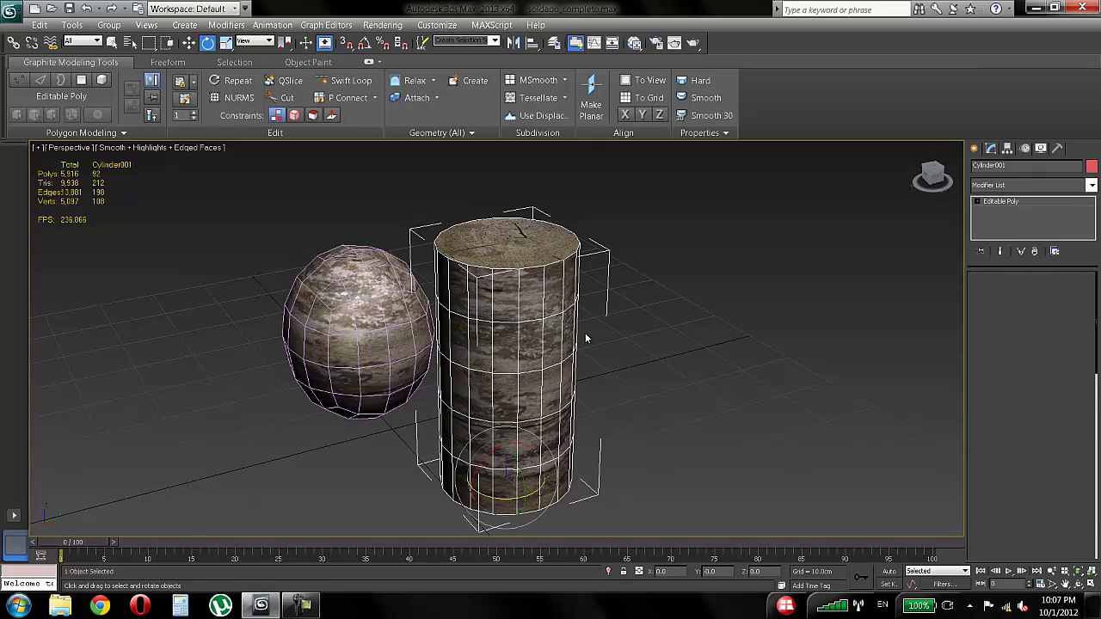
Step: Delete the bark-textured sphere beside the log, and switch to the Move tool with nothing selected
alt+middle_drag(619, 327, 578, 330)
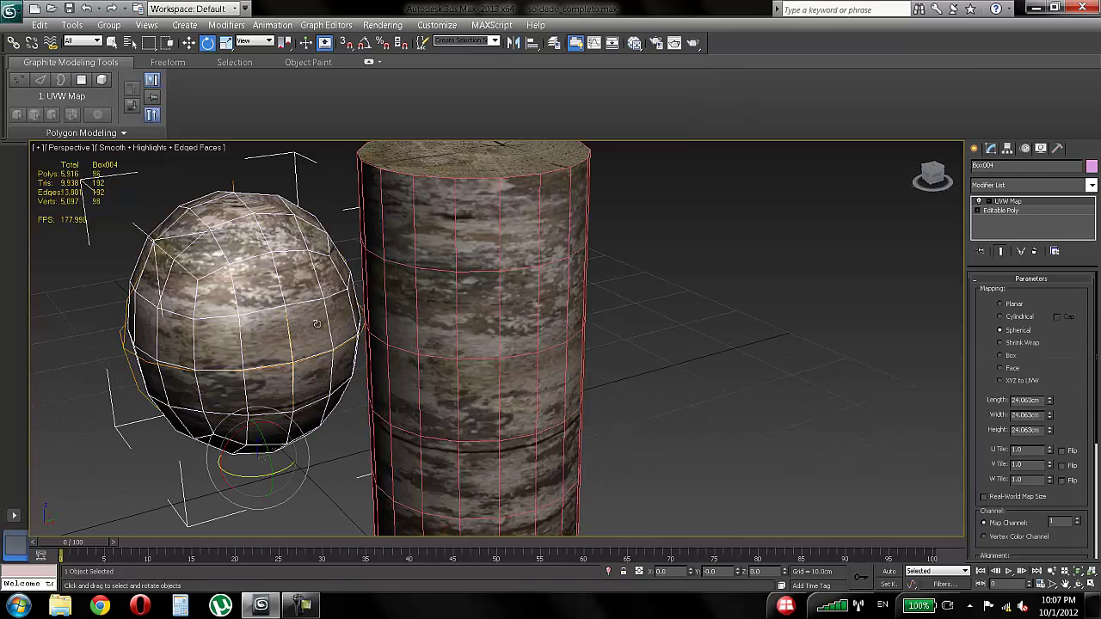
key(Delete)
scroll(462, 319, down, 5)
click(533, 341)
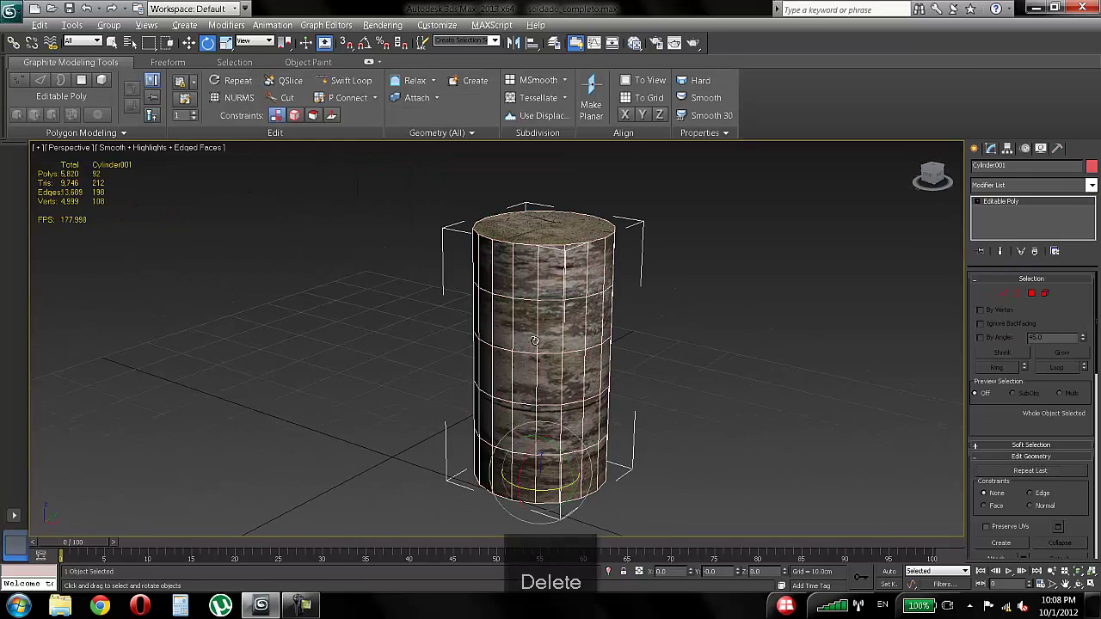
alt+middle_drag(535, 341, 544, 354)
key(w)
alt+middle_drag(545, 433, 526, 325)
click(555, 336)
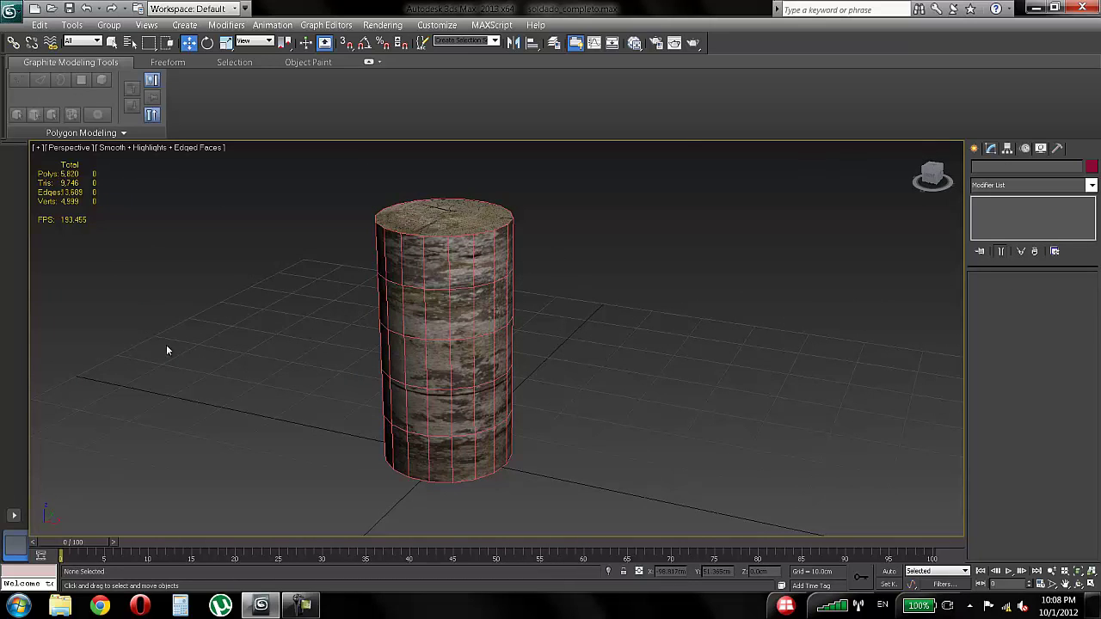
Step: Select the log and open the Viewport Canvas, placing its window beside the log
alt+middle_drag(590, 376, 512, 381)
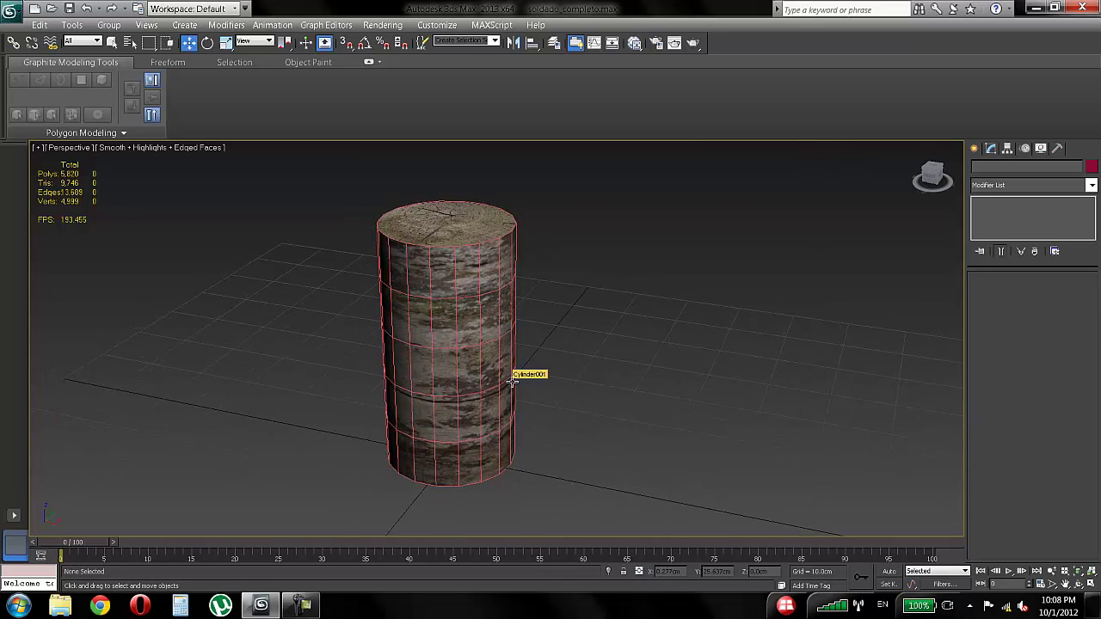
click(513, 345)
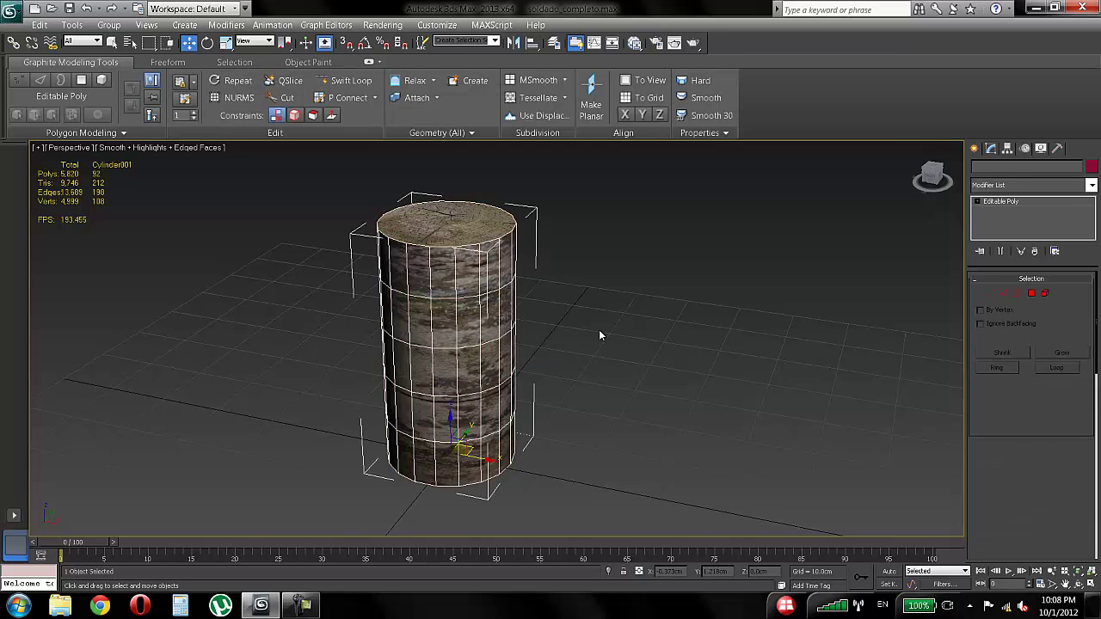
alt+middle_drag(598, 329, 564, 307)
alt+middle_drag(515, 247, 536, 226)
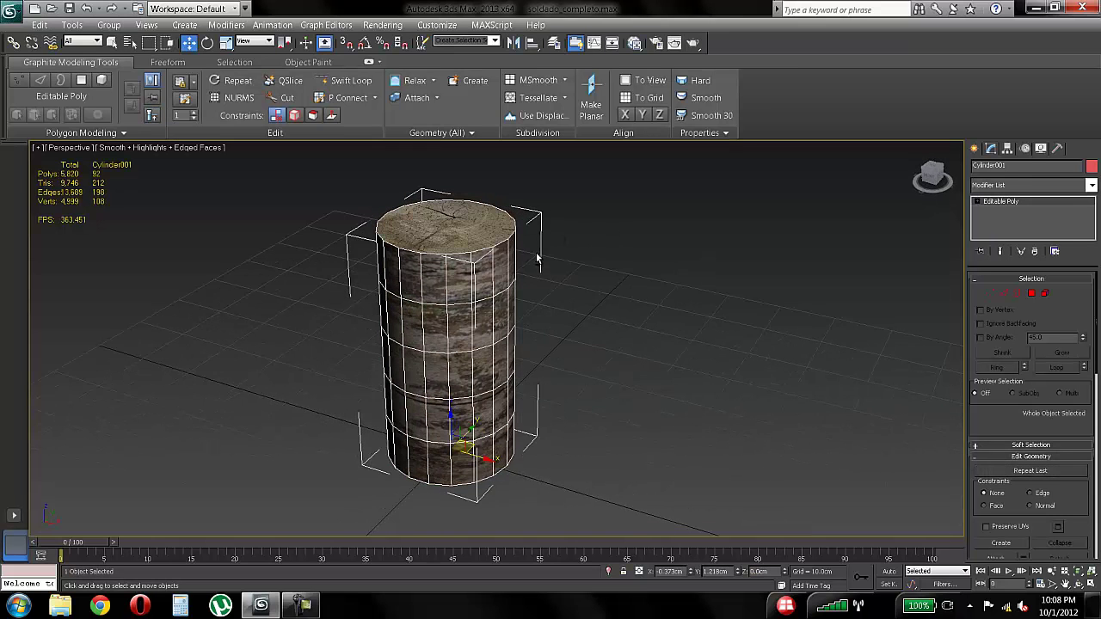
click(72, 25)
click(95, 342)
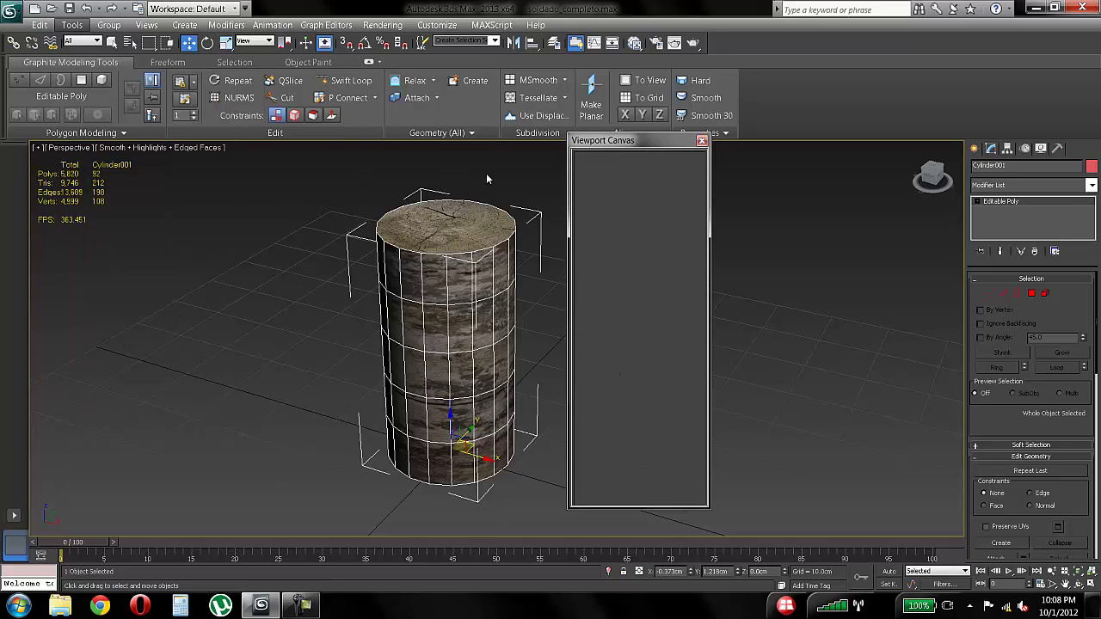
drag(637, 145, 142, 170)
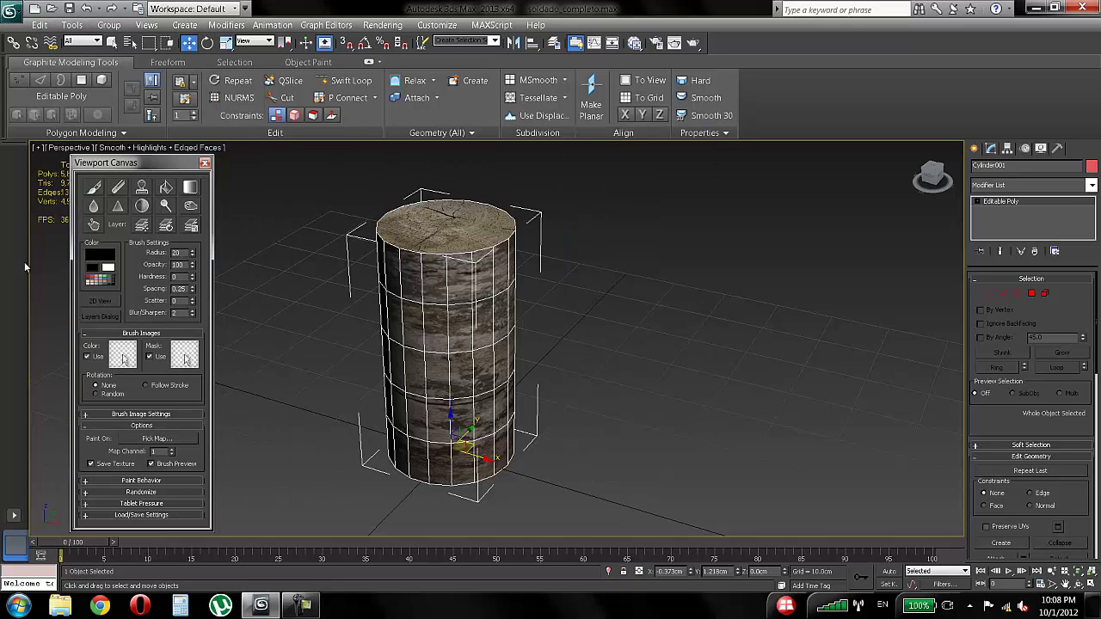
Step: Magnify the screen to examine the Viewport Canvas brush settings, color selector and color palette, and close both color windows
click(33, 606)
click(41, 442)
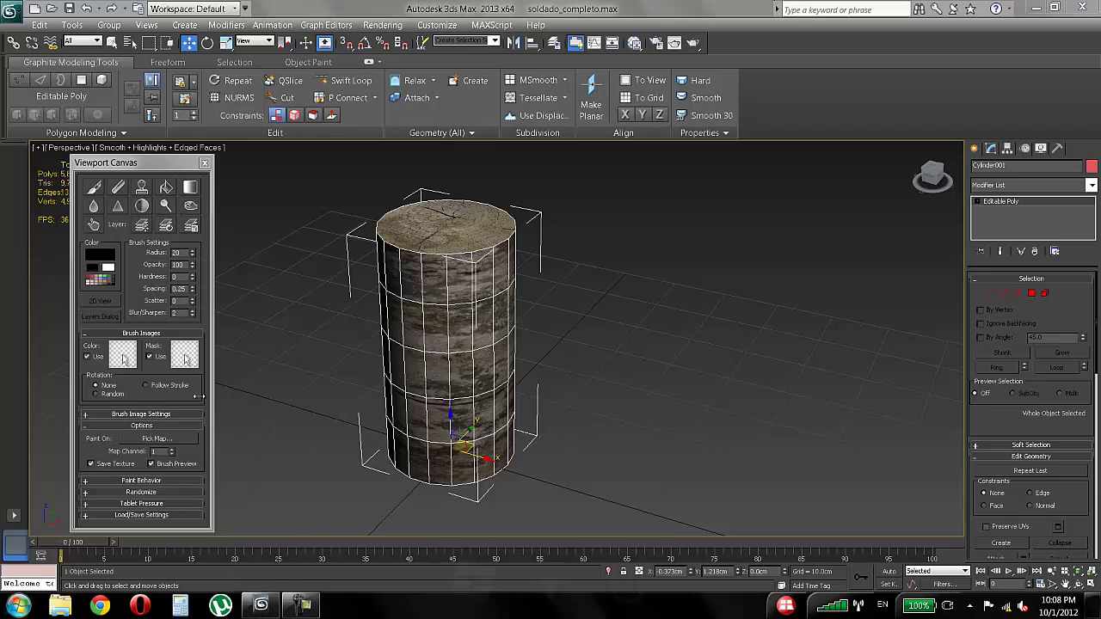
click(584, 241)
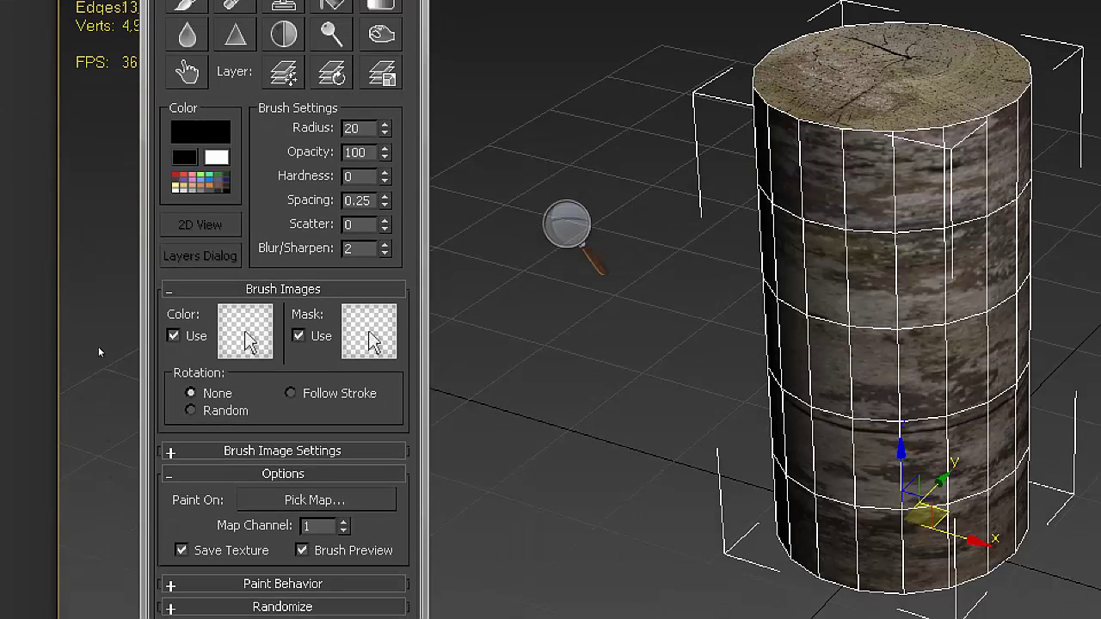
click(200, 132)
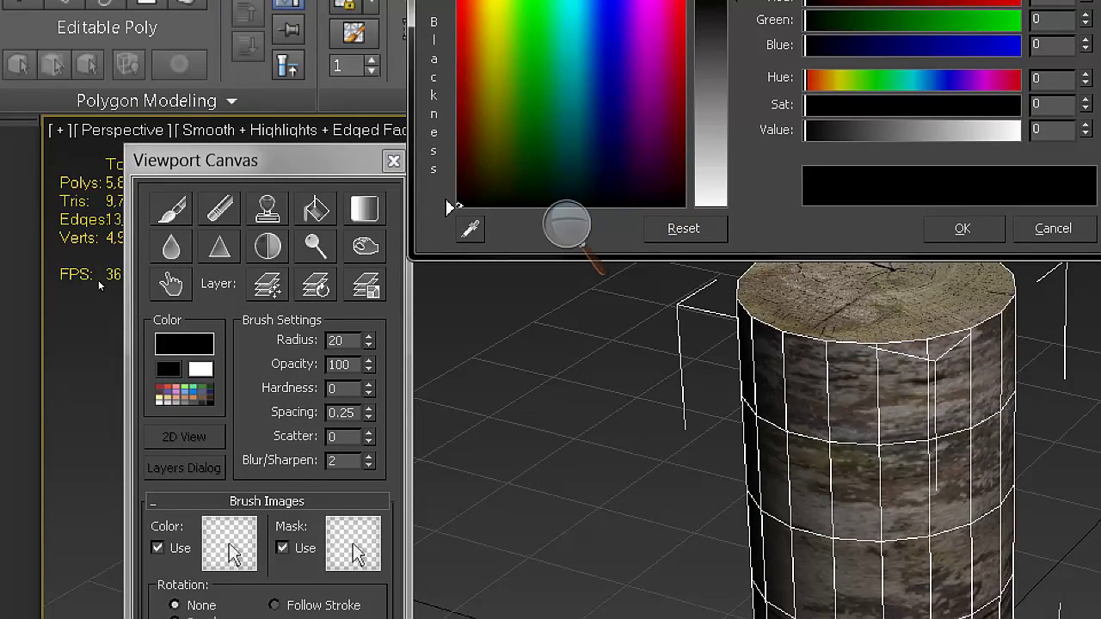
click(184, 395)
mouse_move(778, 343)
mouse_down()
mouse_move(179, 127)
mouse_move(276, 181)
mouse_up()
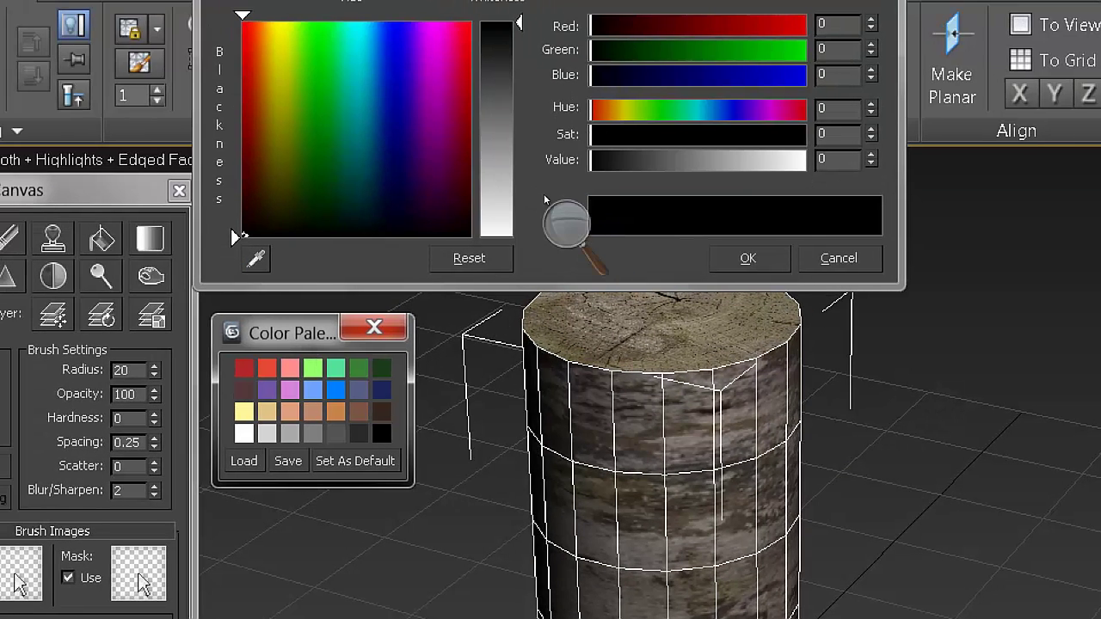
click(738, 106)
click(364, 174)
Step: Return the screen magnification to 100% and close the Magnifier
middle_drag(370, 192, 363, 145)
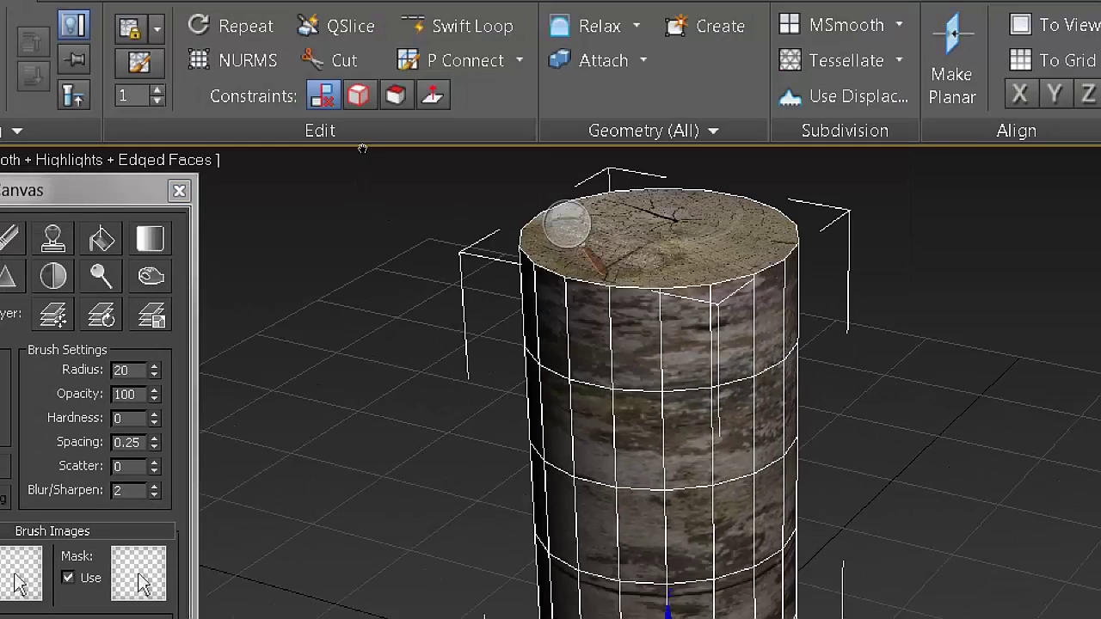
scroll(353, 194, down, 3)
click(567, 224)
key(super+minus)
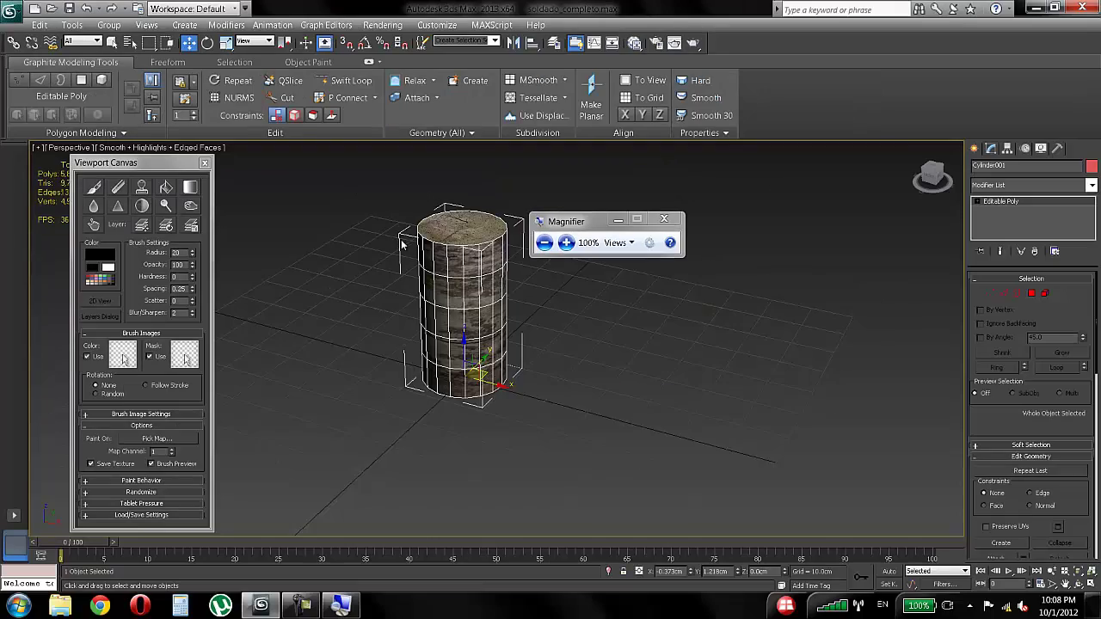
middle_drag(377, 268, 411, 320)
scroll(370, 282, up, 4)
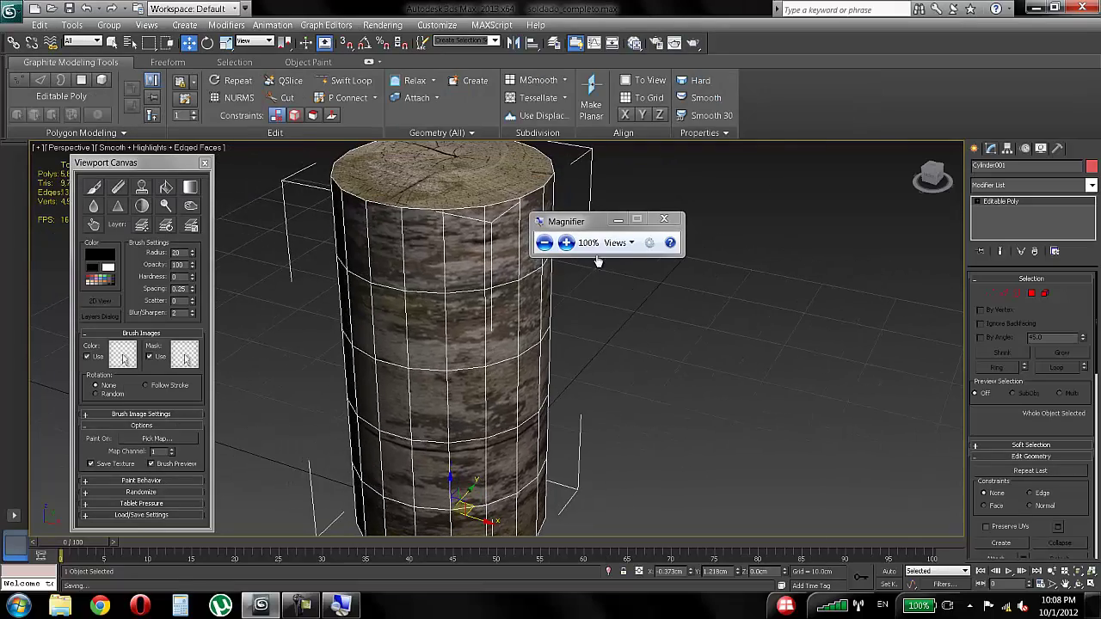
click(663, 222)
scroll(511, 258, down, 3)
key(super+u)
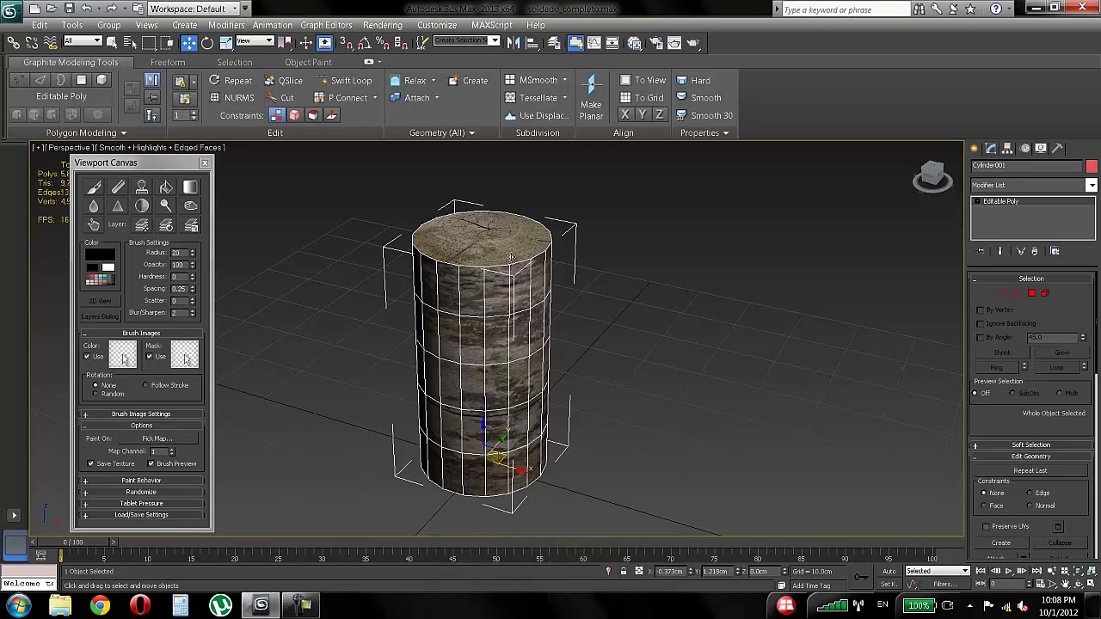
Step: Start the Paint tool and examine which maps of Material #9 and Material #10 can be painted on
middle_drag(496, 254, 459, 259)
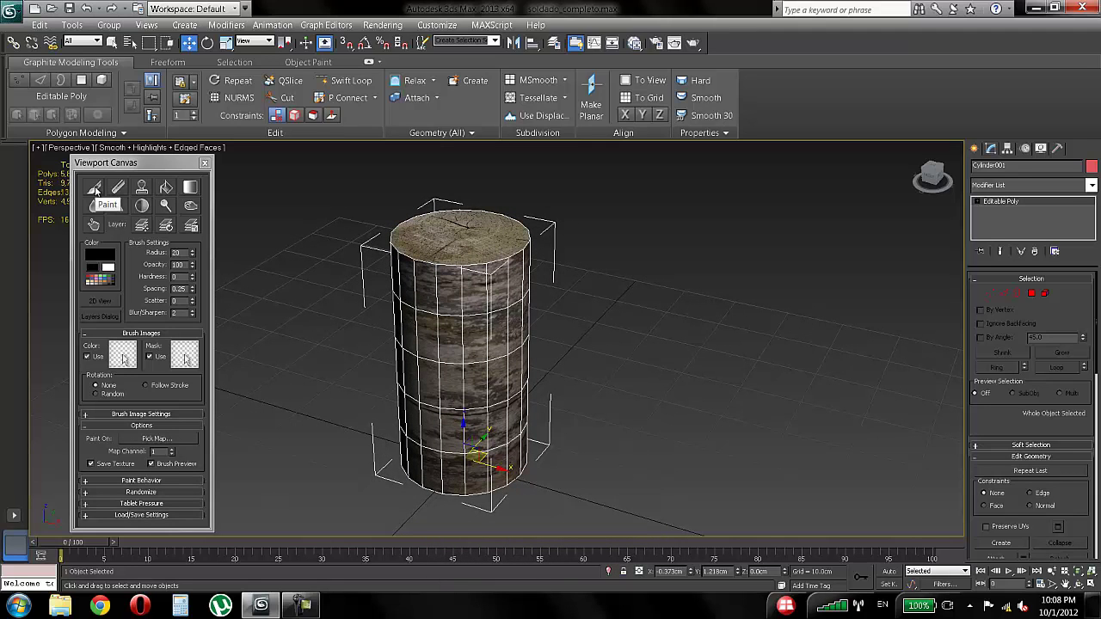
click(95, 190)
alt+middle_drag(485, 350, 477, 338)
click(96, 190)
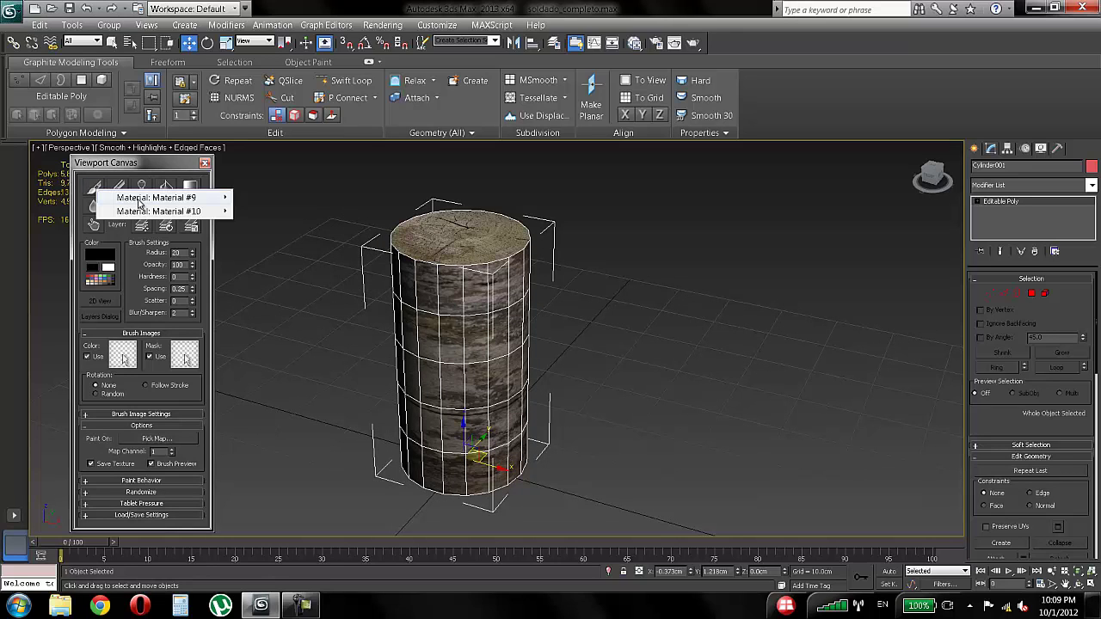
mouse_move(139, 201)
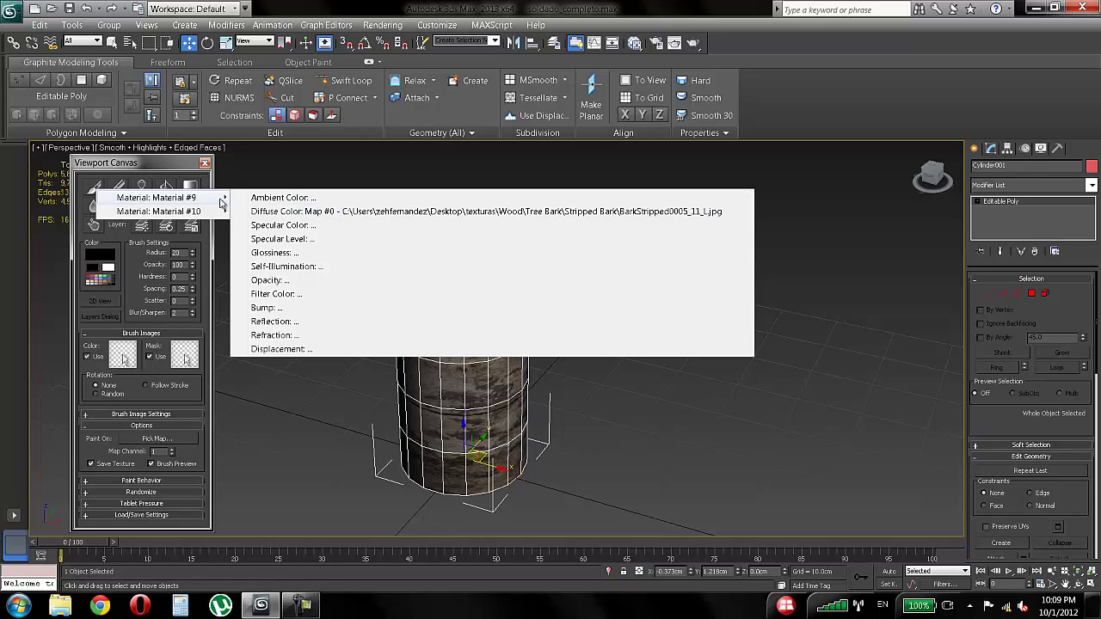
mouse_move(189, 212)
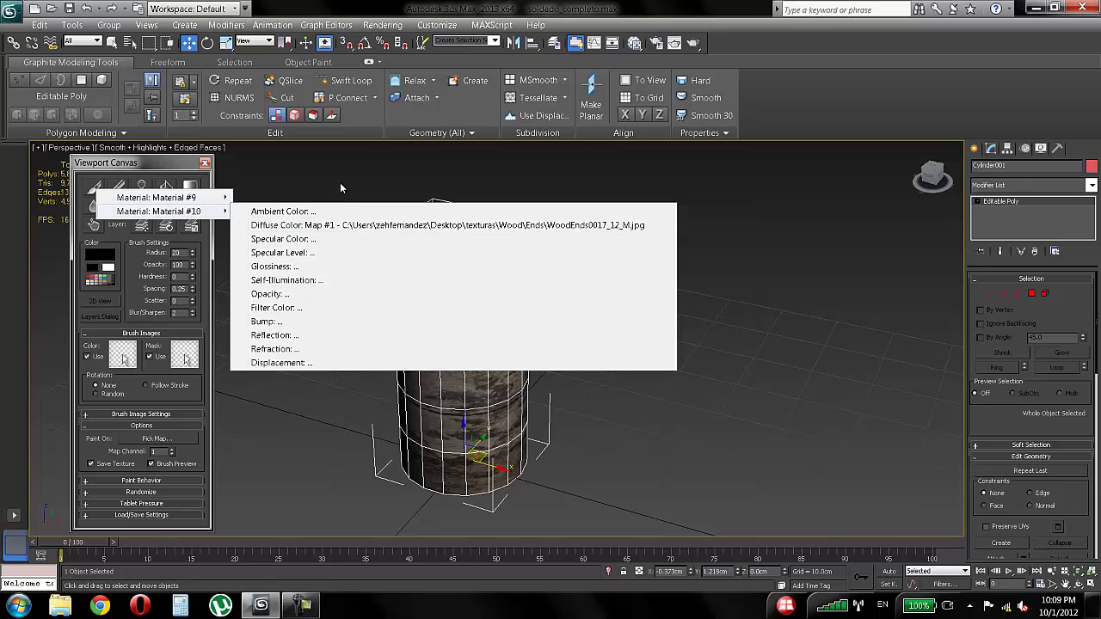
click(359, 227)
Step: Open the Slate Material Editor, examine the bitmaps feeding the diffuse color of Material #9 and Material #10, and dismiss the editor
click(634, 43)
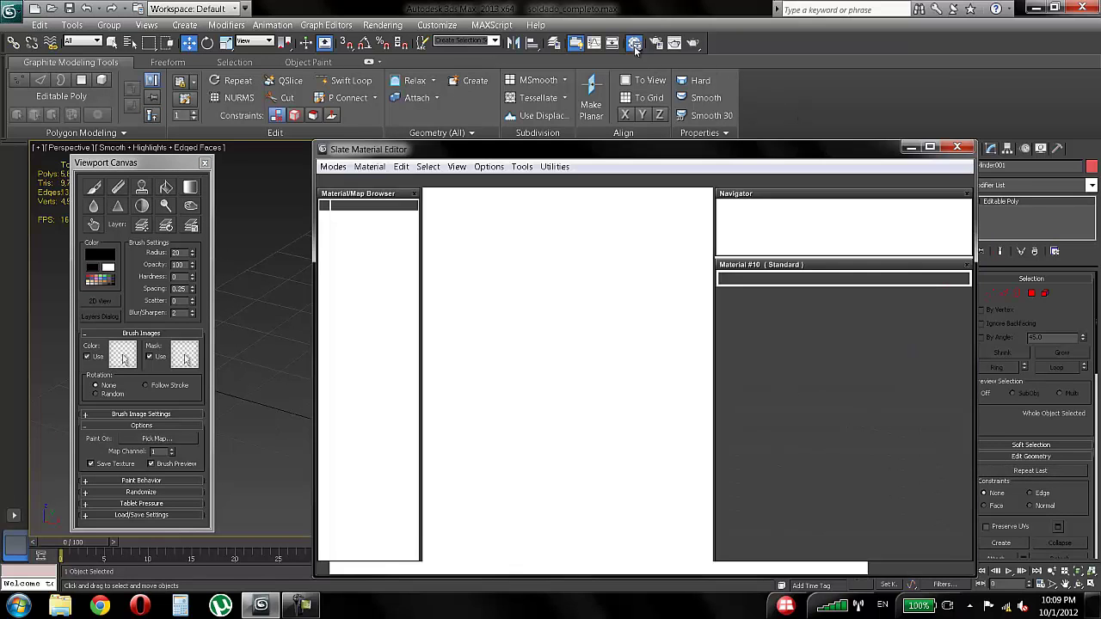
drag(781, 143, 927, 135)
scroll(800, 344, down, 1)
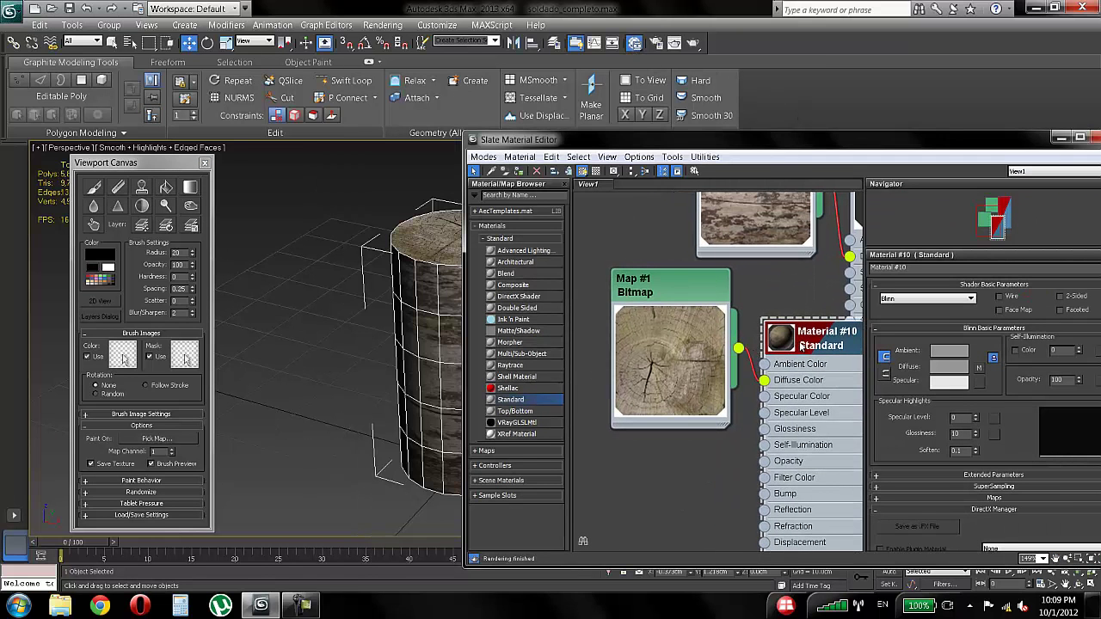
middle_drag(432, 263, 377, 267)
middle_drag(738, 297, 657, 460)
drag(657, 286, 622, 267)
middle_drag(753, 281, 705, 265)
drag(774, 244, 773, 226)
middle_drag(775, 284, 822, 254)
middle_drag(391, 311, 335, 293)
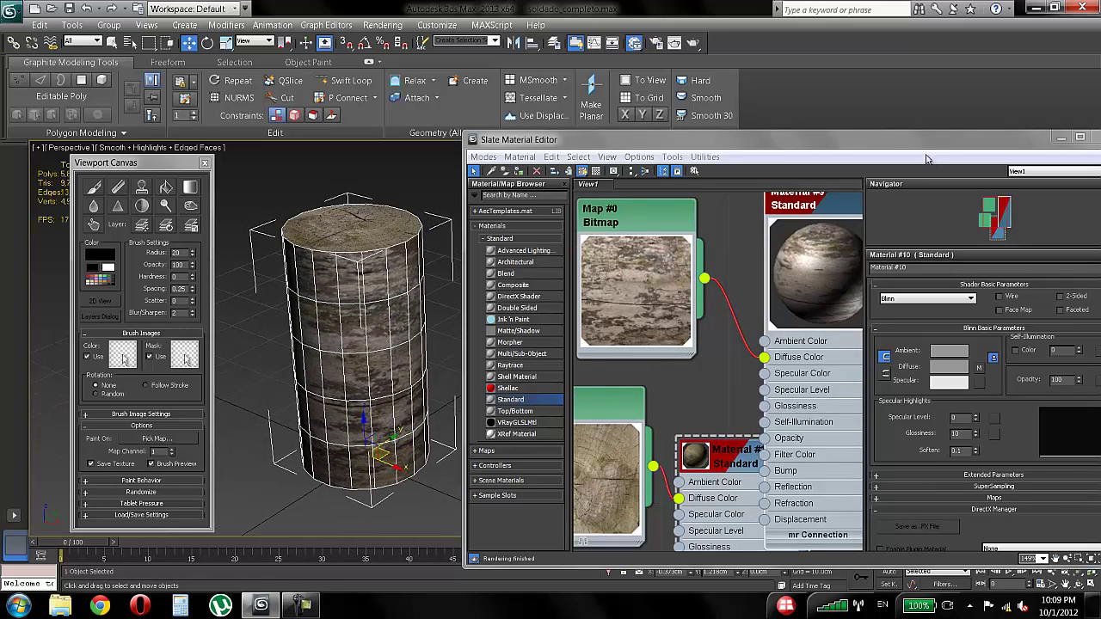
drag(927, 155, 907, 166)
click(1007, 149)
Step: Turn off the edged faces display and inspect the vertical seam in the log's bark texture
mouse_move(463, 281)
alt+middle_down()
mouse_move(413, 297)
mouse_move(616, 315)
mouse_move(505, 325)
mouse_move(472, 301)
alt+middle_up()
key(F4)
scroll(475, 318, up, 6)
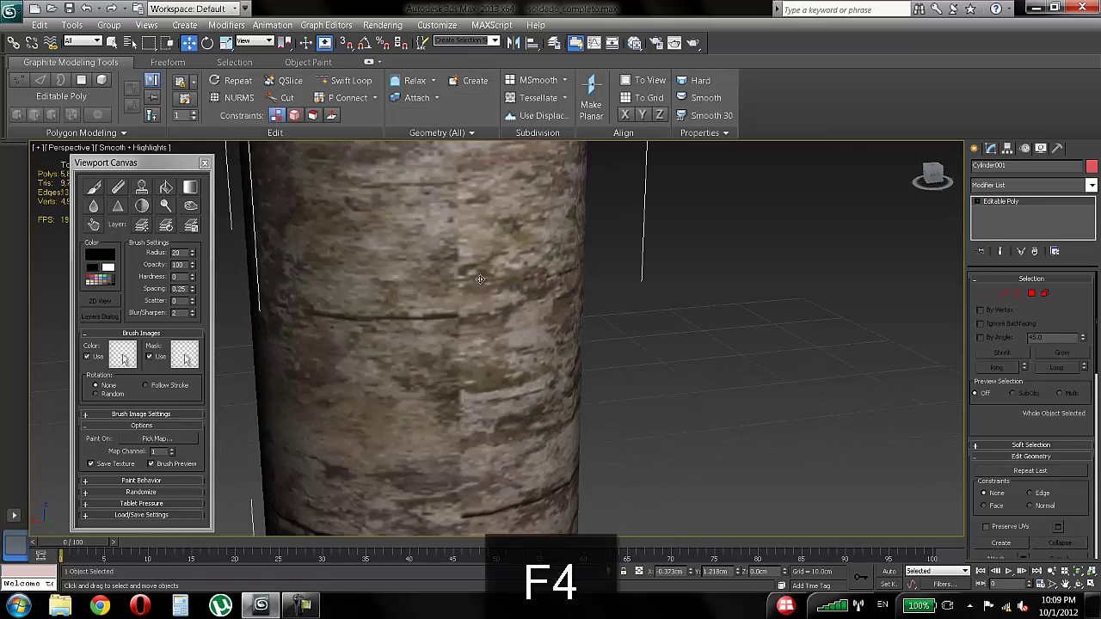
alt+middle_drag(482, 288, 454, 247)
scroll(483, 277, down, 4)
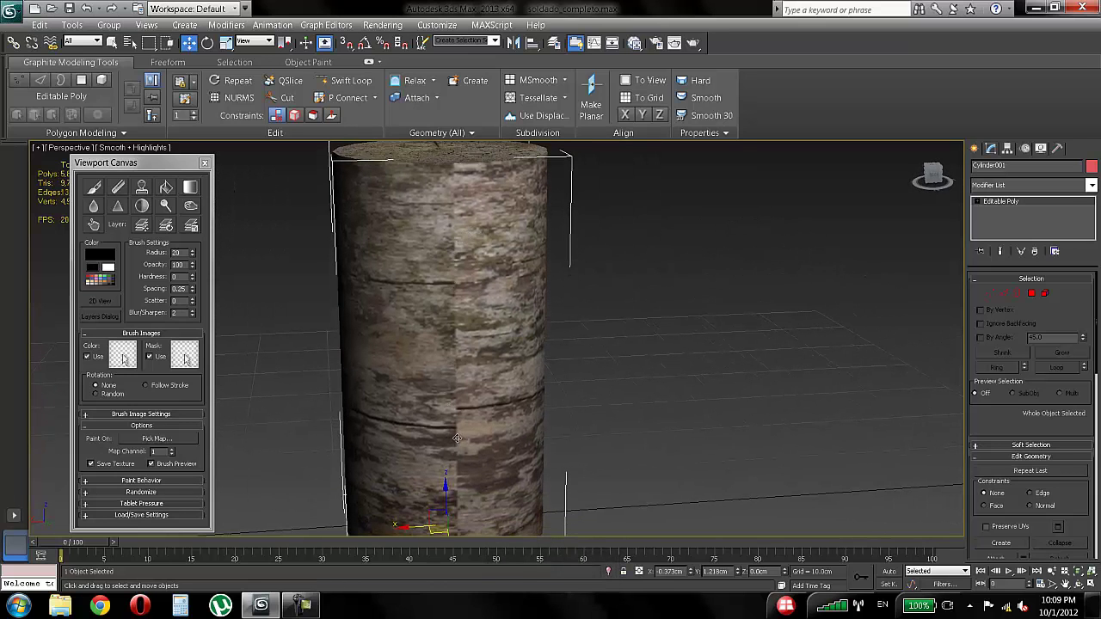
alt+middle_drag(477, 393, 492, 361)
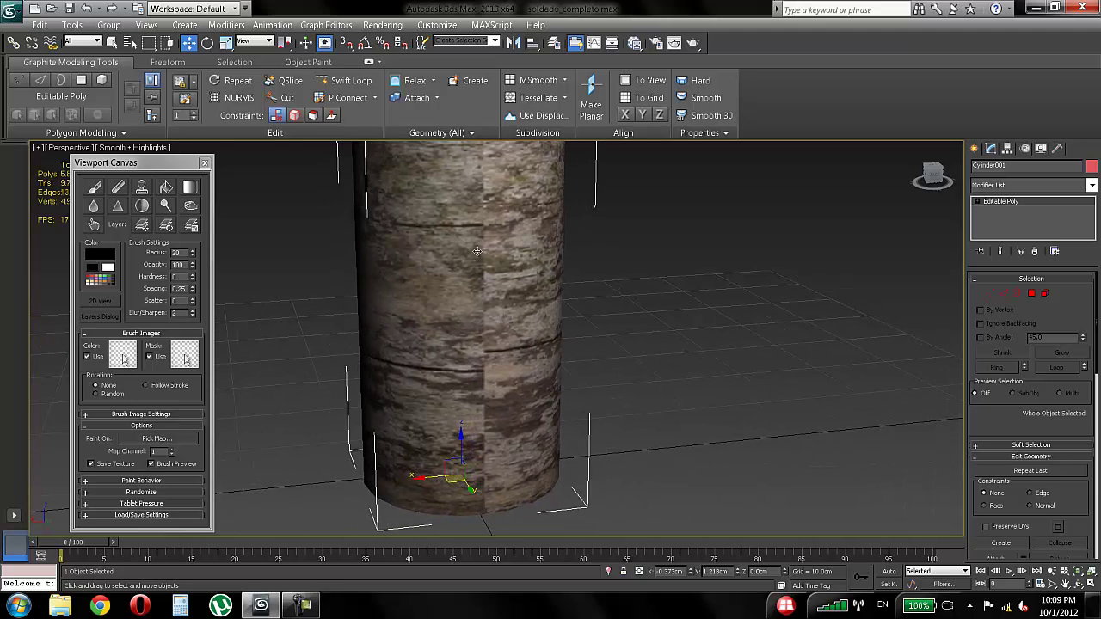
middle_drag(477, 251, 482, 258)
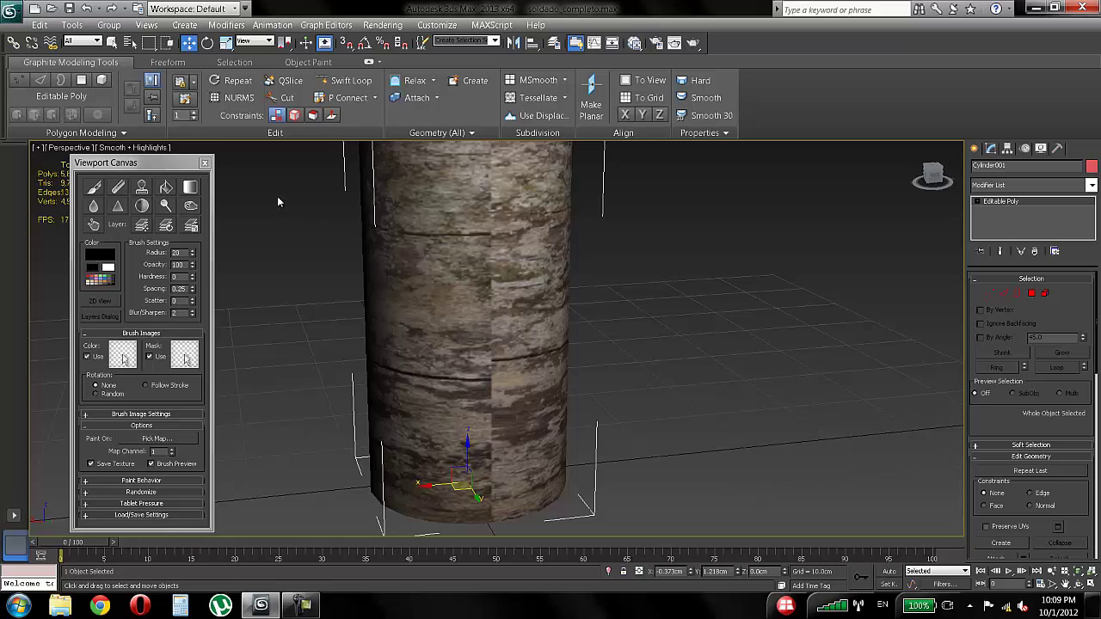
Step: Start the Clone tool on the diffuse color bitmap of Material #9
click(142, 187)
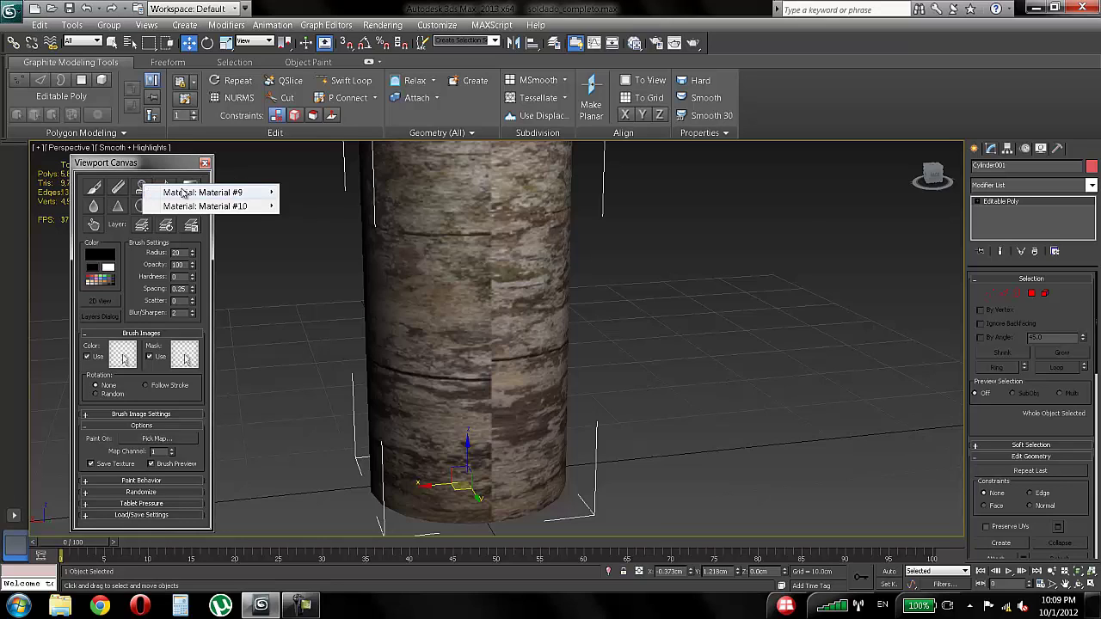
mouse_move(200, 201)
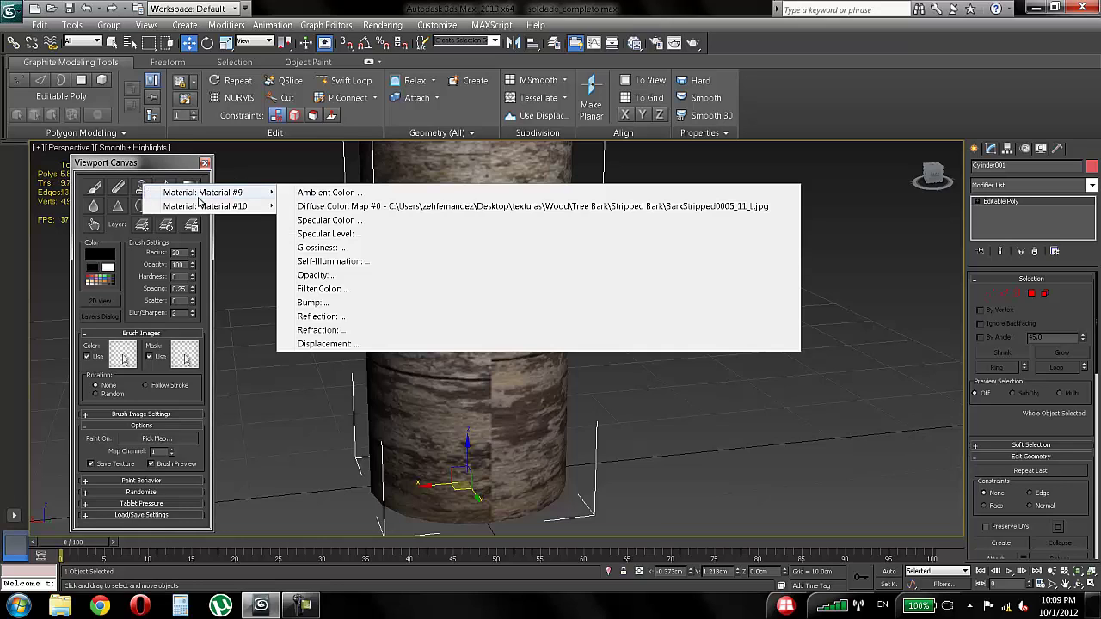
click(437, 207)
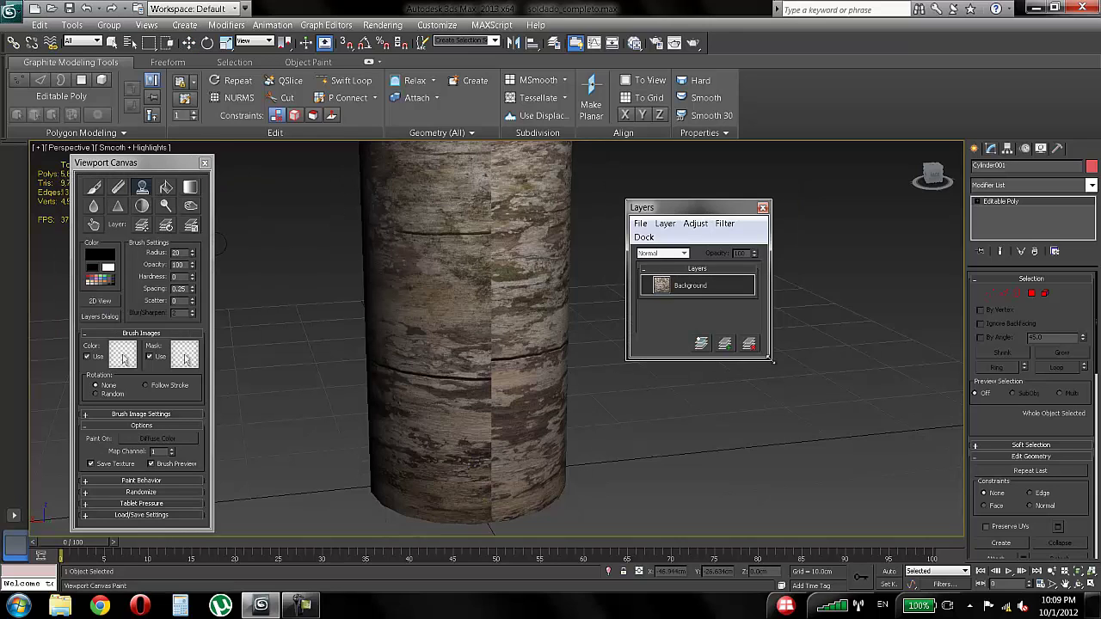
Step: Make the Layers dialog taller, place it clear of the log, and examine its options for saving the painted texture
drag(773, 360, 773, 473)
drag(698, 212, 842, 172)
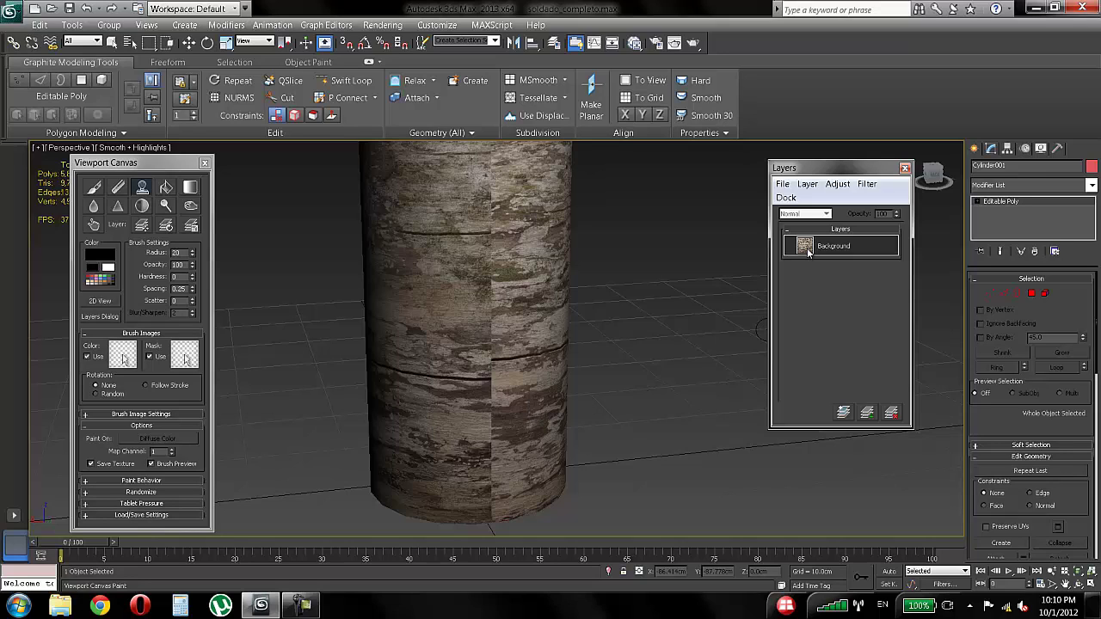
click(783, 184)
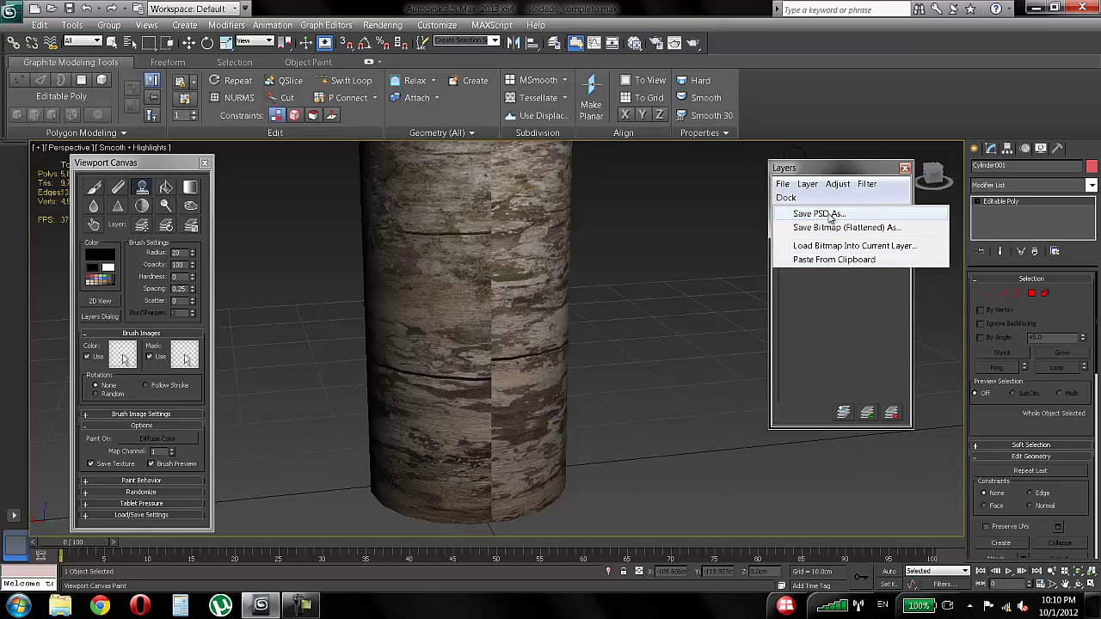
click(836, 167)
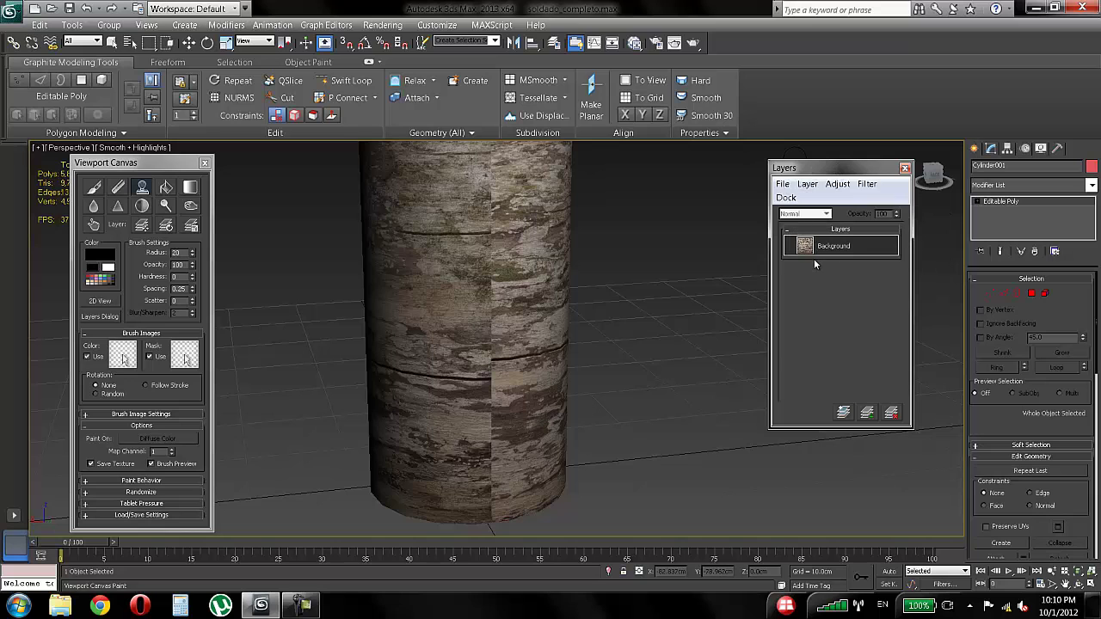
Step: Try a large clone brush on the upper bark with radius 206, opacity 67 and hardness 100
middle_drag(463, 246, 469, 275)
scroll(463, 271, up, 4)
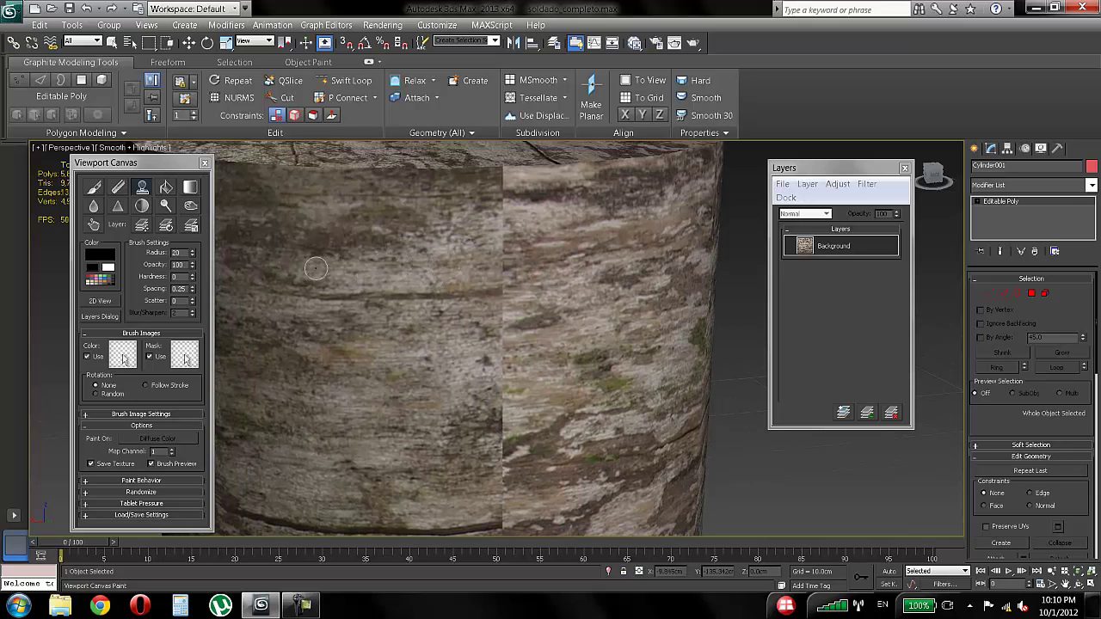
drag(192, 253, 194, 241)
drag(200, 155, 201, 142)
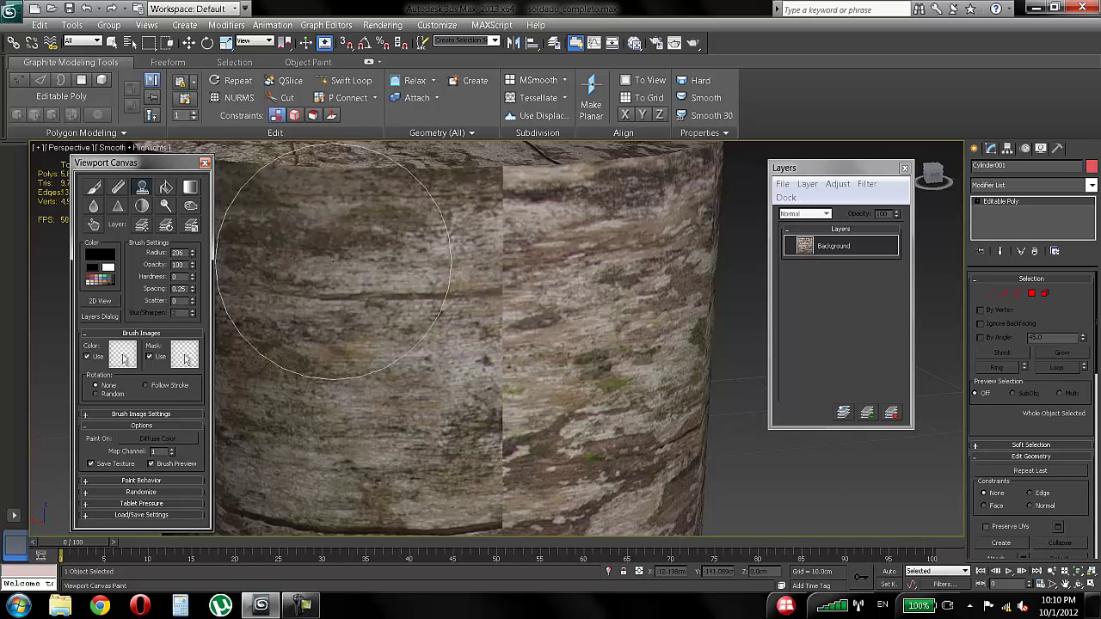
mouse_move(345, 280)
alt+shift+mouse_down()
mouse_move(344, 290)
mouse_move(310, 280)
alt+shift+mouse_up()
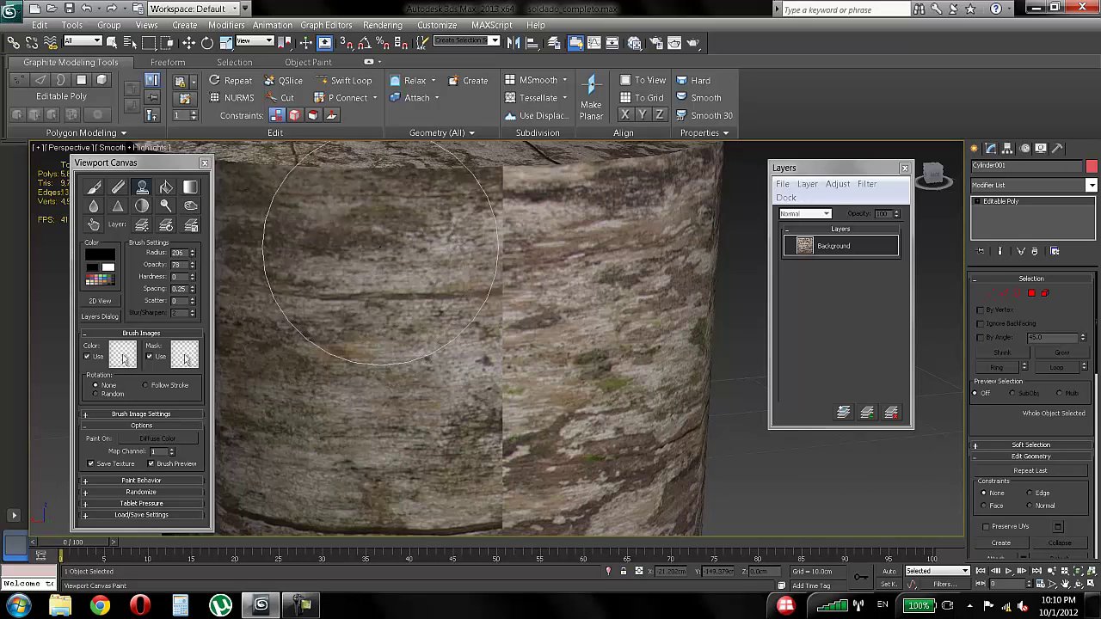
ctrl+alt+drag(376, 260, 381, 263)
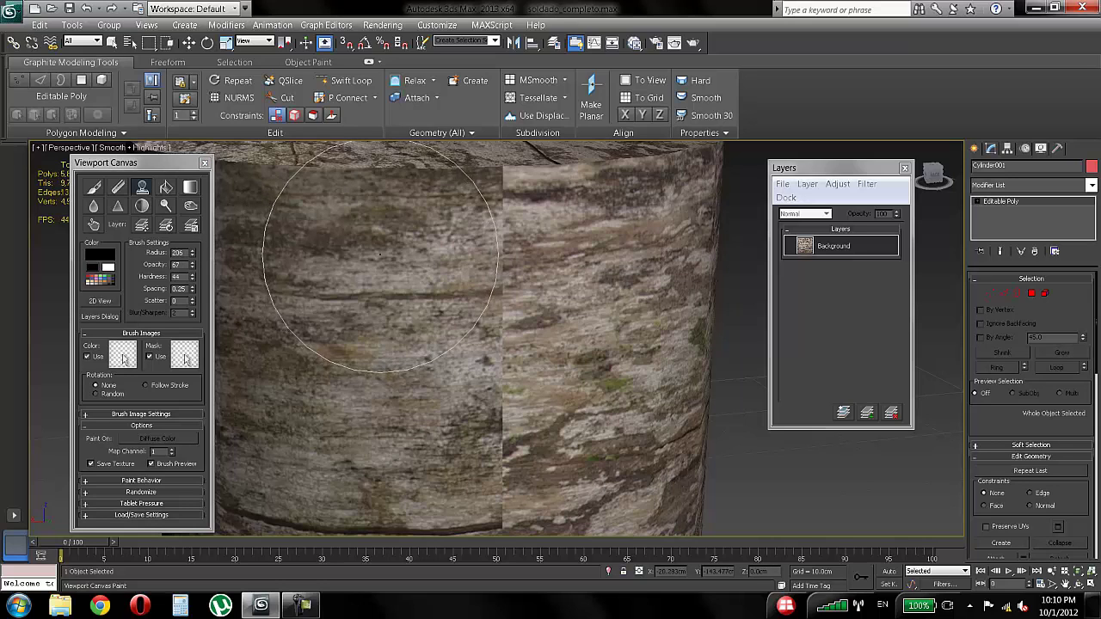
mouse_move(370, 295)
alt+middle_down()
mouse_move(397, 289)
mouse_move(375, 278)
mouse_move(372, 288)
mouse_move(397, 303)
alt+middle_up()
scroll(375, 276, down, 2)
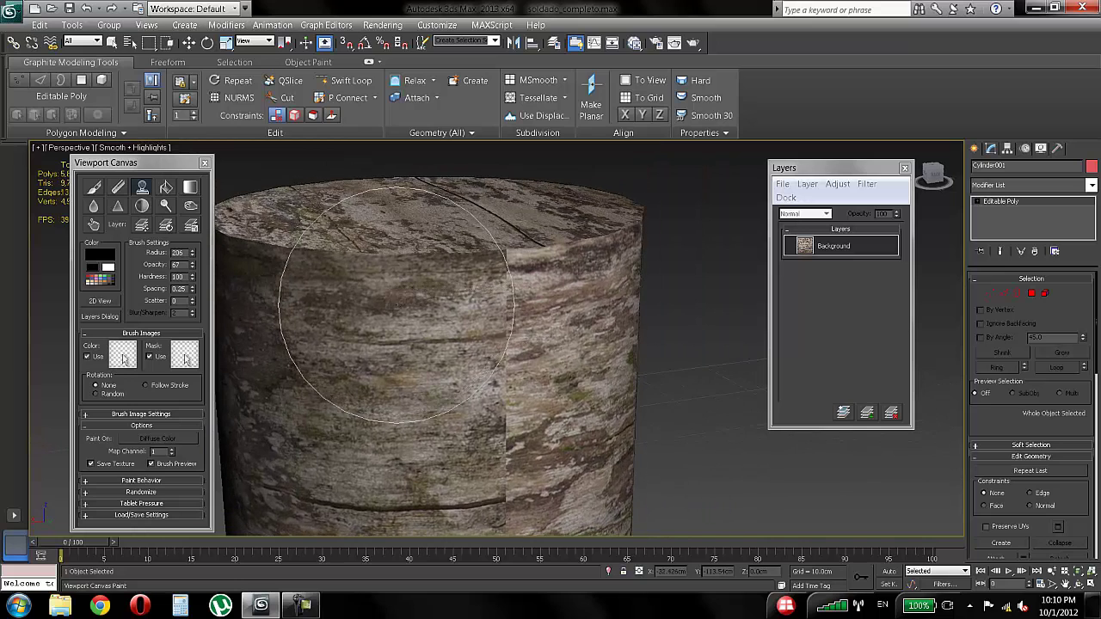
Step: Set the clone brush to radius 82, opacity 69 and hardness 70
mouse_move(397, 308)
alt+shift+mouse_down()
mouse_move(390, 320)
mouse_move(293, 320)
alt+shift+mouse_up()
ctrl+alt+drag(435, 318, 435, 317)
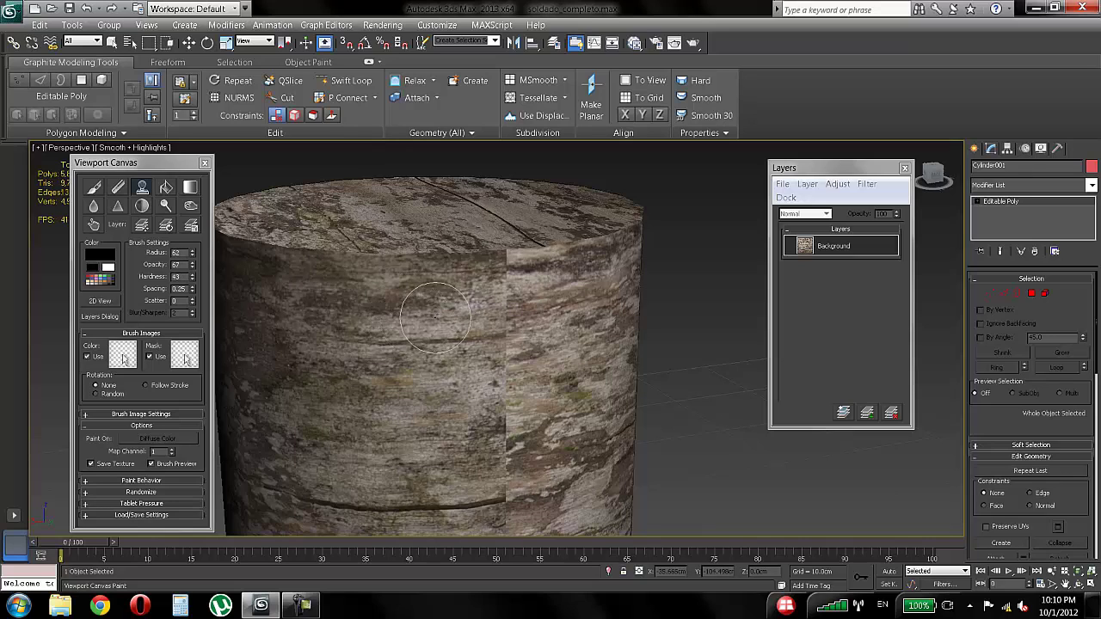
mouse_move(457, 311)
ctrl+shift+mouse_down()
mouse_move(489, 311)
mouse_move(440, 320)
ctrl+shift+mouse_up()
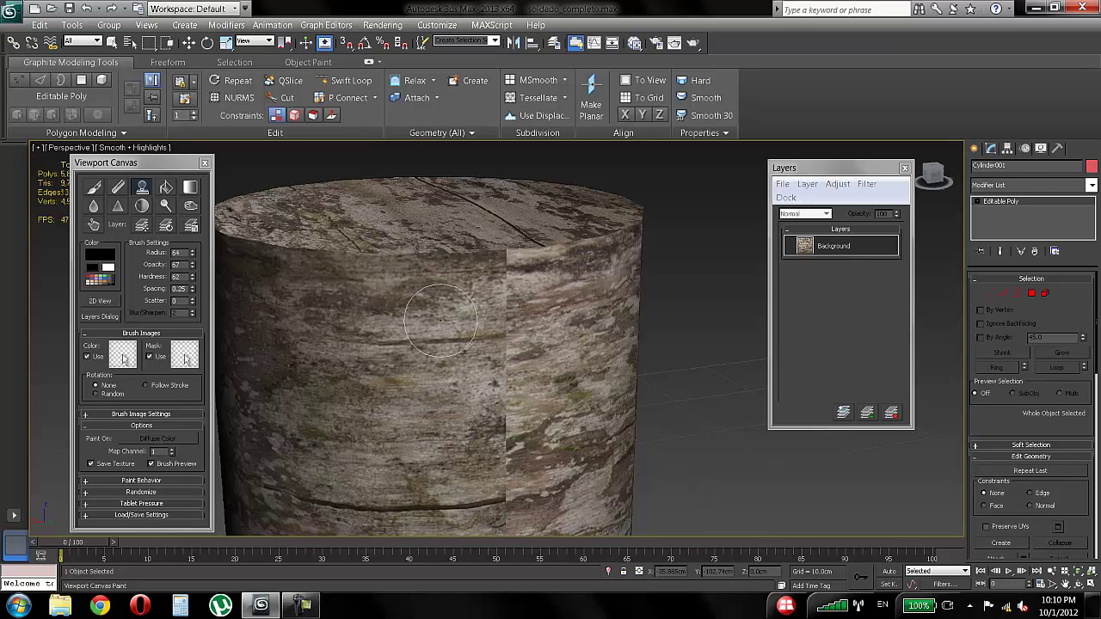
ctrl+shift+drag(440, 318, 441, 320)
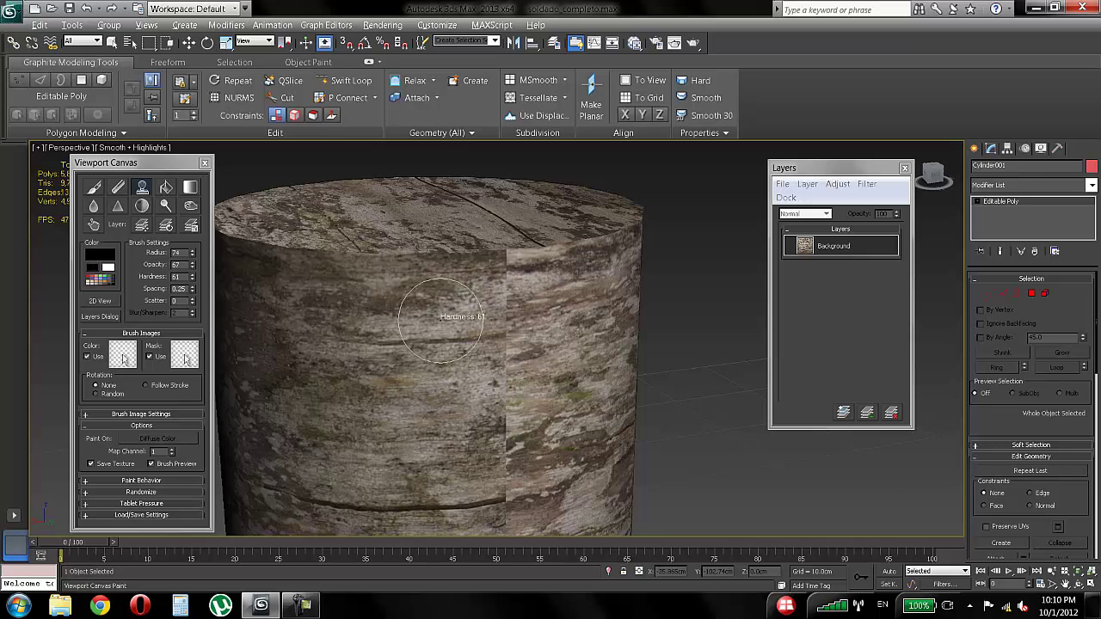
mouse_move(440, 318)
ctrl+alt+mouse_down()
mouse_move(440, 303)
mouse_move(437, 332)
ctrl+alt+mouse_up()
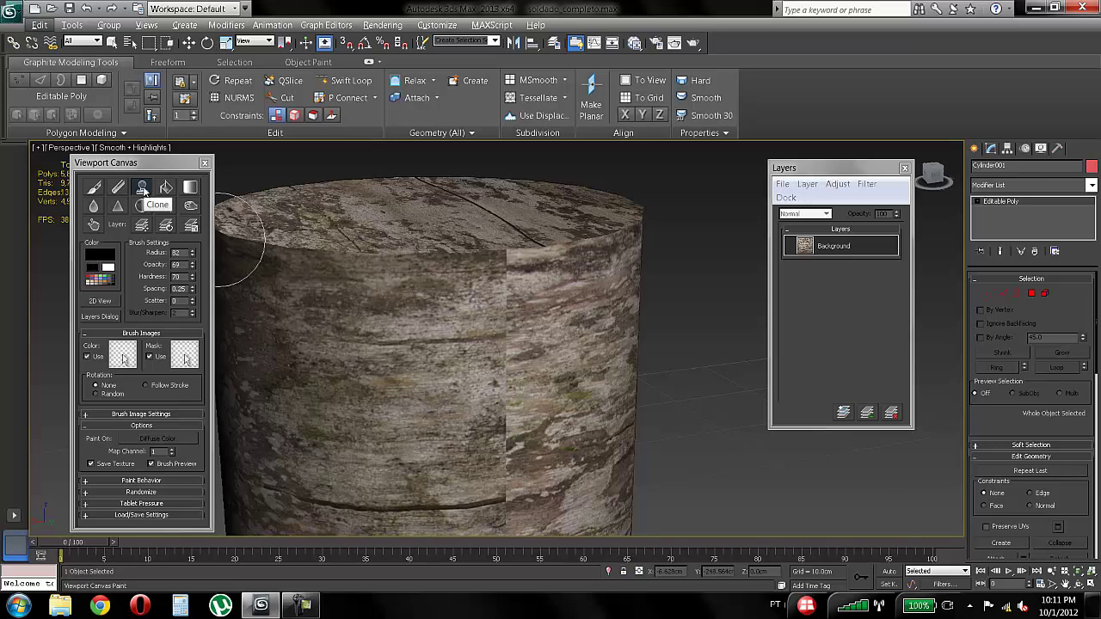
Step: Clone neighbouring bark over the vertical seam from the log's top edge down to the end of the first long crack
click(143, 188)
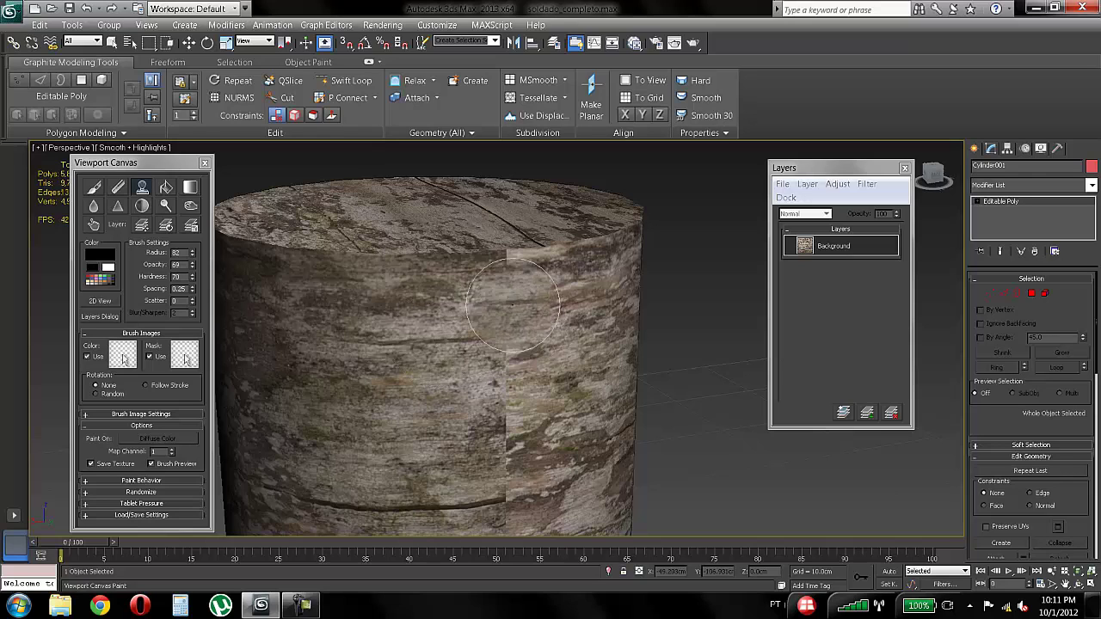
mouse_move(508, 298)
mouse_down()
mouse_move(512, 328)
mouse_move(516, 290)
mouse_move(492, 365)
mouse_move(506, 433)
mouse_move(520, 435)
mouse_up()
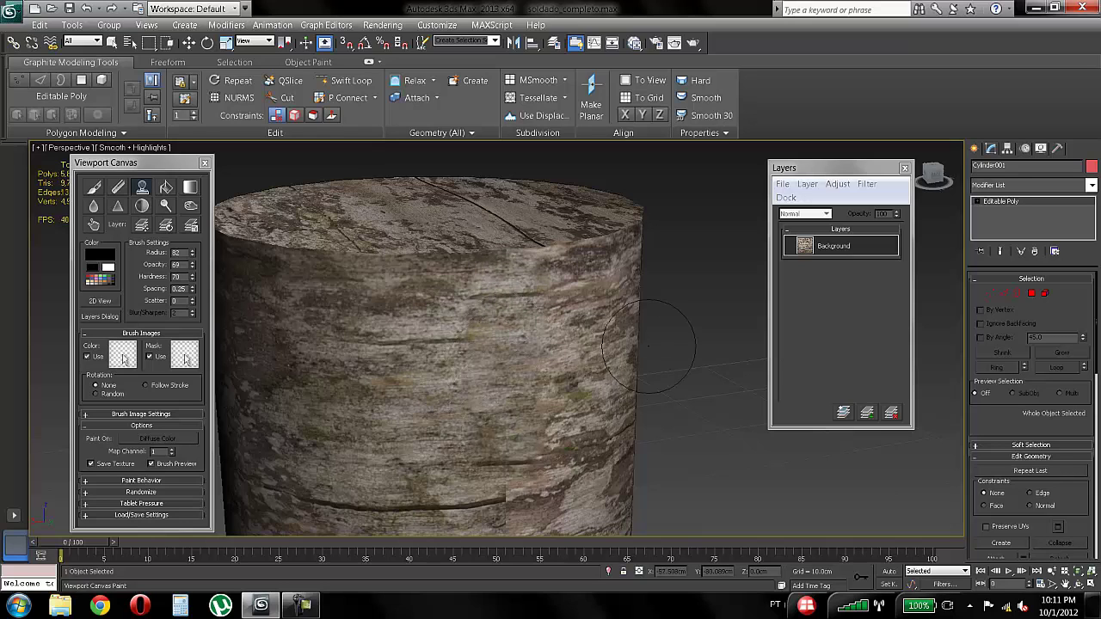
mouse_move(638, 340)
alt+middle_down()
mouse_move(590, 320)
mouse_move(631, 264)
alt+middle_up()
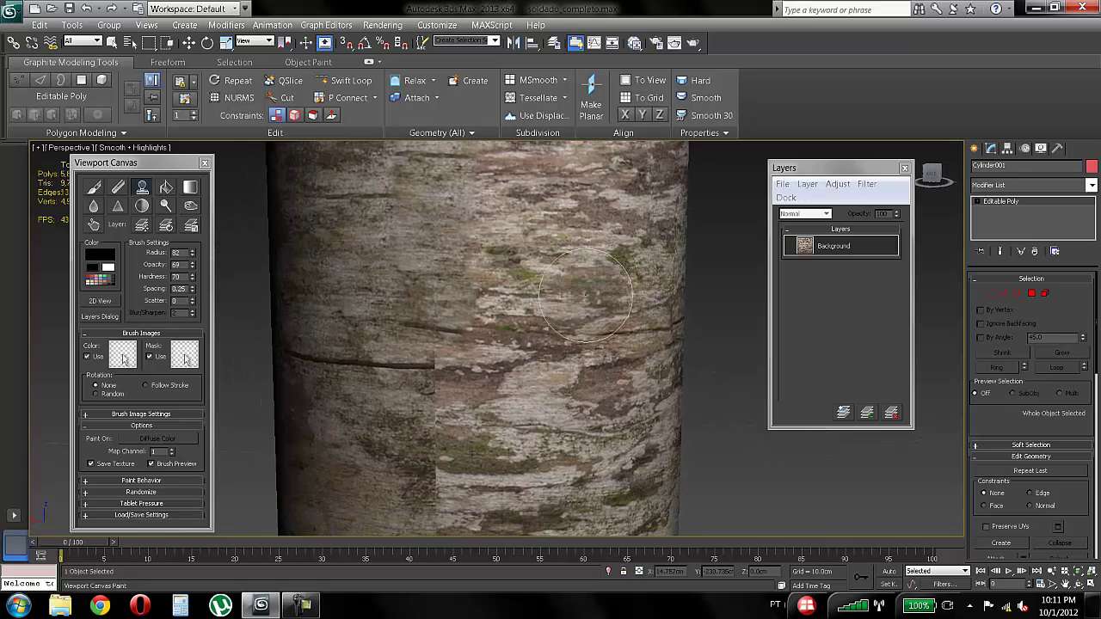
alt+click(563, 284)
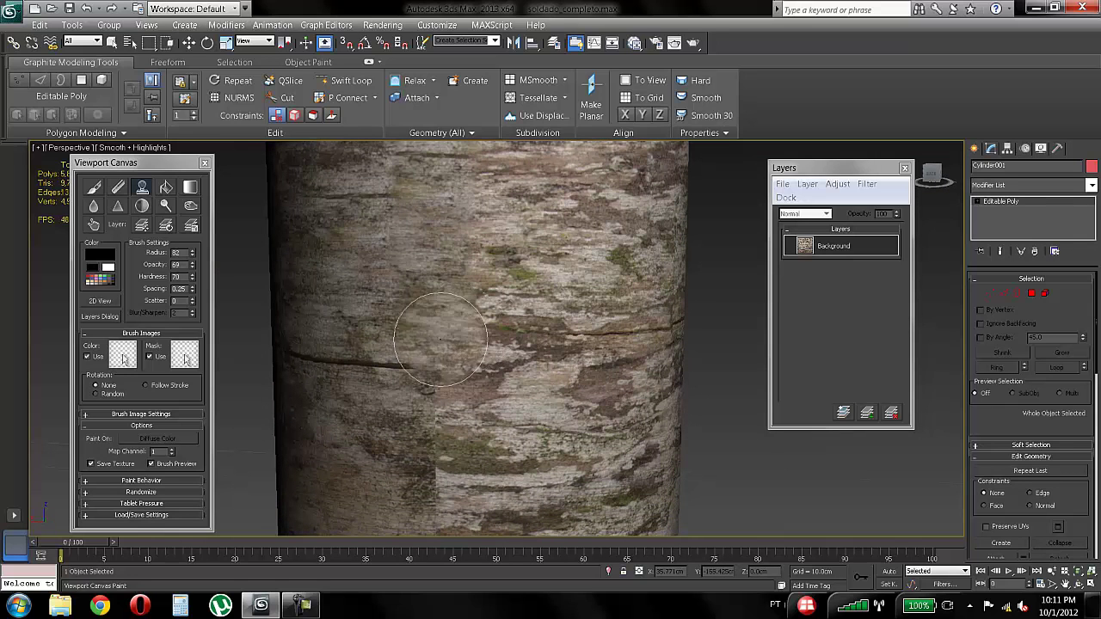
mouse_move(432, 312)
mouse_down()
mouse_move(442, 390)
mouse_move(421, 287)
mouse_move(434, 280)
mouse_up()
Step: Sample clean bark beside the seam and clone it over the log's middle section and around the broken ends of the lower crack
mouse_move(508, 346)
alt+middle_down()
mouse_move(557, 348)
mouse_move(503, 287)
alt+middle_up()
alt+click(341, 351)
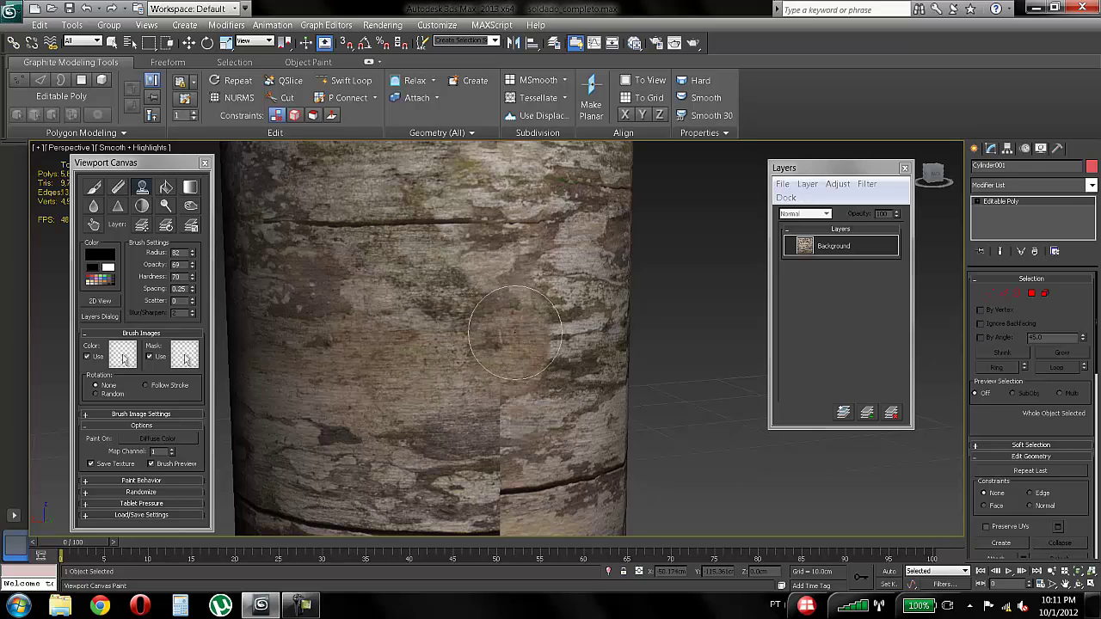
middle_drag(583, 316, 558, 169)
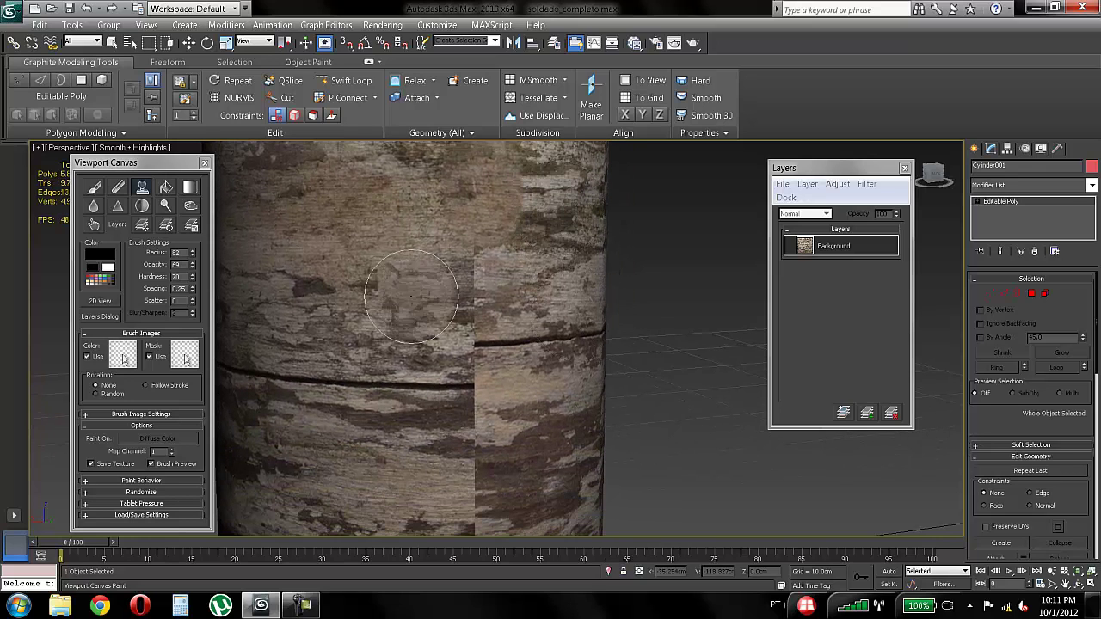
alt+click(344, 341)
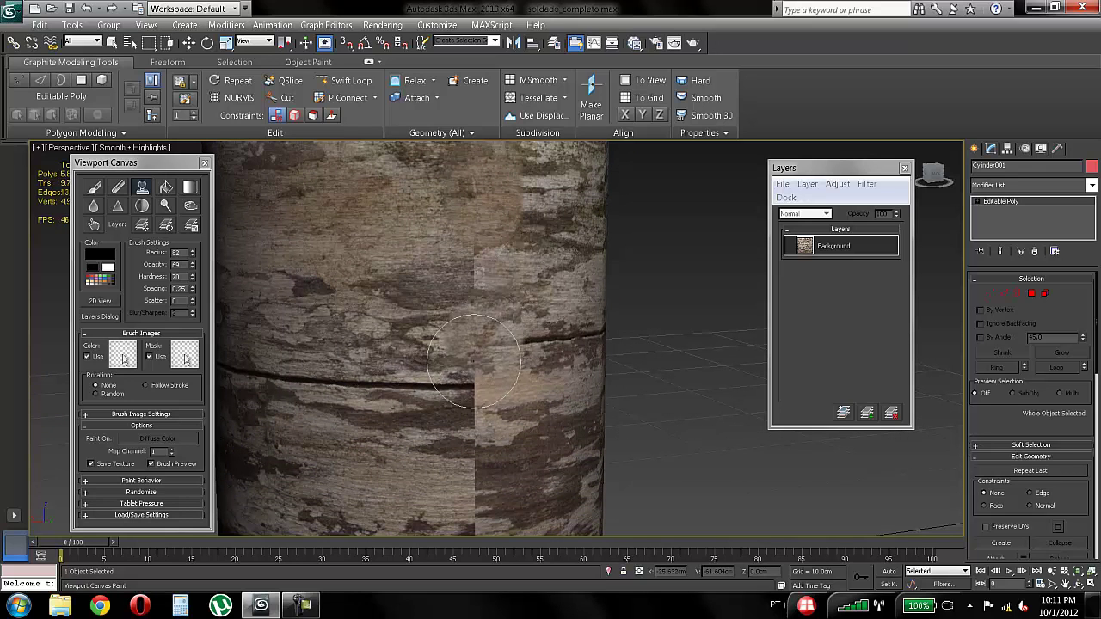
alt+click(420, 287)
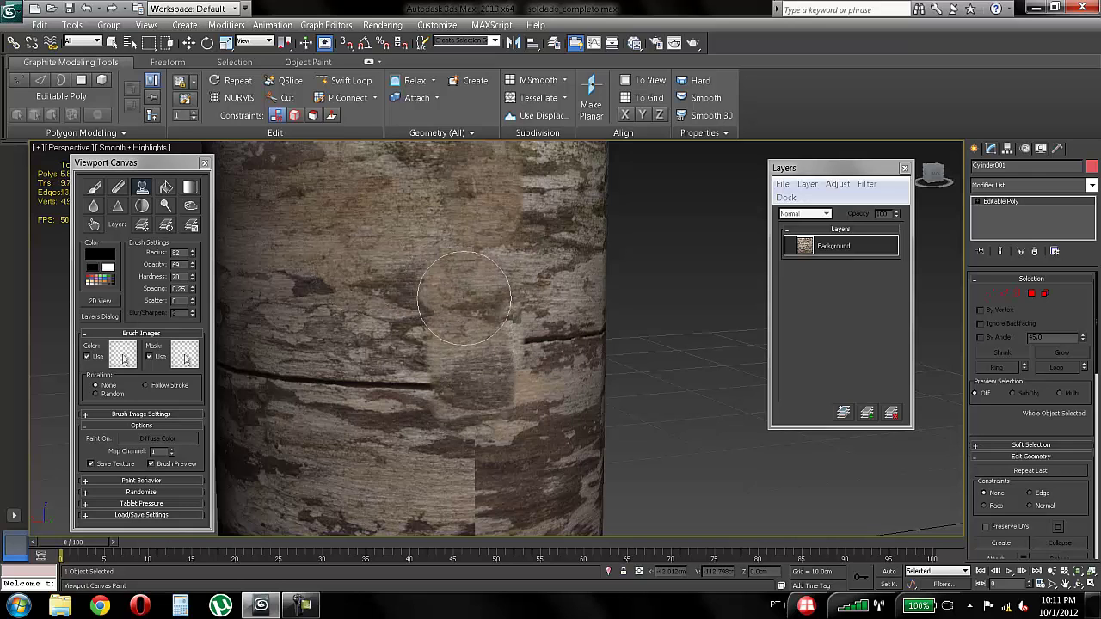
alt+click(402, 277)
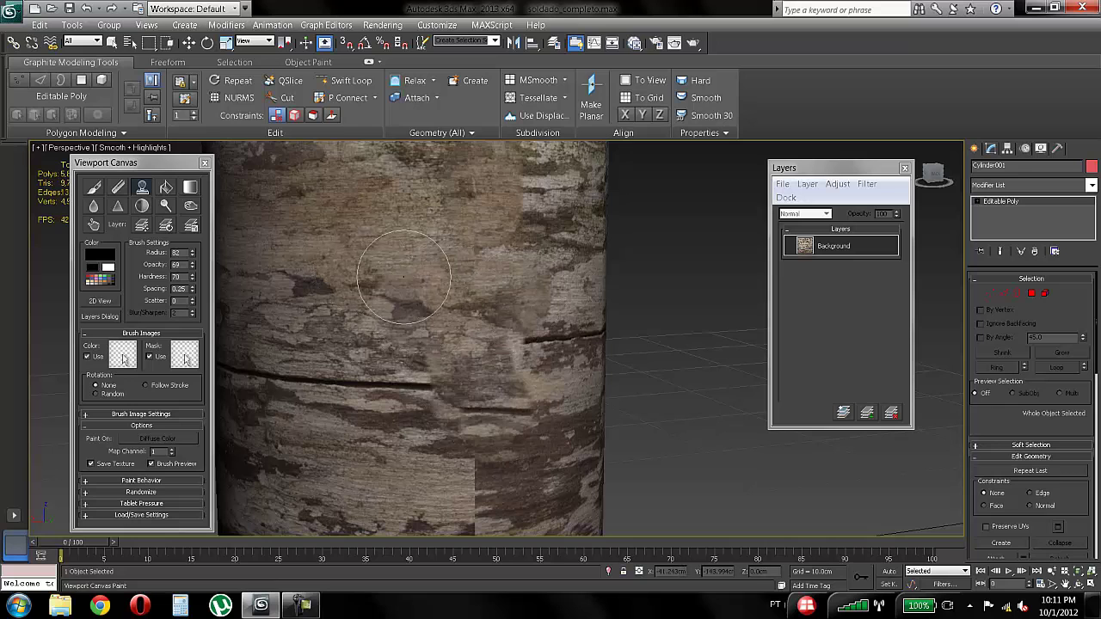
drag(471, 440, 504, 422)
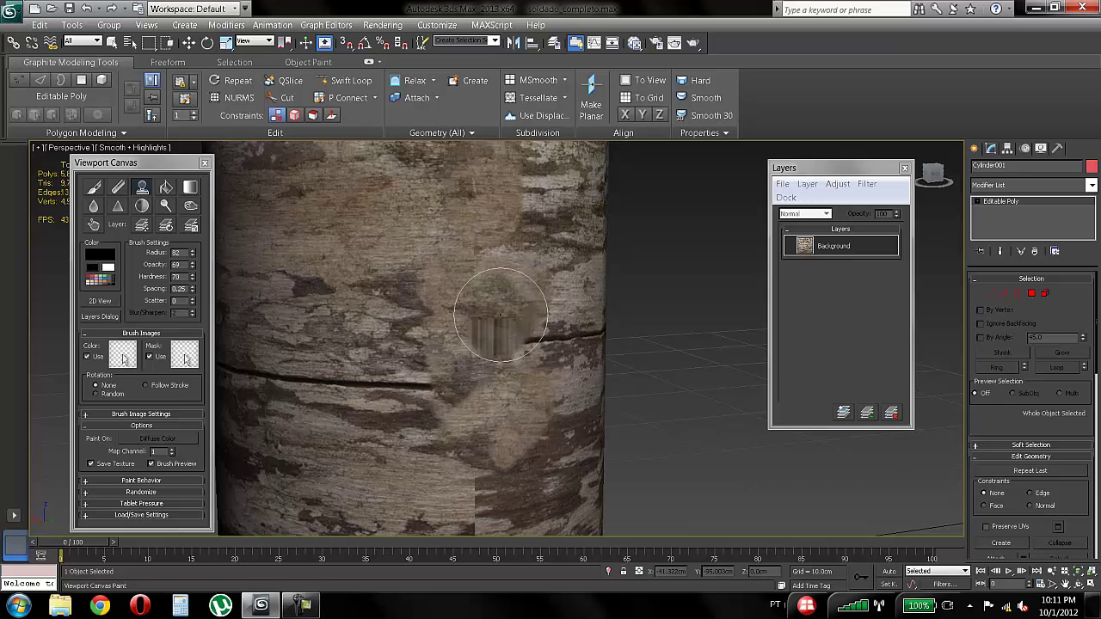
Step: Clone bark over the seam below the lower crack, reducing the brush radius to 36 for the strokes toward the base
scroll(500, 315, down, 5)
alt+middle_drag(459, 337, 520, 342)
scroll(476, 359, up, 3)
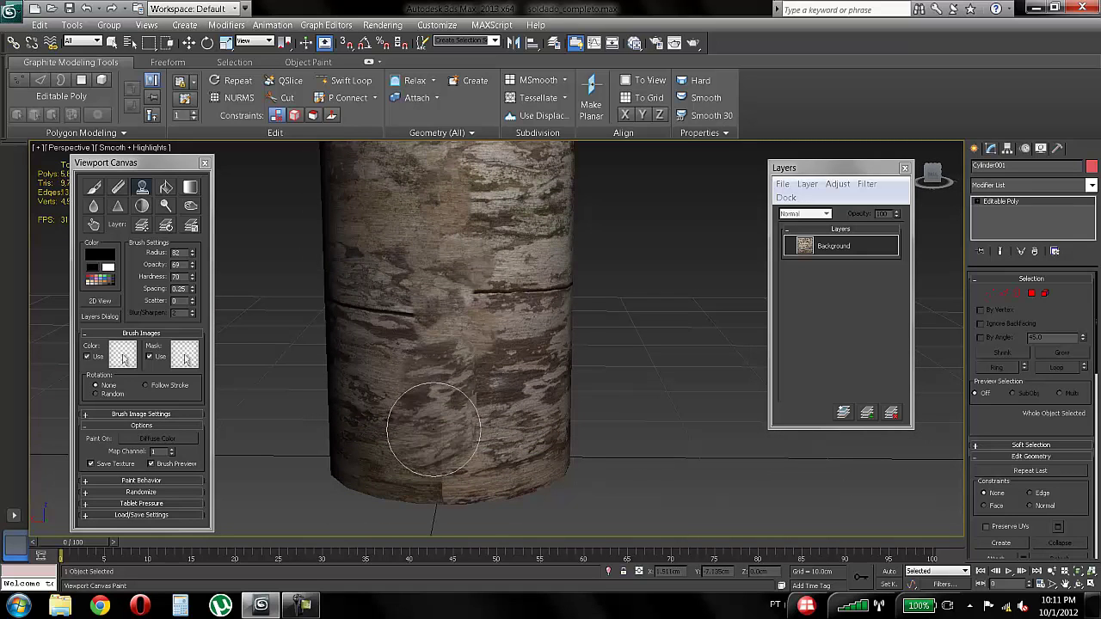
mouse_move(393, 369)
alt+middle_down()
mouse_move(431, 384)
mouse_move(465, 369)
alt+middle_up()
alt+click(386, 392)
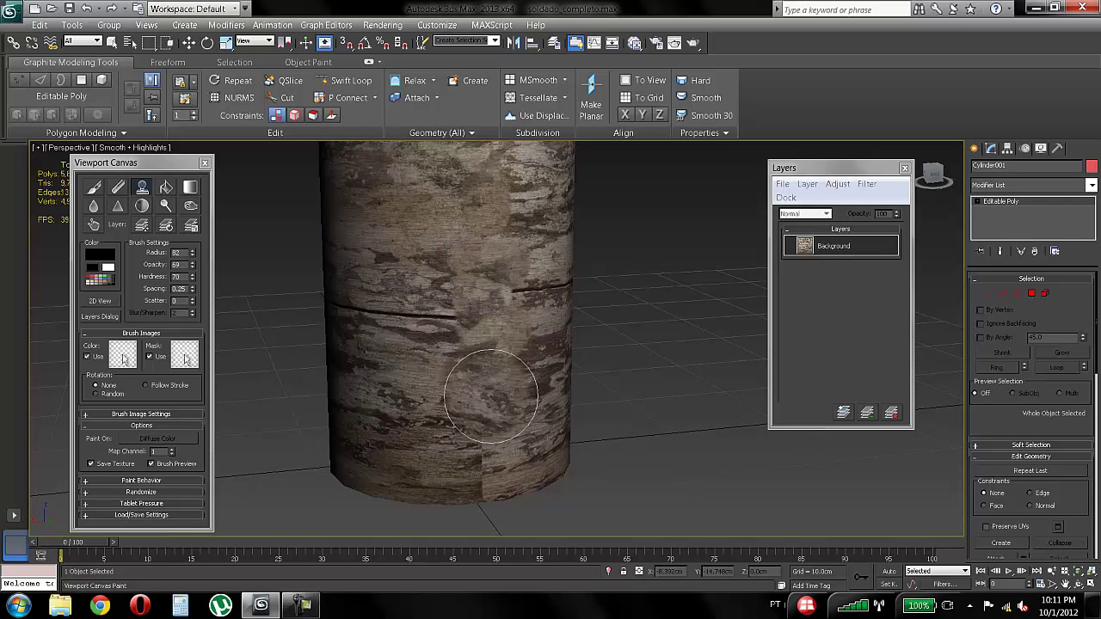
ctrl+drag(491, 396, 492, 370)
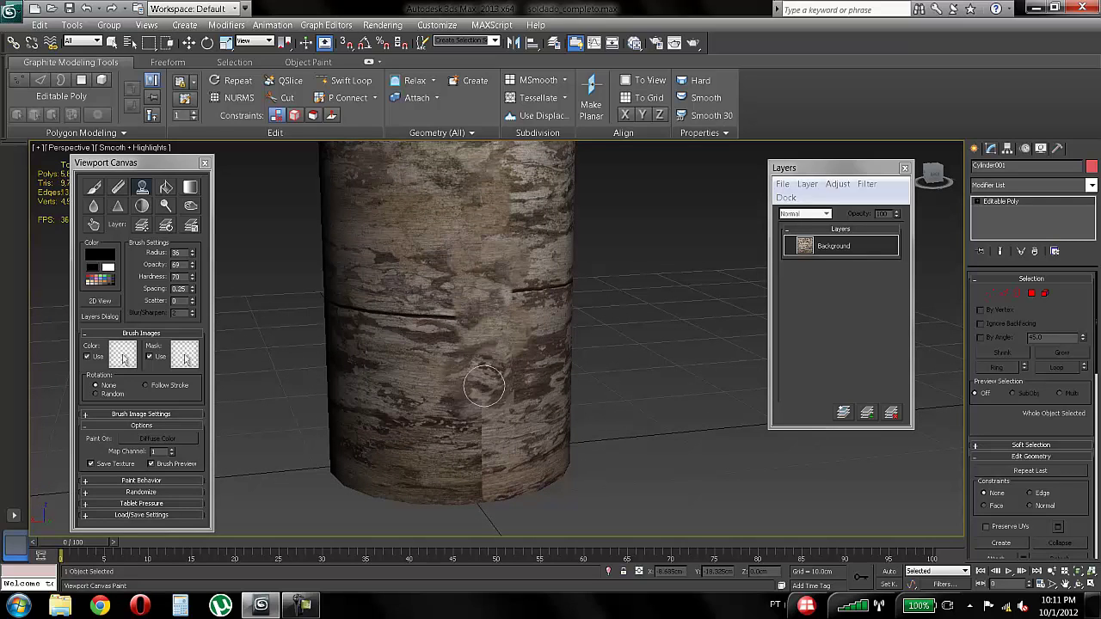
drag(476, 415, 480, 478)
key(super)
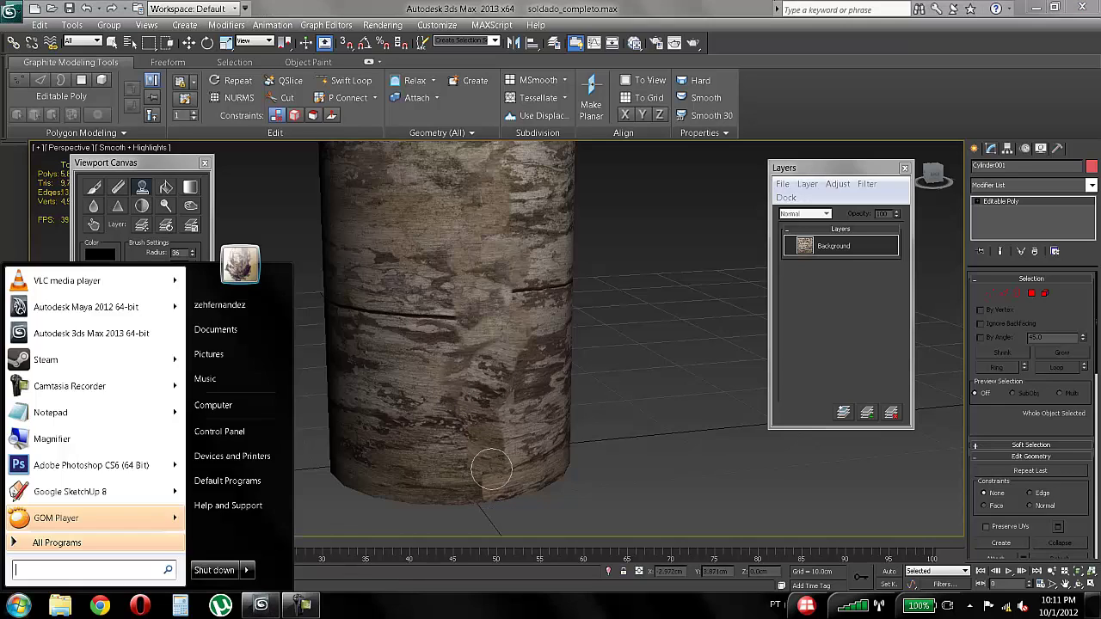
key(super)
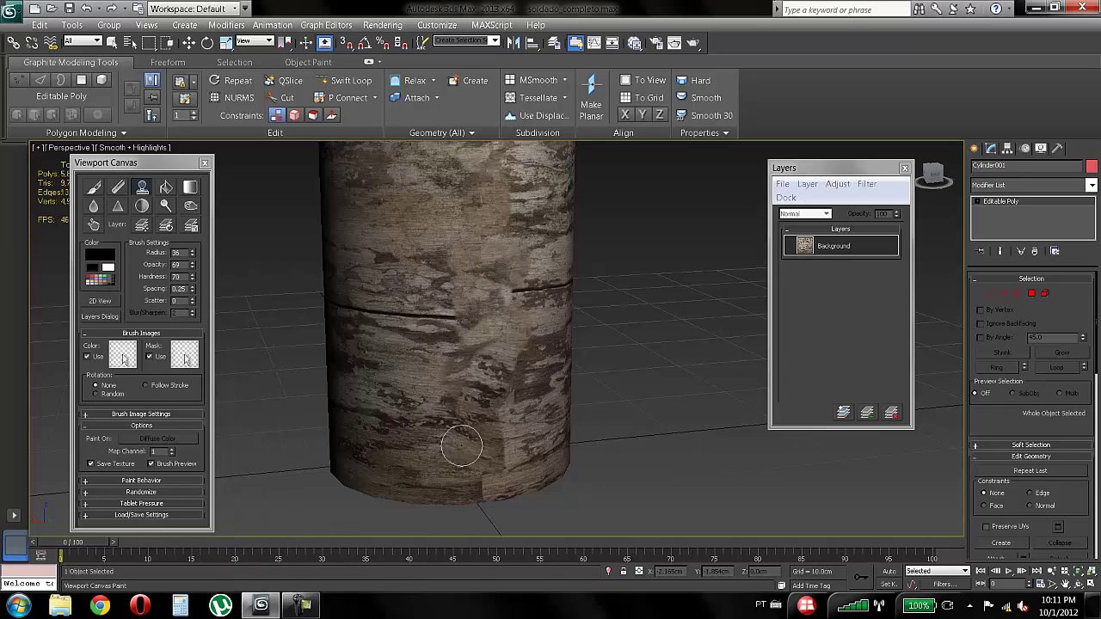
Step: Sample bark on both sides of the seam and clone it over the remaining mismatched patches near the log's base
alt+click(417, 404)
alt+middle_drag(495, 453, 474, 432)
alt+click(422, 444)
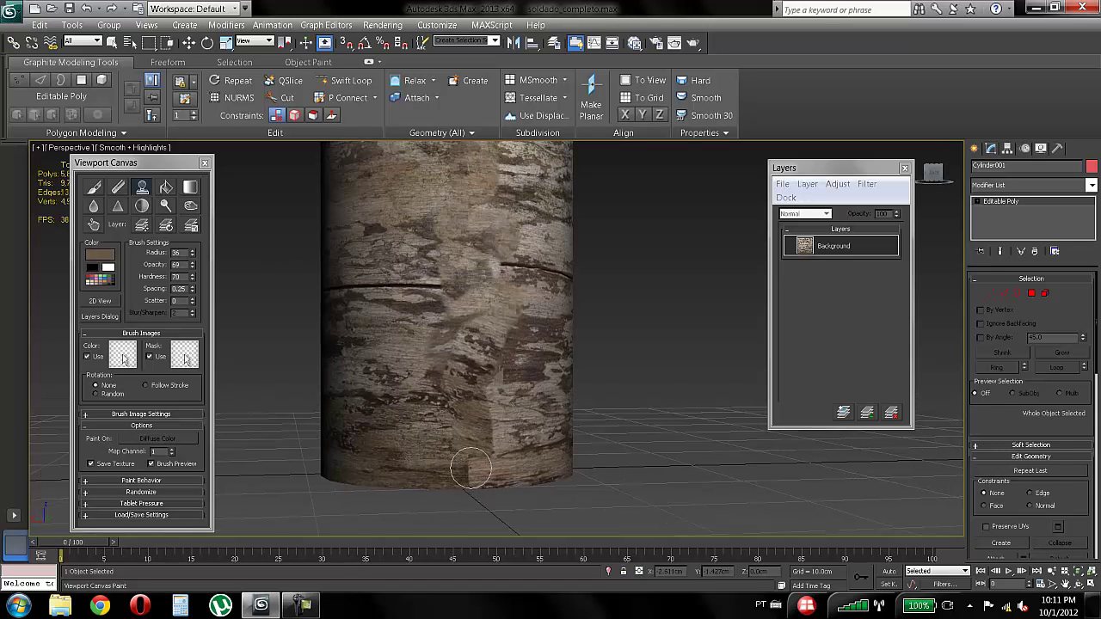
alt+middle_drag(521, 424, 515, 428)
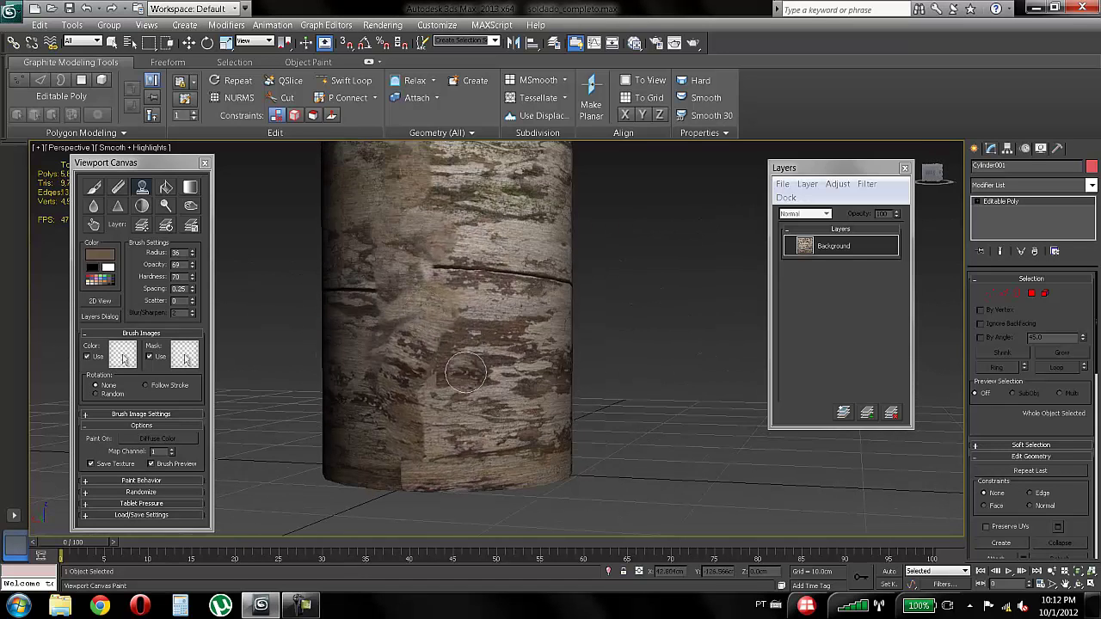
alt+click(522, 347)
mouse_move(457, 311)
mouse_down()
mouse_move(441, 364)
mouse_move(459, 384)
mouse_up()
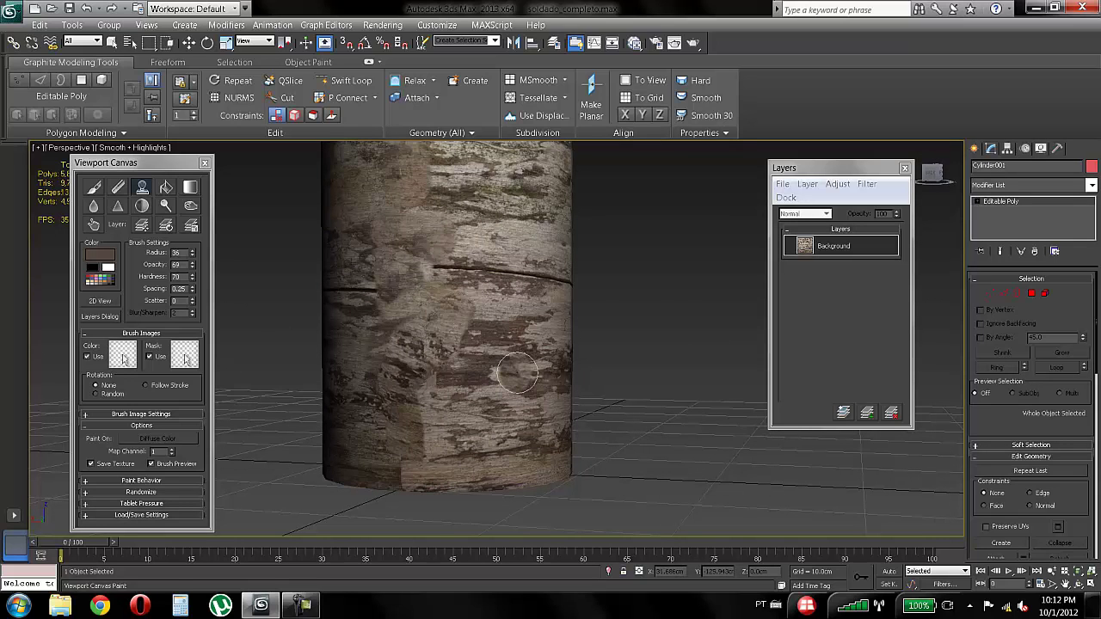
Step: Leave the Clone tool and inspect the retouched bark around the whole log
right_click(510, 369)
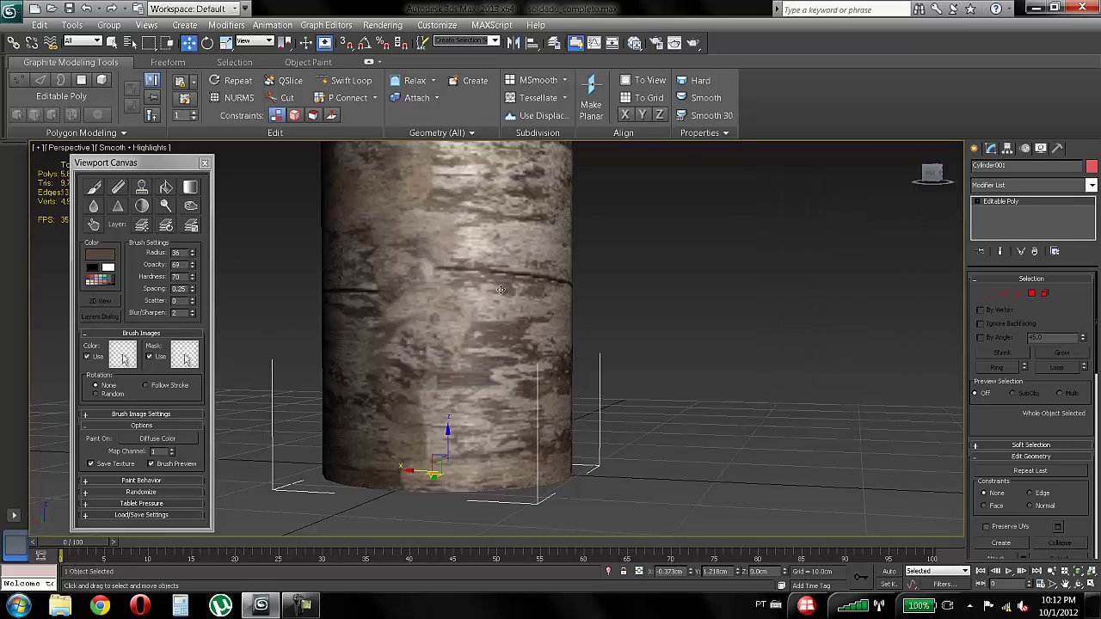
alt+middle_drag(501, 289, 525, 417)
scroll(526, 378, down, 3)
alt+middle_drag(526, 361, 621, 301)
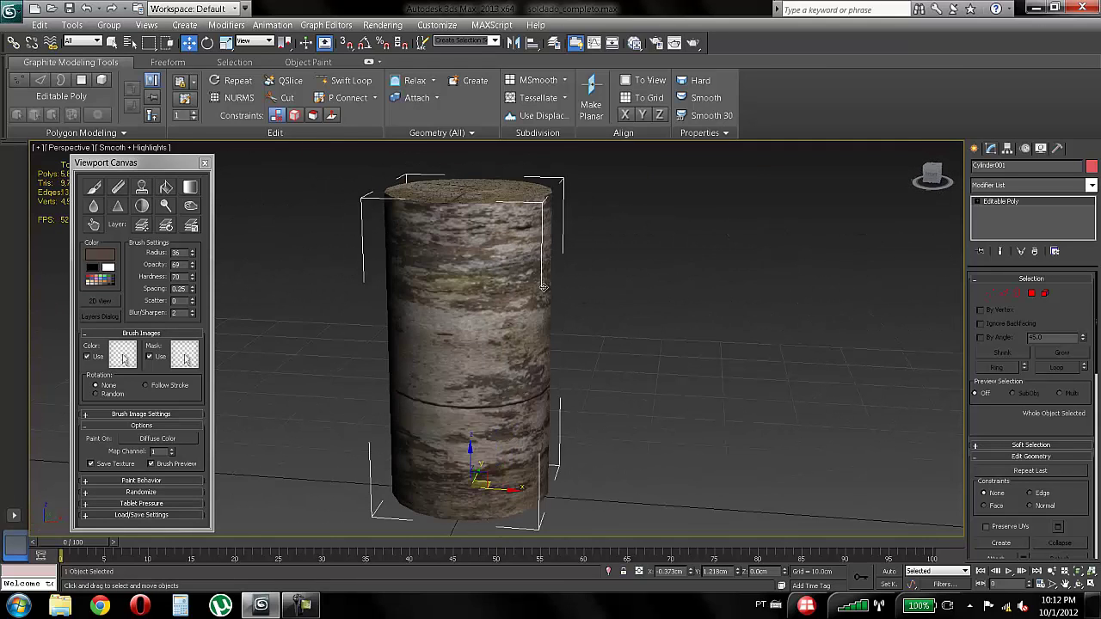
Step: Start the Paint brush on the log's diffuse texture and add a new layer above the Background layer
alt+middle_drag(497, 292, 565, 279)
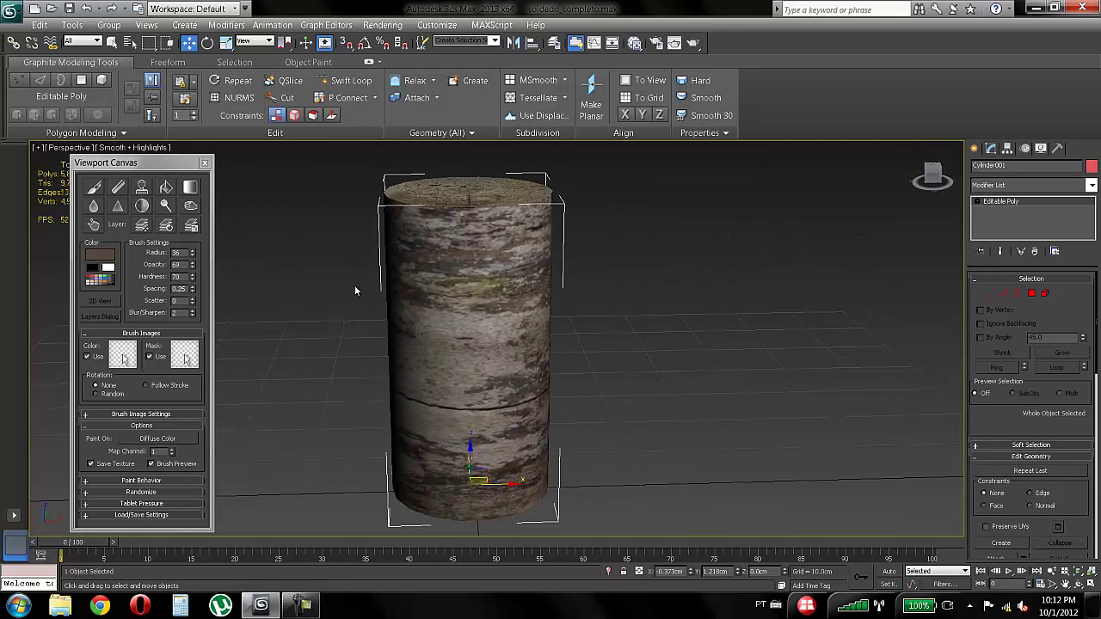
key(space)
middle_drag(445, 296, 450, 304)
click(94, 188)
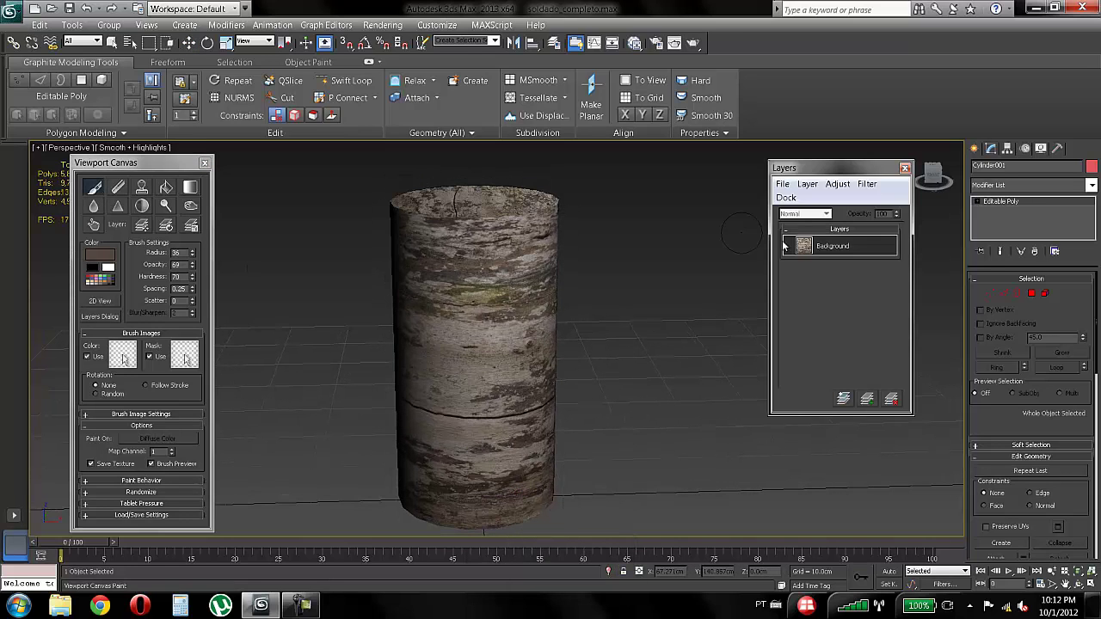
click(865, 400)
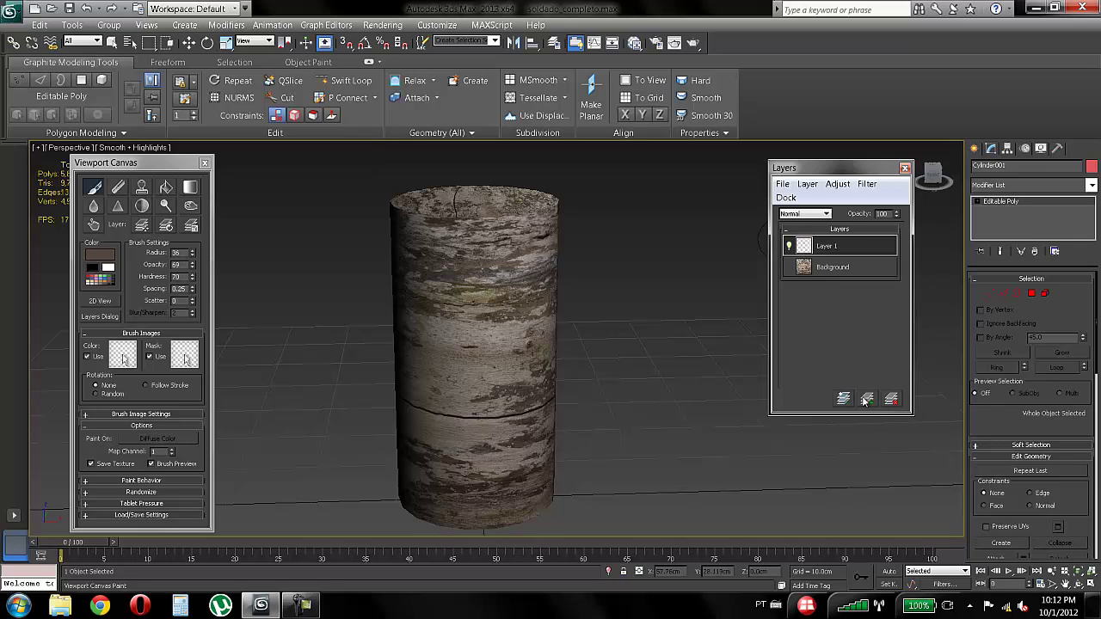
Step: Set the paint color to bright red and the brush to radius 11 with hardness 0
click(100, 254)
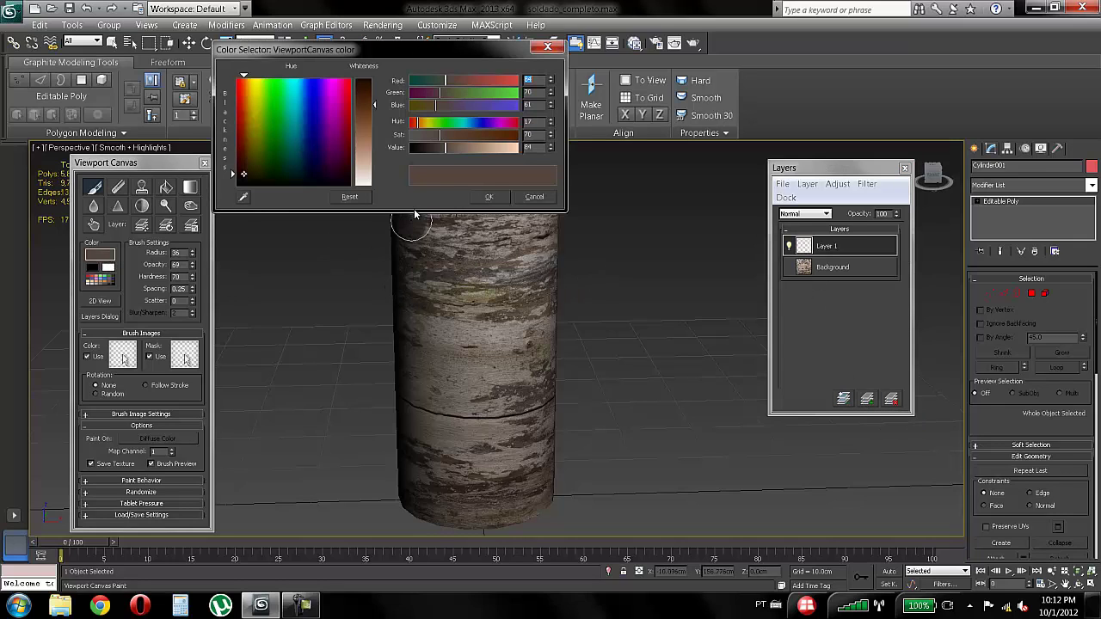
drag(243, 81, 232, 76)
drag(375, 104, 376, 75)
click(489, 196)
scroll(482, 340, up, 5)
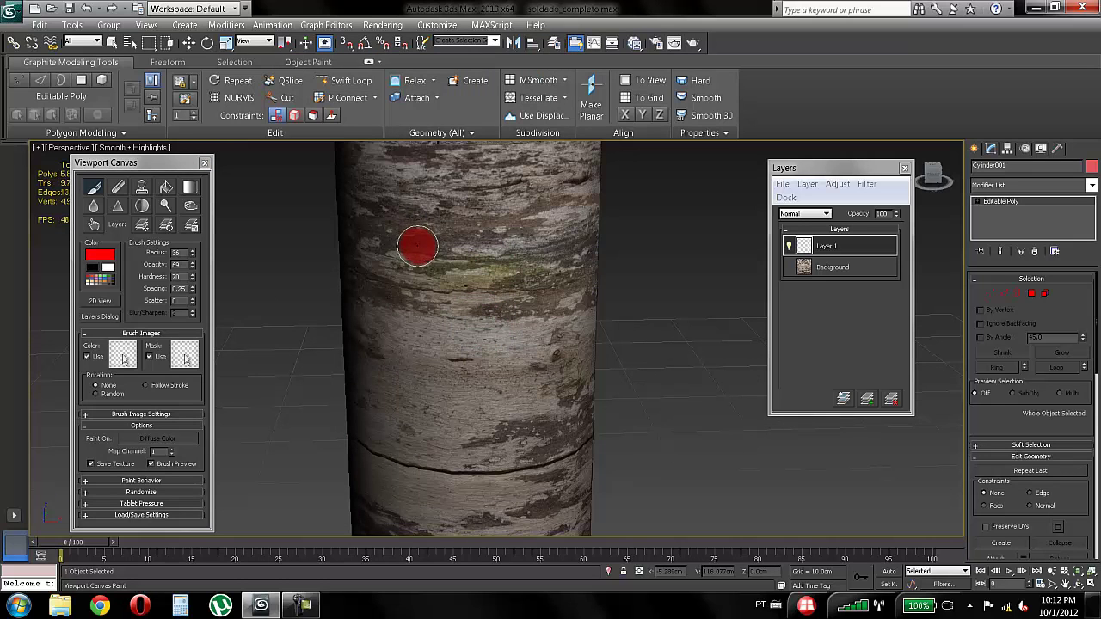
ctrl+shift+drag(443, 251, 445, 244)
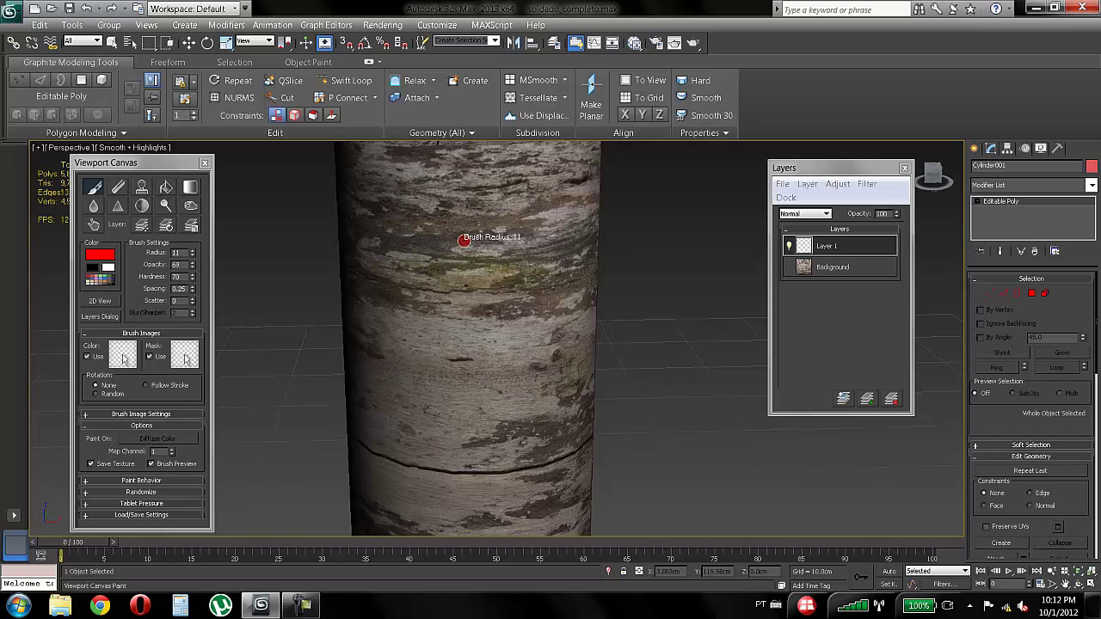
alt+shift+drag(463, 241, 465, 244)
Step: Paint a long wavy red stroke and several shorter curved strokes around the log's side on the new layer
mouse_move(496, 160)
mouse_down()
mouse_move(455, 262)
mouse_move(503, 404)
mouse_move(457, 450)
mouse_up()
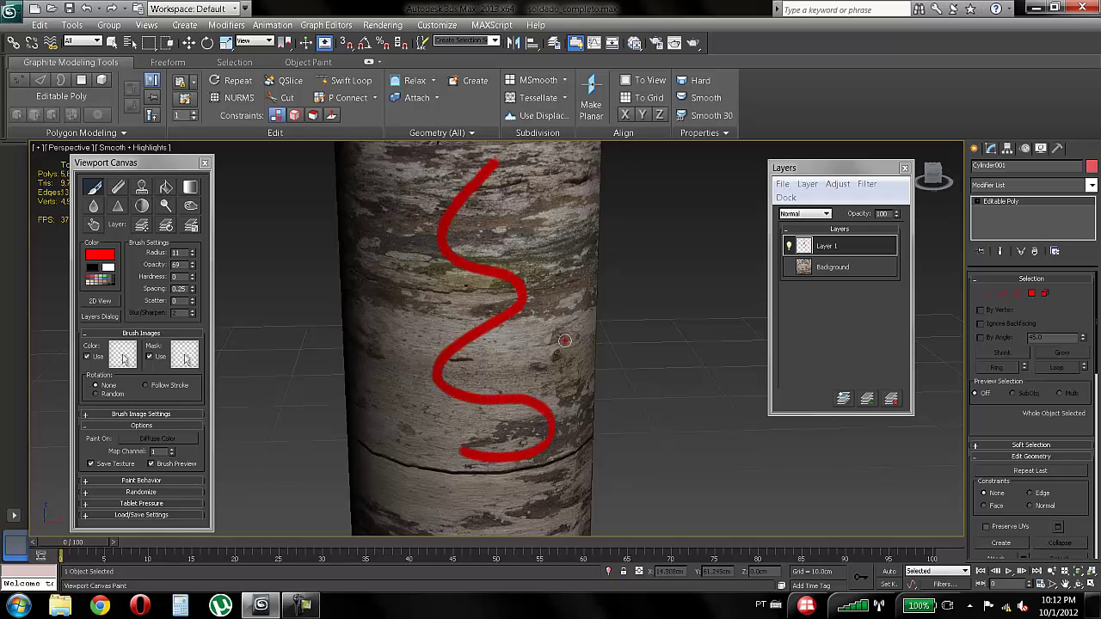
alt+middle_drag(544, 355, 499, 353)
mouse_move(479, 251)
mouse_down()
mouse_move(526, 397)
mouse_move(513, 449)
mouse_up()
drag(536, 247, 551, 353)
alt+middle_drag(566, 340, 459, 335)
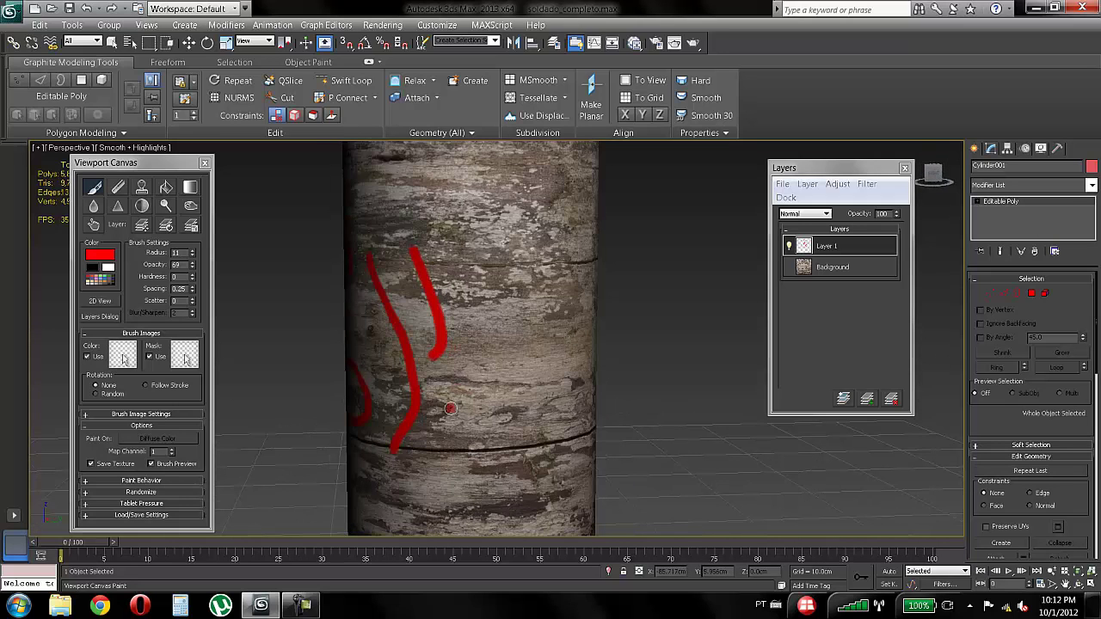
mouse_move(451, 412)
mouse_down()
mouse_move(522, 290)
mouse_move(479, 207)
mouse_up()
alt+middle_drag(479, 207, 516, 207)
drag(472, 200, 513, 291)
mouse_move(445, 292)
alt+middle_down()
mouse_move(508, 284)
mouse_move(504, 314)
alt+middle_up()
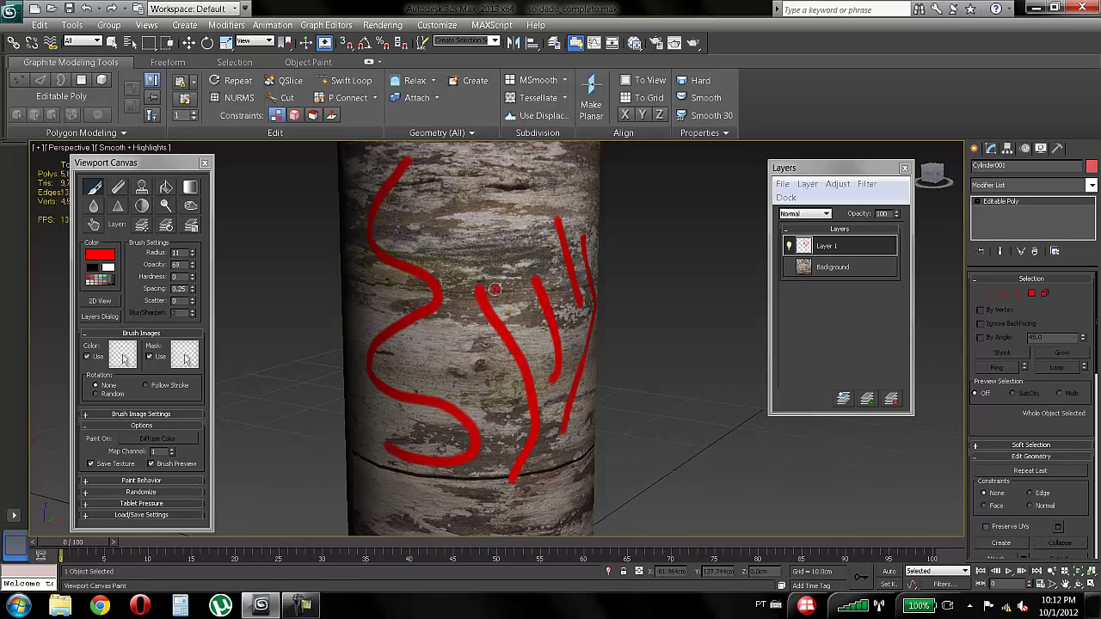
Step: Examine the log's top end and side to compare where the paint on the layer is displayed
alt+middle_drag(497, 207, 497, 344)
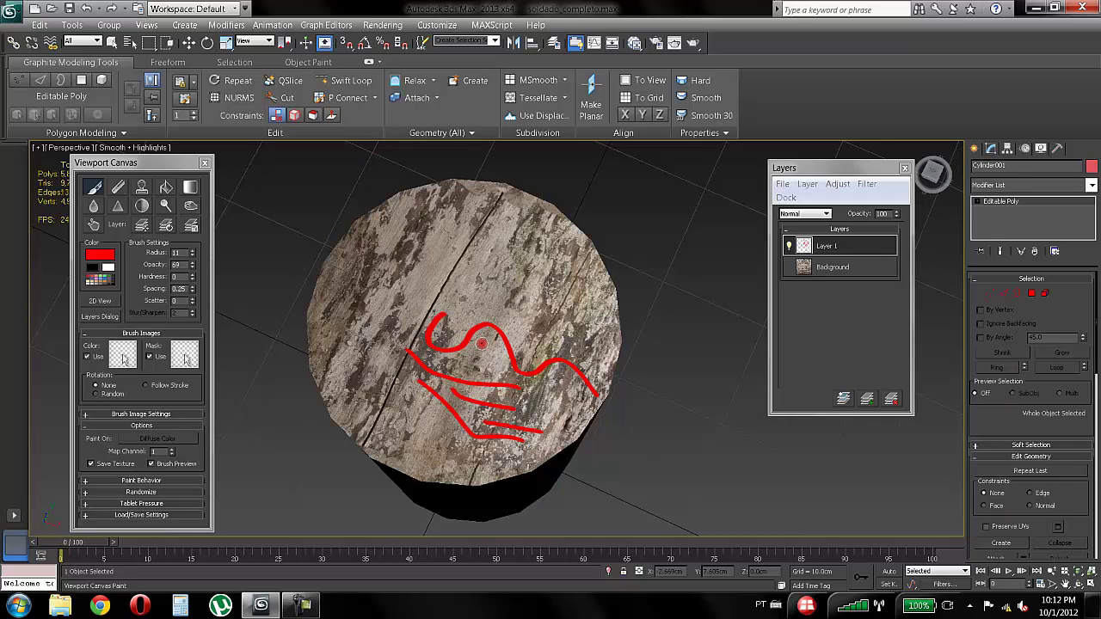
alt+middle_drag(449, 374, 513, 337)
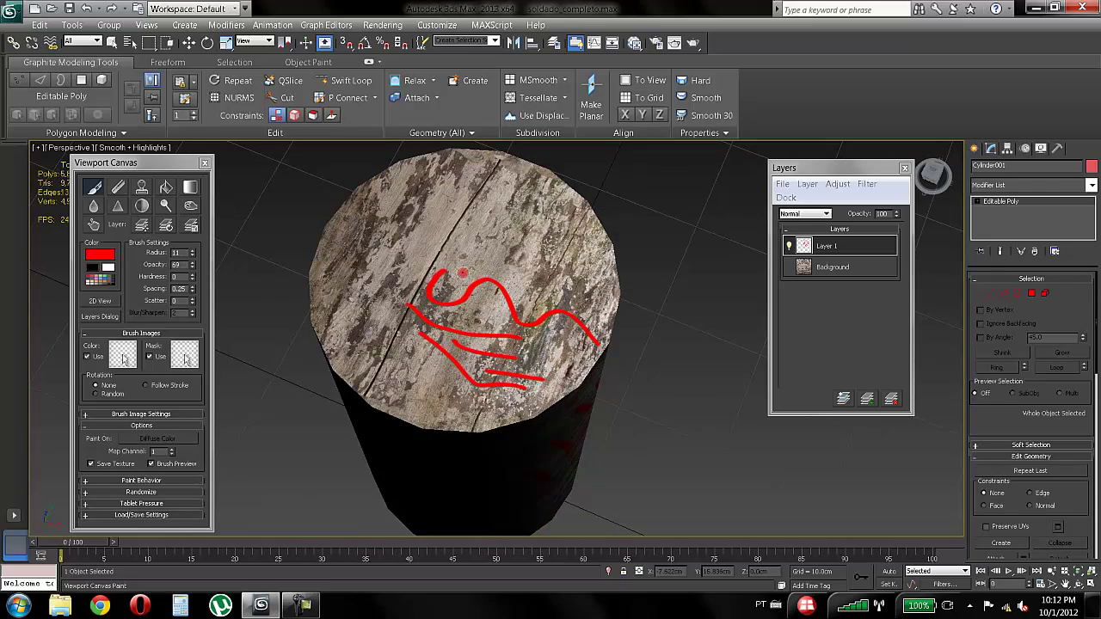
alt+middle_drag(462, 273, 531, 179)
alt+middle_drag(532, 323, 513, 243)
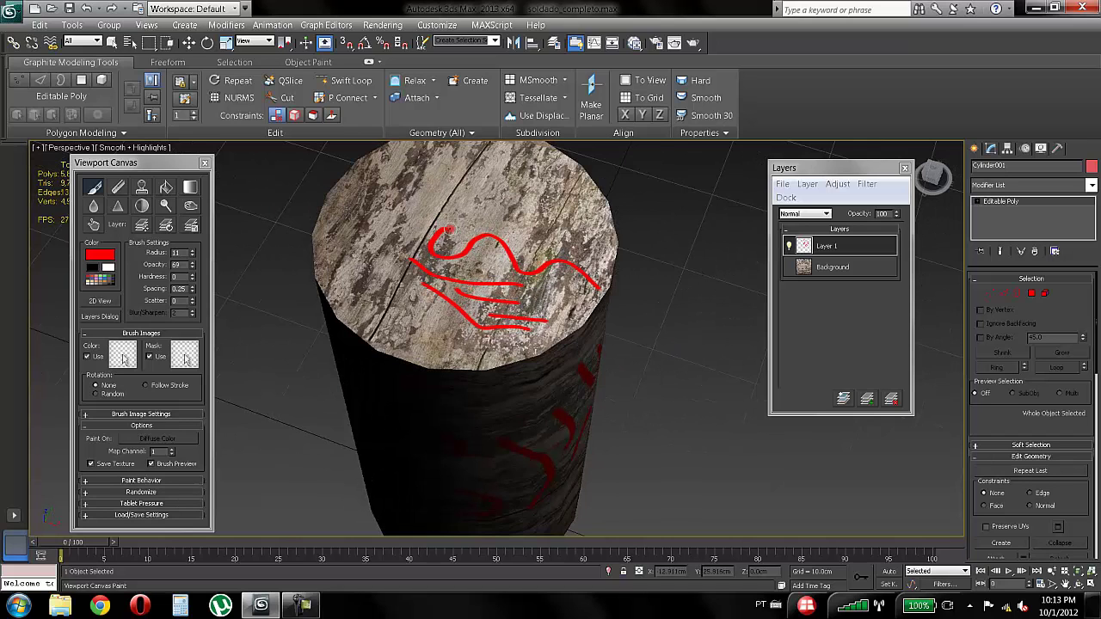
alt+middle_drag(449, 229, 468, 263)
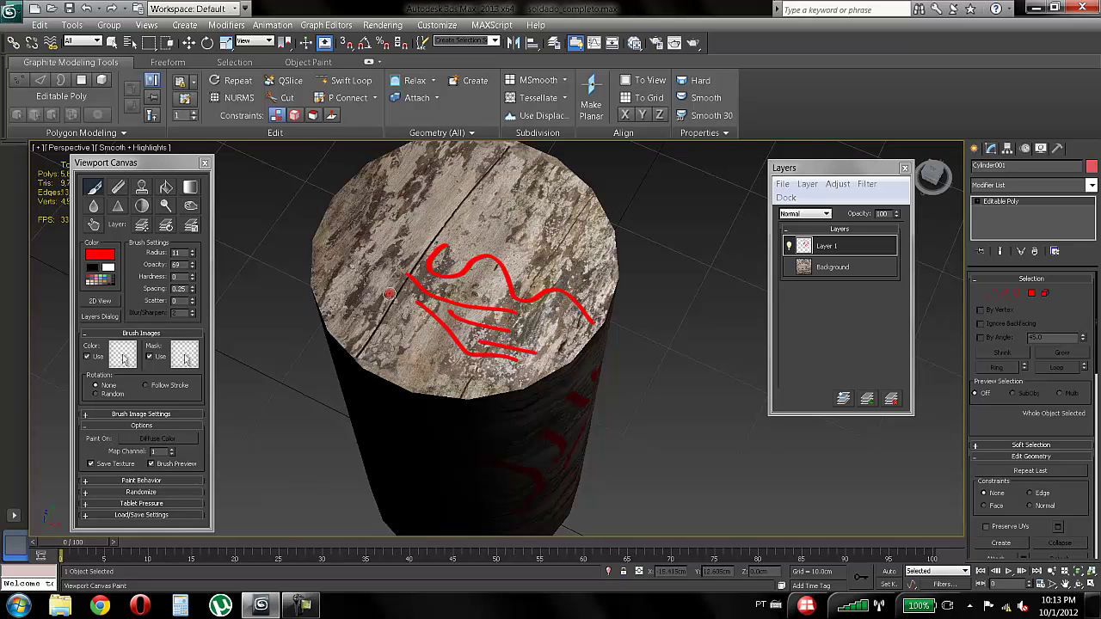
alt+middle_drag(459, 303, 533, 225)
alt+middle_drag(515, 343, 516, 347)
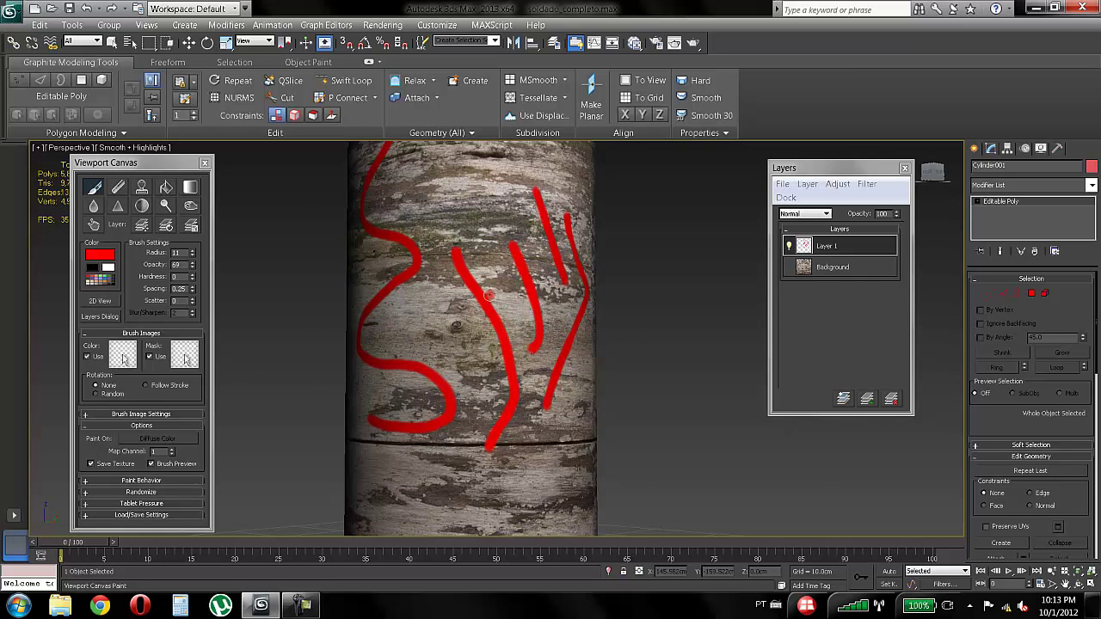
alt+middle_drag(459, 286, 484, 386)
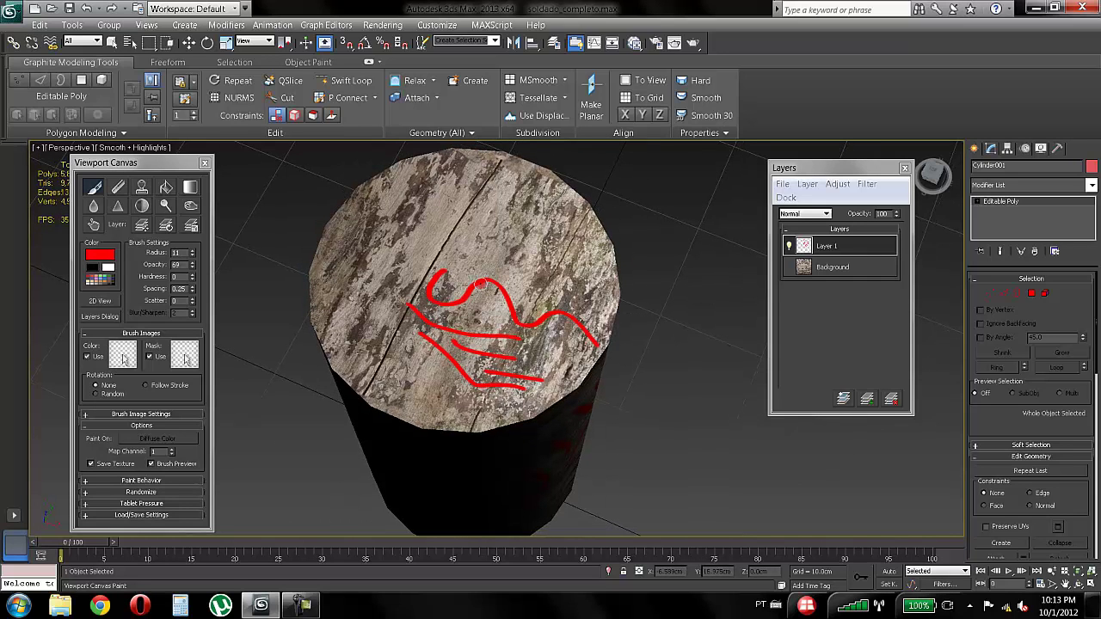
alt+middle_drag(489, 333, 469, 276)
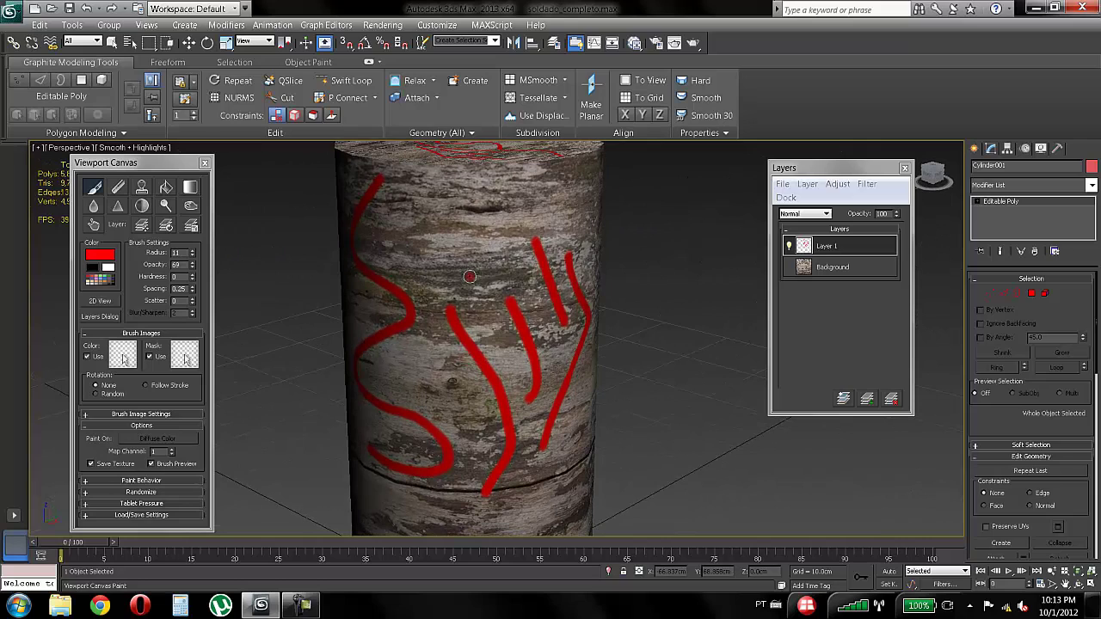
Step: Finish painting, saving the layers to the Desktop as a PSD named "text" that replaces the texture in the material
right_click(689, 256)
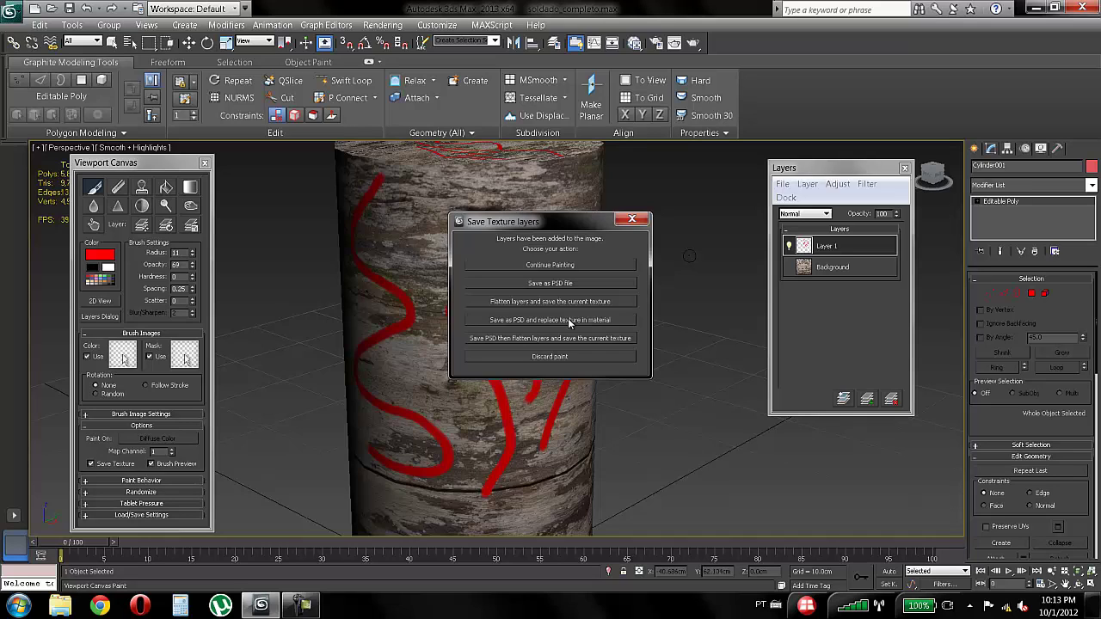
click(568, 320)
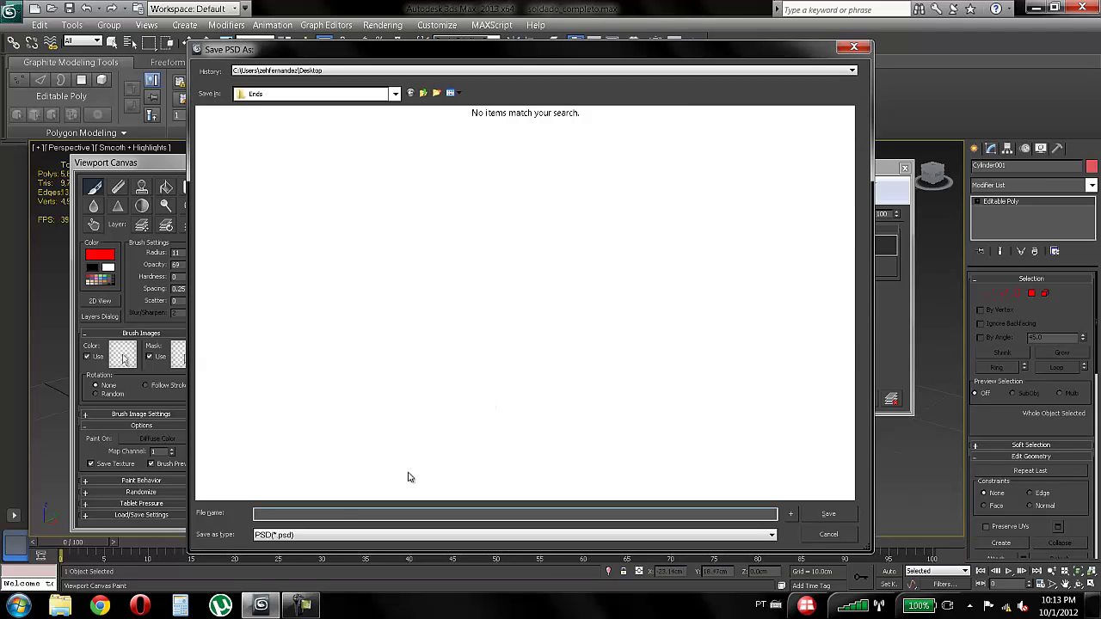
click(351, 94)
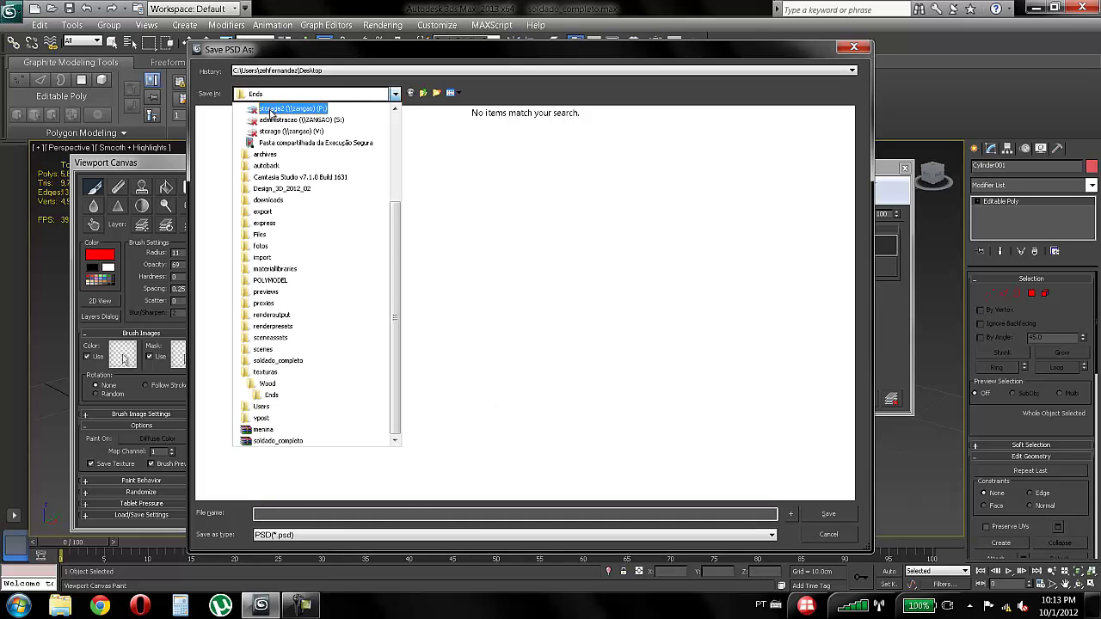
scroll(401, 258, up, 4)
click(259, 110)
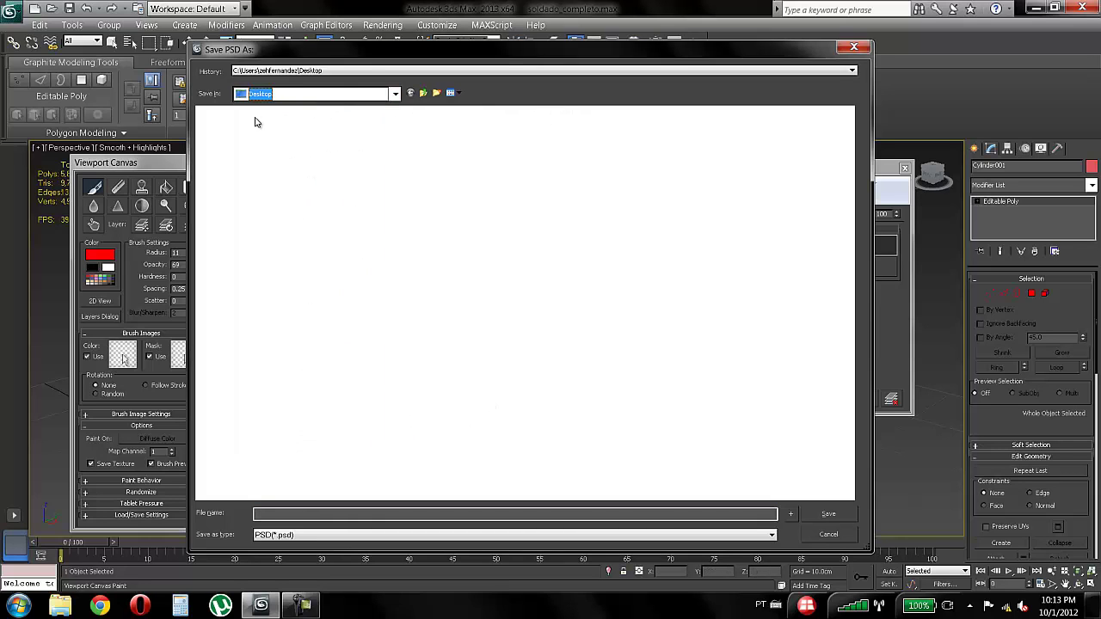
click(278, 514)
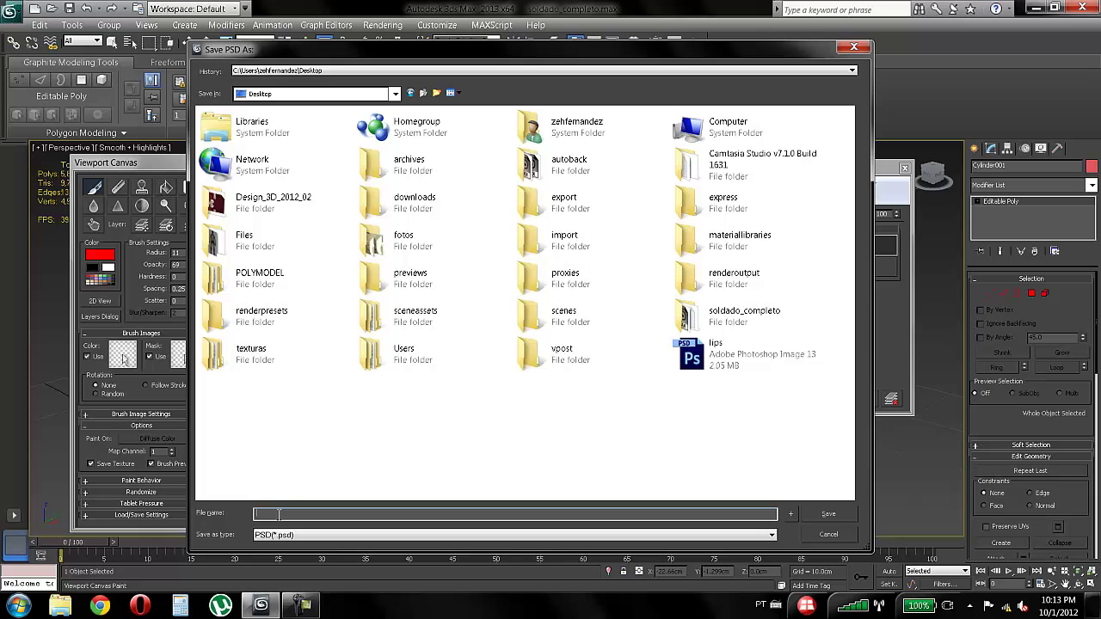
text(text)
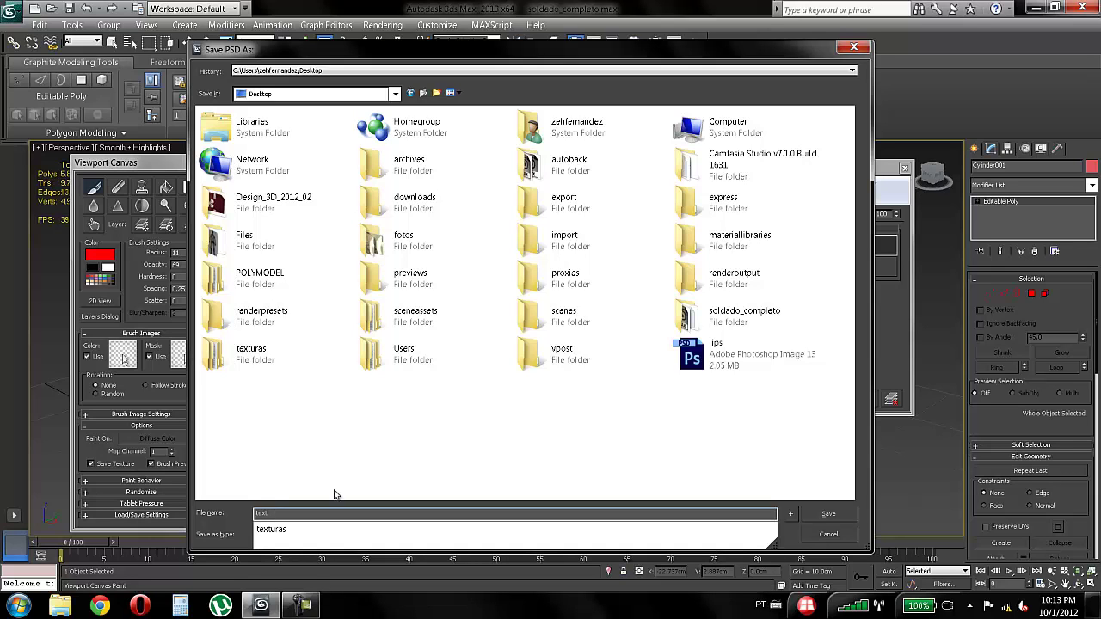
click(827, 513)
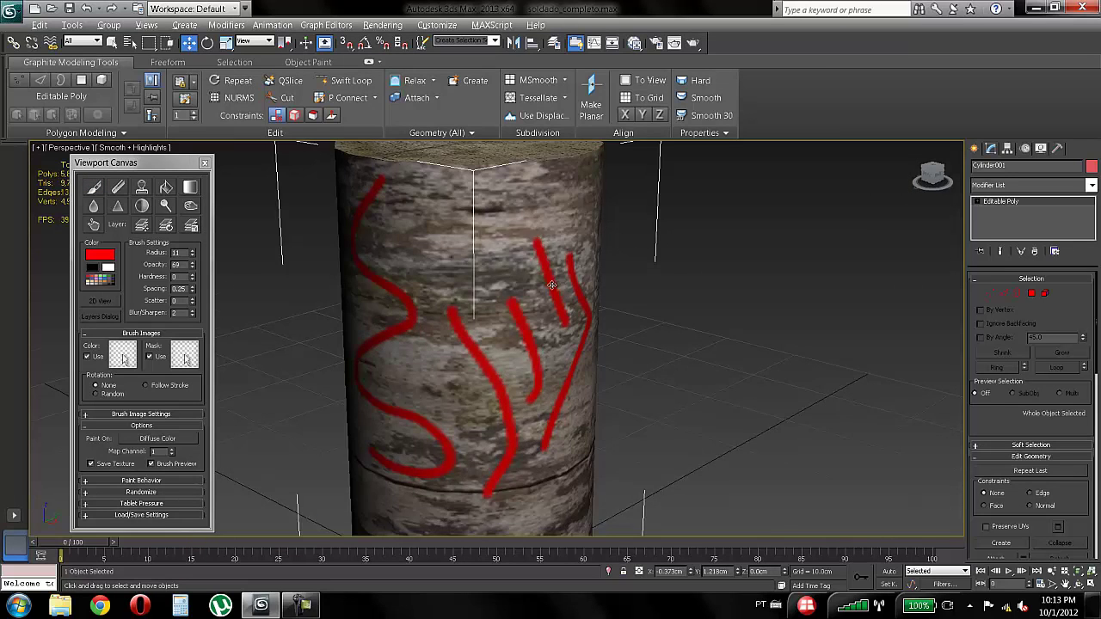
Step: Inspect the replaced PSD texture on the log's cut end and along its bark
alt+middle_drag(552, 285, 561, 336)
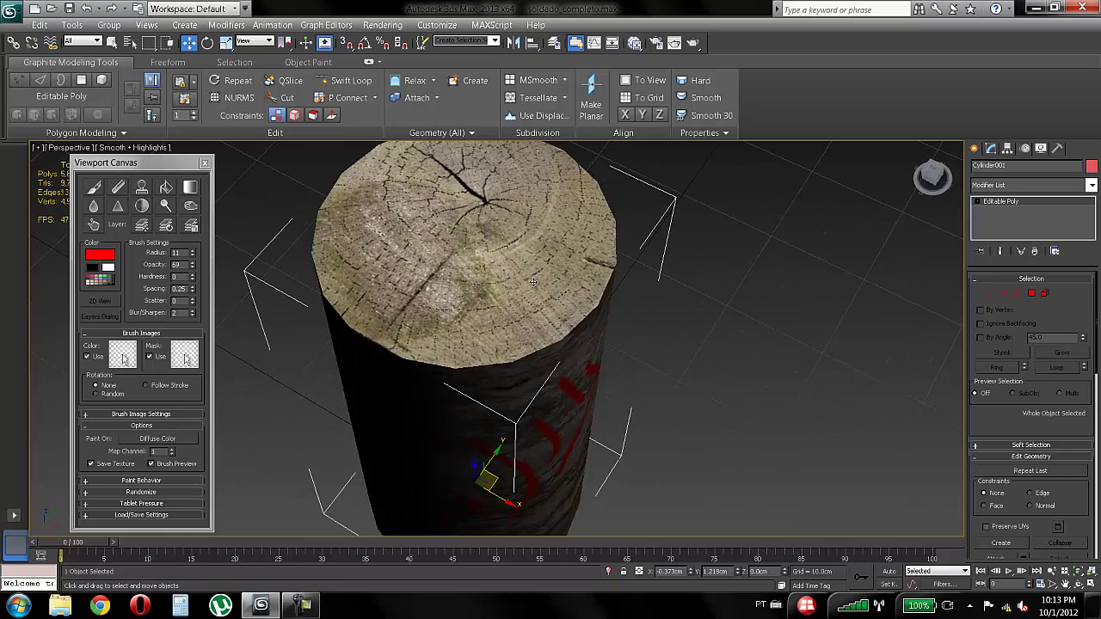
mouse_move(518, 294)
alt+middle_down()
mouse_move(457, 260)
mouse_move(484, 330)
mouse_move(506, 351)
mouse_move(512, 316)
alt+middle_up()
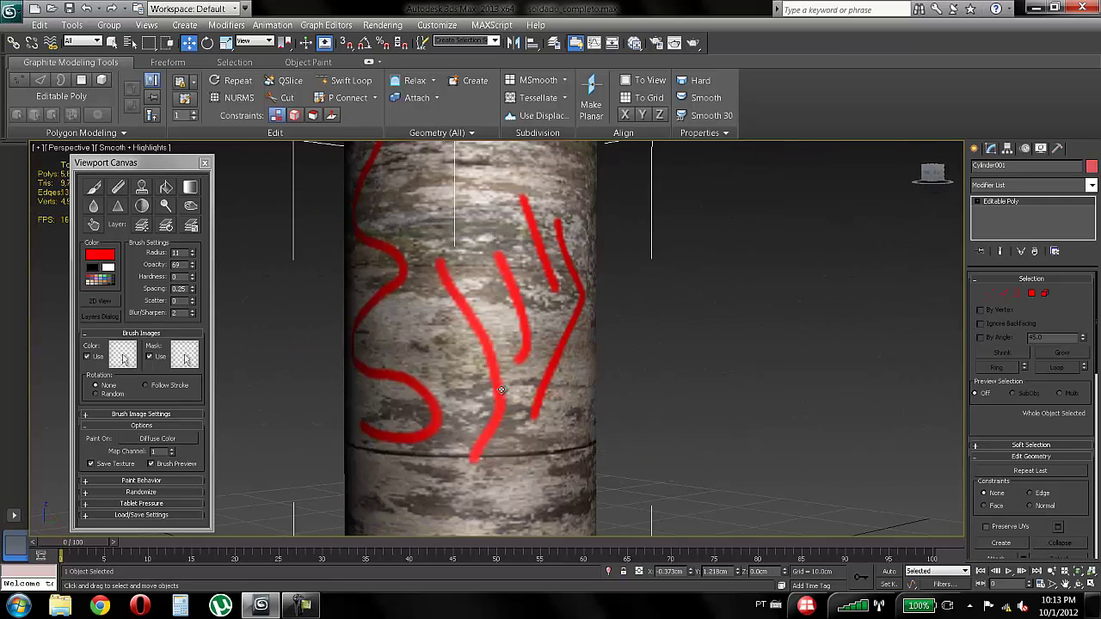
alt+middle_drag(501, 391, 541, 324)
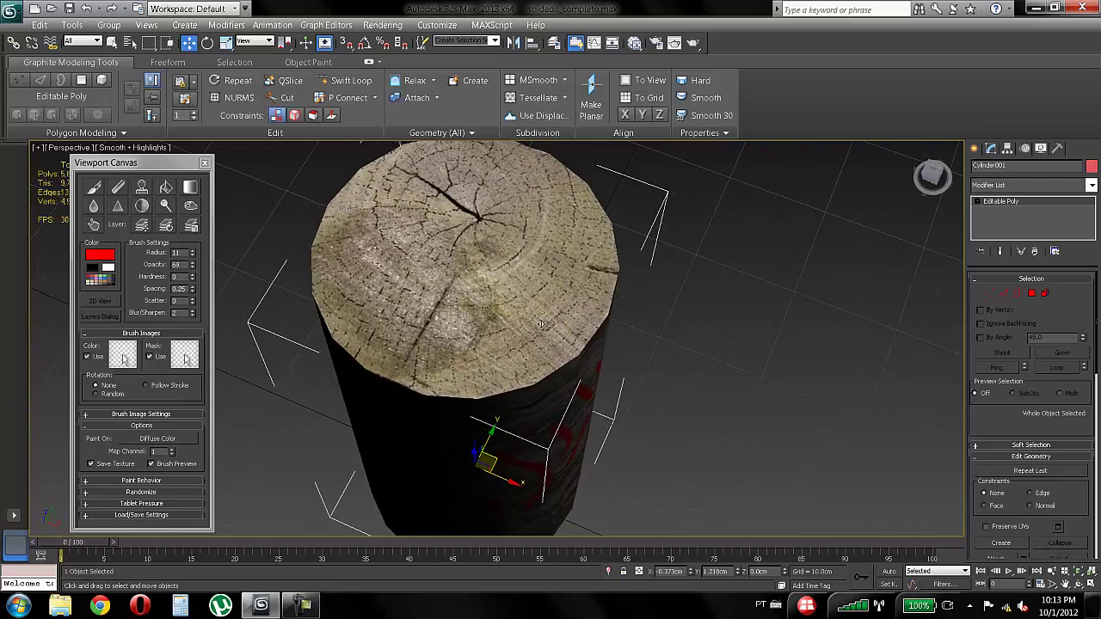
mouse_move(475, 340)
alt+middle_down()
mouse_move(516, 378)
mouse_move(488, 310)
mouse_move(535, 312)
mouse_move(503, 348)
mouse_move(485, 322)
mouse_move(503, 352)
mouse_move(472, 304)
mouse_move(525, 352)
mouse_move(494, 252)
alt+middle_up()
mouse_move(504, 309)
alt+middle_down()
mouse_move(505, 348)
mouse_move(519, 257)
alt+middle_up()
alt+middle_drag(474, 306, 495, 393)
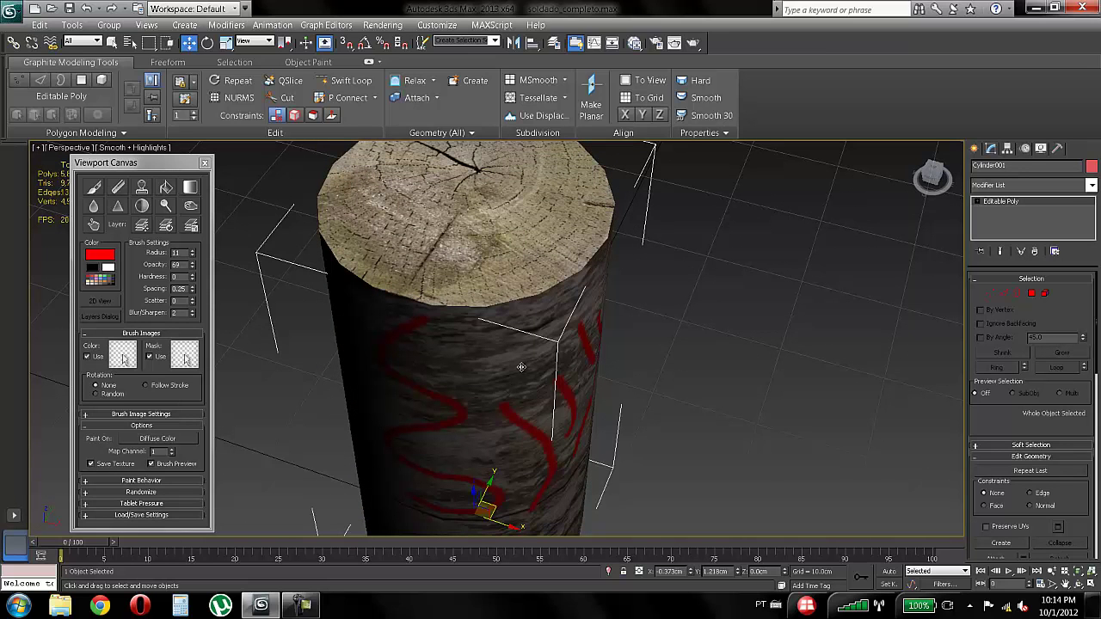
mouse_move(509, 384)
alt+middle_down()
mouse_move(495, 344)
mouse_move(352, 301)
alt+middle_up()
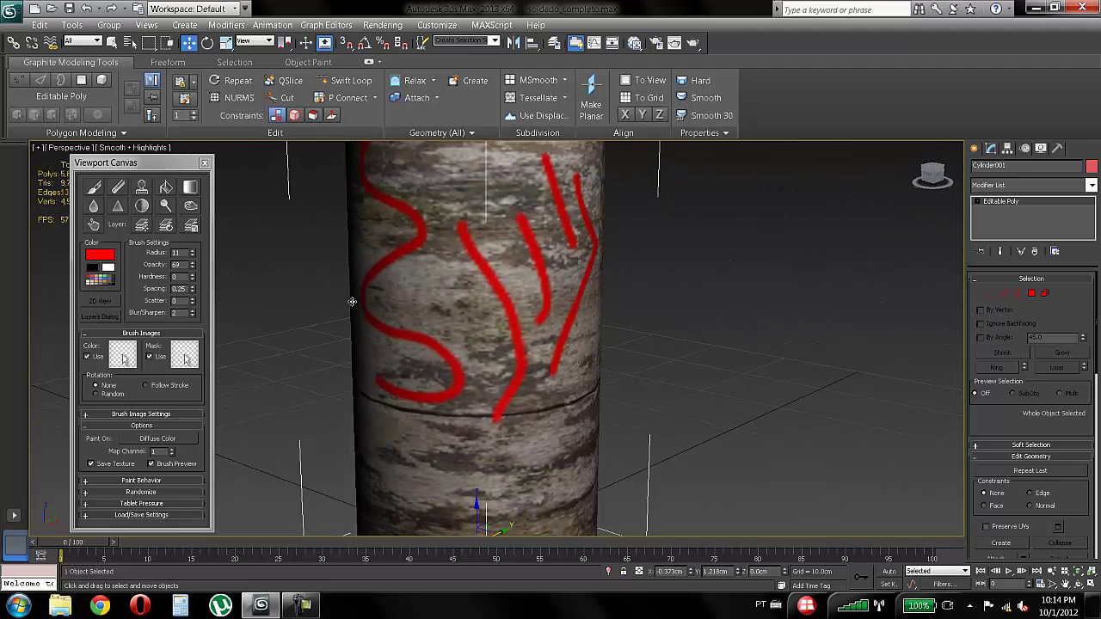
Step: Resume painting the log and give the brush the third color preset, a brown texture, with the white splatter mask preset
click(94, 188)
mouse_move(469, 321)
middle_down()
mouse_move(460, 263)
mouse_move(445, 299)
middle_up()
click(119, 358)
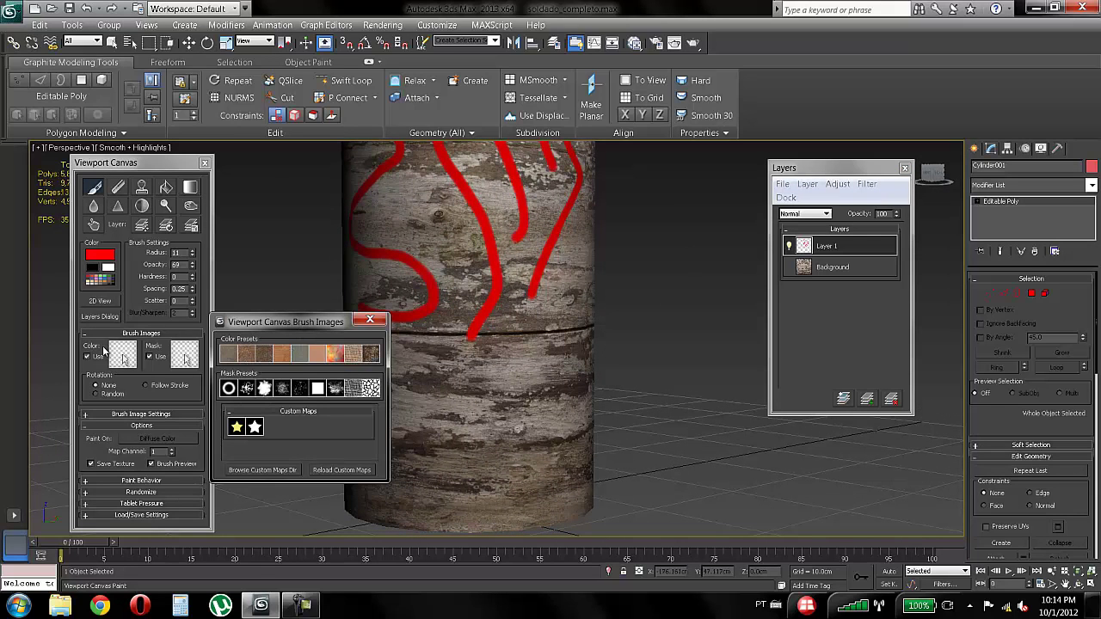
click(264, 358)
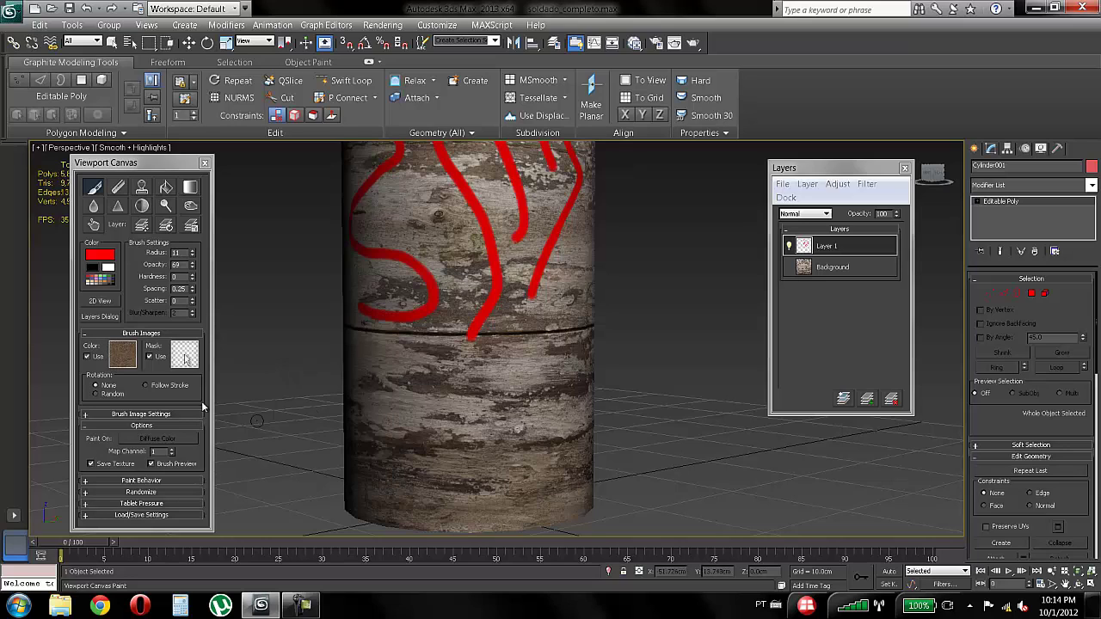
click(181, 360)
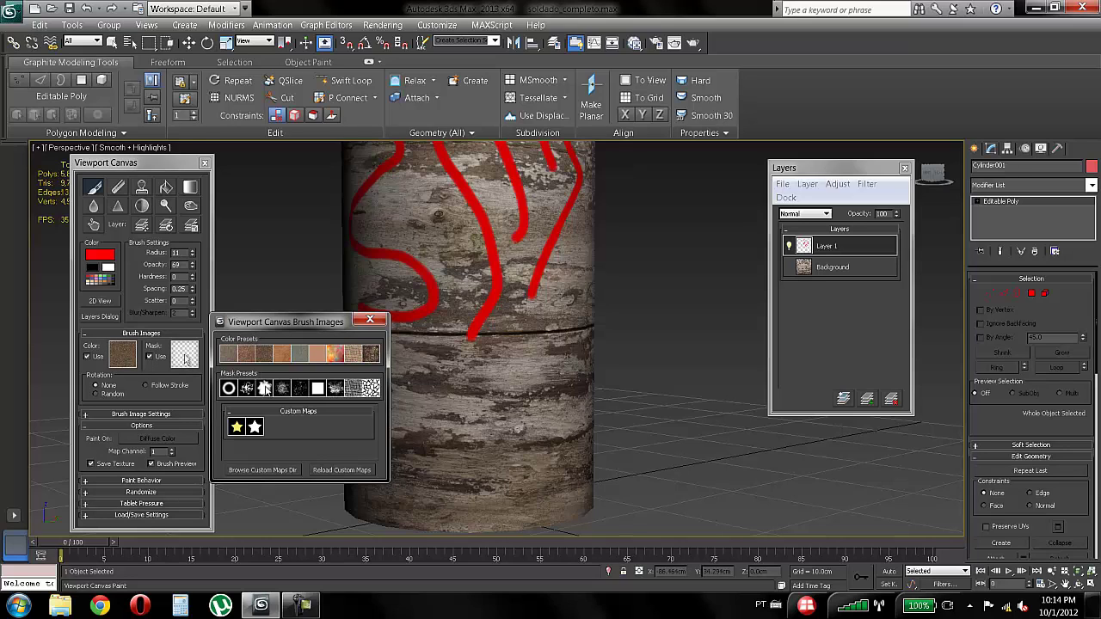
click(264, 388)
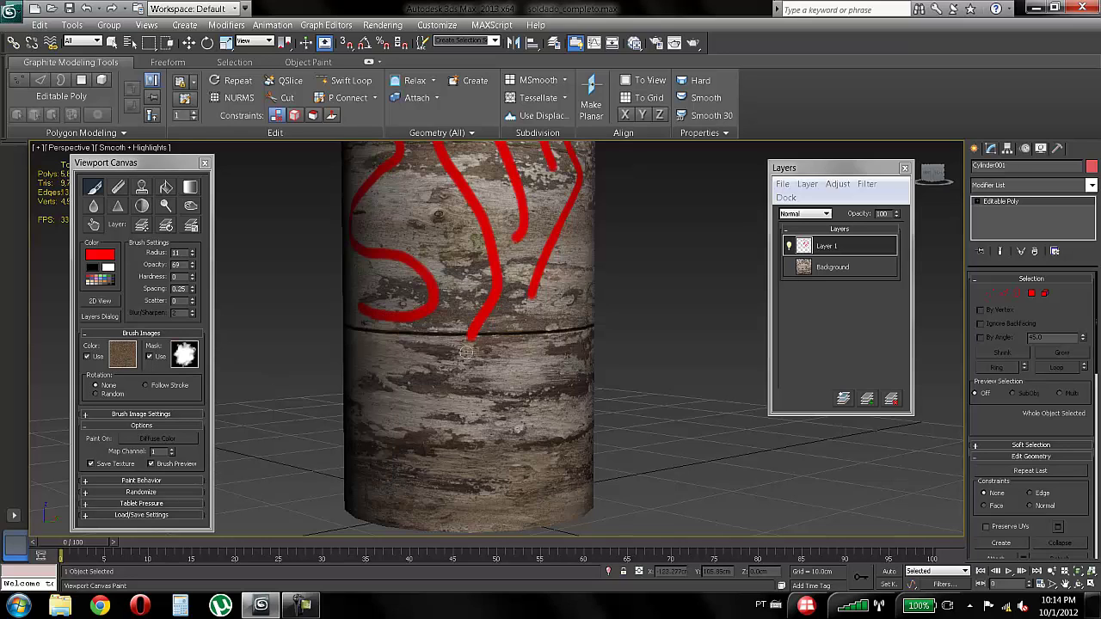
Step: Enlarge the brush radius to 70 and paint brown textured patches across the lower crack and red stroke ends
mouse_move(462, 378)
ctrl+mouse_down()
mouse_move(512, 375)
mouse_move(547, 356)
mouse_move(516, 398)
mouse_move(512, 314)
mouse_move(538, 344)
mouse_move(519, 429)
ctrl+mouse_up()
alt+middle_drag(539, 426, 524, 402)
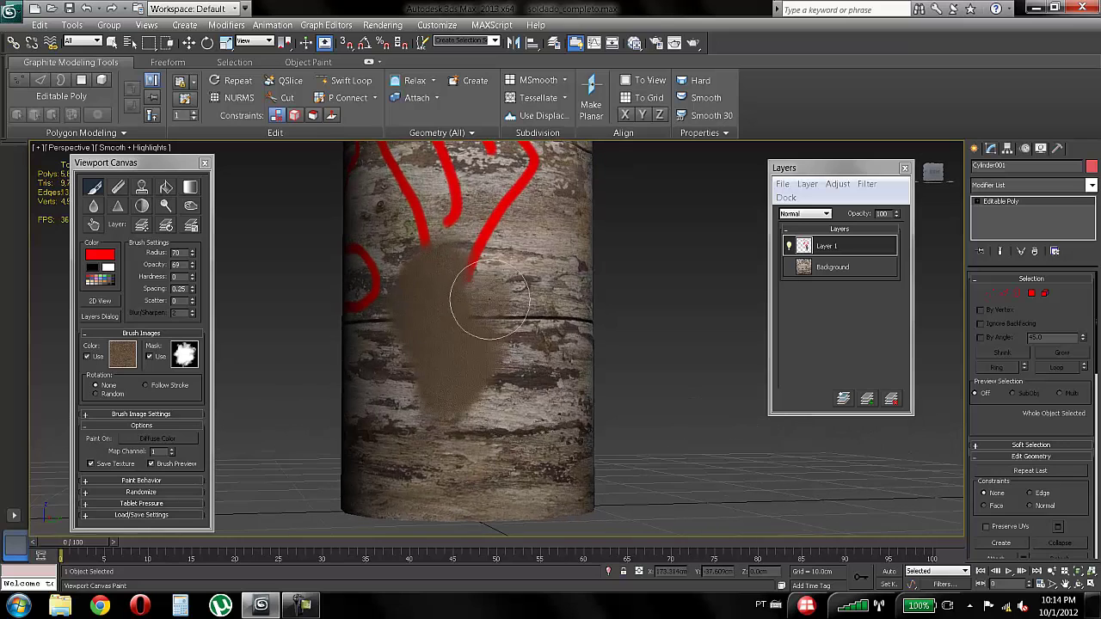
drag(518, 284, 535, 394)
alt+middle_drag(535, 393, 559, 393)
Step: Set the brush mask to the white star custom map and paint a curved brown stroke beside the existing brown patch
click(185, 354)
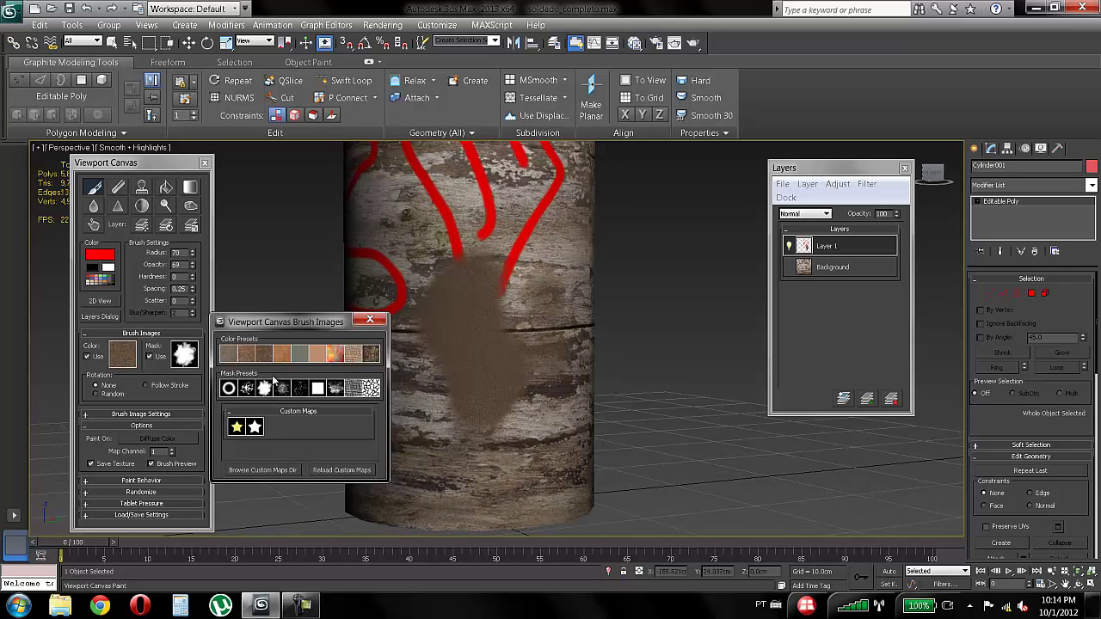
click(256, 426)
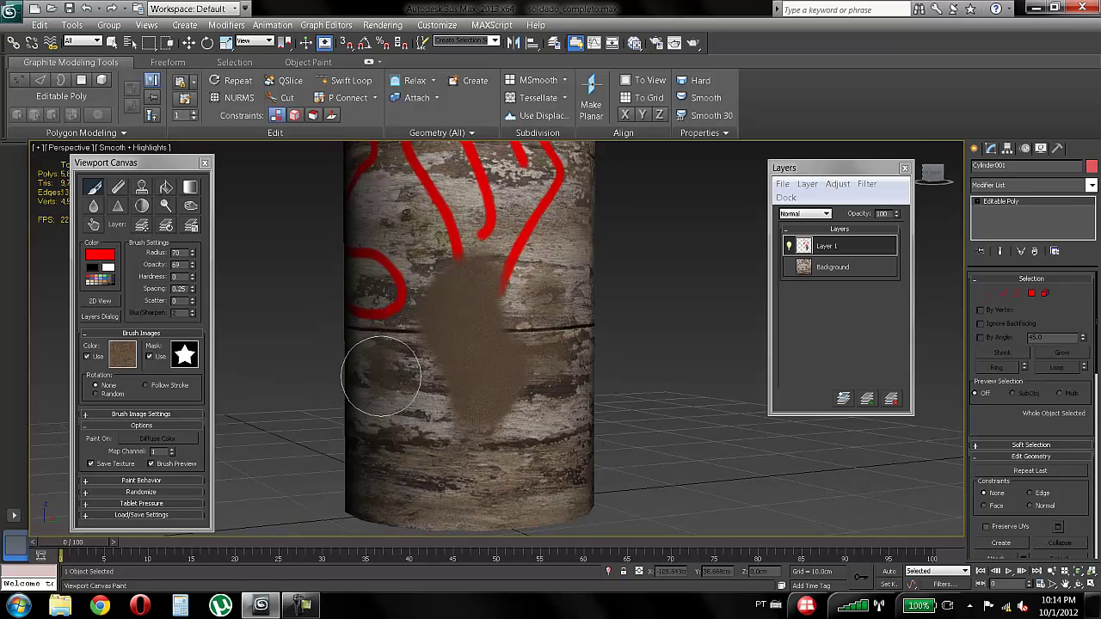
alt+middle_drag(491, 455, 498, 383)
mouse_move(528, 285)
mouse_down()
mouse_move(534, 347)
mouse_move(496, 429)
mouse_up()
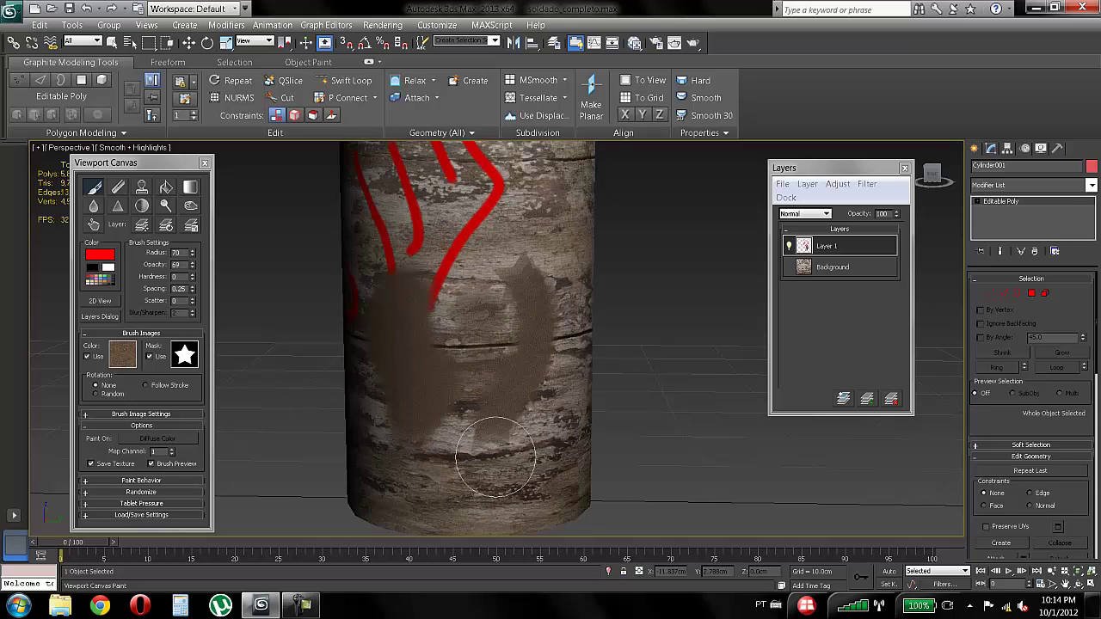
Step: Set the brush scatter to 76, hardness to 35 and radius to 41 while painting scattered brown texture over the log's lower half
alt+middle_drag(467, 359, 473, 358)
click(133, 426)
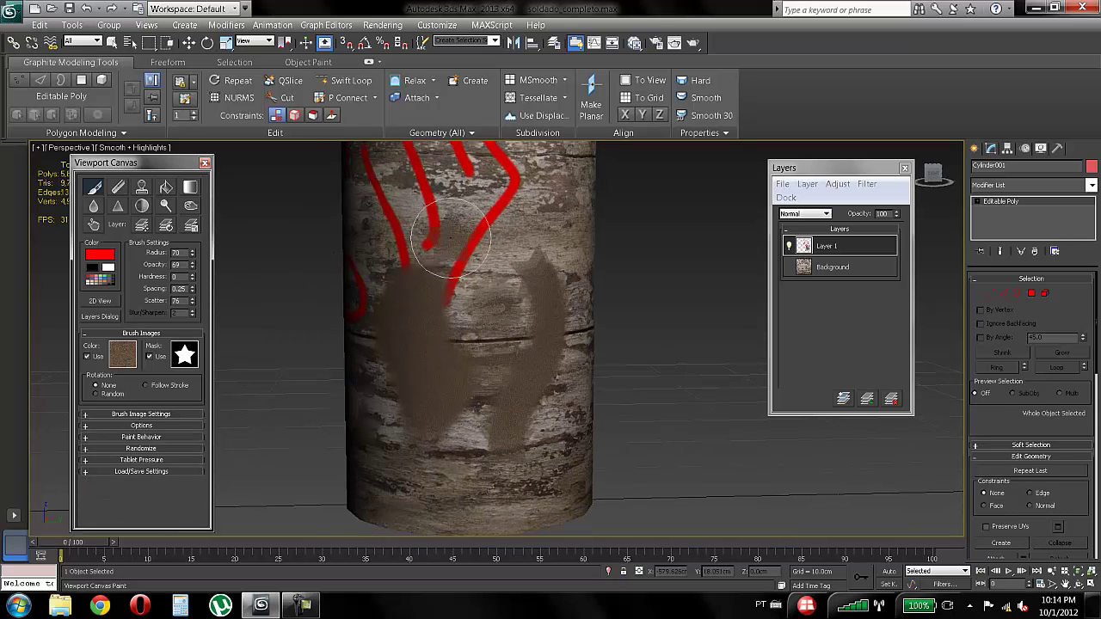
mouse_move(535, 219)
mouse_down()
mouse_move(504, 246)
mouse_move(508, 319)
mouse_move(494, 405)
mouse_up()
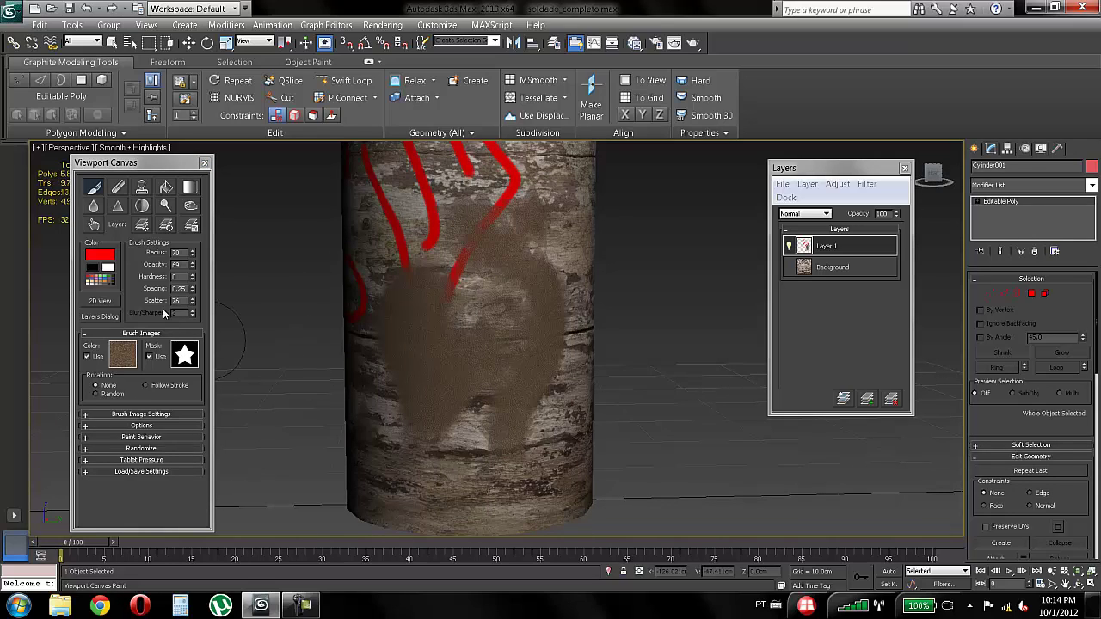
drag(192, 276, 197, 244)
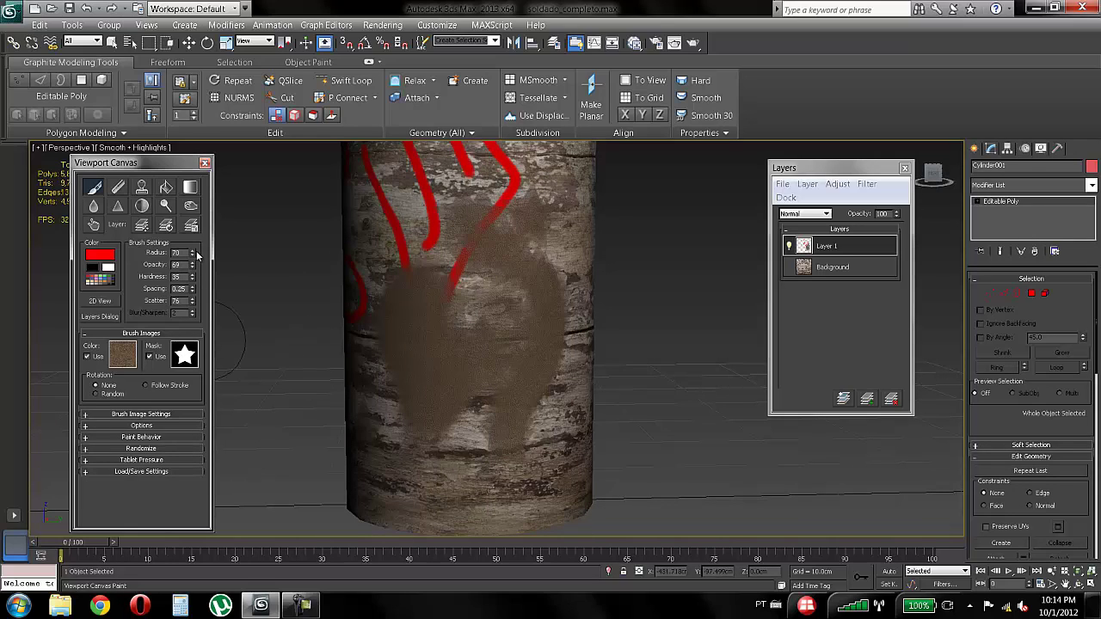
mouse_move(486, 202)
mouse_down()
mouse_move(430, 172)
mouse_move(393, 226)
mouse_move(412, 442)
mouse_move(574, 447)
mouse_up()
Step: Give the brush the seventh color preset, a fiery orange texture, and paint a cluster of stars over the brown patch
click(128, 354)
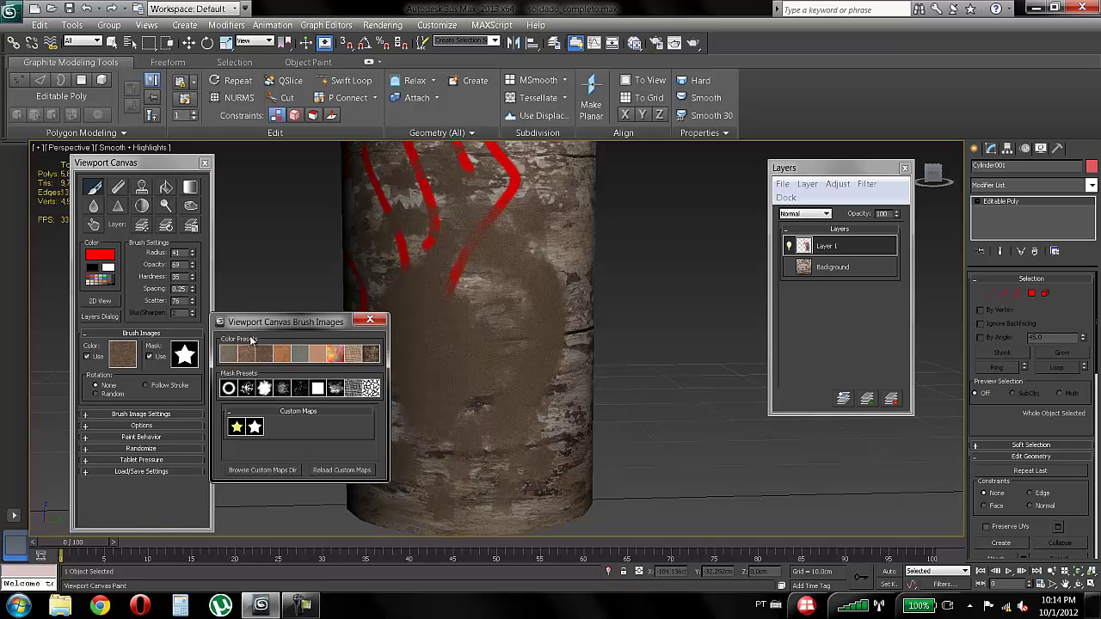
click(335, 354)
mouse_move(504, 224)
mouse_down()
mouse_move(482, 275)
mouse_move(490, 353)
mouse_move(474, 419)
mouse_move(555, 370)
mouse_move(516, 280)
mouse_up()
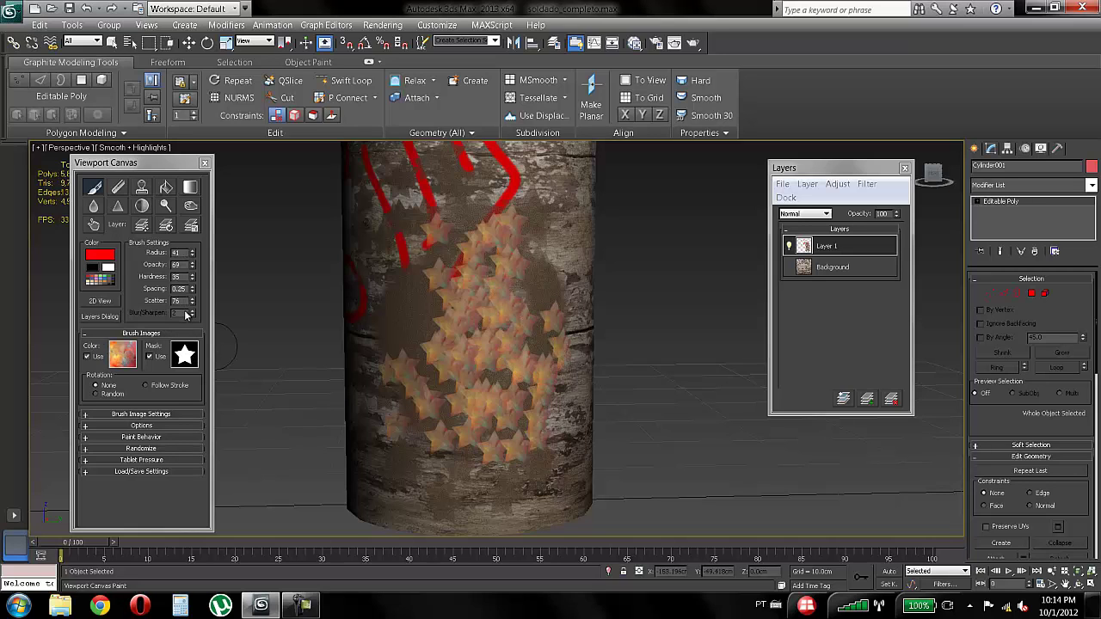
Step: Turn on X mirroring in the paint behavior and paint mirrored orange star strokes on a clean side of the log
alt+middle_drag(522, 288, 417, 320)
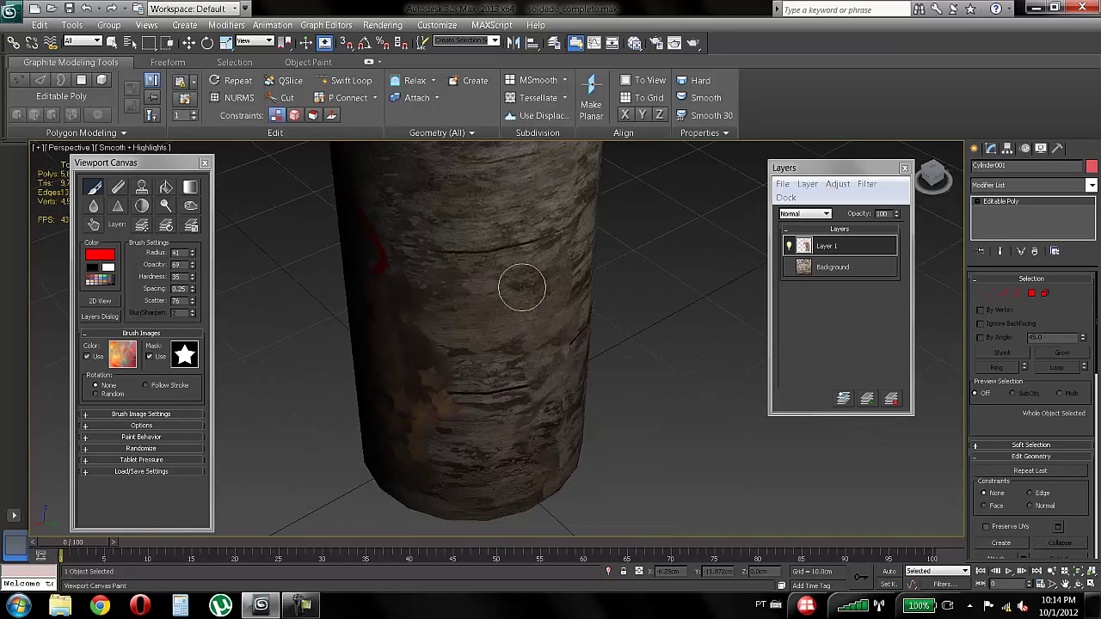
mouse_move(523, 304)
alt+middle_down()
mouse_move(499, 335)
mouse_move(483, 287)
alt+middle_up()
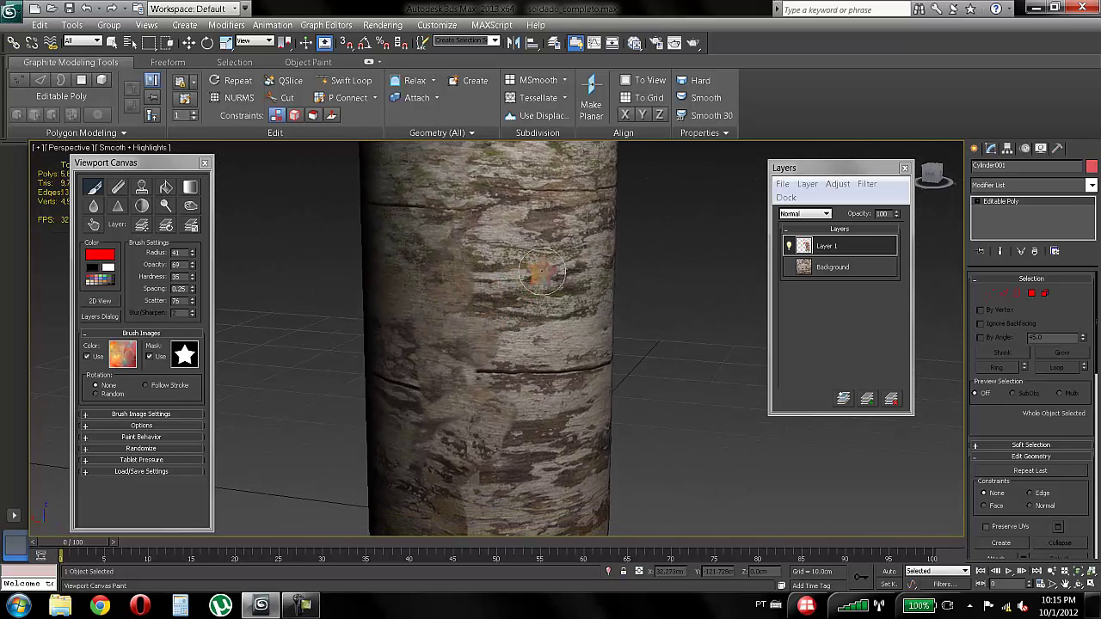
click(162, 437)
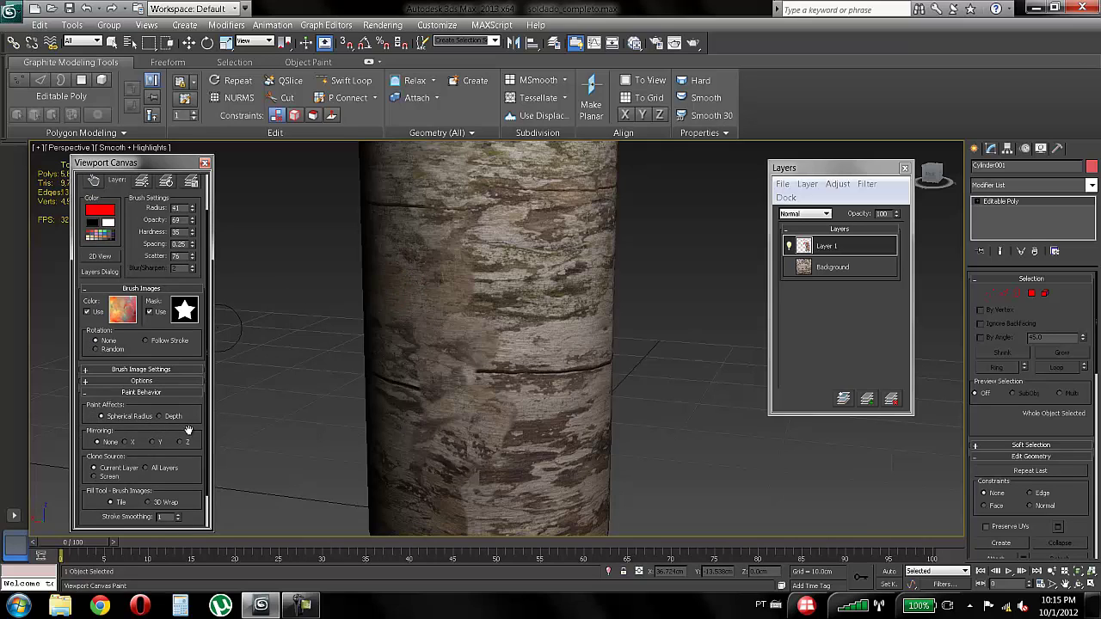
scroll(188, 429, down, 2)
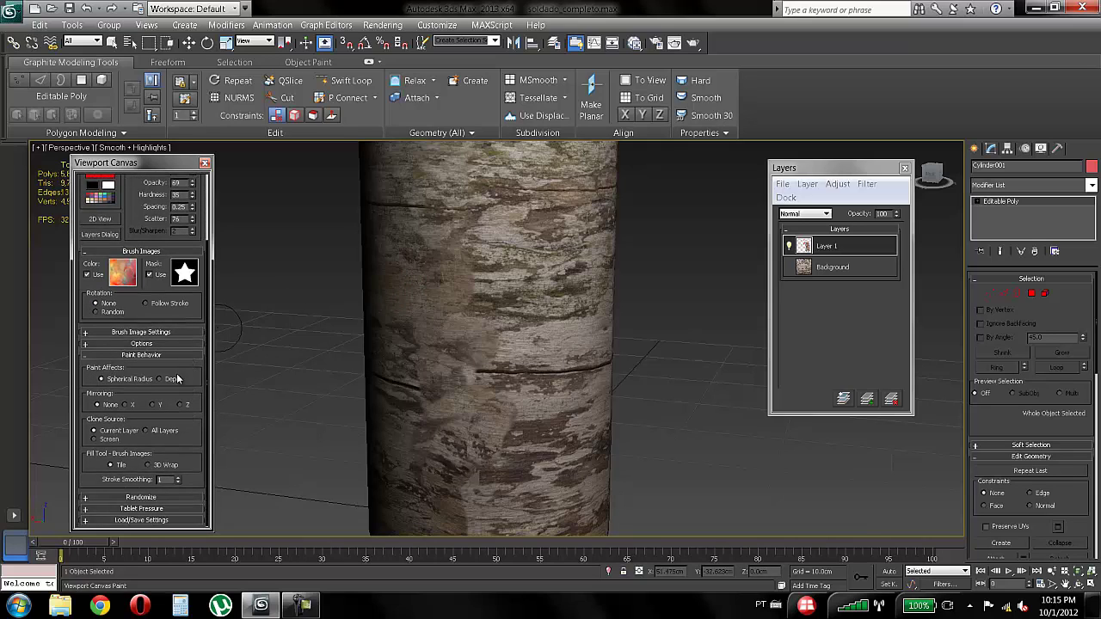
click(128, 405)
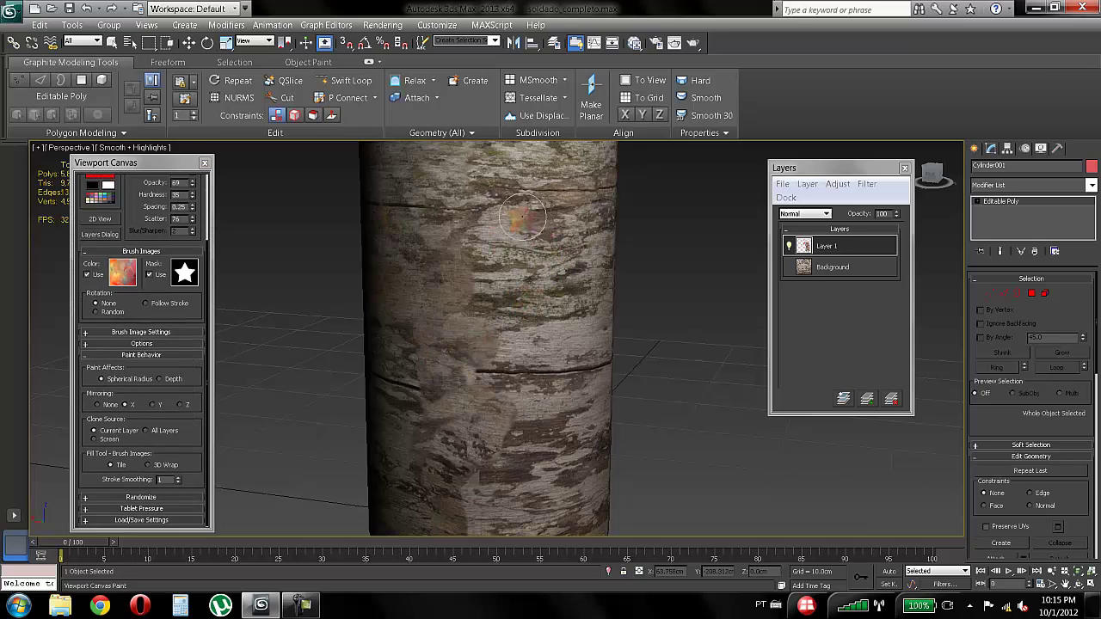
mouse_move(522, 218)
mouse_down()
mouse_move(494, 284)
mouse_move(542, 344)
mouse_move(516, 404)
mouse_up()
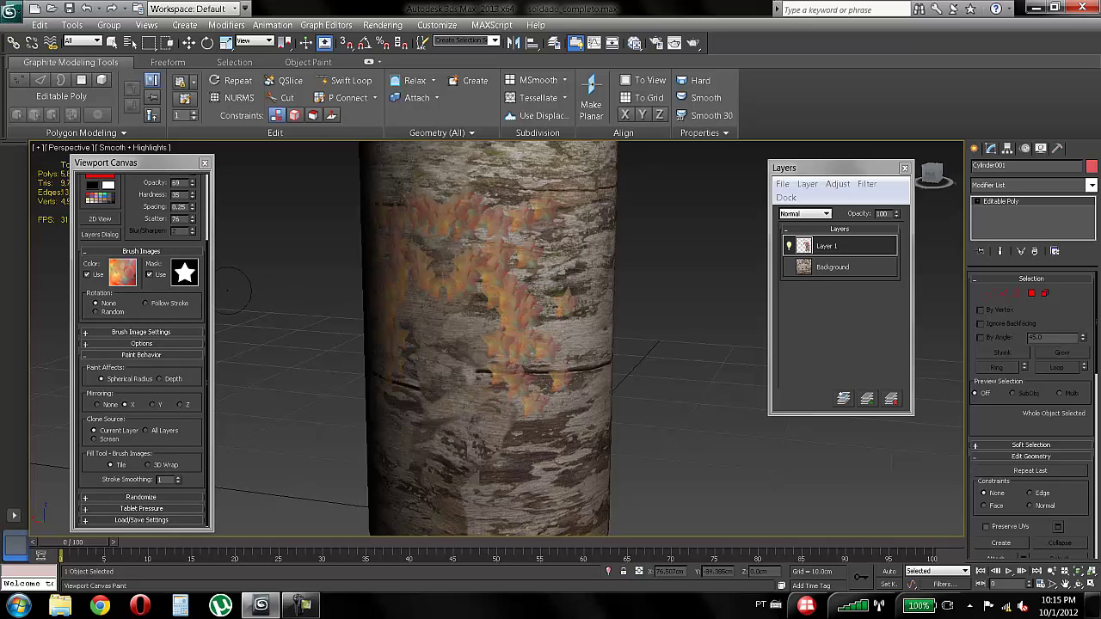
Step: Reset scatter to 0, disable the color and mask brush images, and paint thick mirrored red strokes down the log
right_click(192, 220)
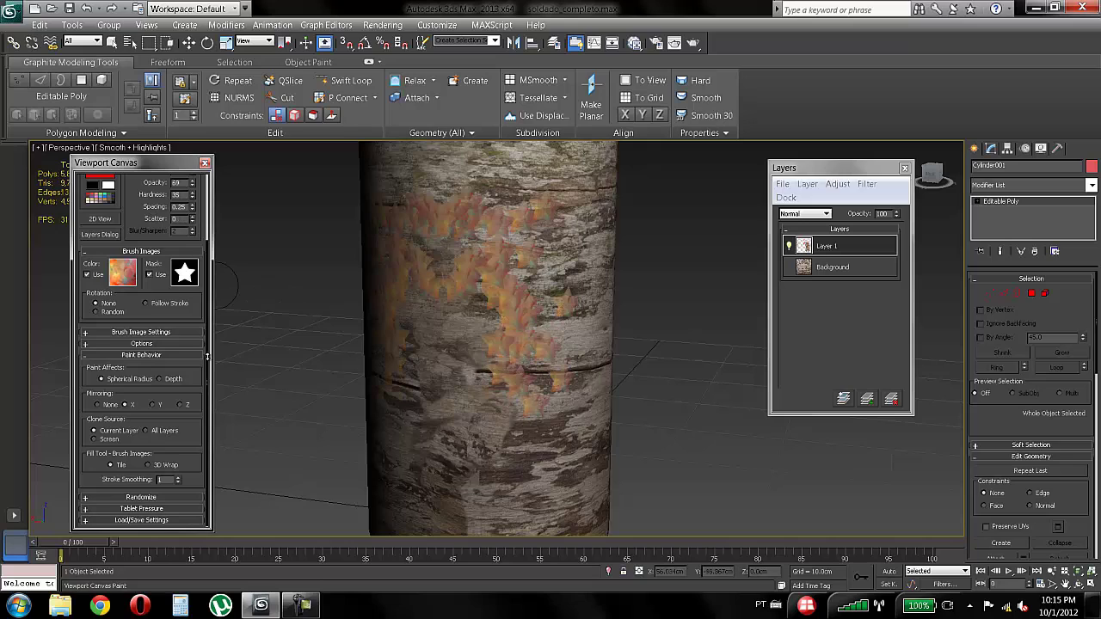
click(118, 272)
click(86, 274)
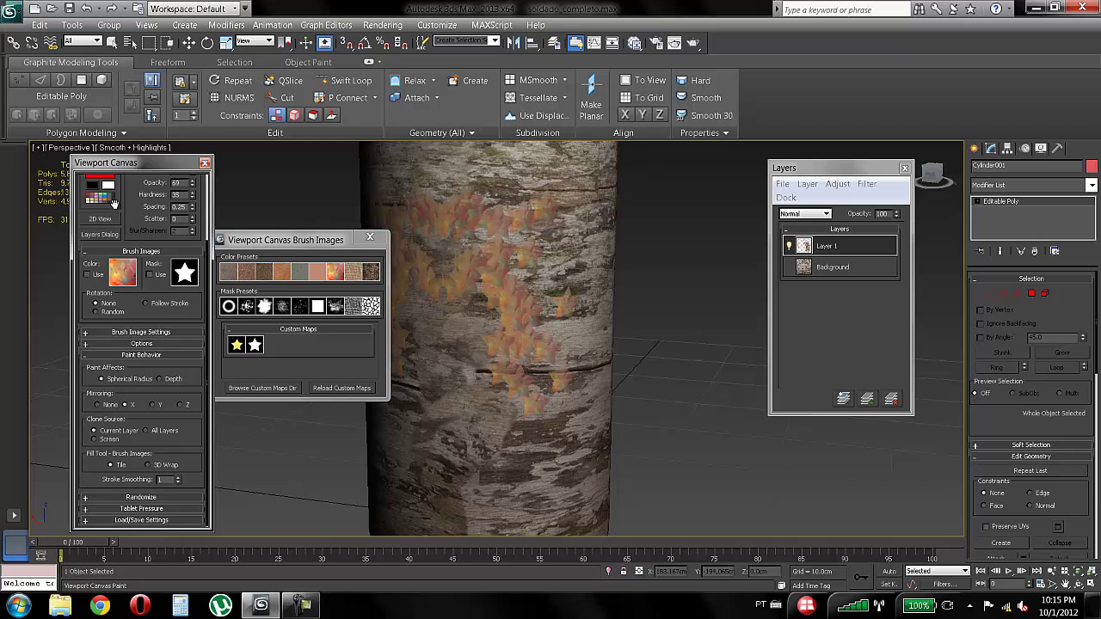
mouse_move(568, 216)
mouse_down()
mouse_move(555, 180)
mouse_move(512, 226)
mouse_move(542, 266)
mouse_move(456, 354)
mouse_move(494, 404)
mouse_move(477, 471)
mouse_up()
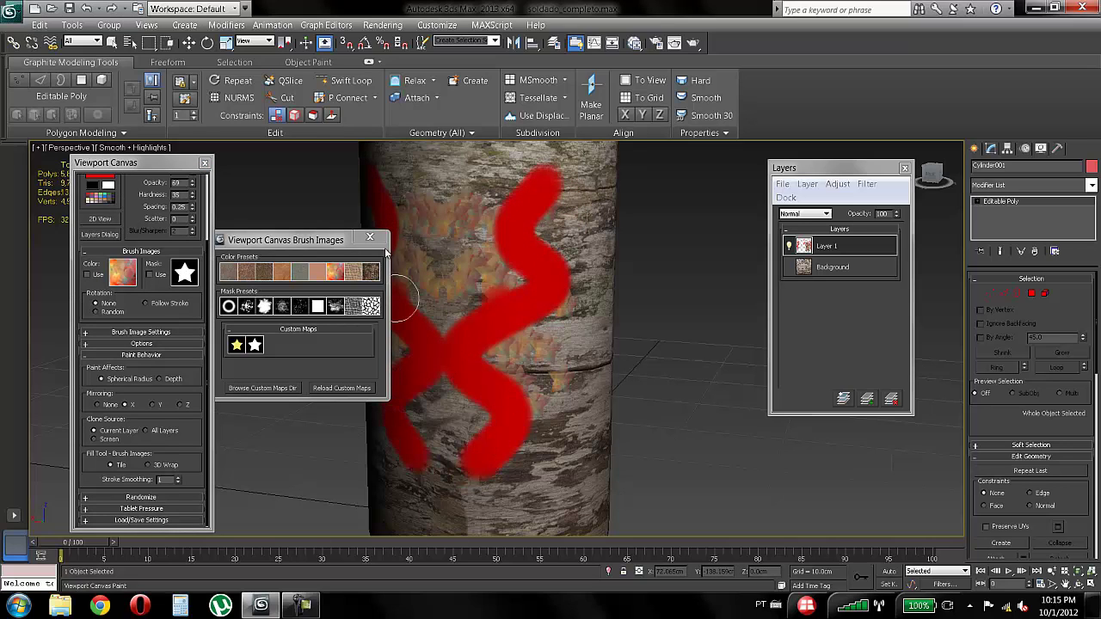
click(370, 238)
scroll(491, 287, down, 3)
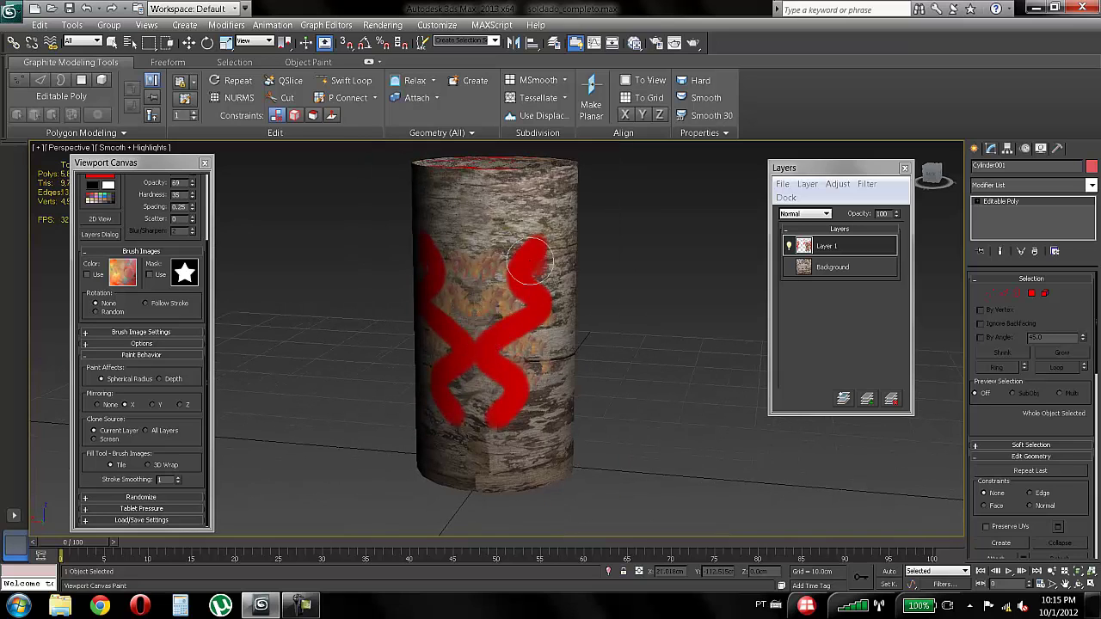
mouse_move(528, 260)
mouse_down()
mouse_move(507, 196)
mouse_move(483, 359)
mouse_move(484, 450)
mouse_up()
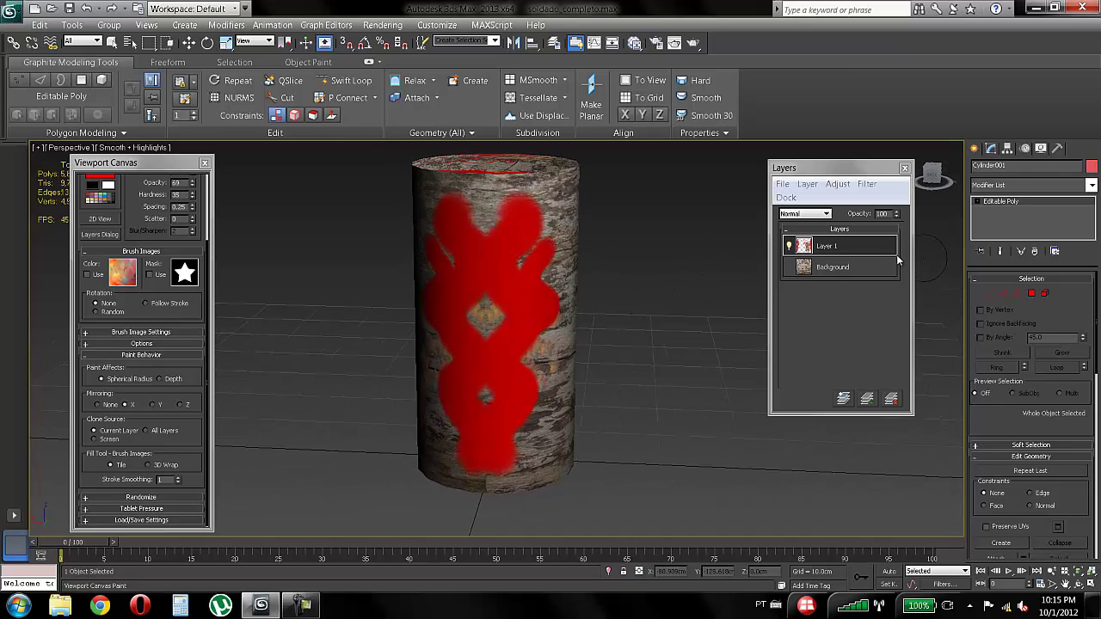
Step: Hide and reshow Layer 1 to compare the log with and without paint, and inspect the painting all around it
click(788, 247)
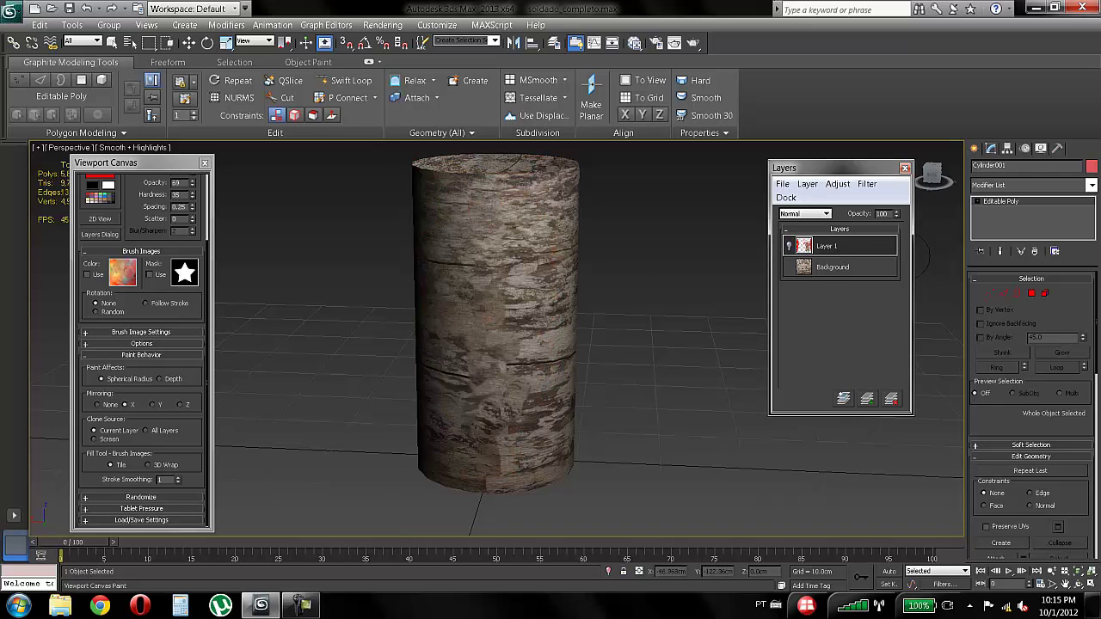
click(826, 270)
click(826, 249)
click(789, 248)
alt+middle_drag(558, 280, 473, 249)
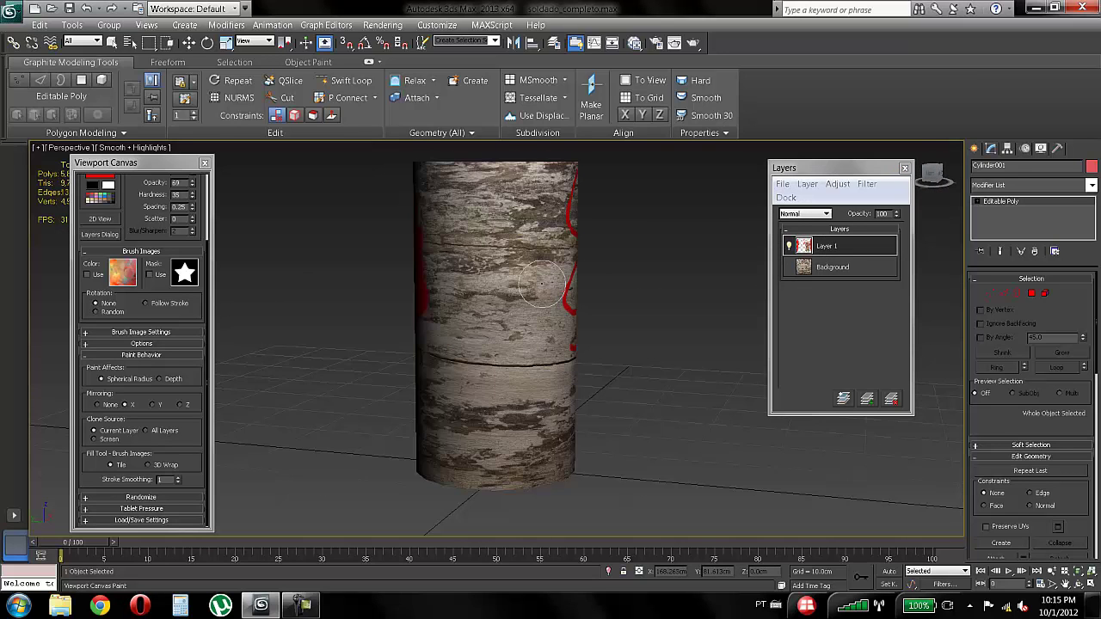
mouse_move(542, 284)
alt+middle_down()
mouse_move(344, 262)
mouse_move(465, 254)
mouse_move(1050, 274)
mouse_move(1040, 279)
alt+middle_up()
alt+middle_drag(573, 316, 548, 300)
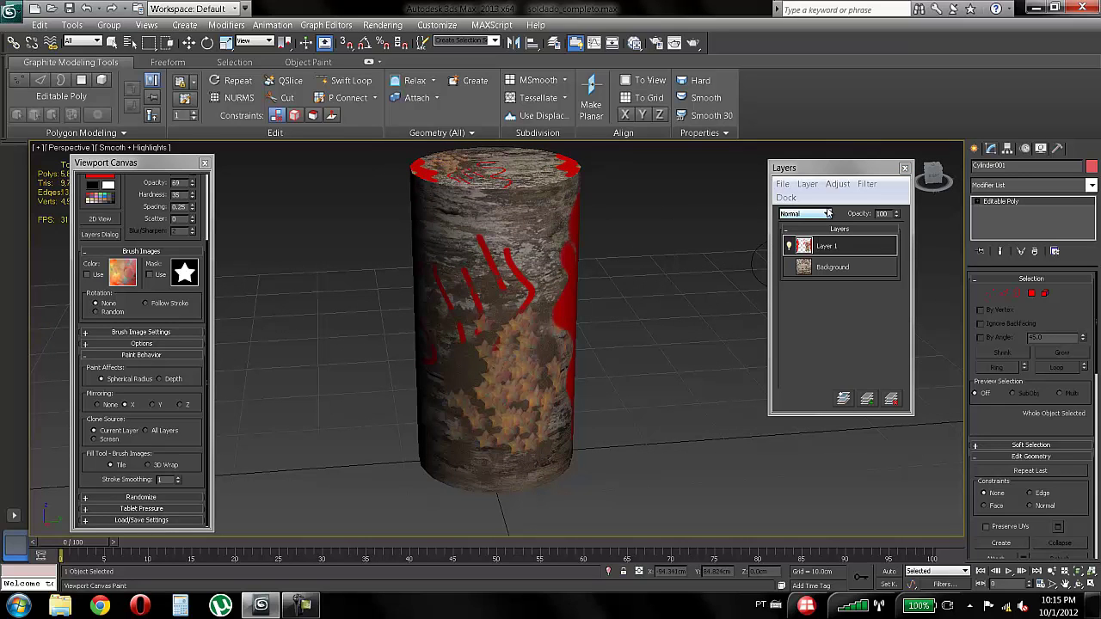
Step: Try Multiply and Lighten blending on Layer 1, settle on Color Burn, and finish painting by returning to the Move tool
click(827, 213)
click(798, 240)
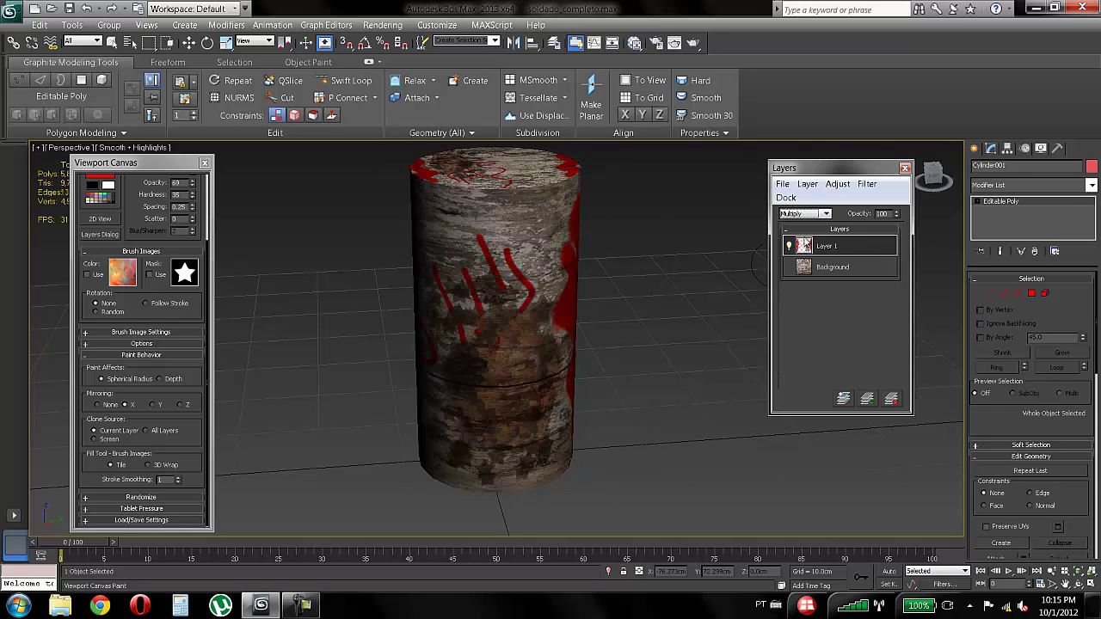
click(824, 213)
click(803, 259)
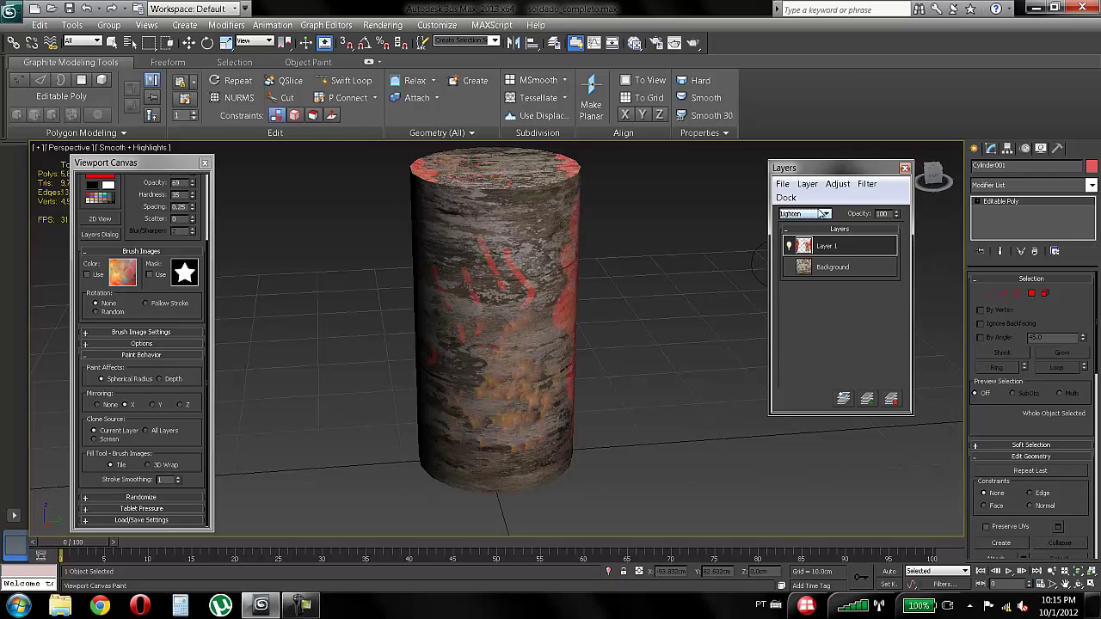
click(822, 213)
click(803, 246)
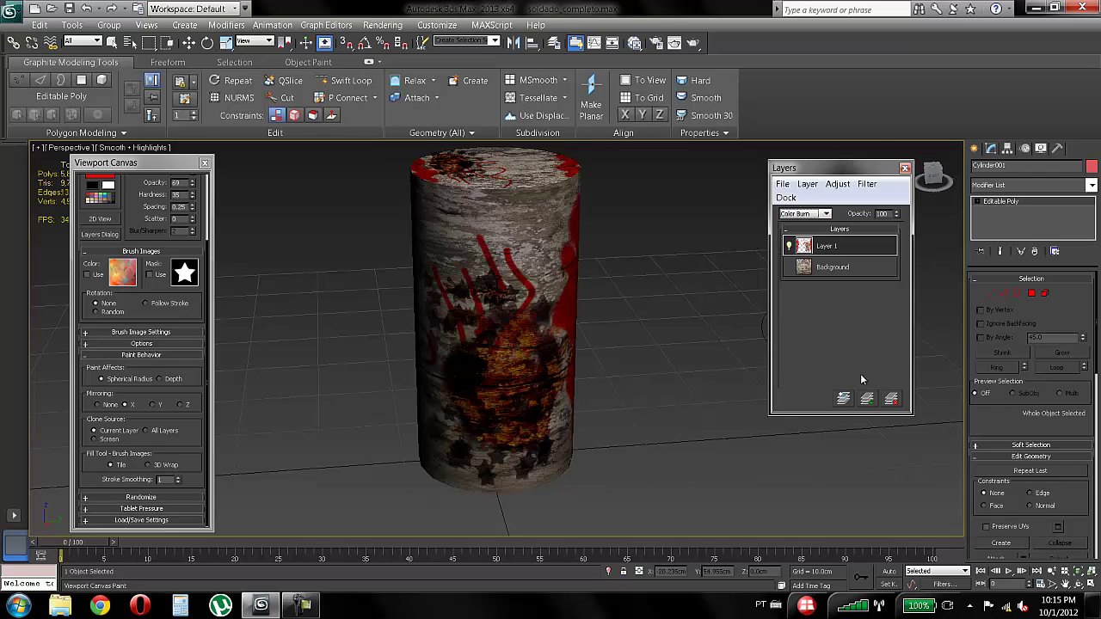
click(904, 169)
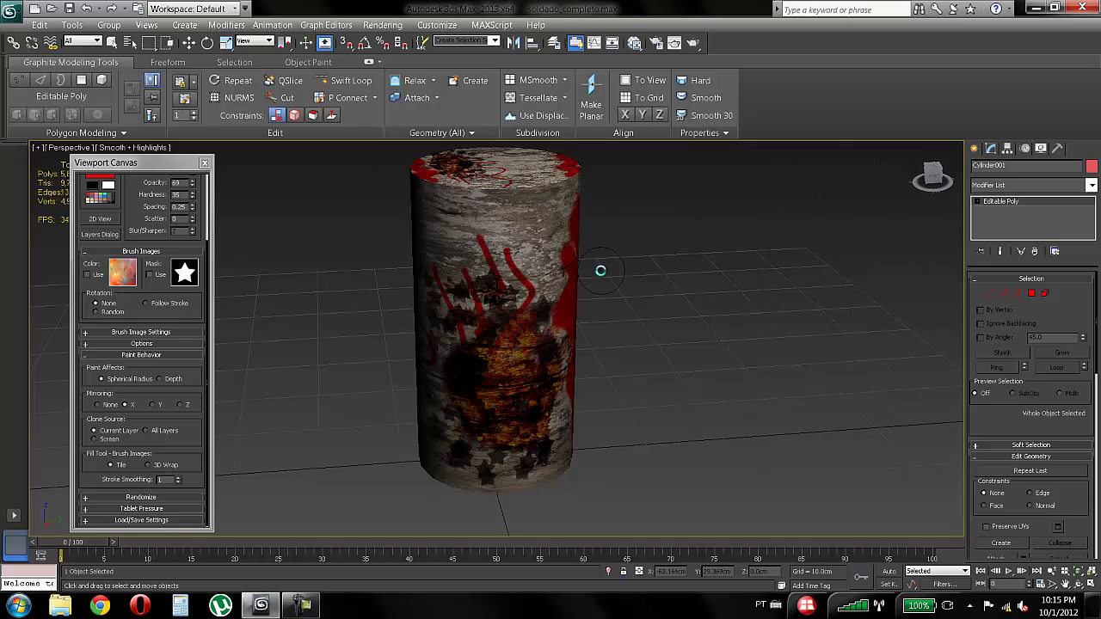
key(w)
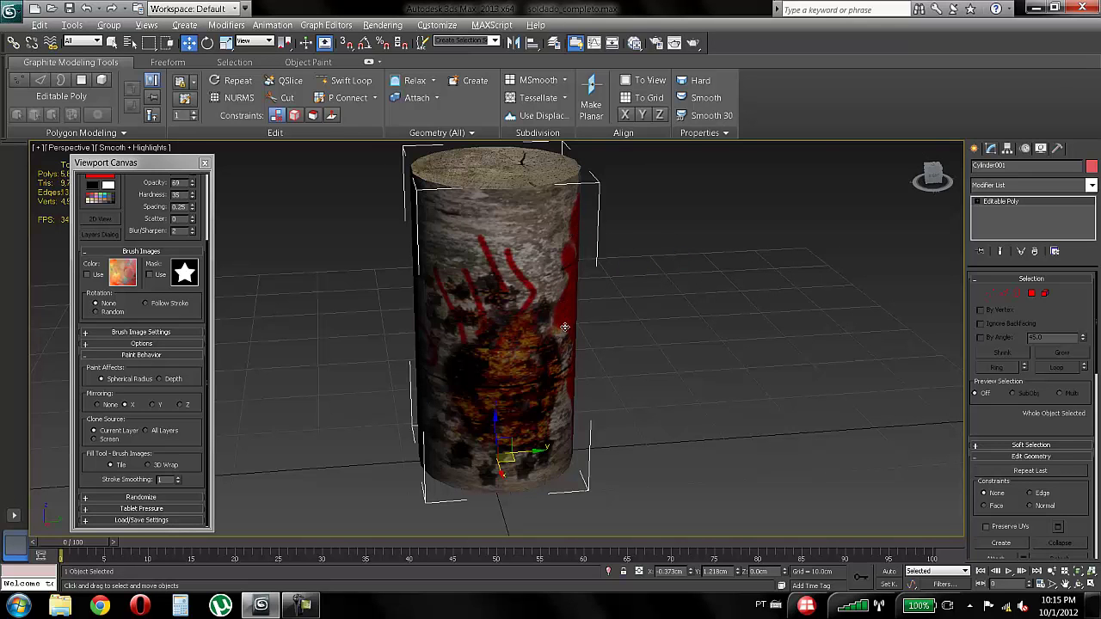